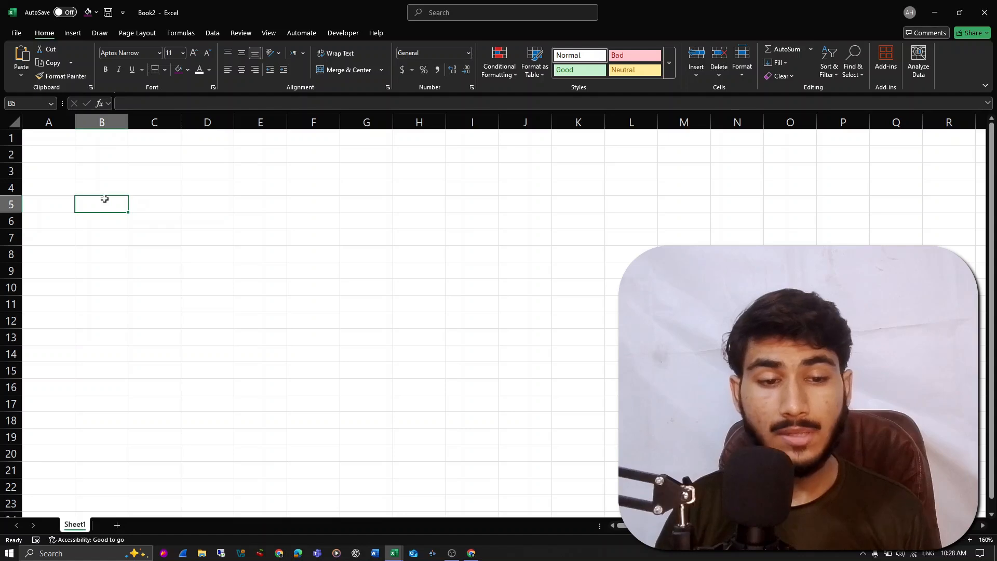
left_click(49, 122)
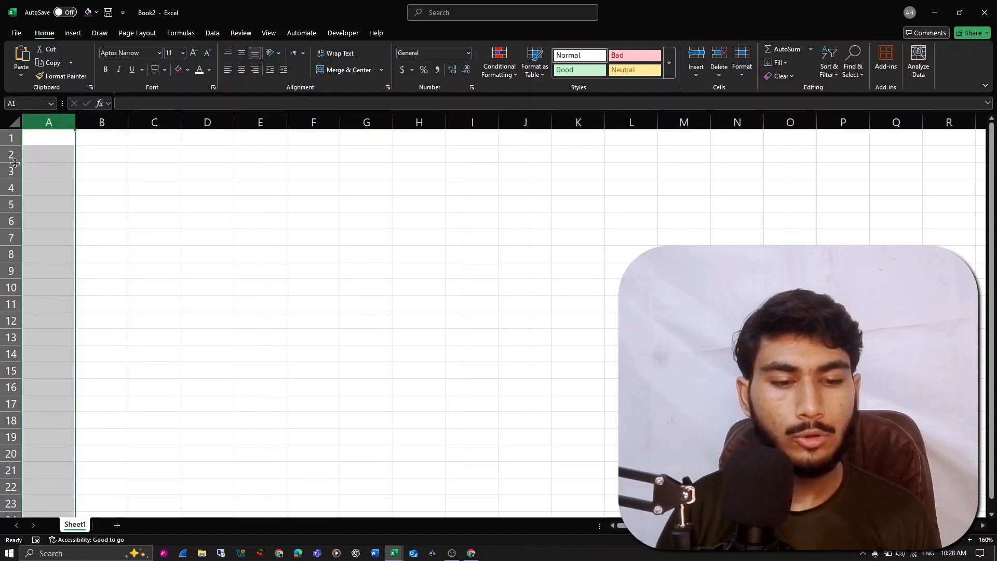
left_click_drag(13, 188, 12, 148)
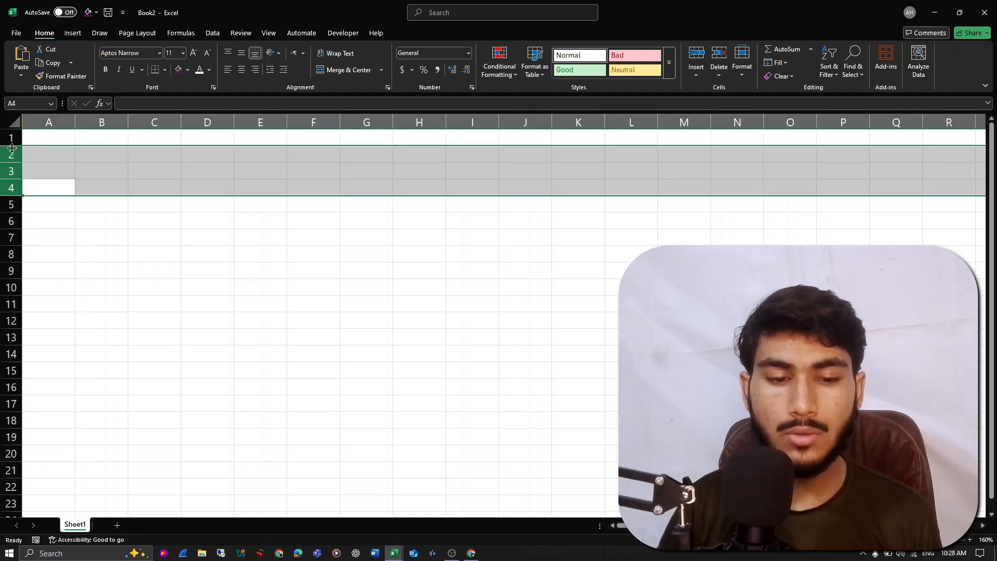
- Enter the column headers "ID" in cell B6 and "Vulnerability Title" in cell C6
left_click(103, 219)
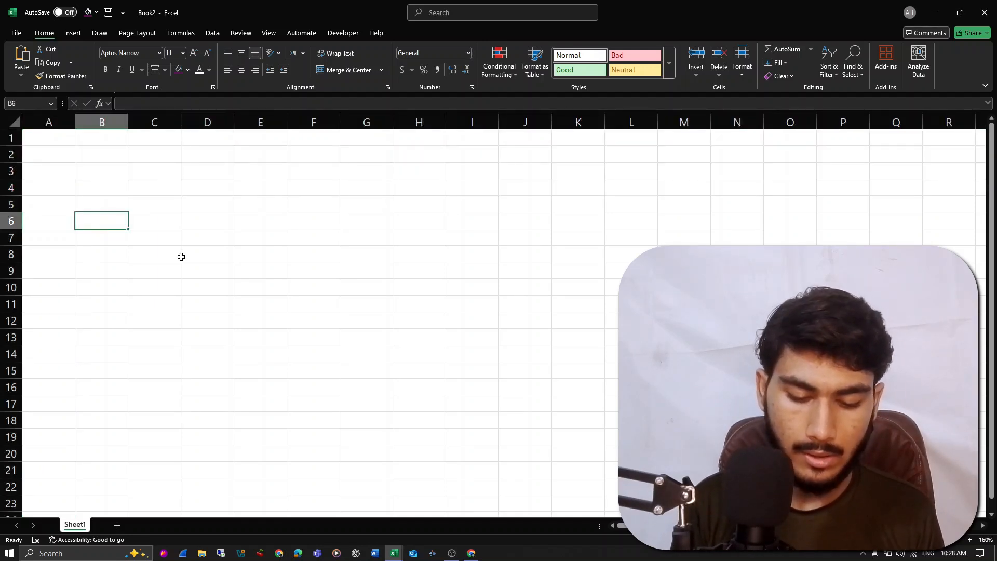
type("ID")
key("Return")
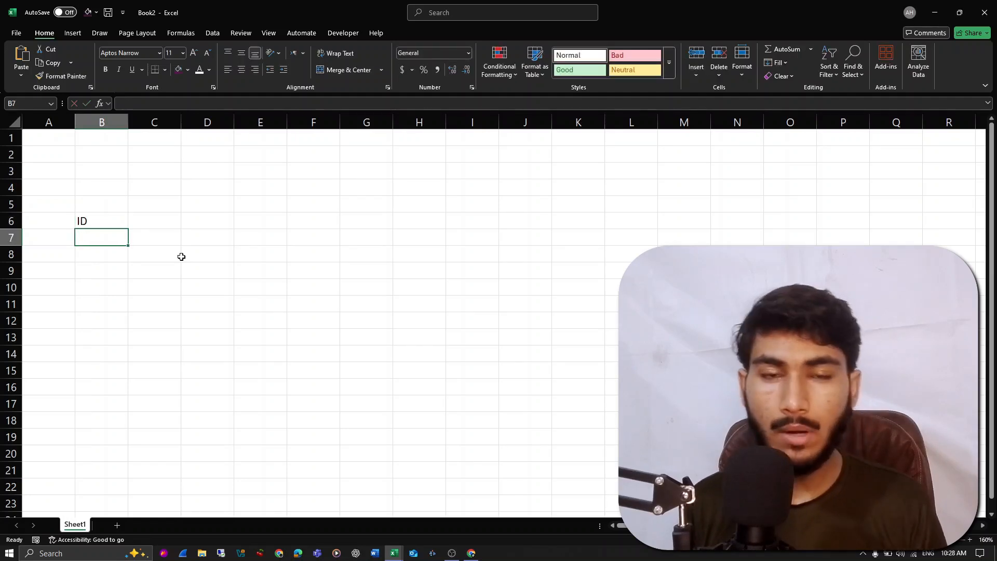
key("Up")
key("Right")
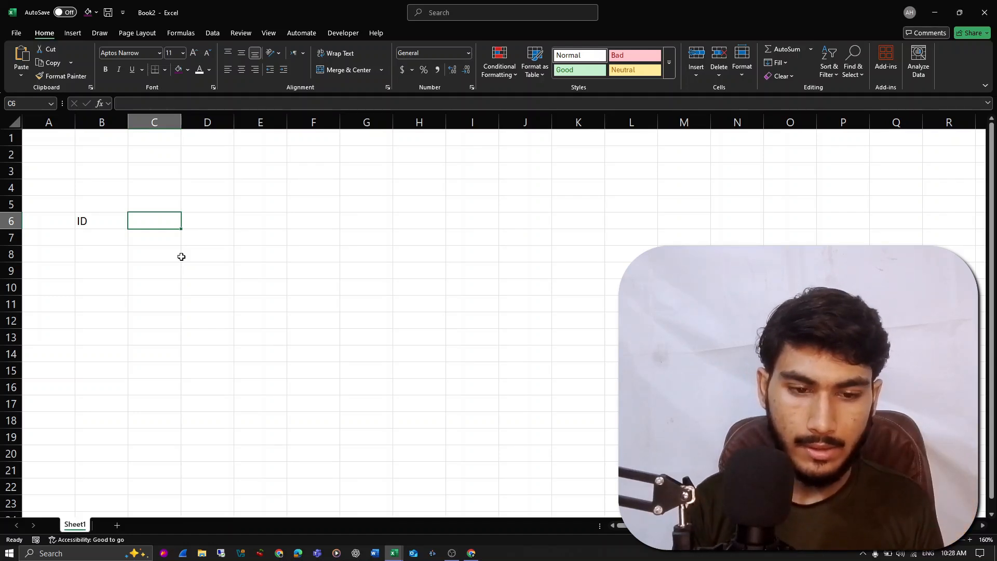
type("Vulnerabi")
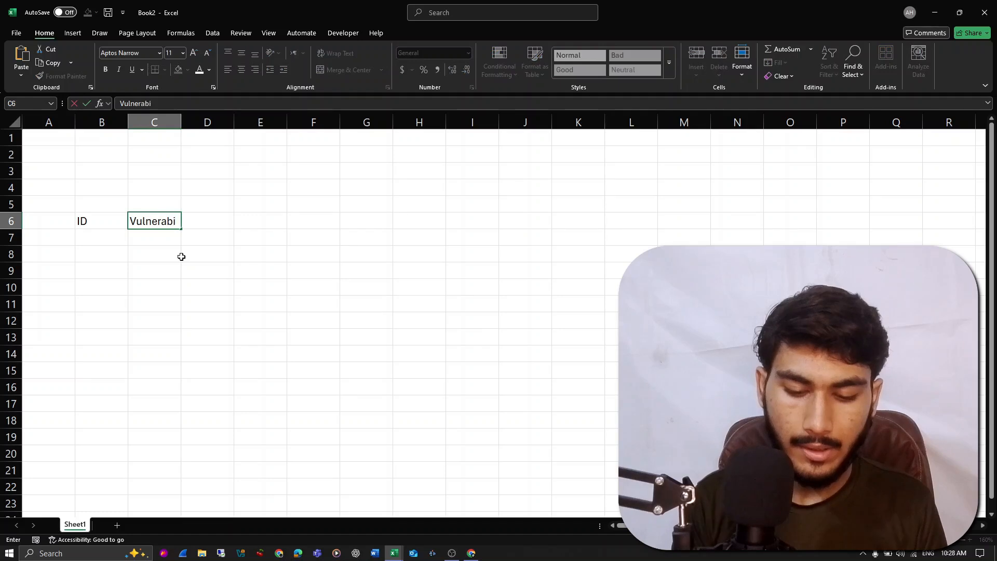
type("lity Title")
key("Return")
key("Up")
key("Right")
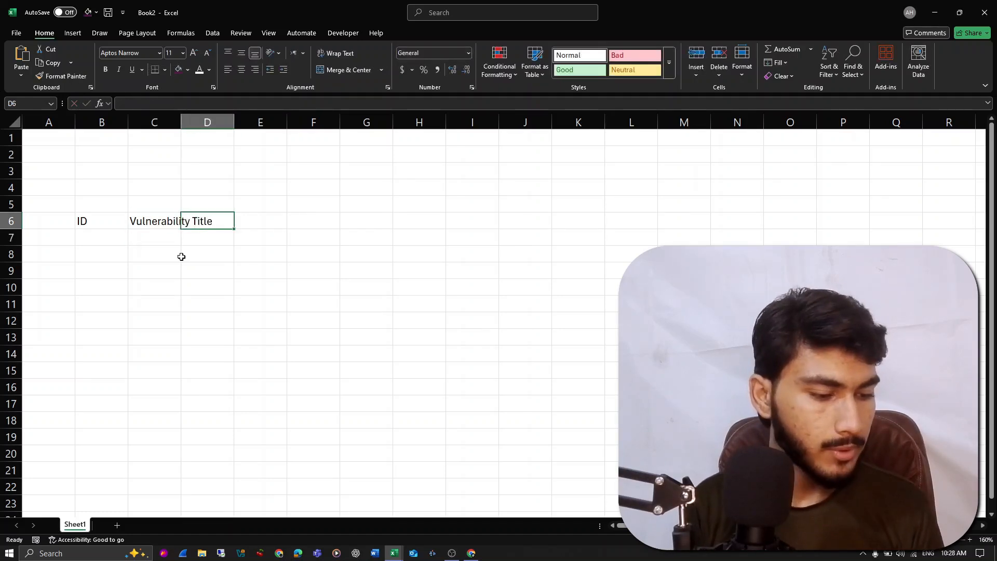
- Add the column headers "Description" in cell D6 and "Severity" in cell E6
type("Des")
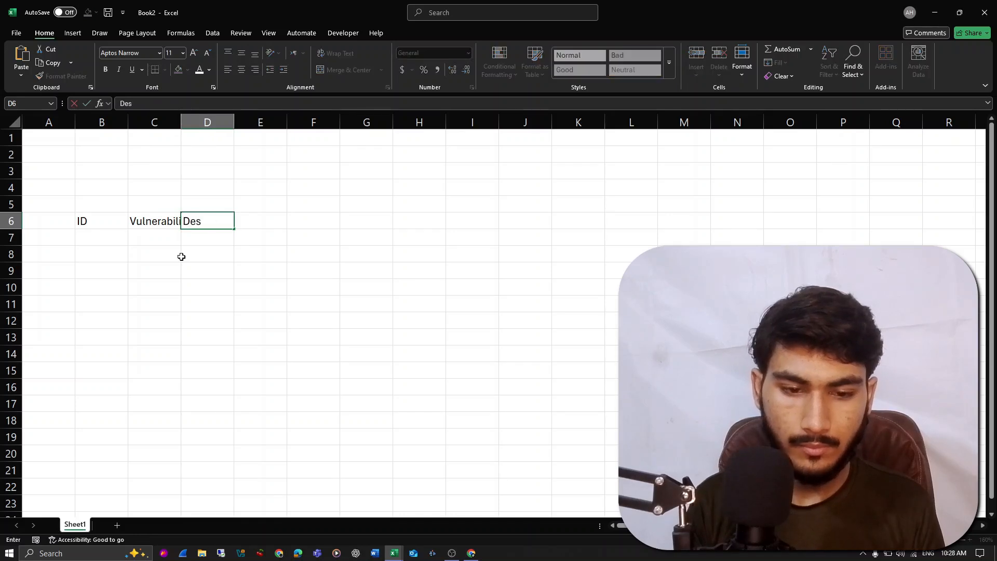
type("cription")
key("Return")
key("Up")
key("Right")
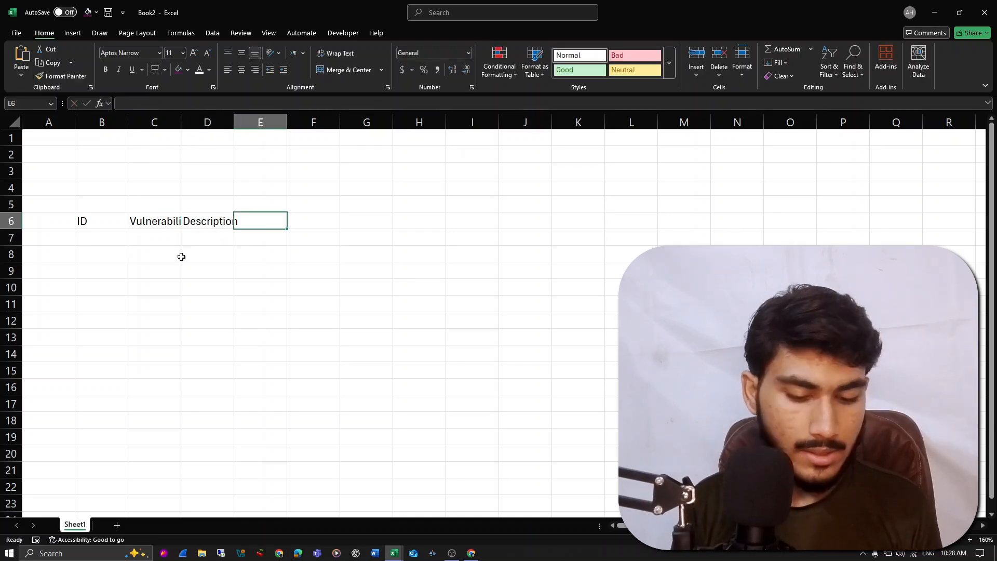
type("Severity")
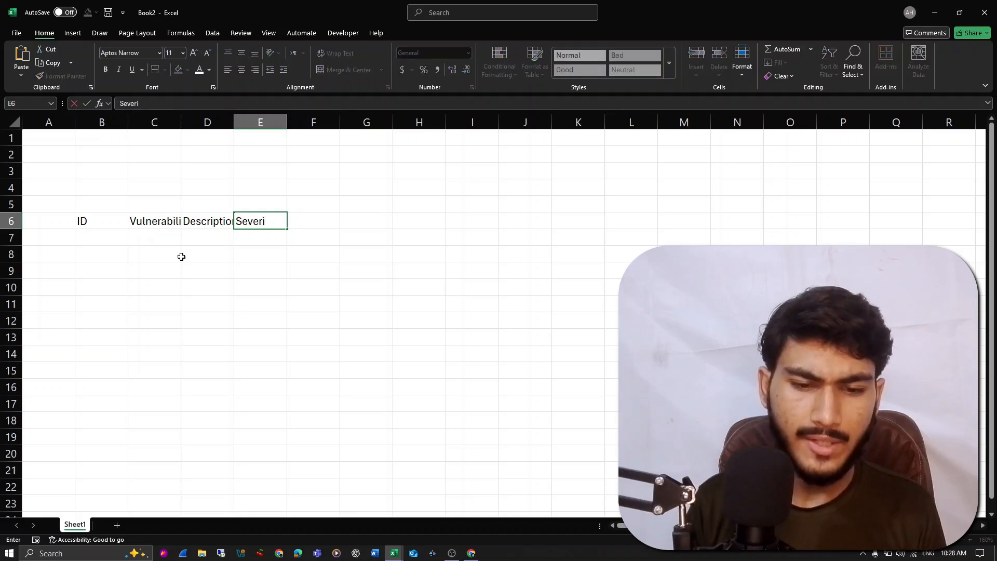
key("Return")
key("Up")
key("Right")
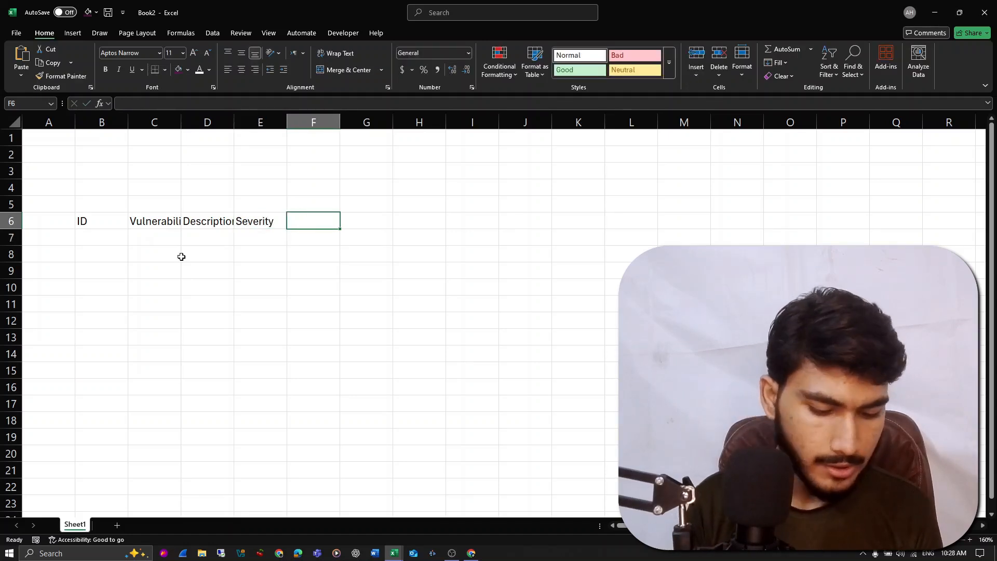
- Add the column header "CVSS Score" in cell F6, correcting its spelling
type("C")
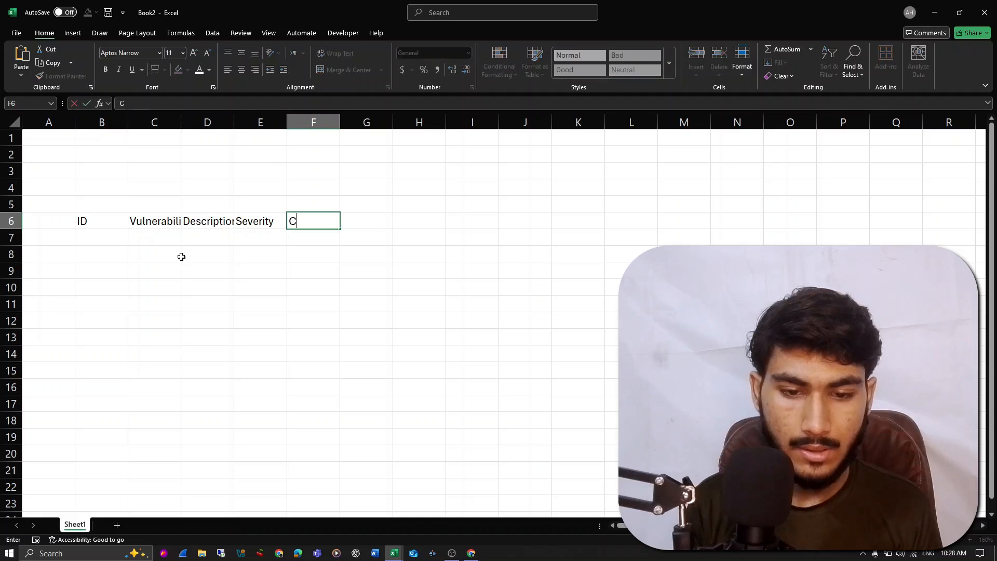
type("VSS NScore")
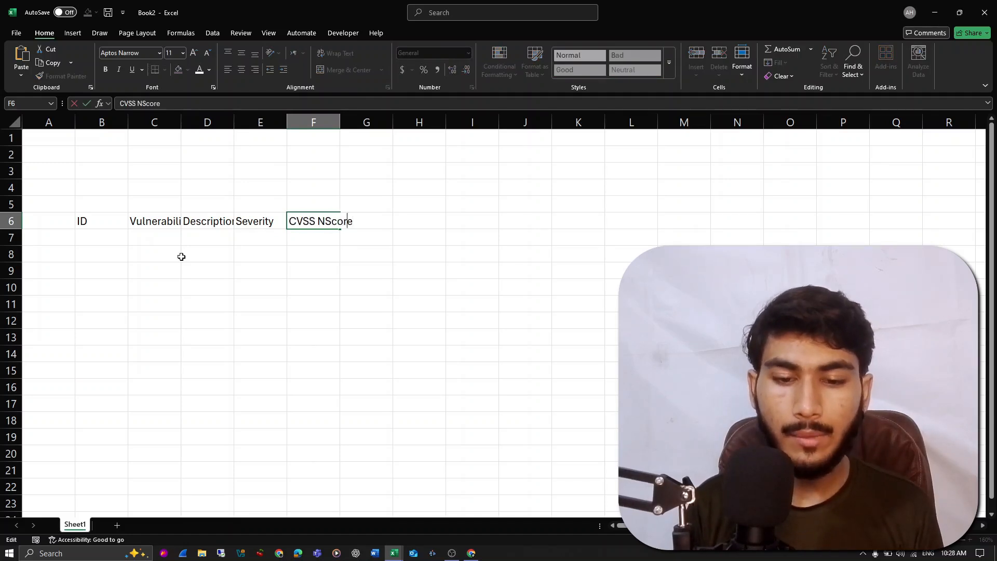
key("BackSpace")
key("BackSpace")
type("C")
key("Return")
key("Up")
key("Right")
key("Left")
key("F2")
key("Left")
key("Left")
key("Left")
key("Left")
key("BackSpace")
type("S")
key("Return")
key("Up")
key("Right")
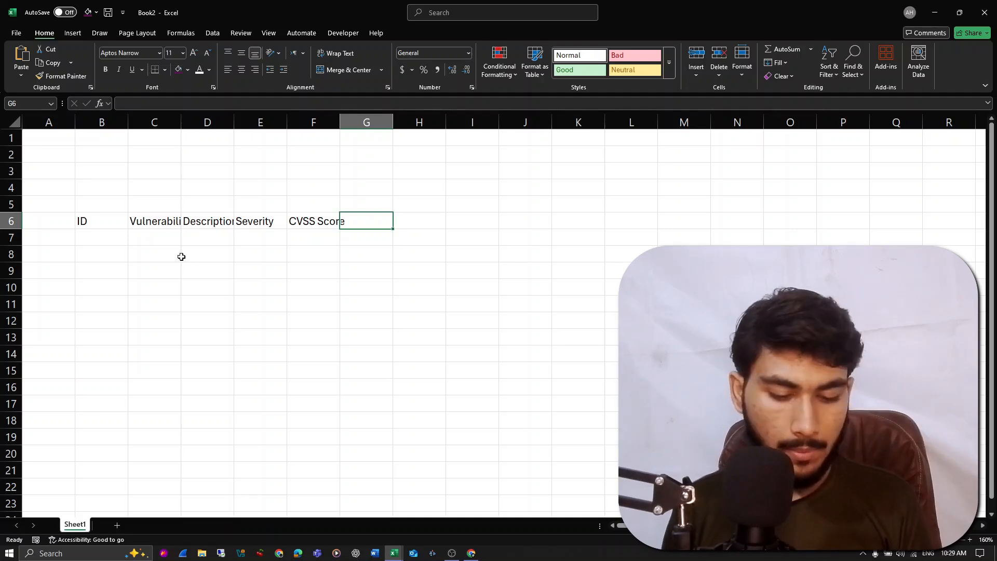
- Add the column headers "Affected Asset" in cell G6 and "Impact" in cell H6
type("Af")
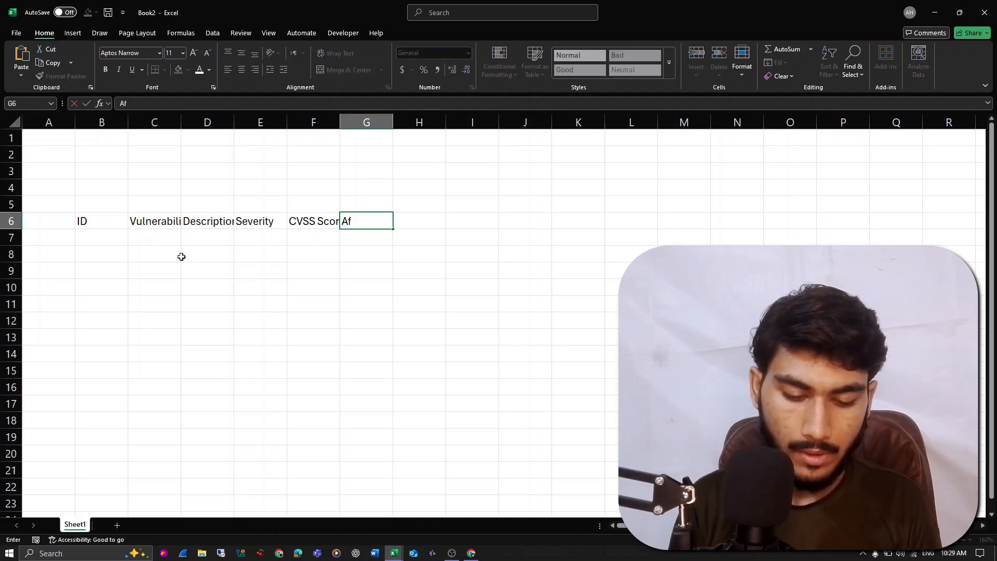
type("fected Asset")
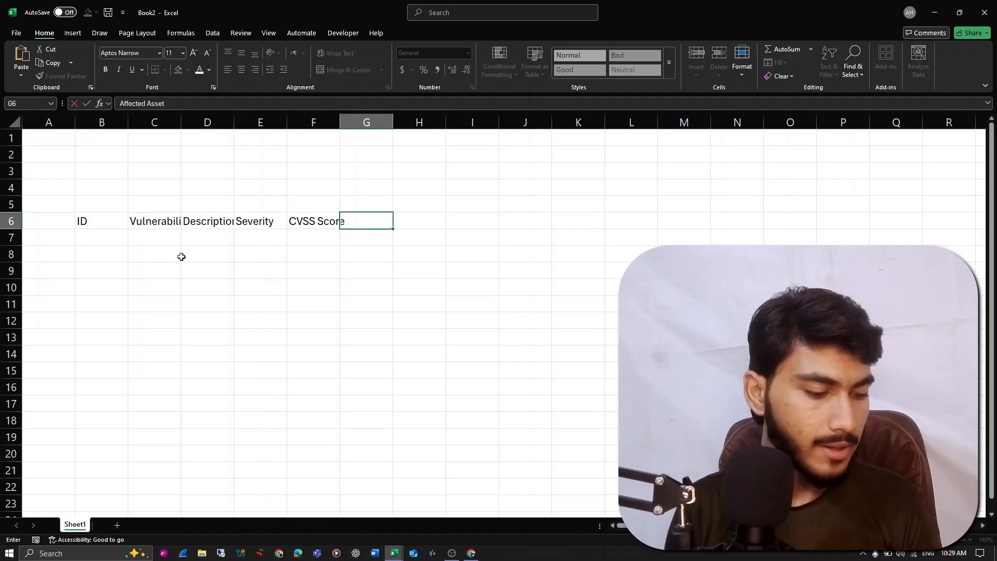
key("Tab")
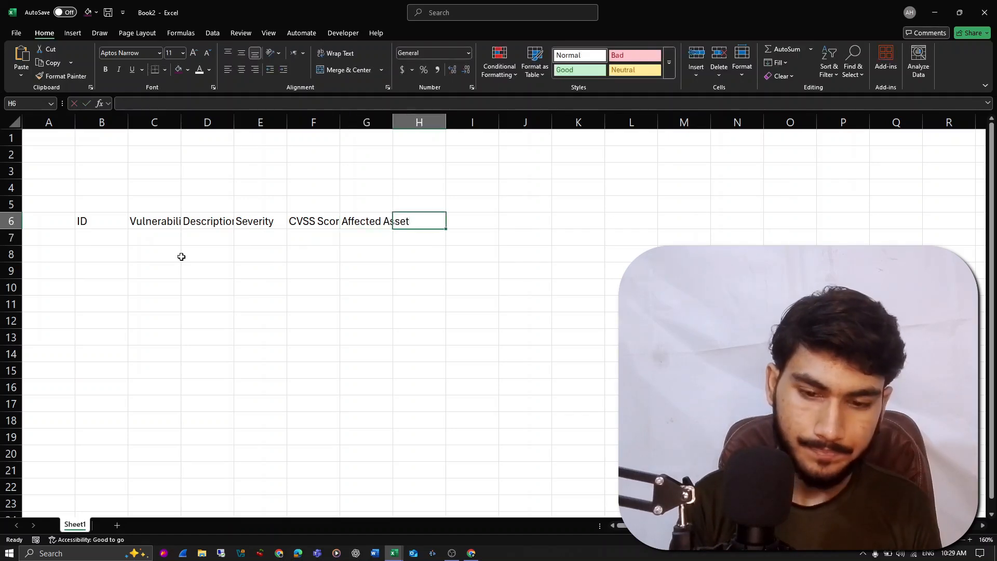
type("Impact")
key("Return")
key("Up")
key("Right")
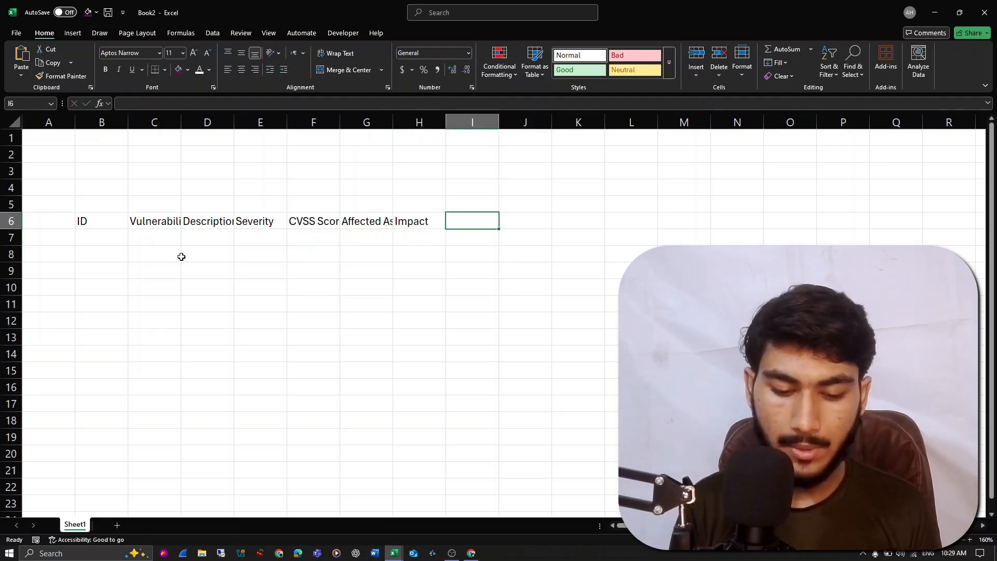
- Add the column headers "POC" in cell I6 and "Root Cause" in cell J6
type("POC")
key("Return")
key("Up")
key("Right")
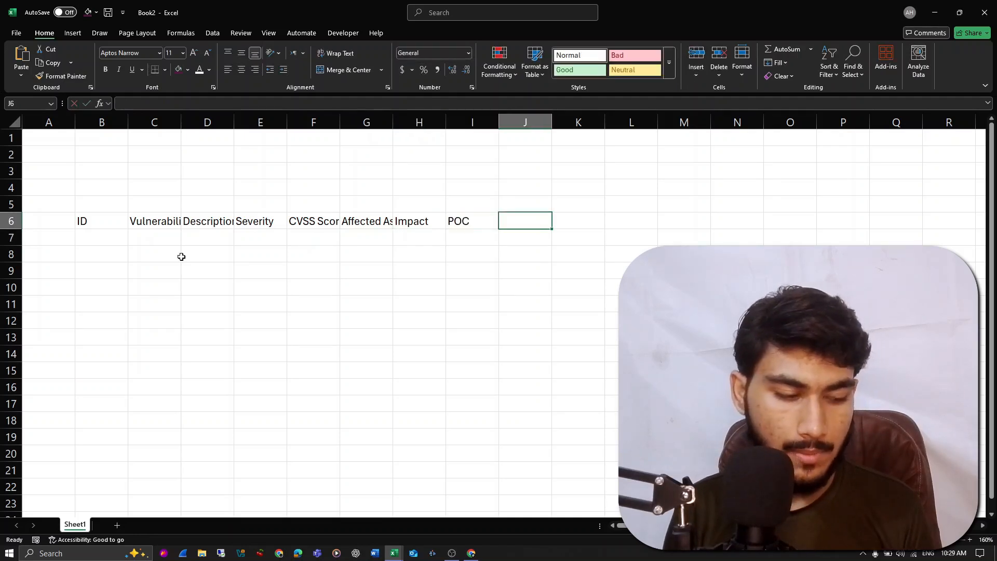
type("Rot")
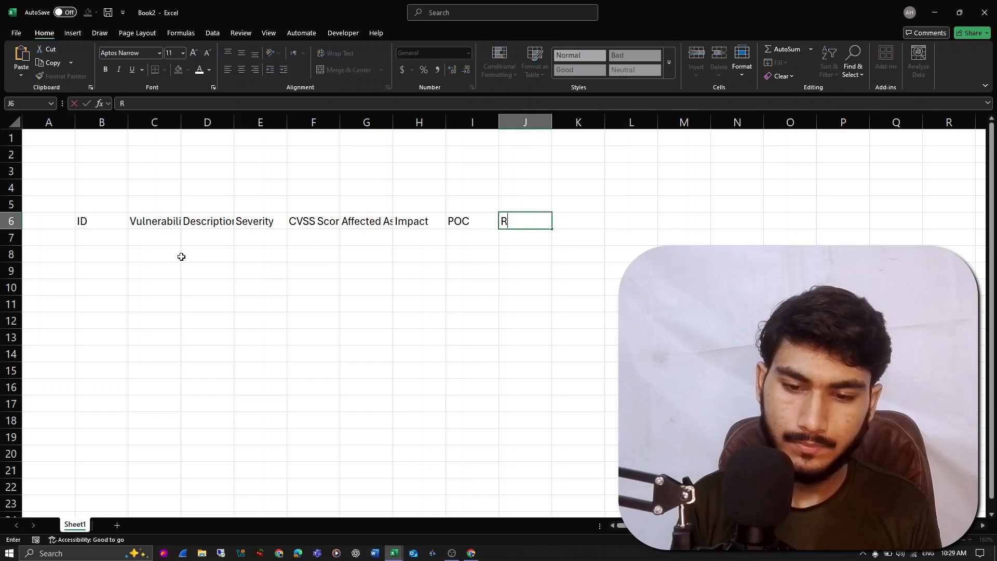
key("BackSpace")
key("BackSpace")
type("oot Cause")
key("Return")
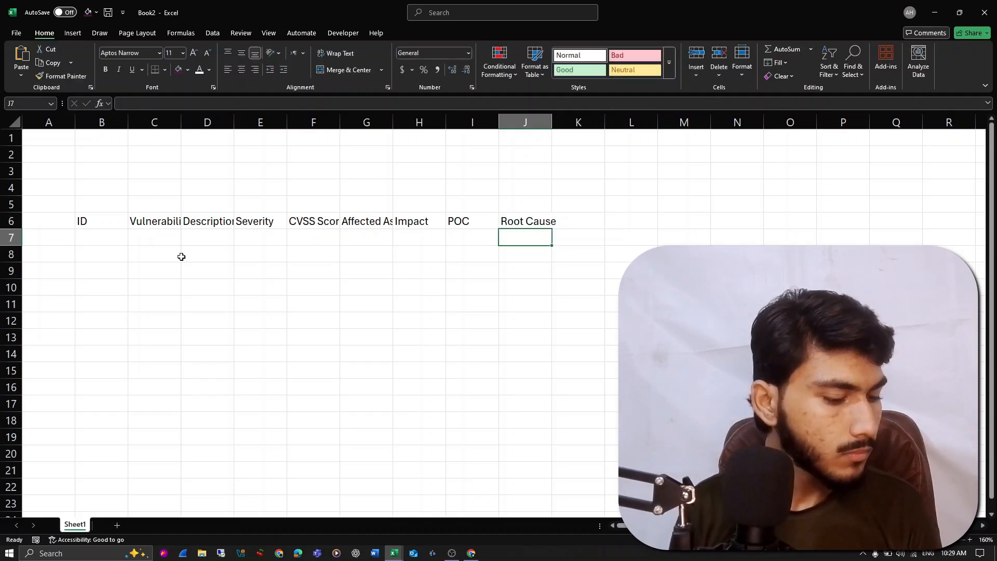
- Add the column headers "Recommendation" in cell K6 and "References" in cell L6
key("Up")
key("Right")
key("Right")
key("Left")
type("Recommendation")
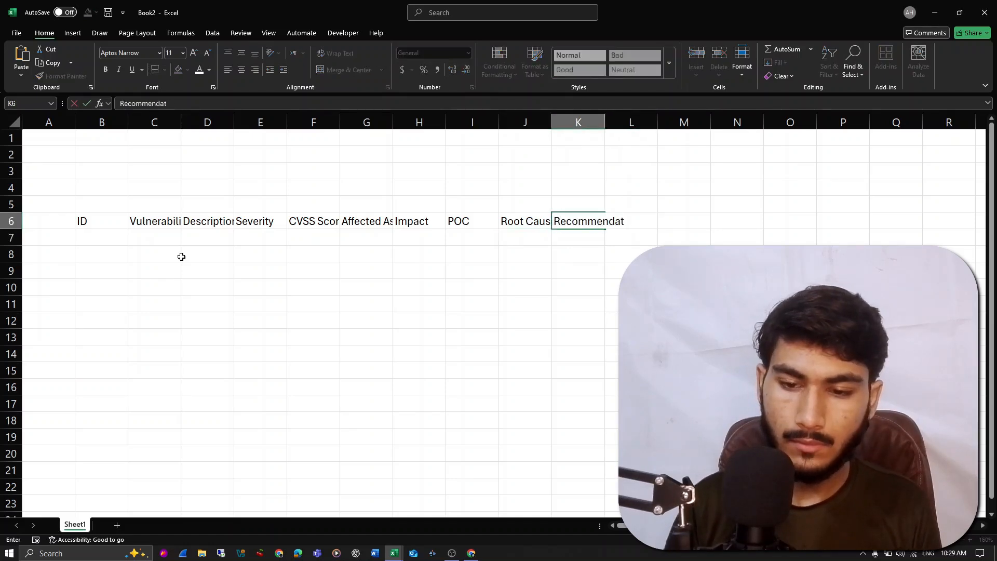
key("Return")
key("Up")
key("Right")
type("References")
key("Return")
key("Up")
key("Right")
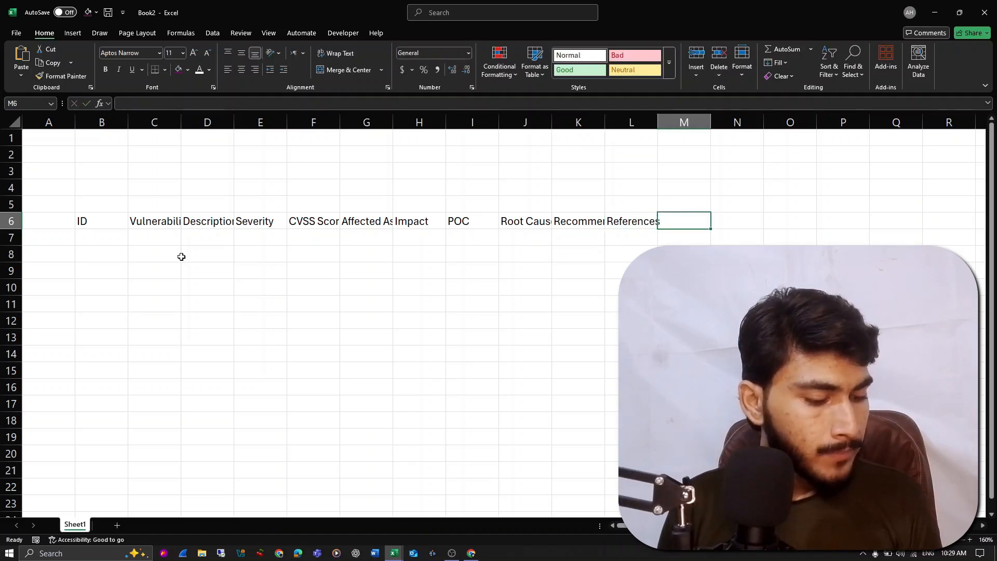
- Add the column headers "Responsible Team" in cell M6 and "Planned Fix Date" in cell N6
type("Responsobl")
key("BackSpace")
key("BackSpace")
key("BackSpace")
type("ible Team")
key("Return")
key("Up")
key("Right")
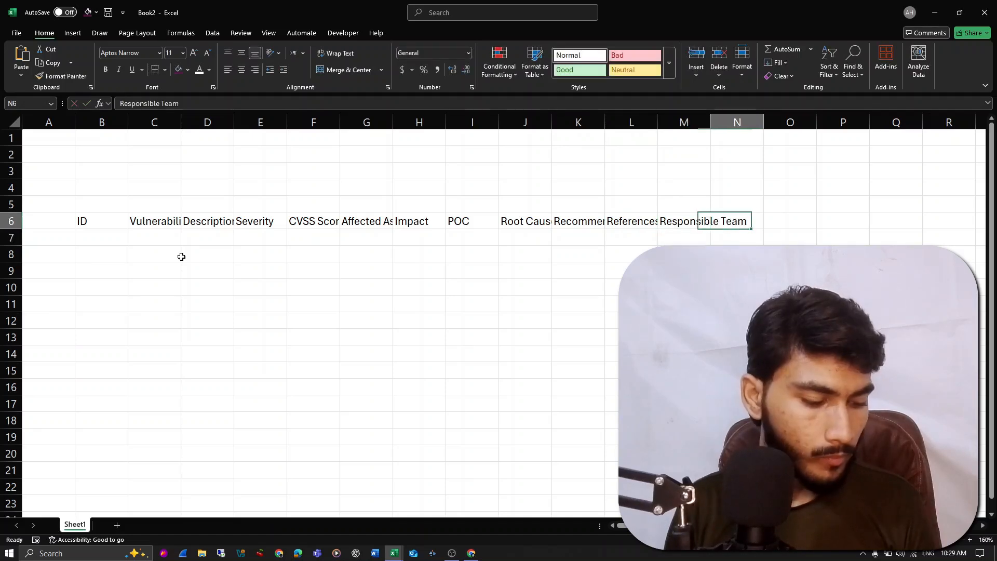
type("Pla")
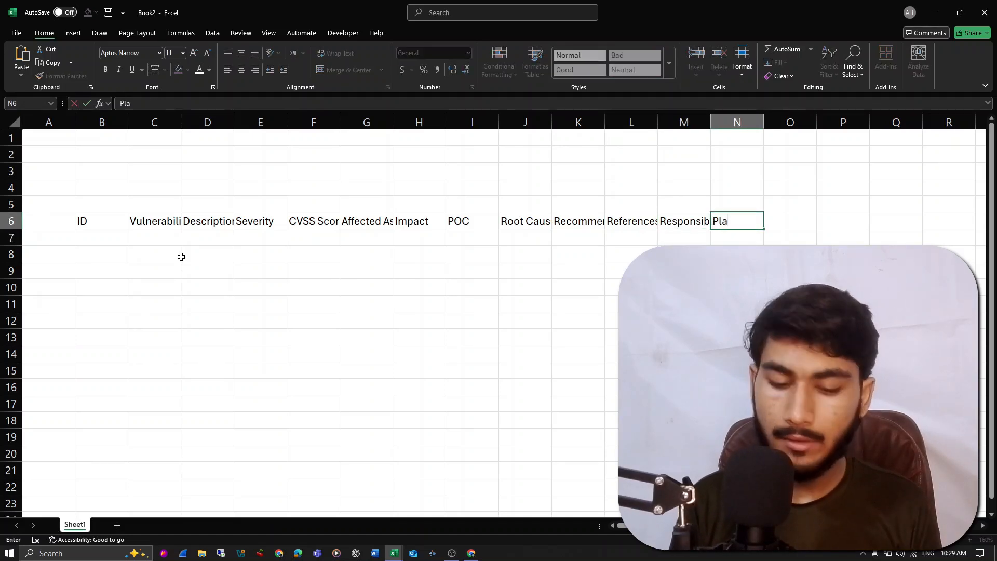
type("nned Fix Date")
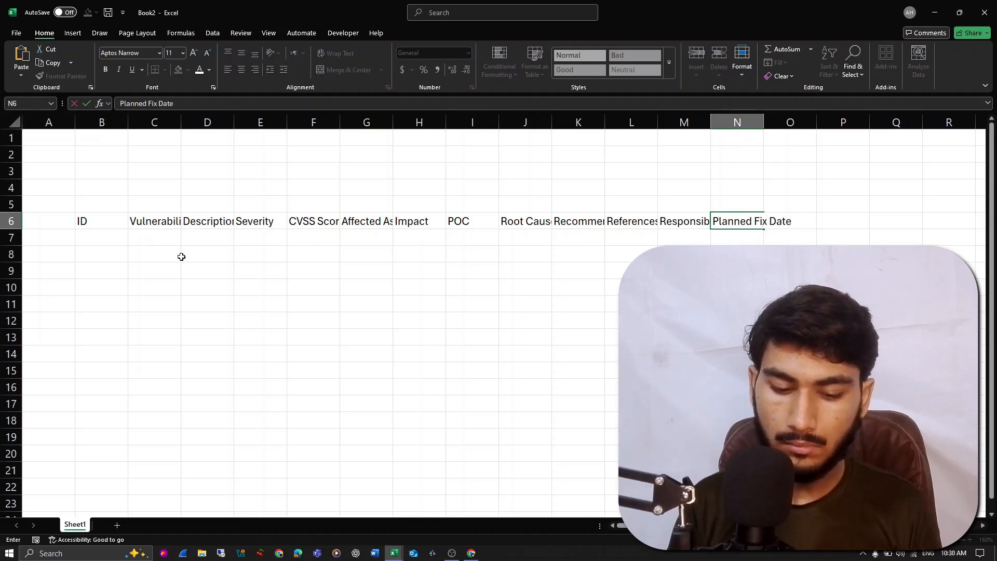
key("Return")
key("Up")
key("Right")
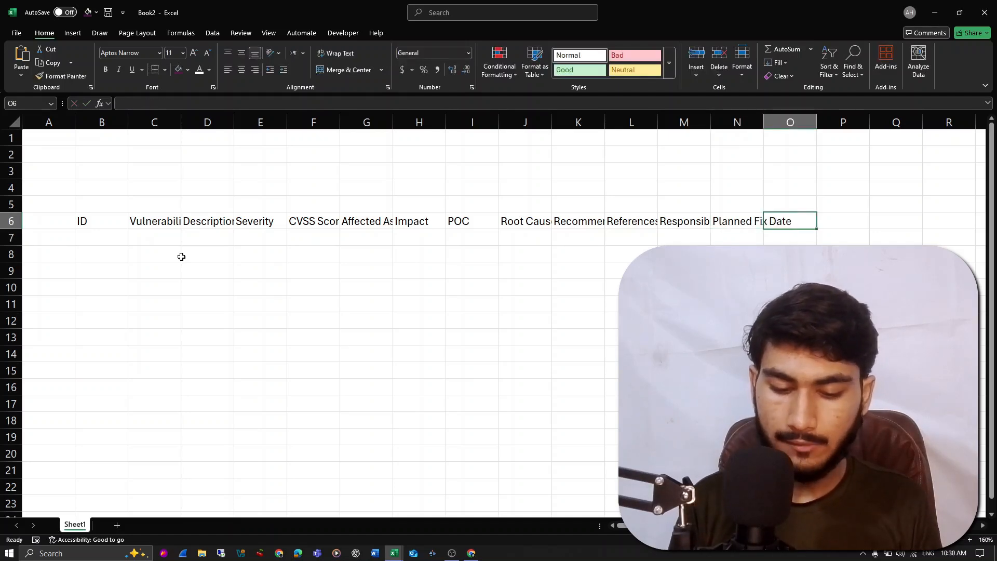
- Add the column header "Actual Fx Date" in cell O6
type("Actual Fix")
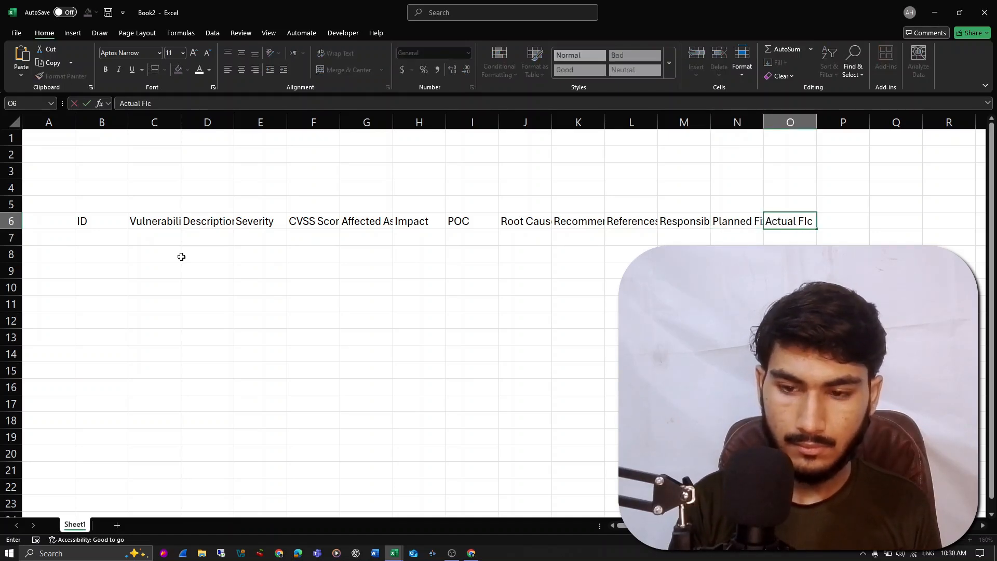
type(" Date")
key("Tab")
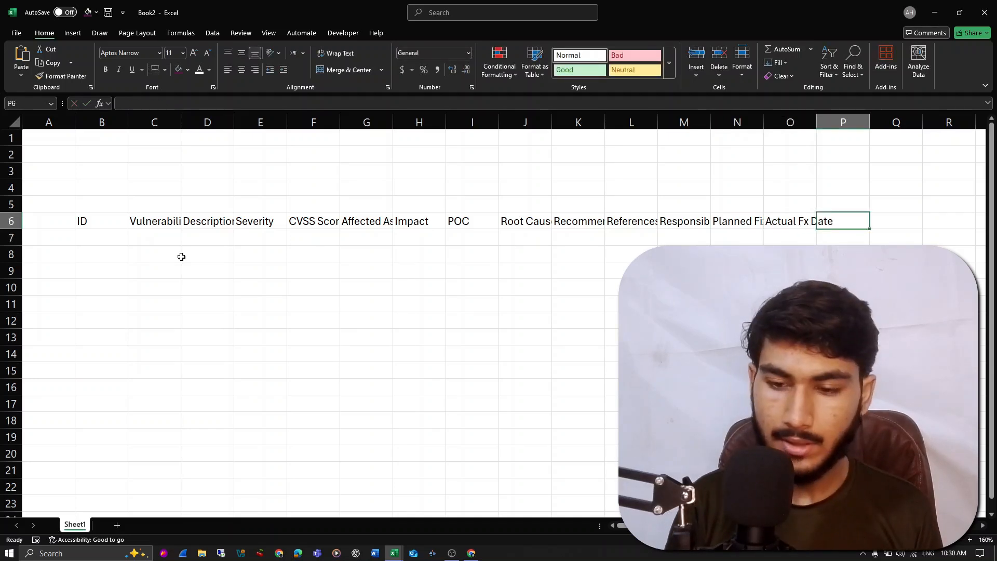
type("Srar=")
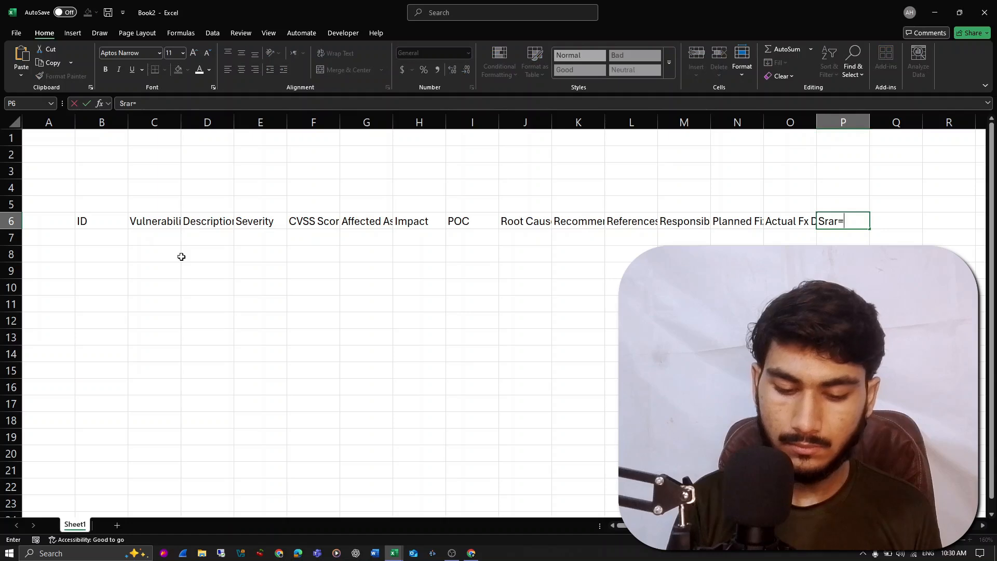
type("r")
key("Home")
key("BackSpace")
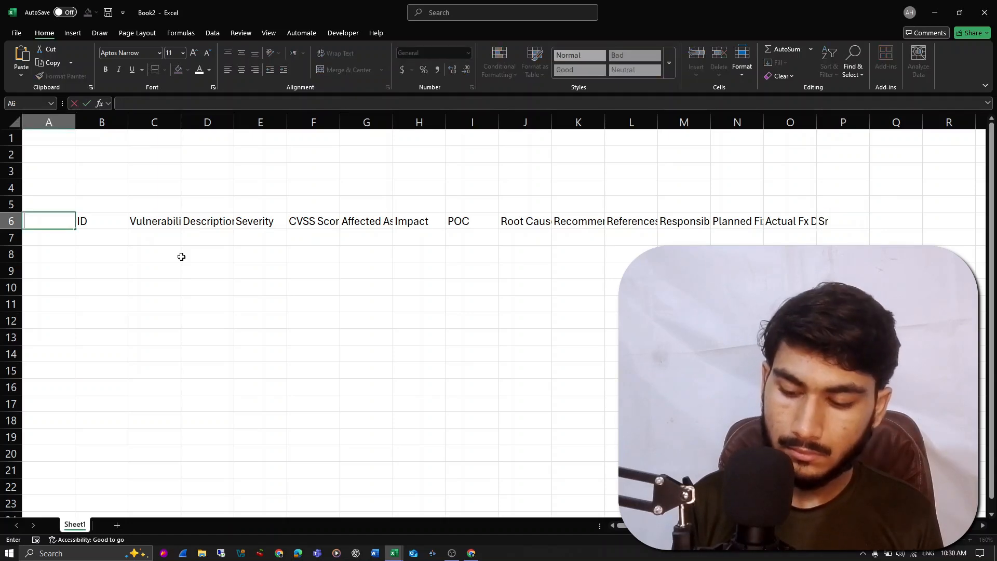
key("Escape")
key("End")
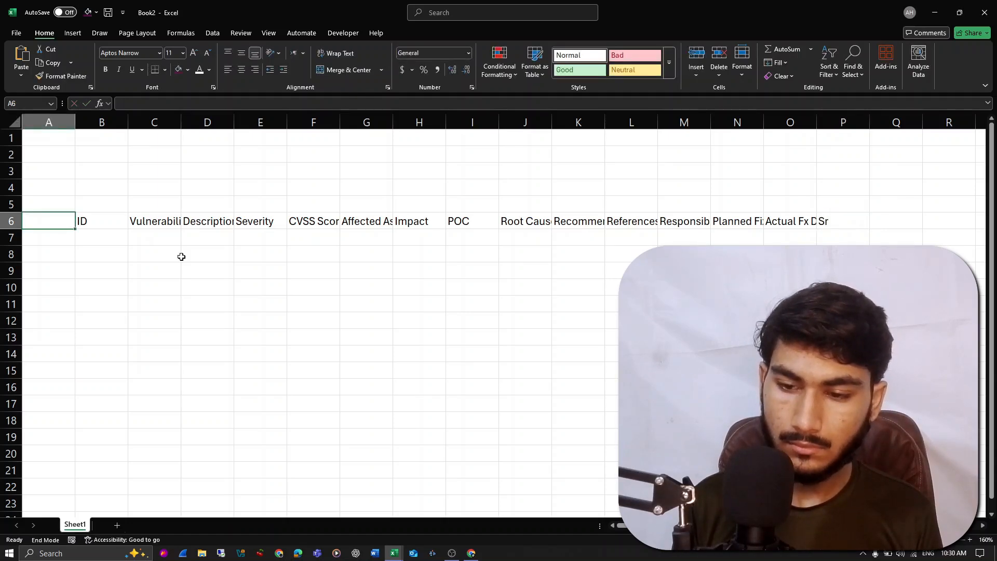
key("ctrl+Right")
key("ctrl+Right")
key("ctrl+Right")
key("ctrl+Left")
key("ctrl+Left")
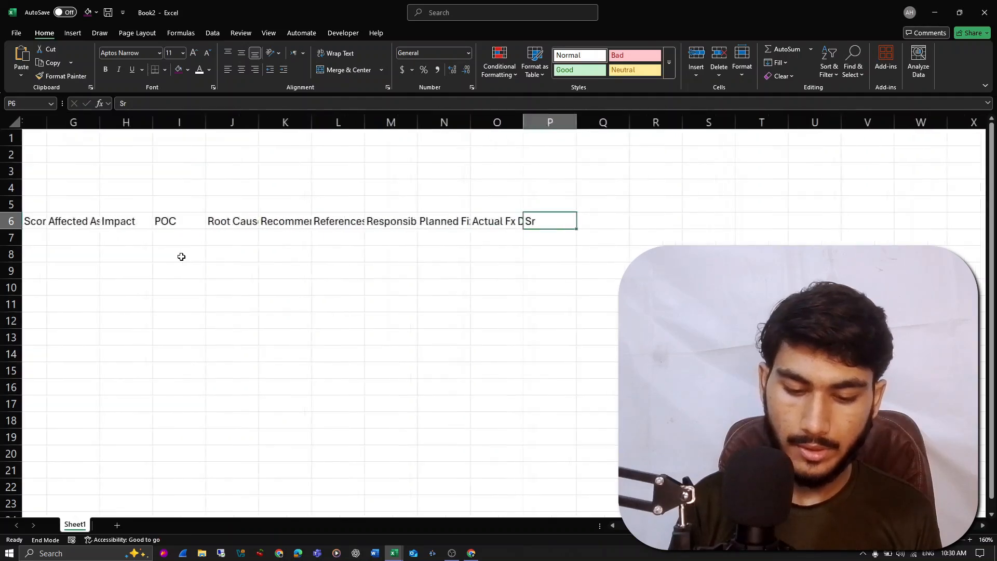
- Enter the column header "Status" in cell P6
type("Stat")
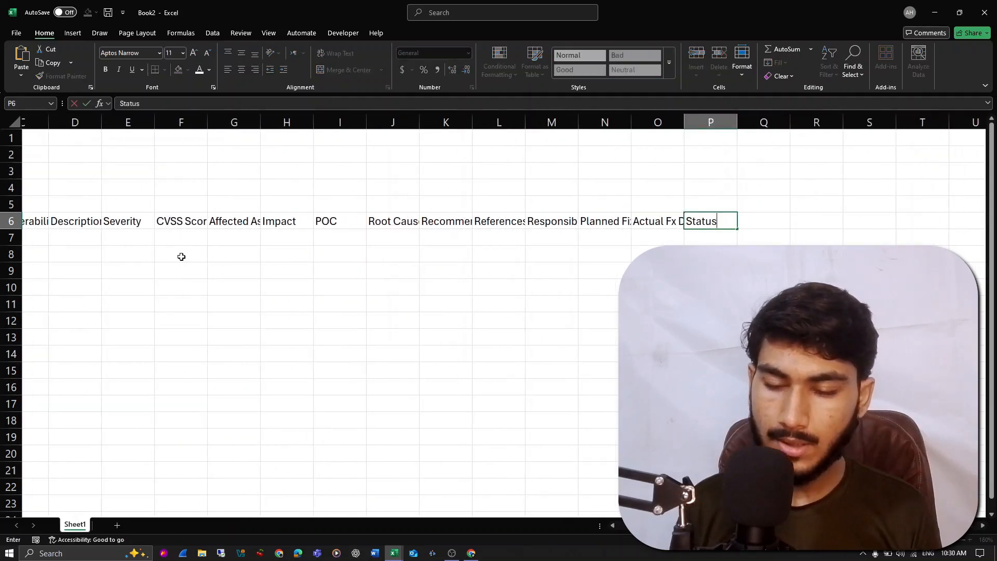
type("us")
key("Tab")
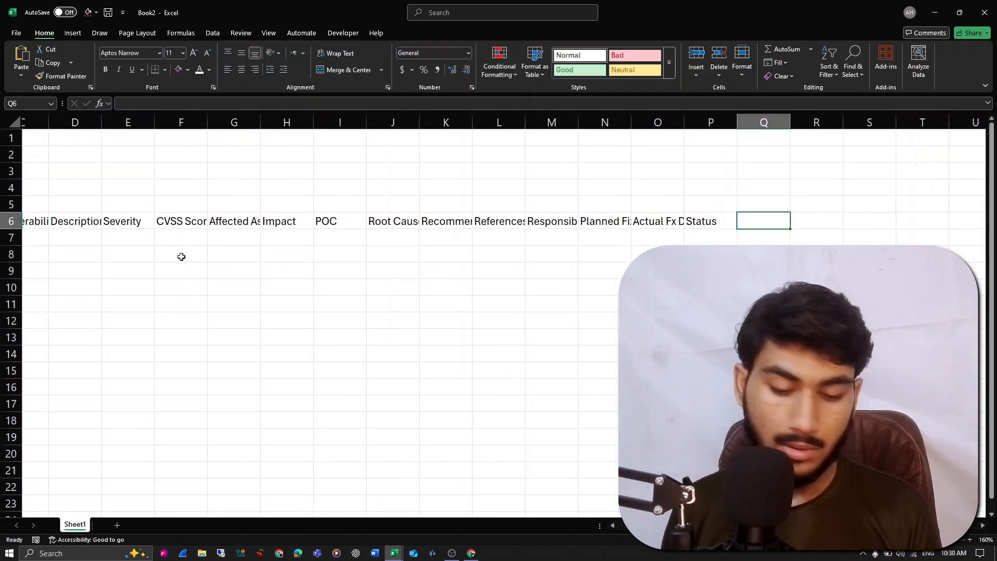
- Enter the column header "Client Comments" in cell Q6
type("Cli")
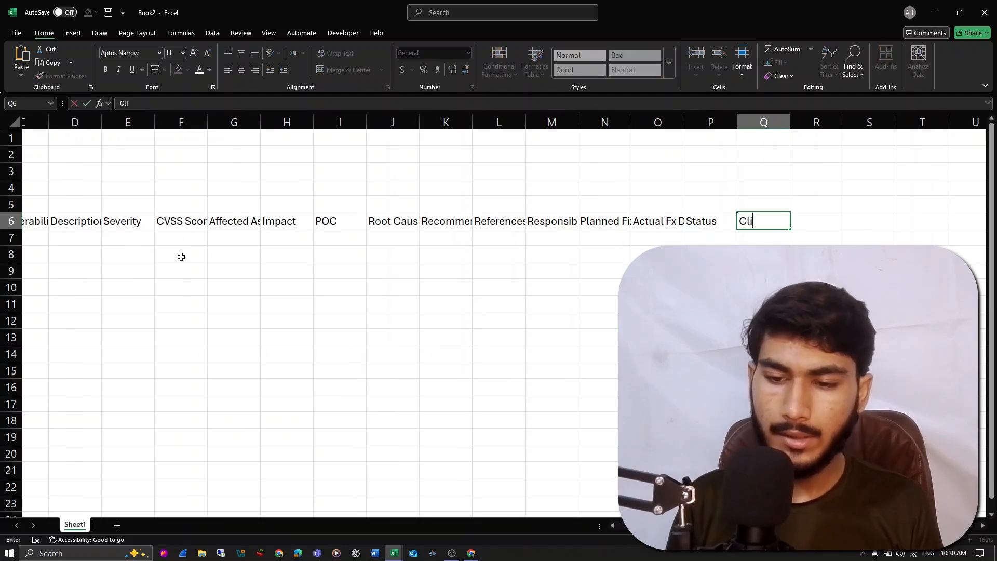
type("ent COmments")
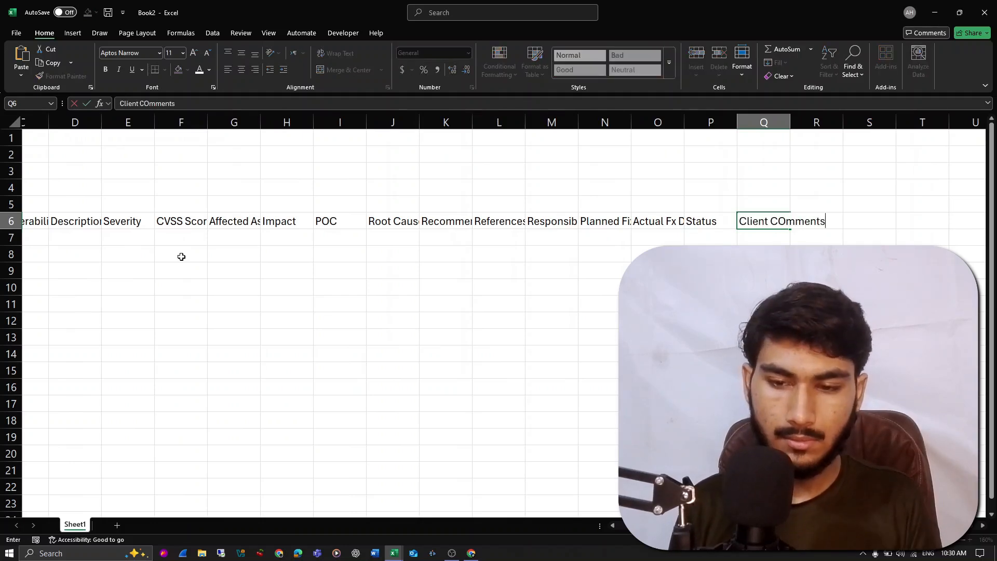
key("BackSpace")
type("o")
key("ctrl+a")
key("Return")
- Enter the column header "Tester Notes" in cell R6
key("Up")
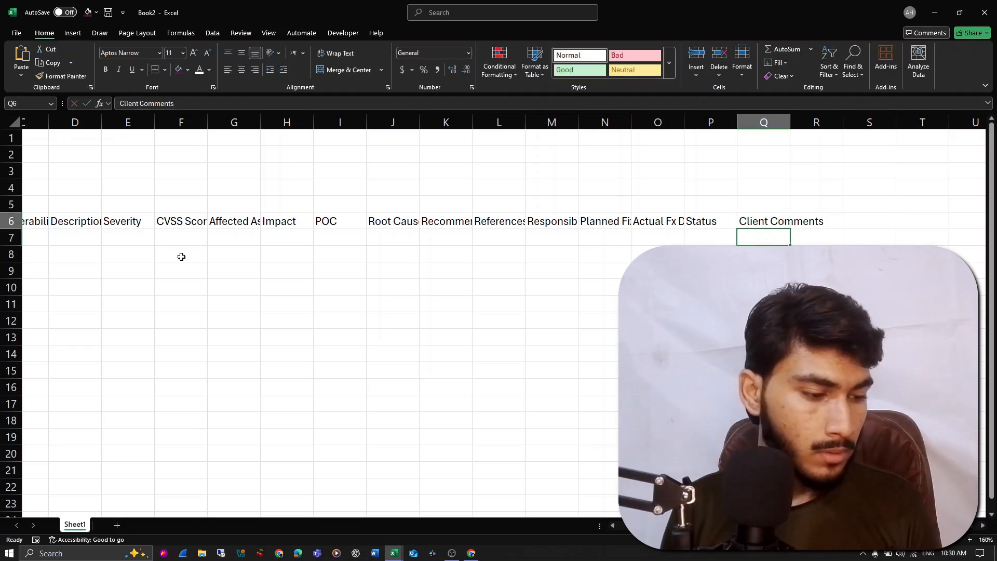
key("Right")
type("Tester Notes")
key("Return")
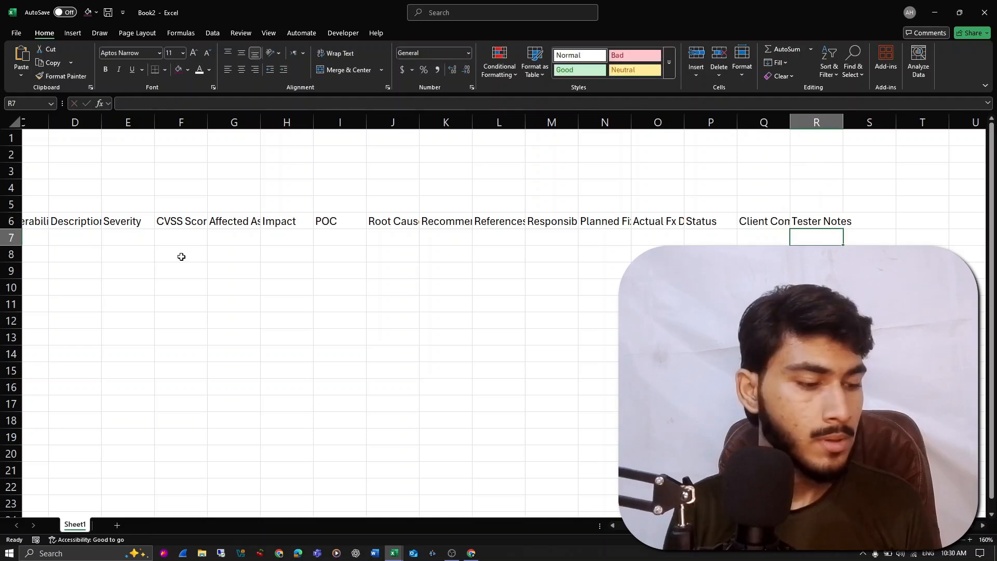
- Enter the column header "Verification Result" in cell S6
key("Up")
key("Right")
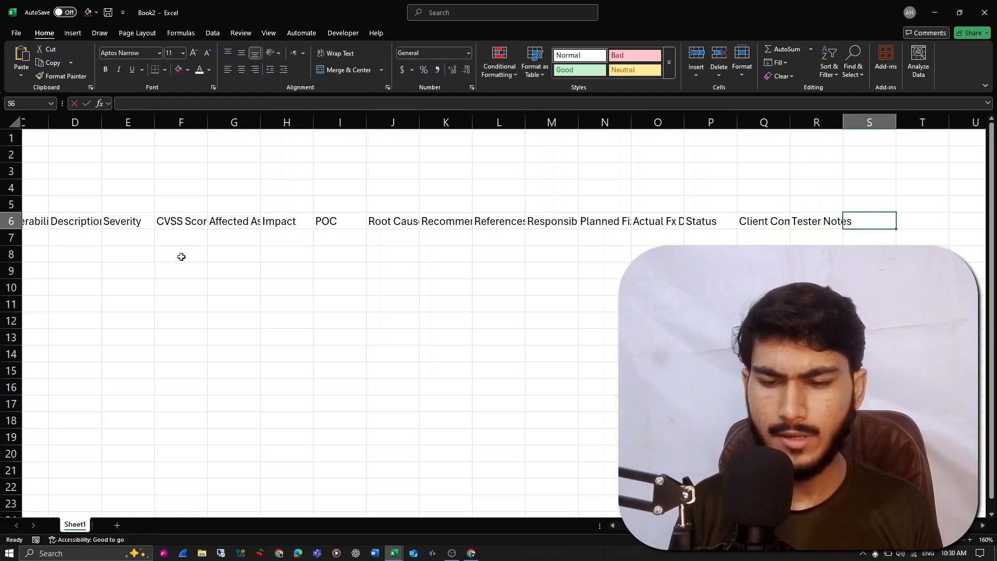
type("VErification Result")
key("Return")
key("Up")
- Widen column B for the ID header and column F so "CVSS Score" fits
key("ctrl+shift+Left")
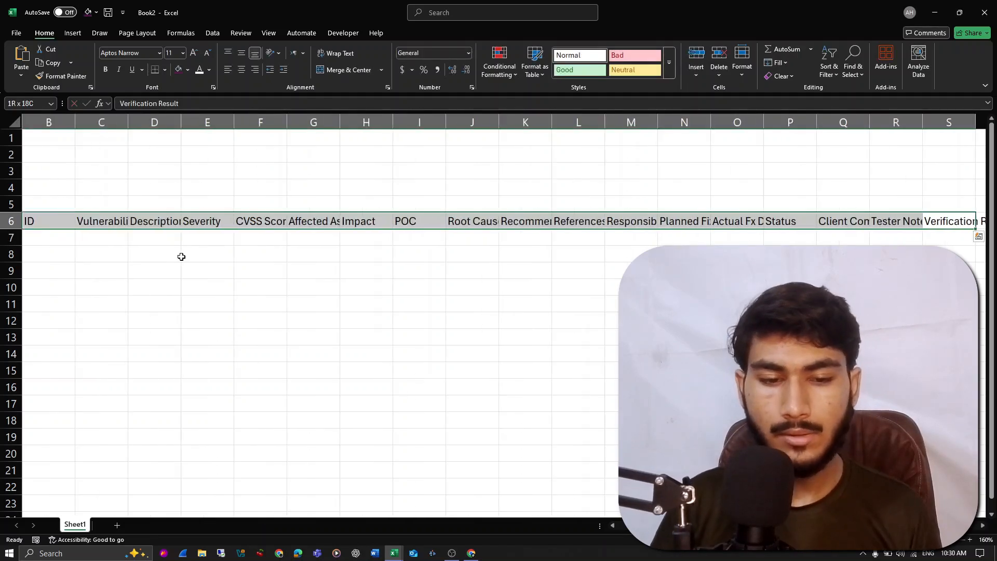
scroll(181, 257, "left", 2)
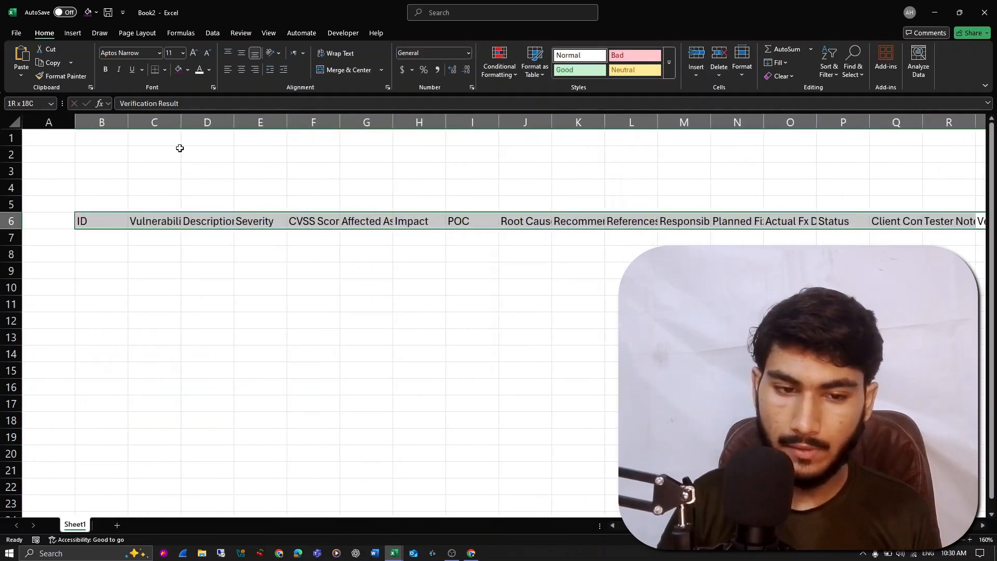
left_click_drag(132, 128, 168, 139)
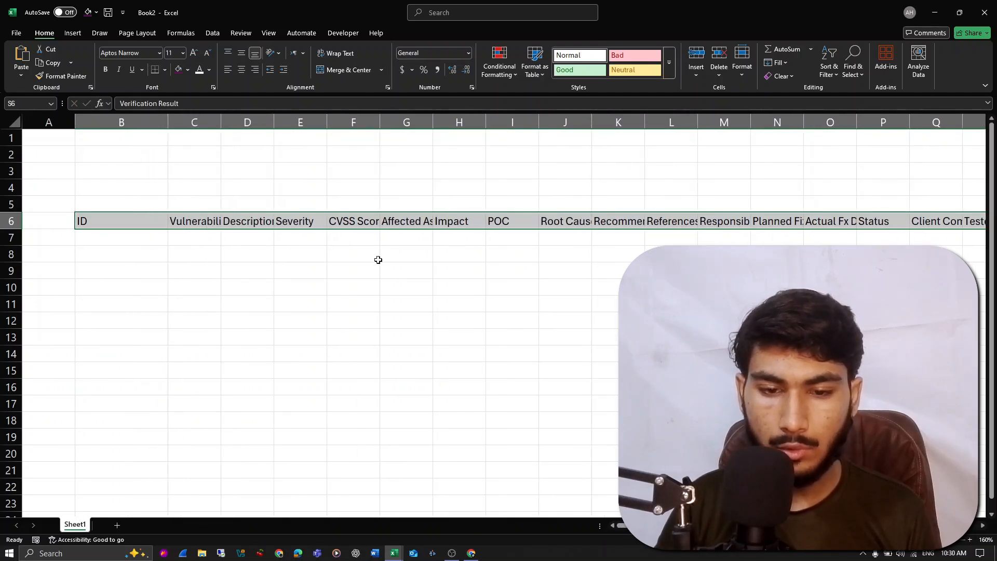
left_click(385, 188)
left_click_drag(379, 129, 403, 130)
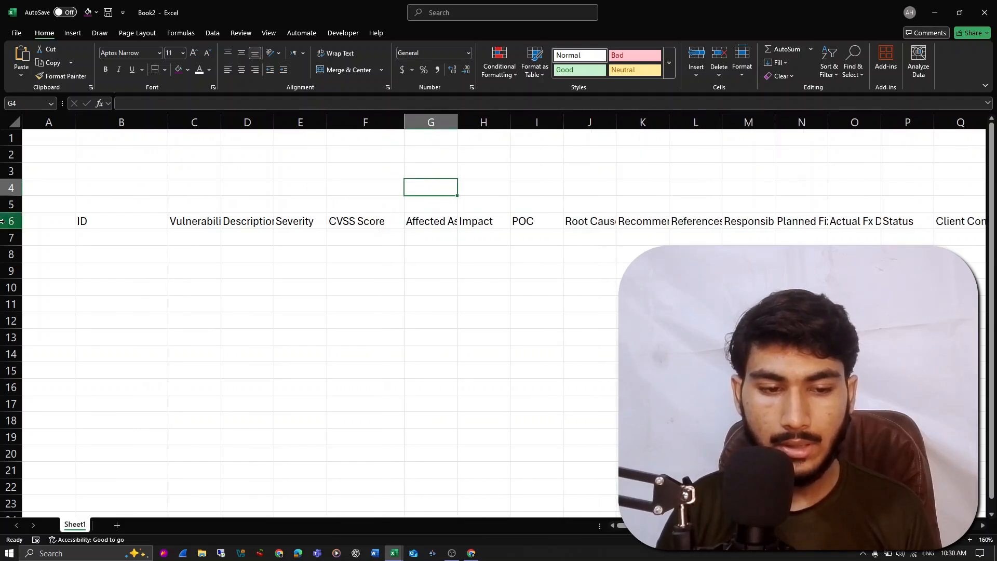
- Make header row 6 about twice as tall, and wrap and vertically center its text
left_click_drag(11, 229, 20, 242)
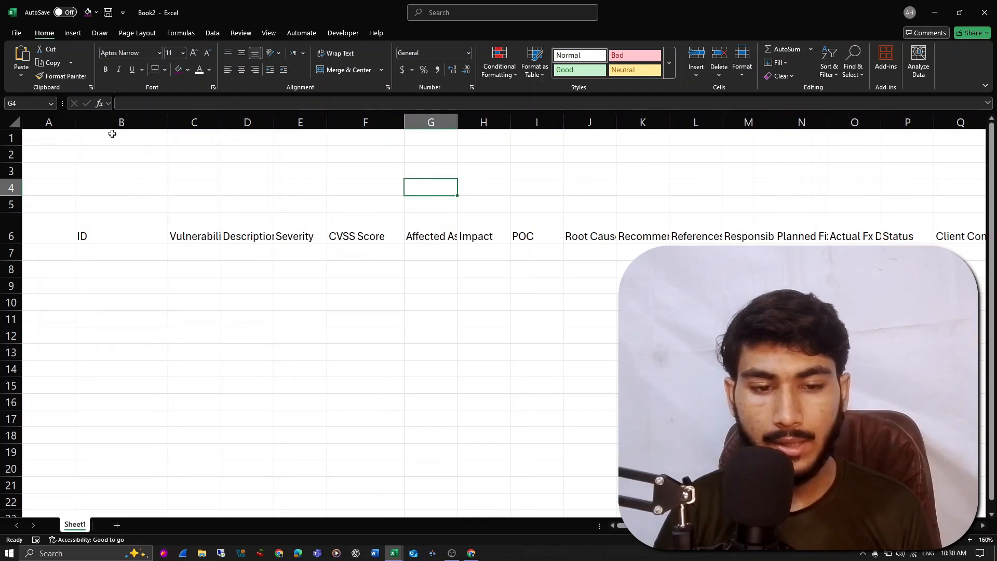
left_click(11, 228)
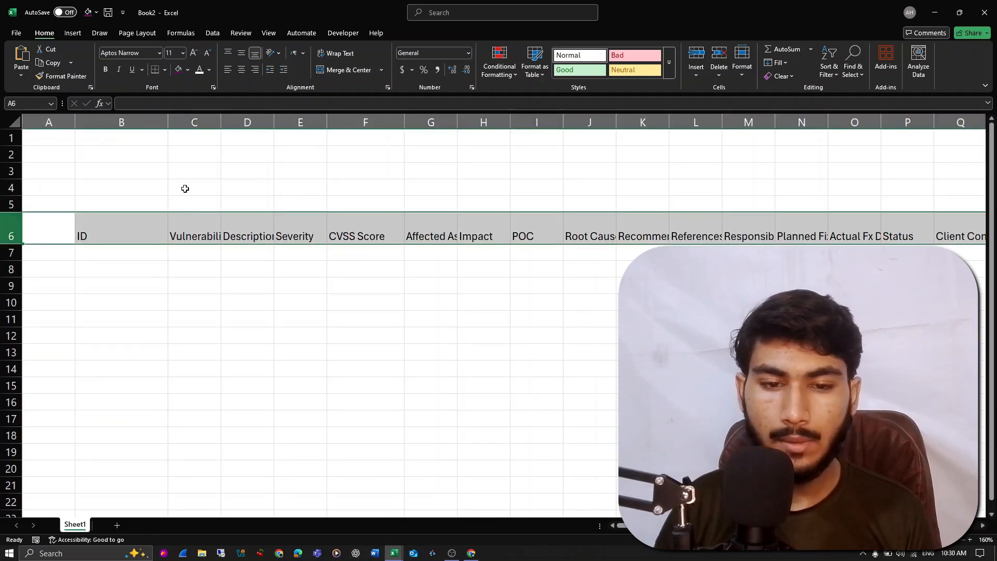
left_click(336, 53)
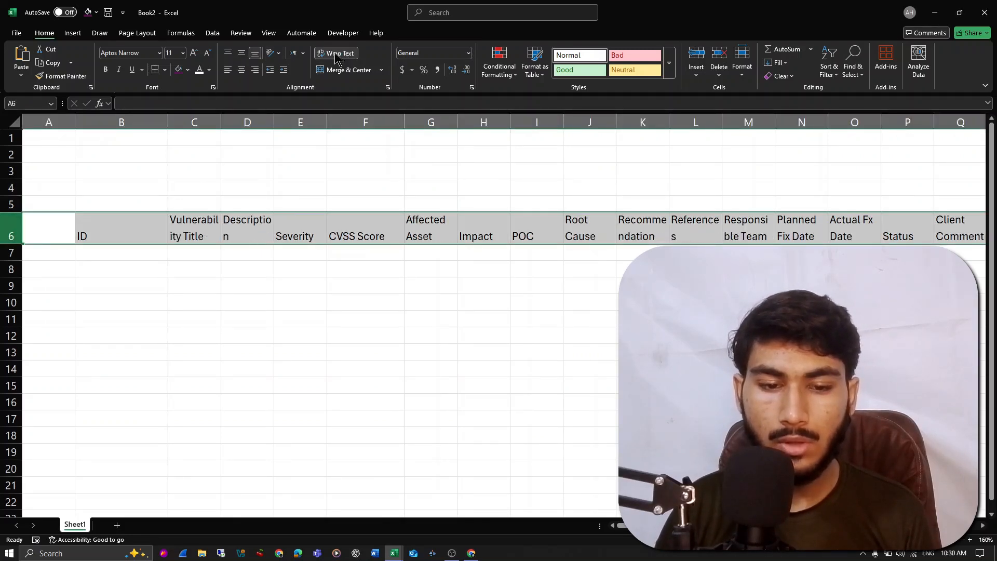
left_click(242, 53)
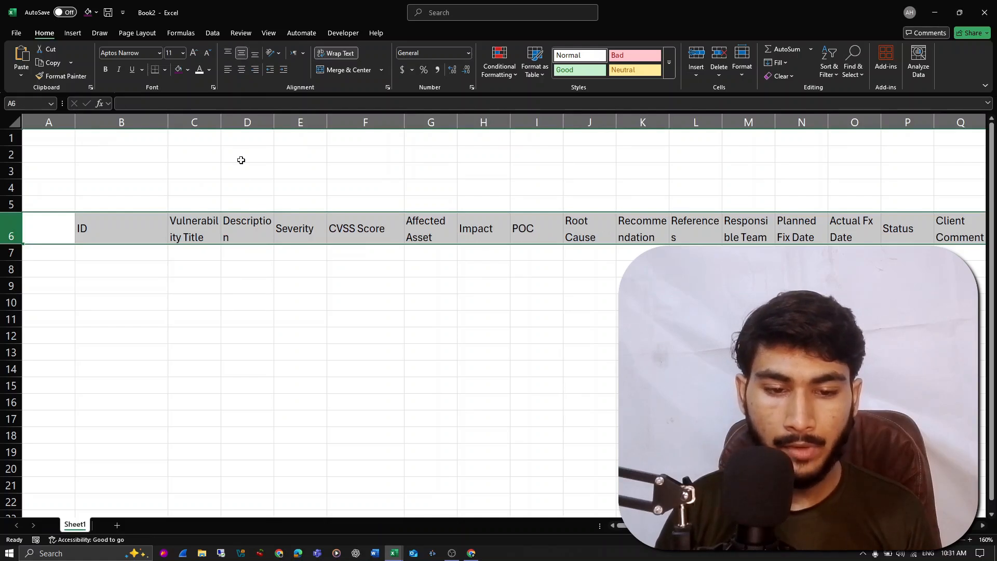
- Widen columns C and D so the words "Vulnerability" and "Description" are not split across lines
left_click(218, 149)
left_click_drag(221, 125, 236, 131)
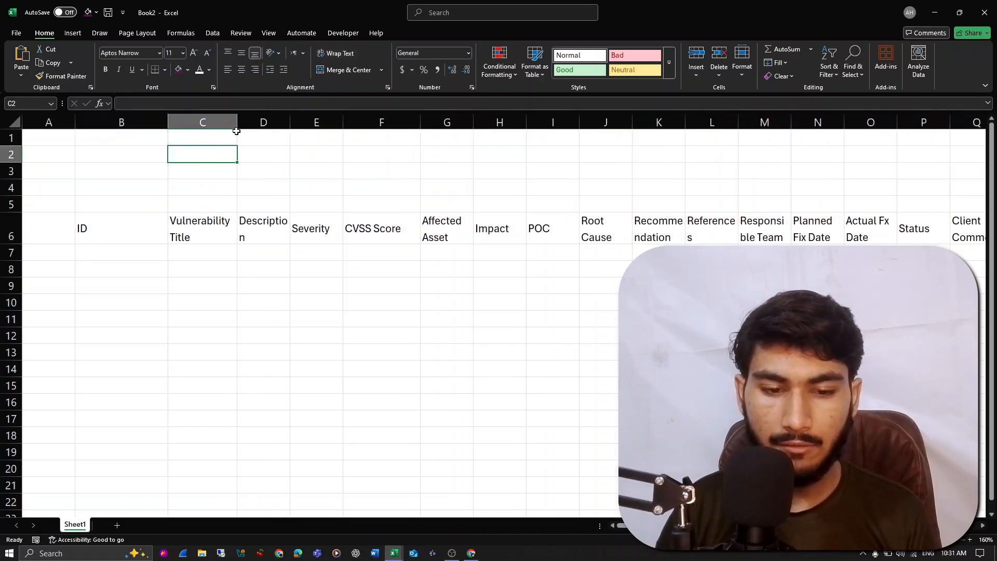
left_click(269, 231)
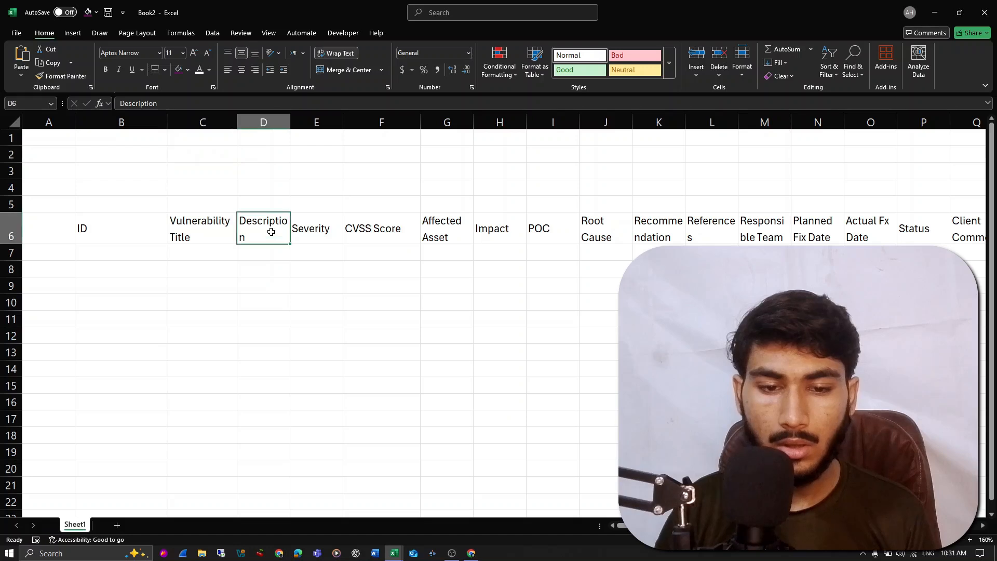
left_click_drag(291, 121, 306, 121)
- Widen the POC column to more than twice its width and the Impact column to about double
left_click(442, 231)
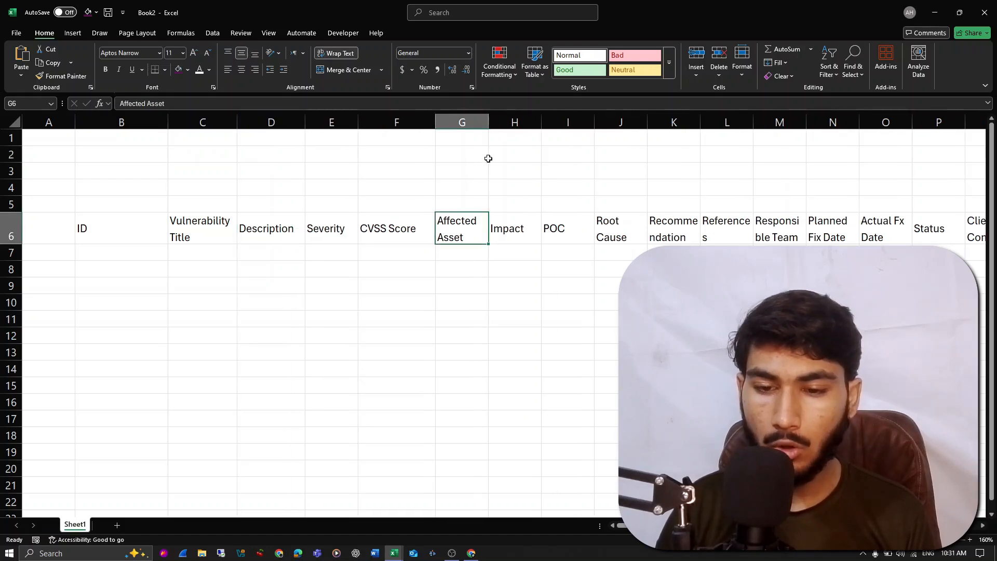
left_click(571, 234)
left_click_drag(598, 120, 662, 150)
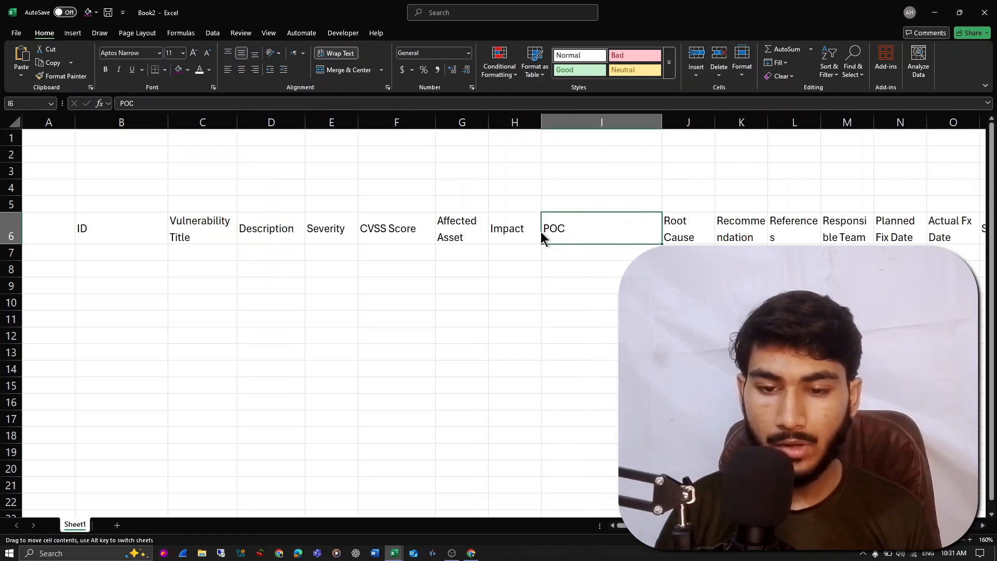
left_click(516, 205)
left_click_drag(541, 132, 593, 134)
- Widen the Recommendation, References and Responsible Team columns to fit their headers, and undo the widening of the Planned Fix Date column
scroll(641, 218, "right", 3)
scroll(650, 232, "right", 4)
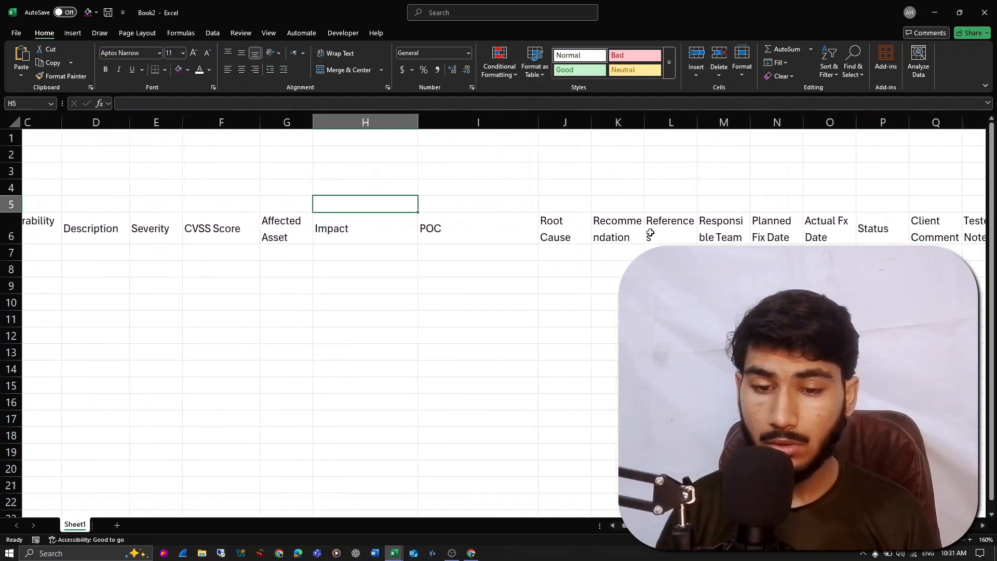
scroll(650, 232, "right", 1)
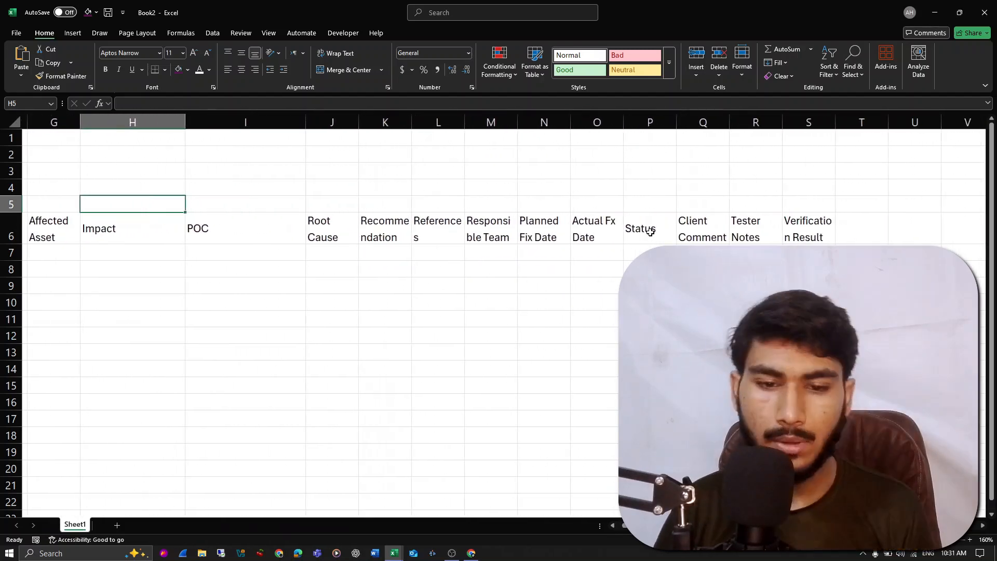
left_click(357, 125)
left_click(355, 139)
scroll(379, 140, "left", 1)
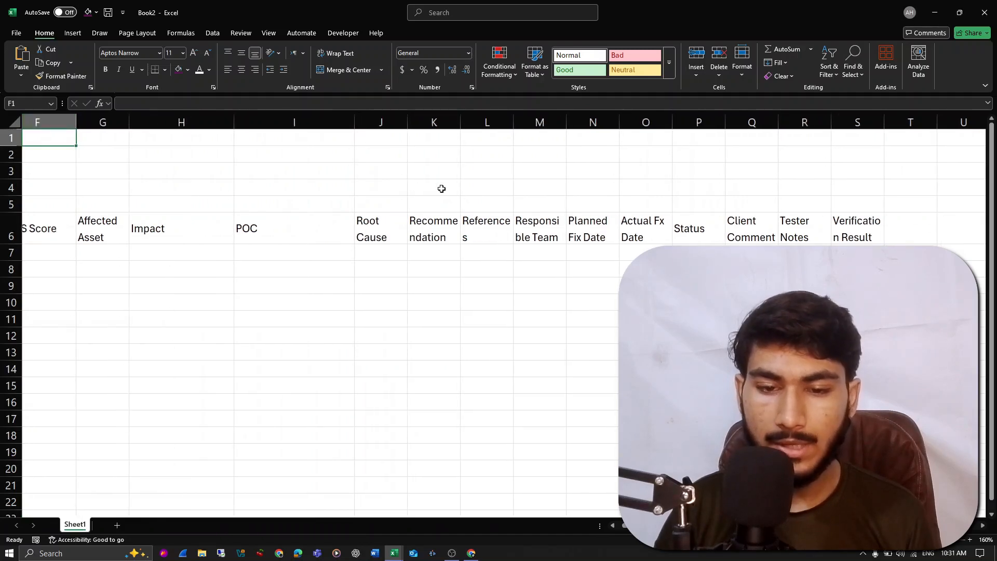
left_click(454, 135)
left_click_drag(461, 123, 759, 124)
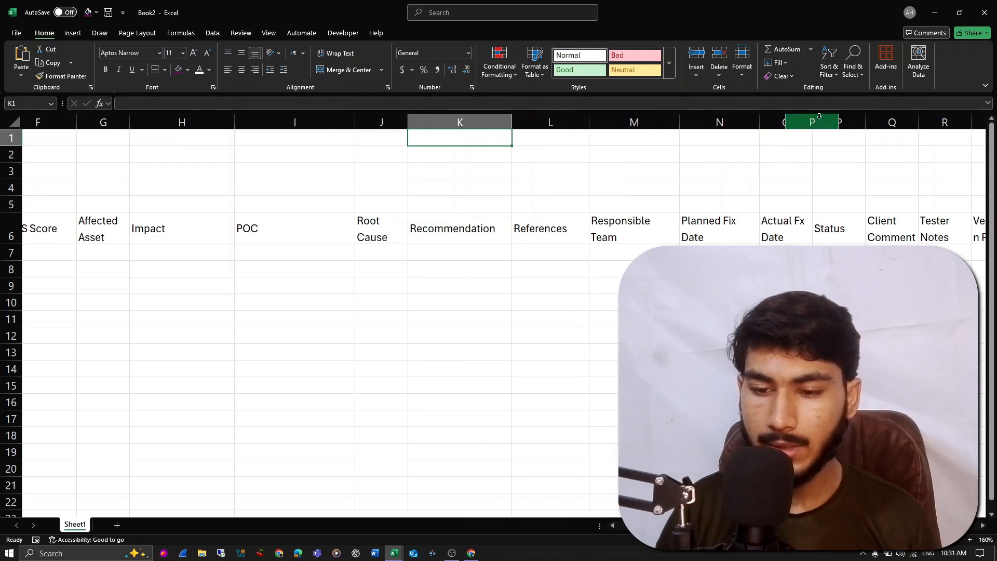
key("ctrl+z")
- Widen column S so the word "Verification" fits on one line
scroll(786, 195, "right", 2)
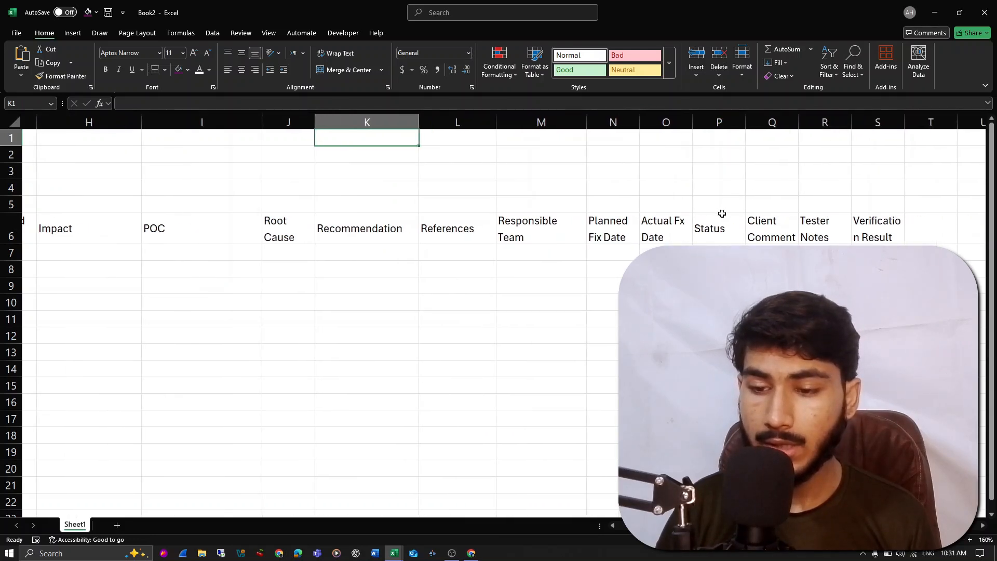
left_click(861, 232)
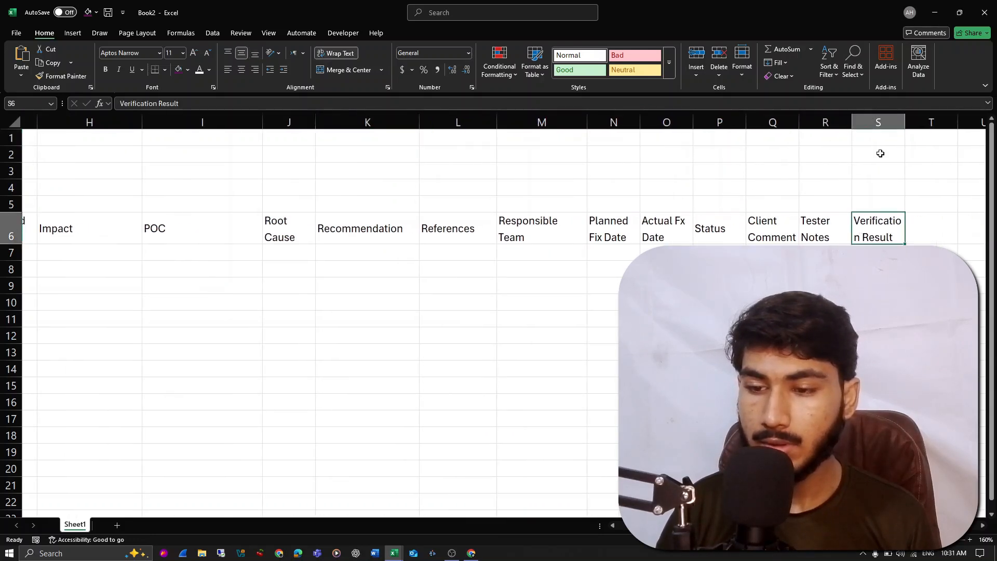
left_click_drag(904, 112, 928, 115)
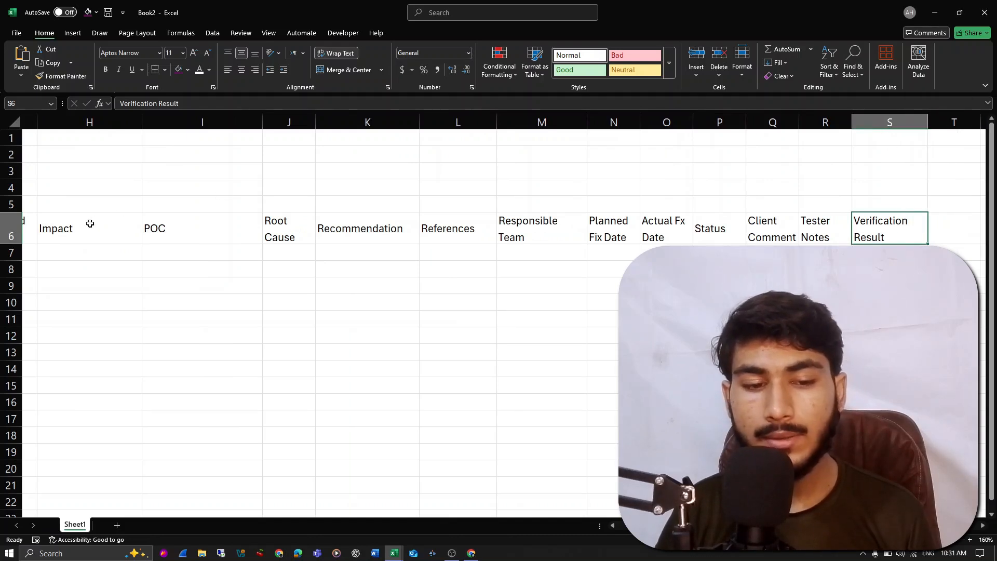
- Center the headers in row 6 horizontally
left_click(12, 229)
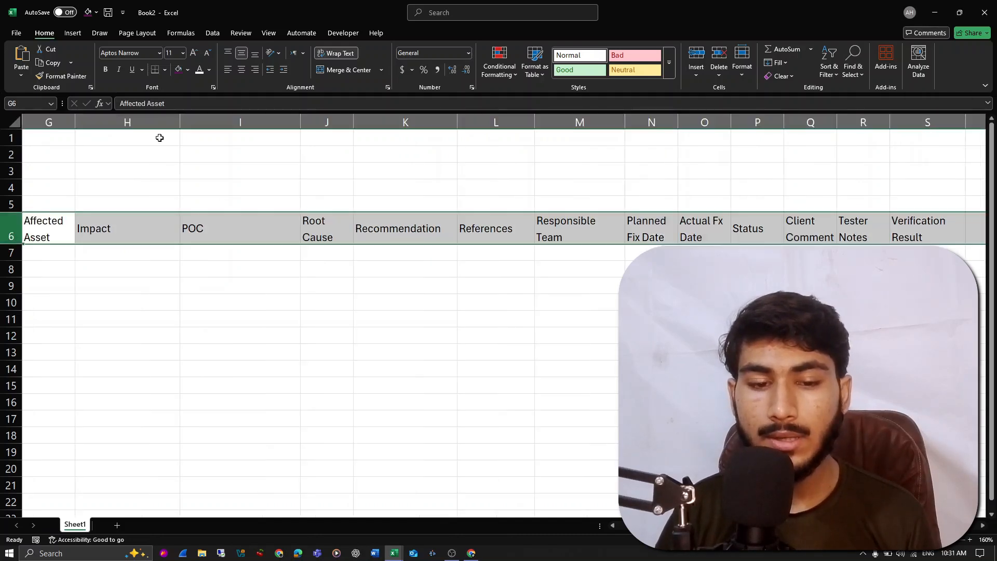
left_click(242, 70)
scroll(343, 224, "left", 5)
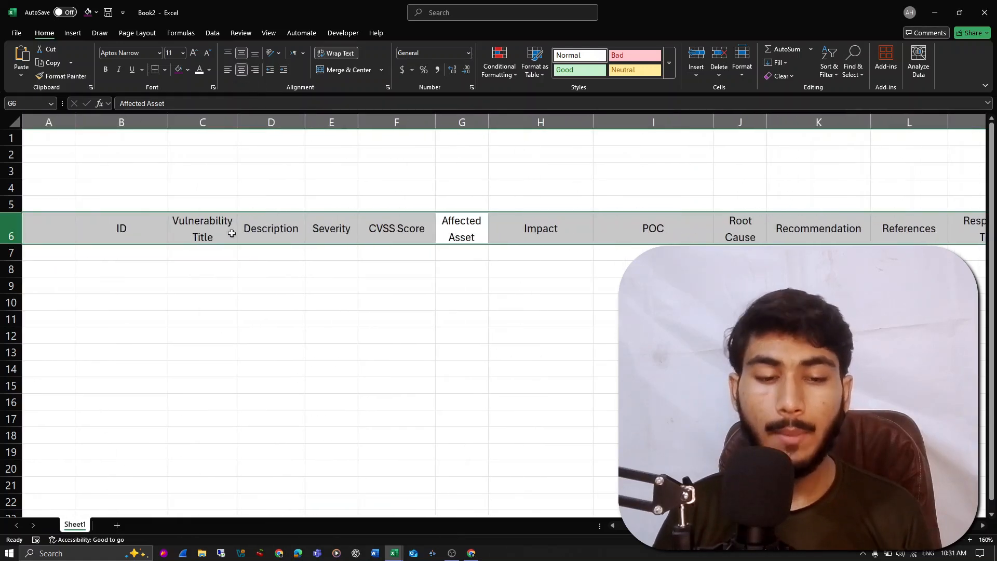
- Enter the ID WEB-01 in cell B7 and fill the series down to WEB-02 in B8
left_click(150, 253)
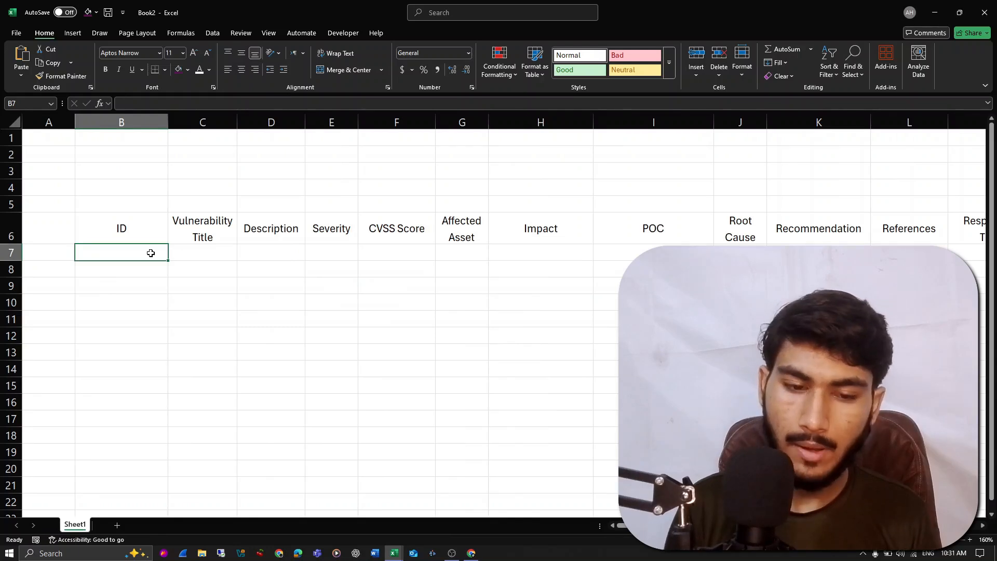
type("WEB-")
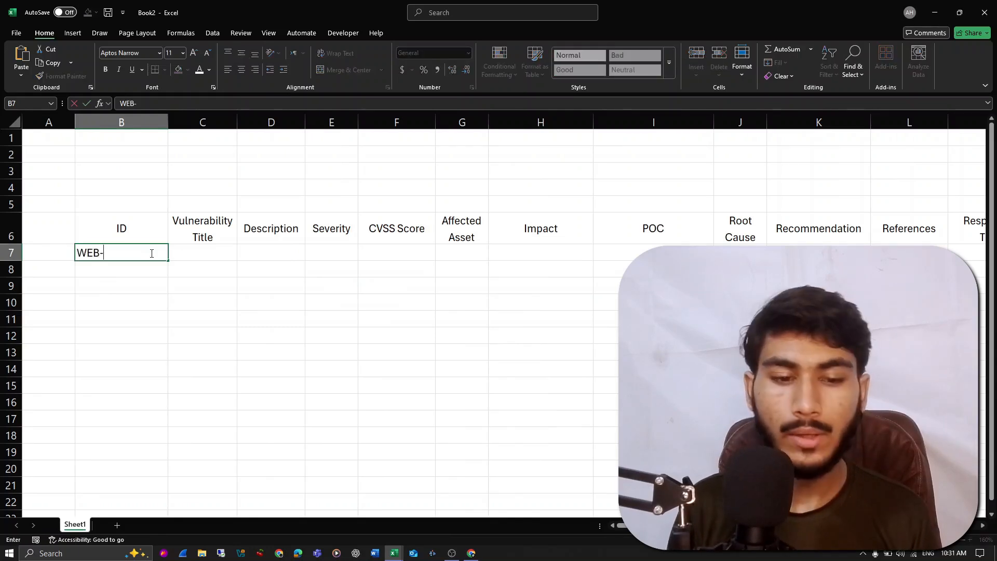
type("01")
key("Return")
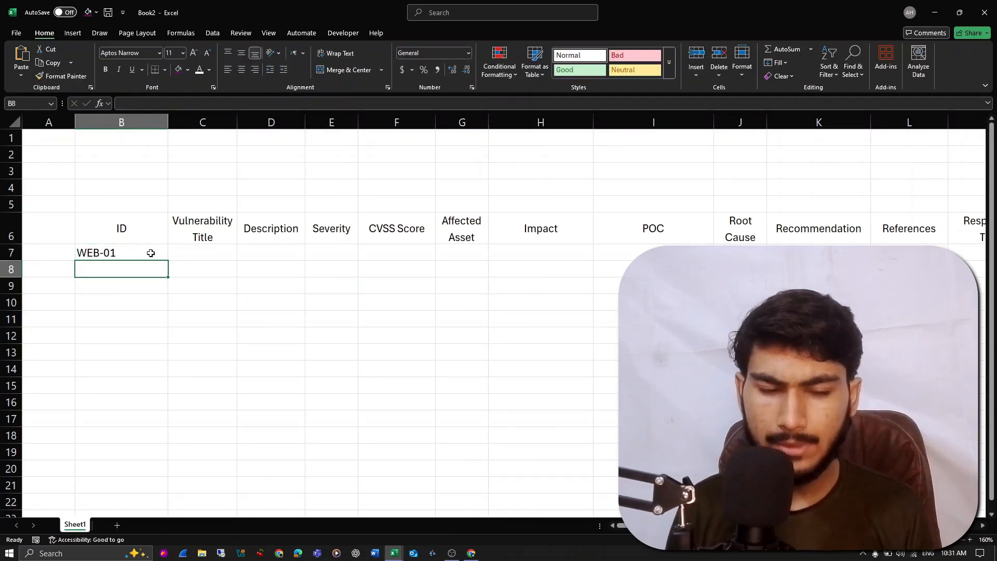
left_click(151, 253)
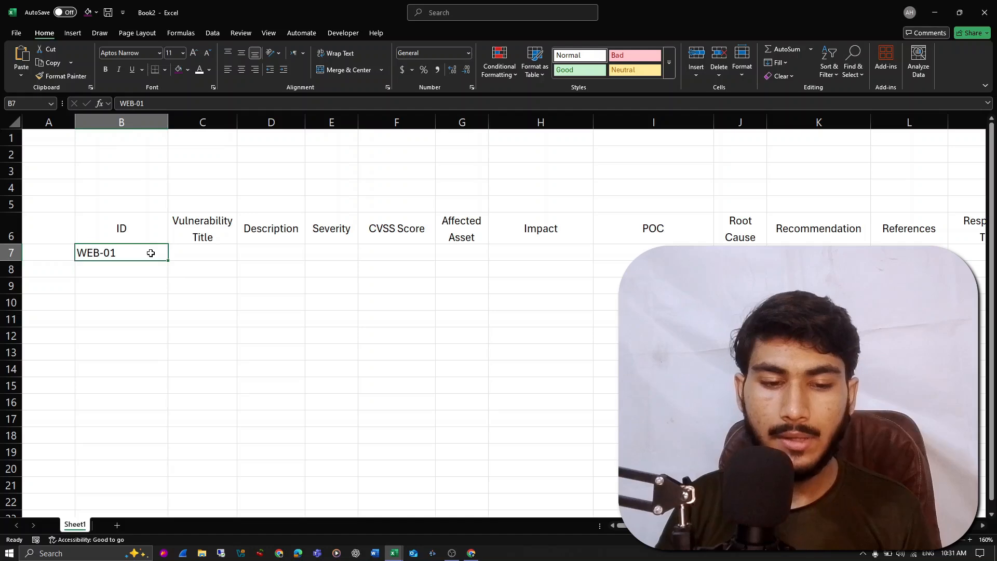
left_click_drag(164, 264, 162, 275)
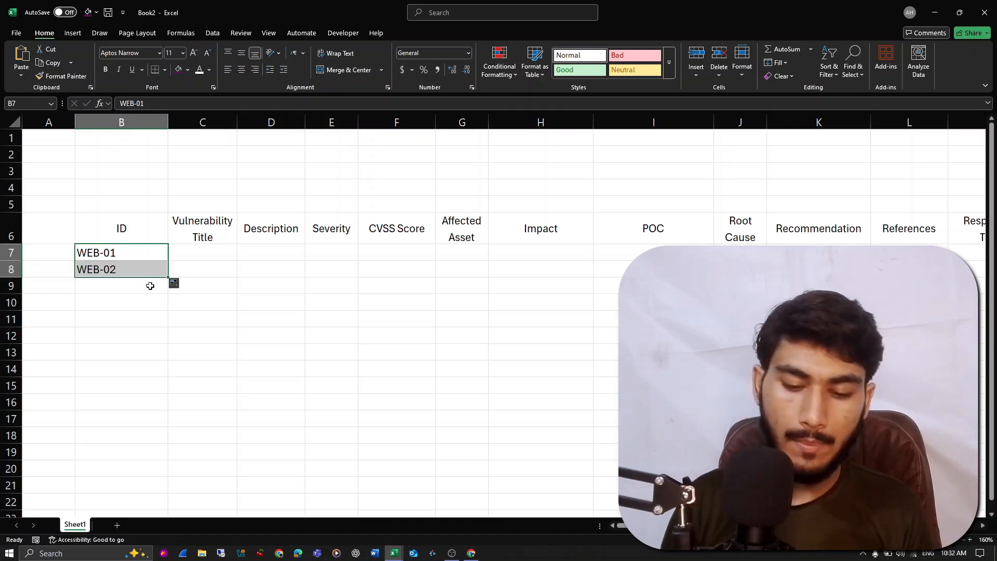
- Enter the ID MOB-01 in cell B9
left_click(146, 287)
double_click(147, 288)
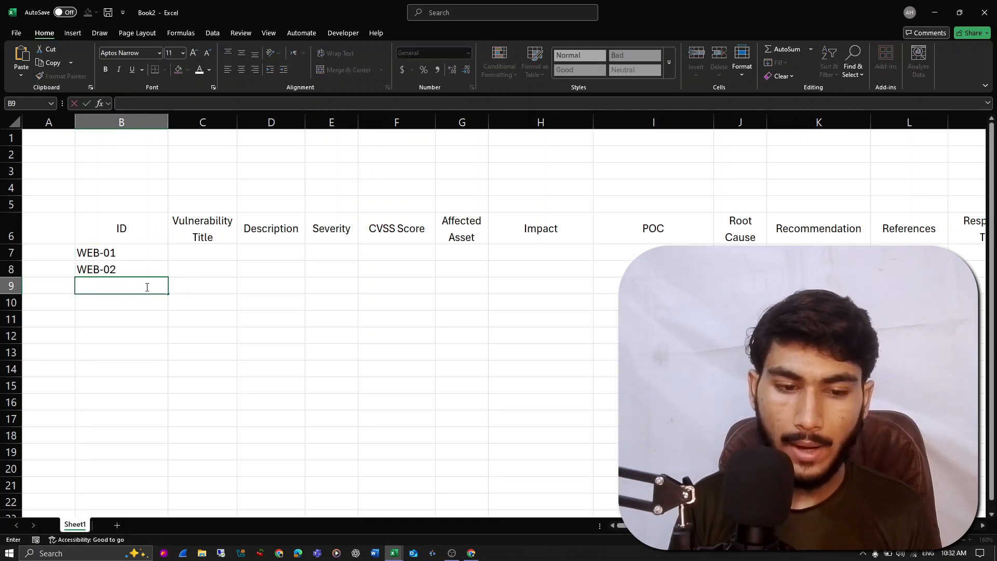
type("MOB-01")
key("Return")
- Change the ID in cell B9 to MOB-03 and fill the series down to MOB-04 in B10
left_click(146, 287)
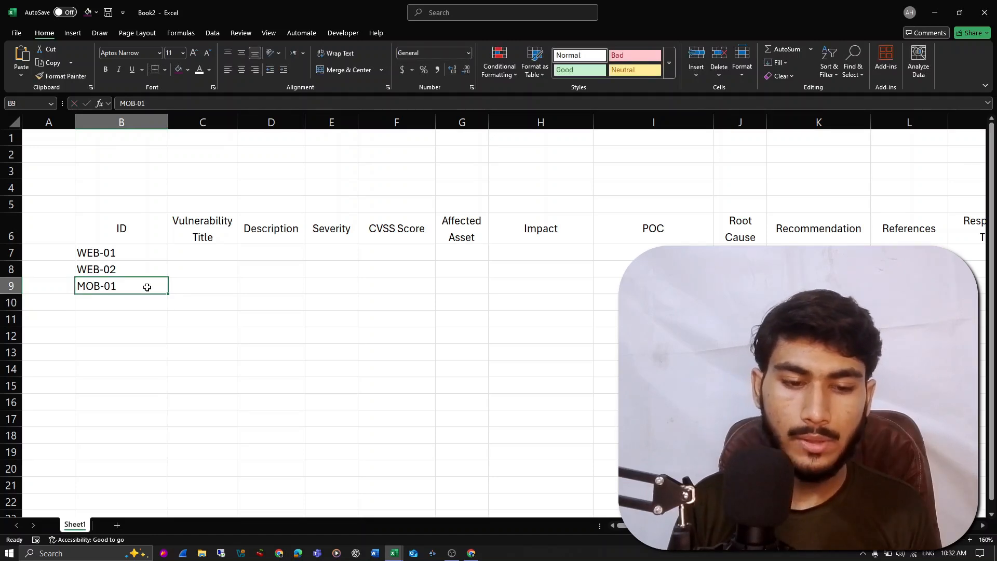
double_click(148, 288)
type("3")
key("Return")
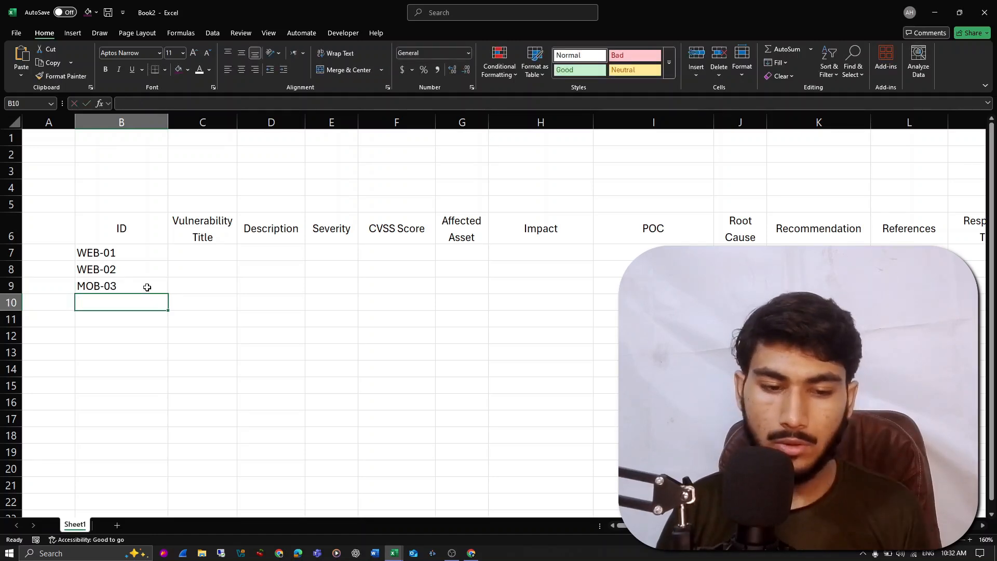
left_click(148, 286)
left_click_drag(166, 294, 170, 309)
left_click(132, 285)
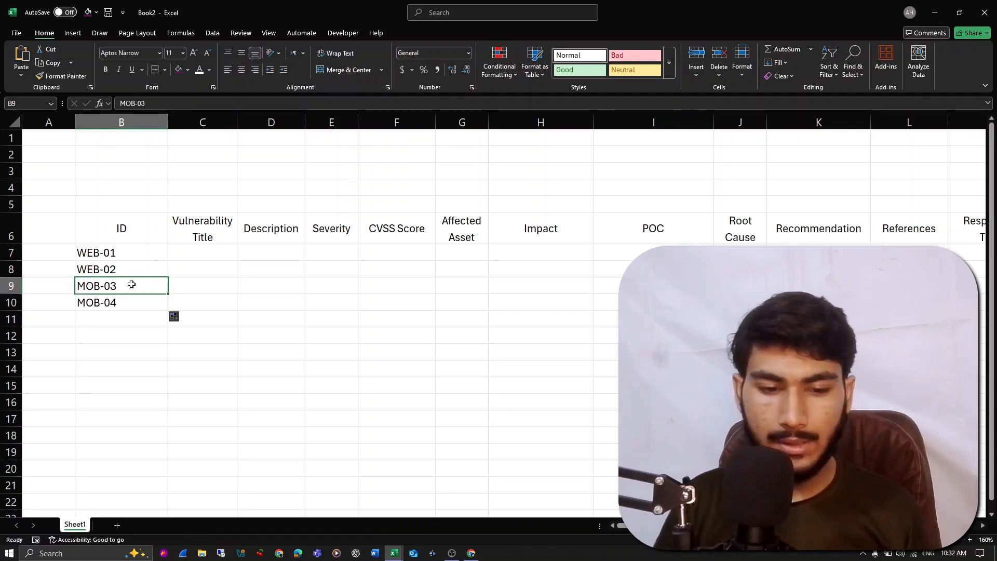
- Clear the MOB IDs from B9:B10 and fill the WEB ID series down to WEB-05 in B11
left_click_drag(115, 286, 126, 303)
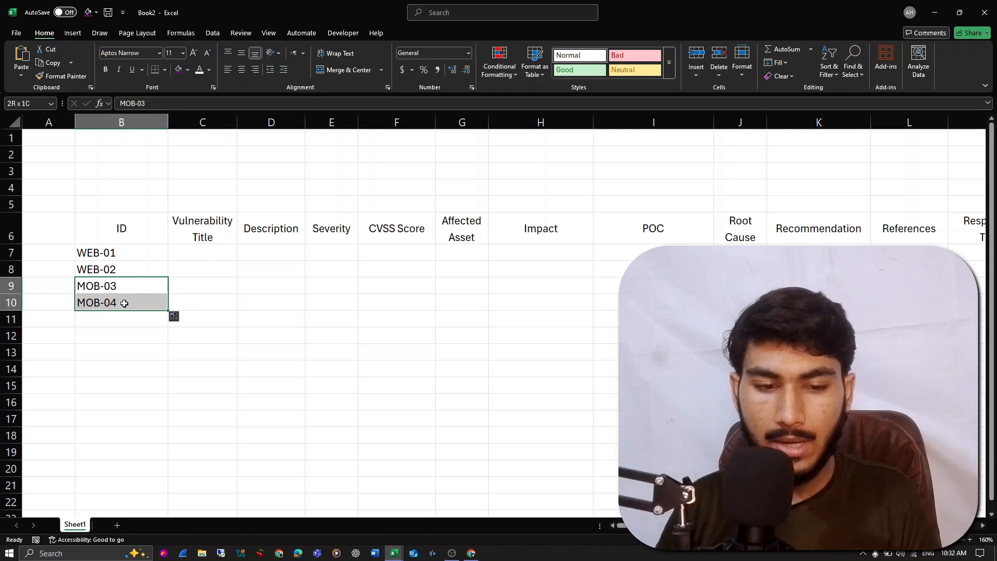
key("Delete")
left_click(154, 257)
left_click_drag(167, 261, 163, 325)
- Widen the Vulnerability Title column and copy the title of the HackerOne report in the browser into cell C7
left_click(201, 259)
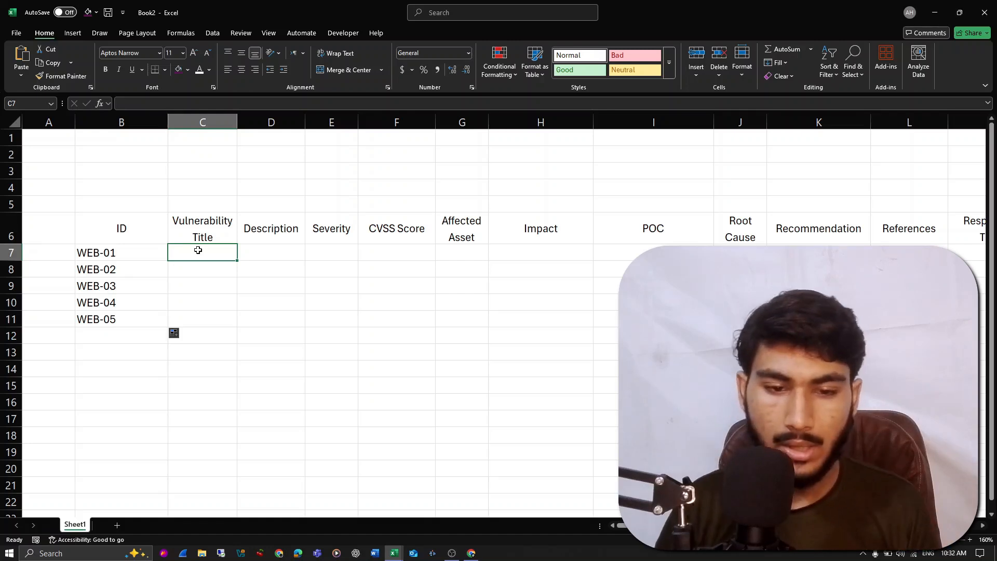
left_click_drag(238, 125, 340, 142)
left_click(471, 553)
left_click(208, 10)
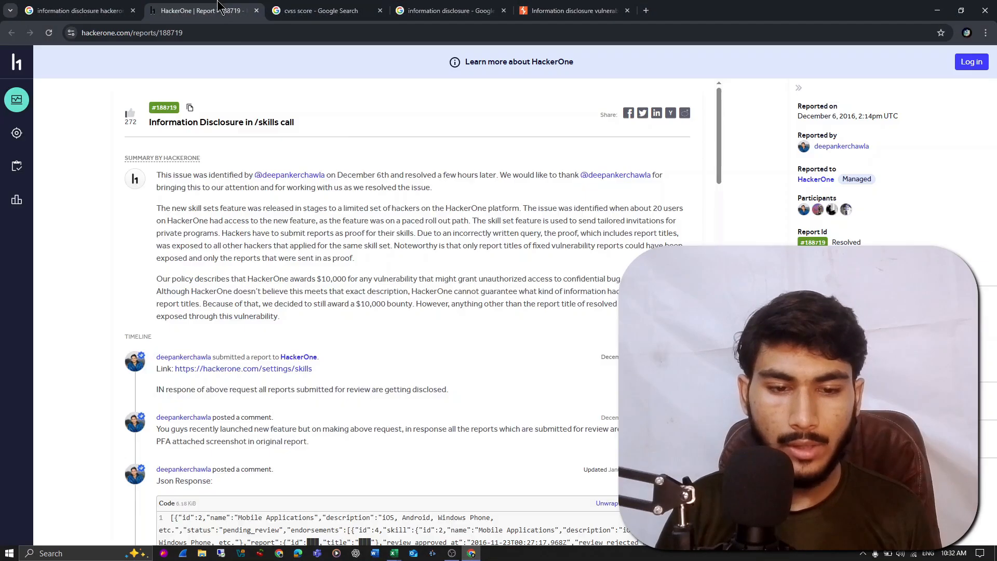
triple_click(243, 119)
key("ctrl+c")
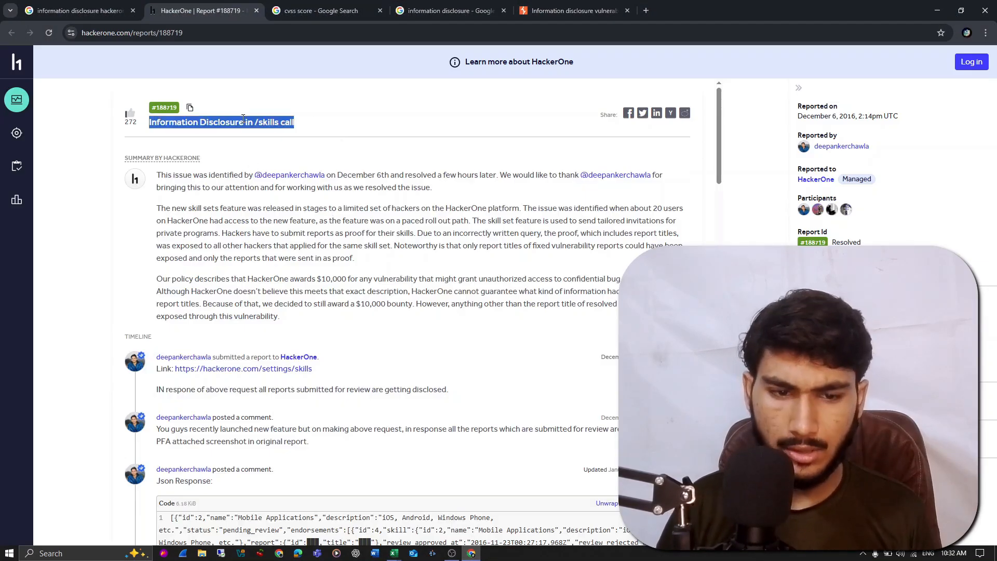
key("alt+Tab")
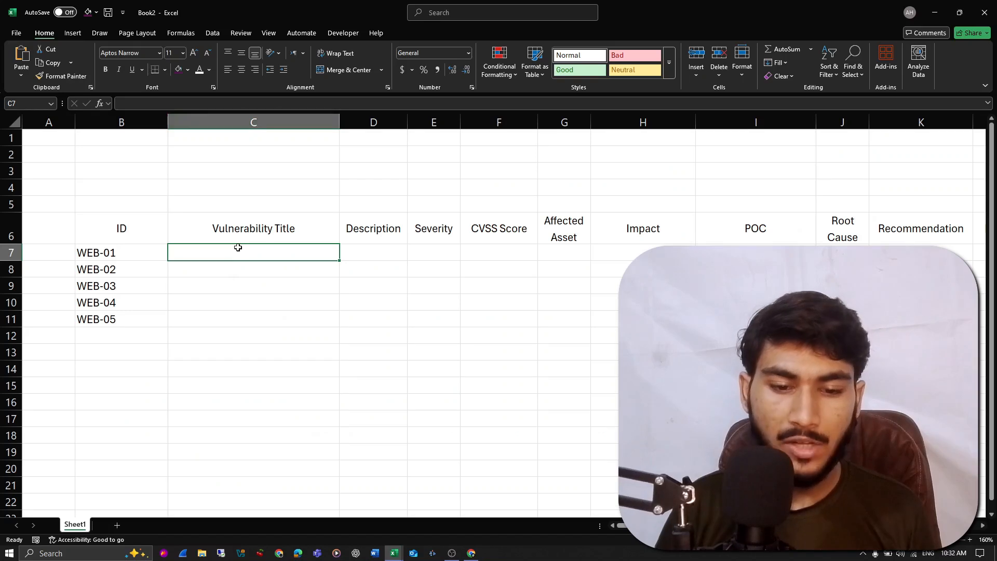
key("ctrl+v")
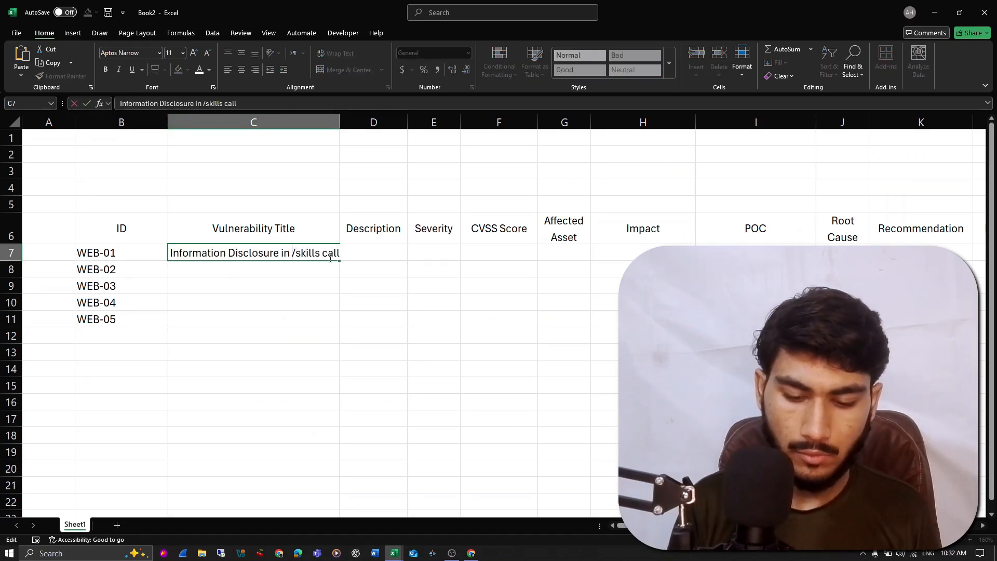
- Edit the title in C7 to read "Information Disclosure on Hackerone.com /skills call"
key("BackSpace")
key("BackSpace")
type("on Hack")
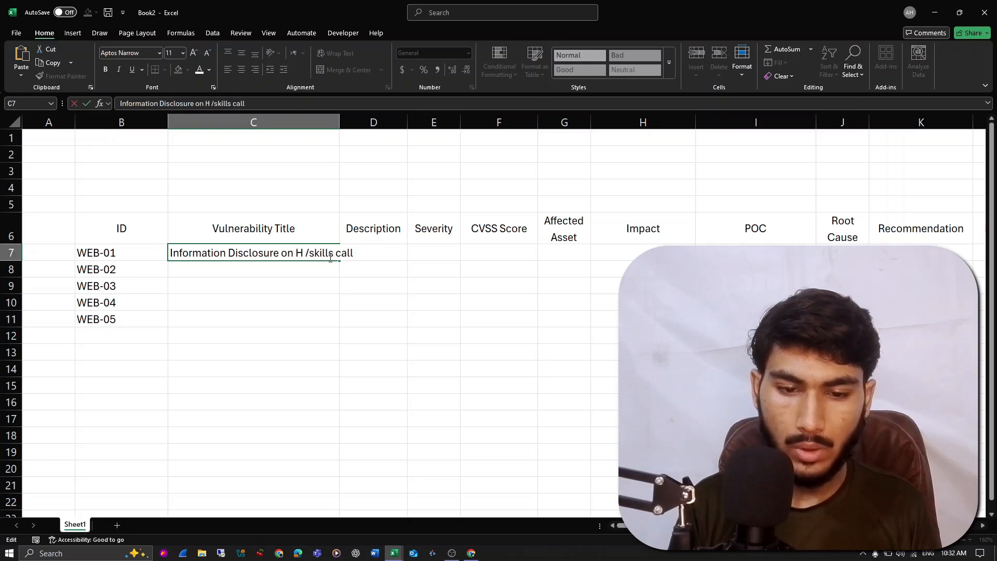
type("erone.com")
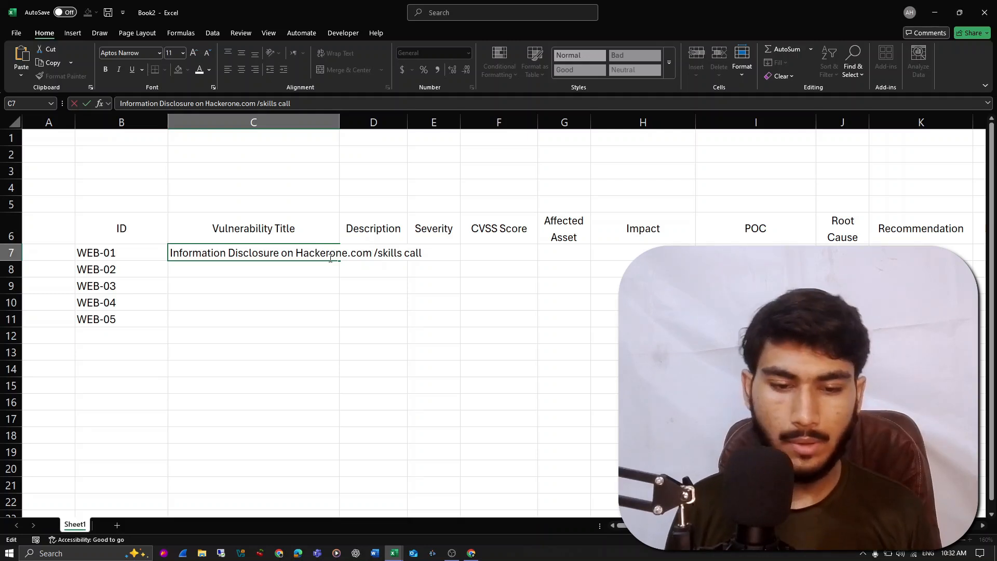
key("Return")
key("Up")
key("Right")
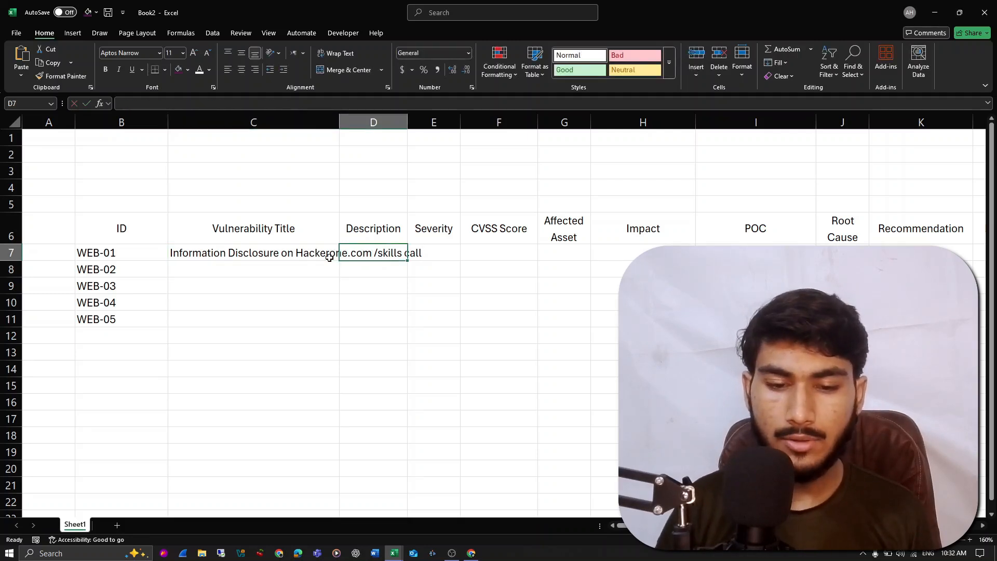
- Apply Wrap Text and horizontal centering to all cells of the sheet
left_click(323, 252)
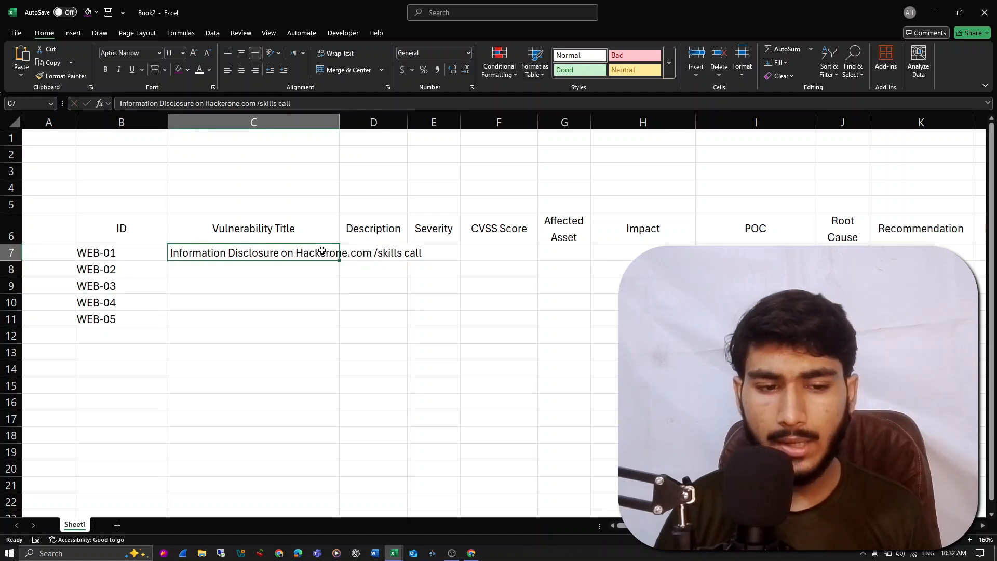
left_click(13, 122)
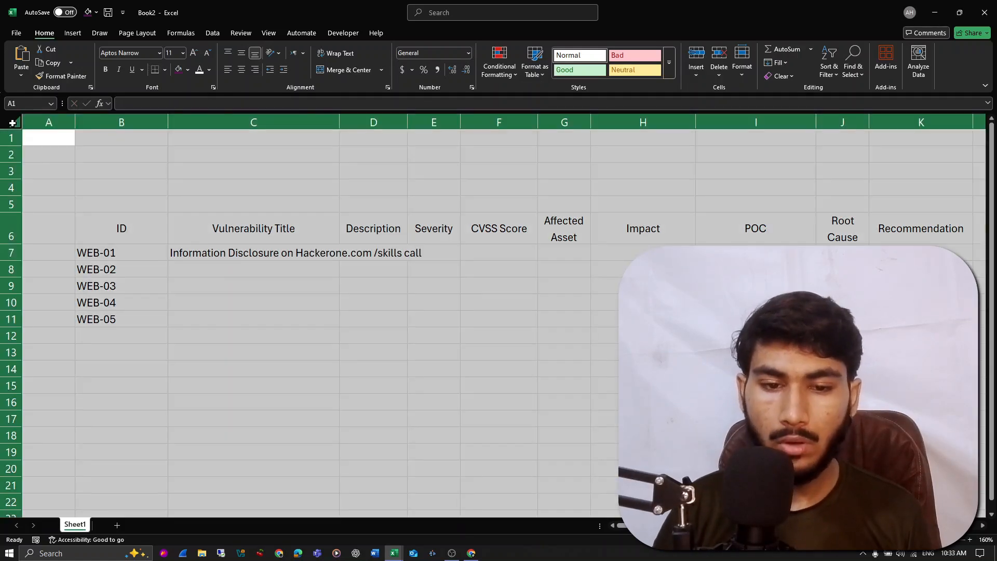
left_click(337, 53)
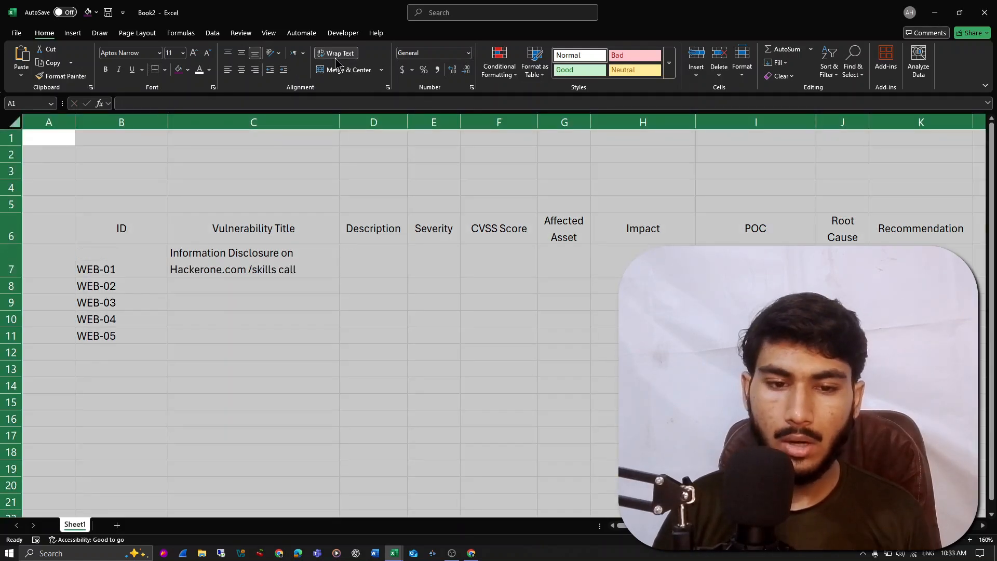
left_click(247, 70)
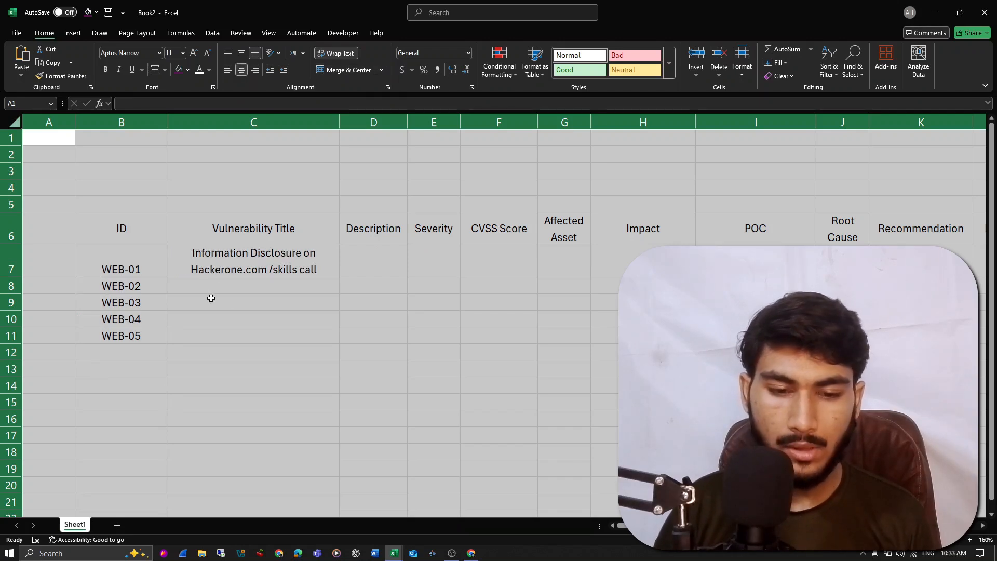
left_click(224, 266)
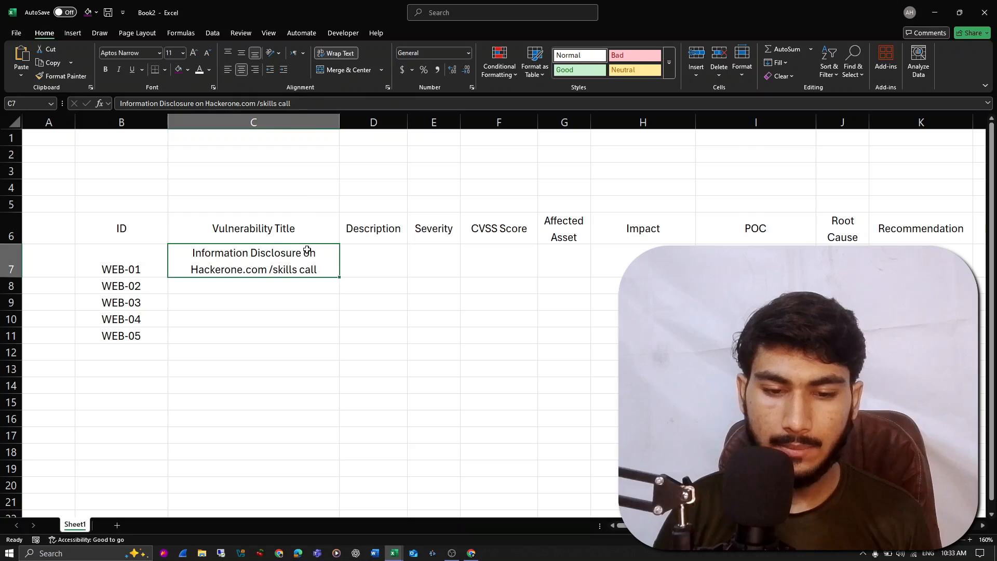
- Copy the sentence "The new skill sets feature was released in stages to a limited set of hackers on the HackerOne platform." from the browser report into D7
left_click(361, 260)
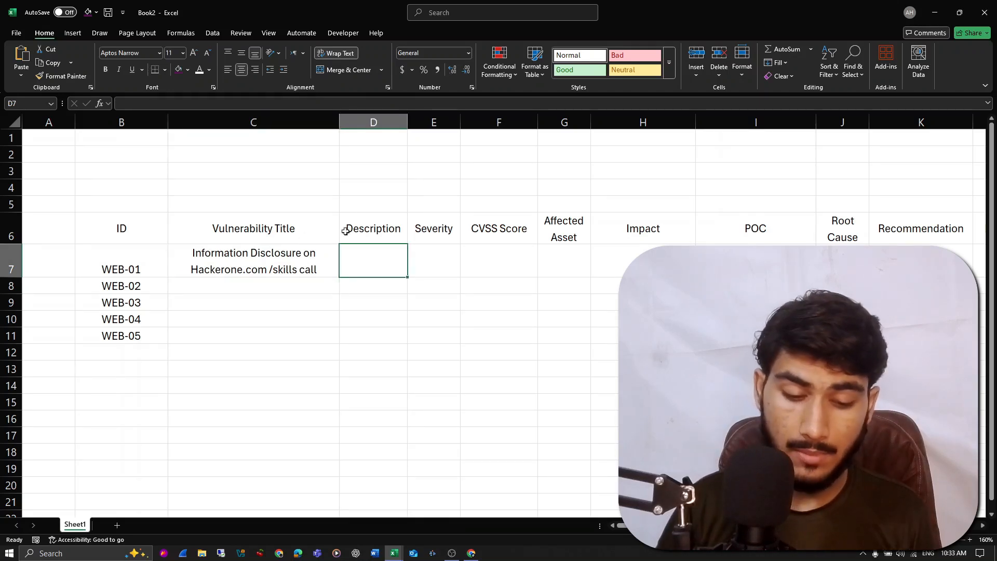
key("alt+Tab")
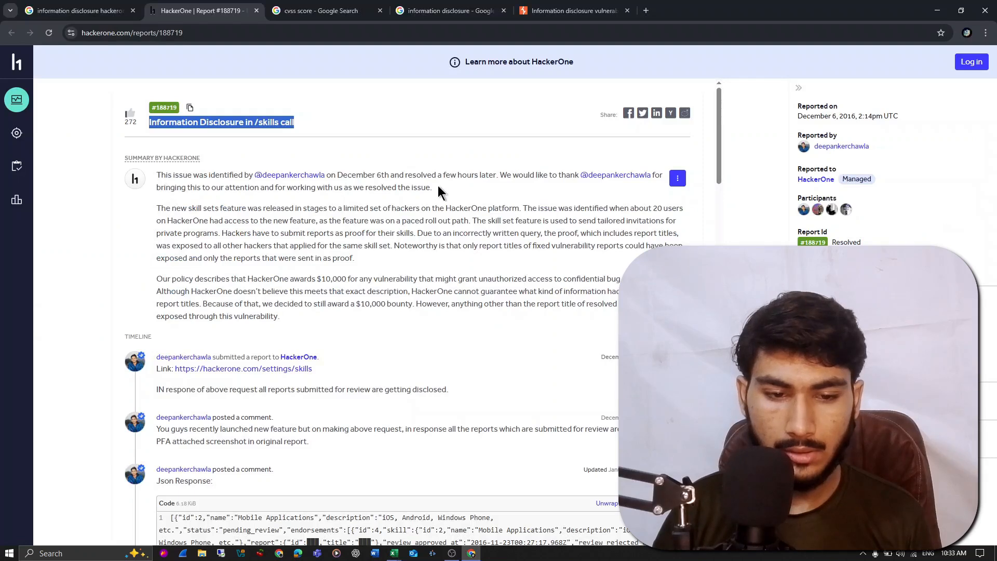
left_click_drag(159, 210, 524, 209)
key("ctrl+c")
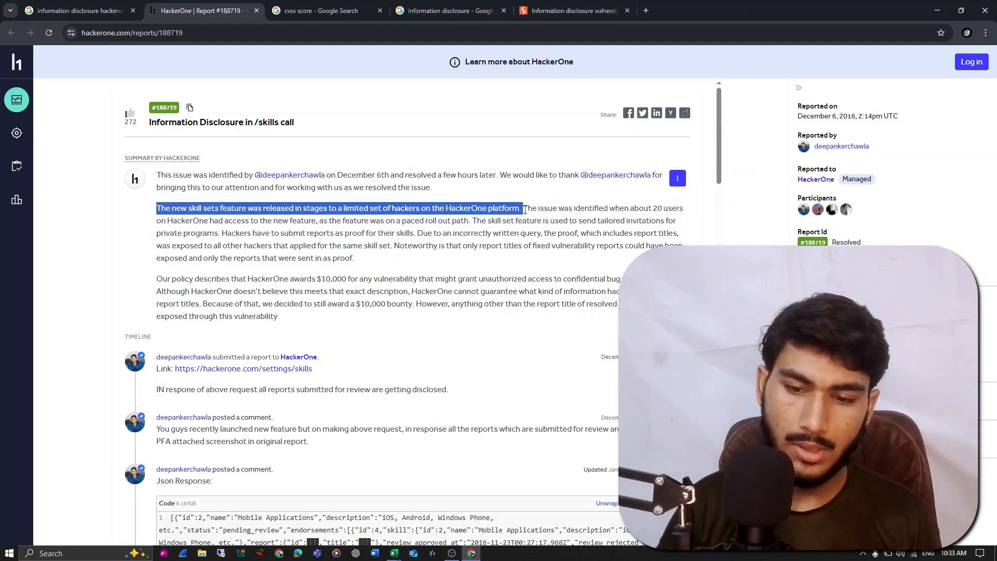
key("alt+Tab")
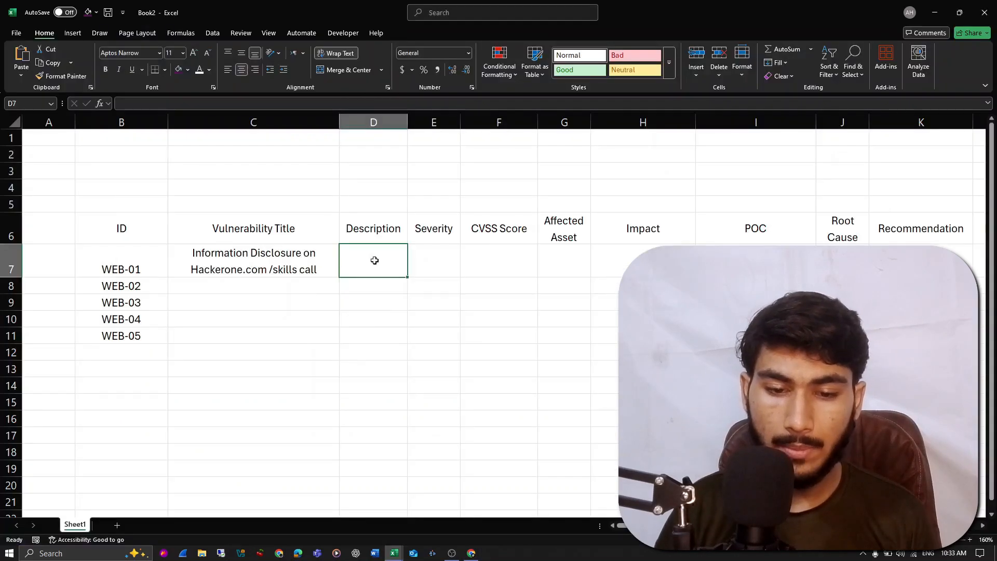
key("ctrl+v")
left_click(444, 317)
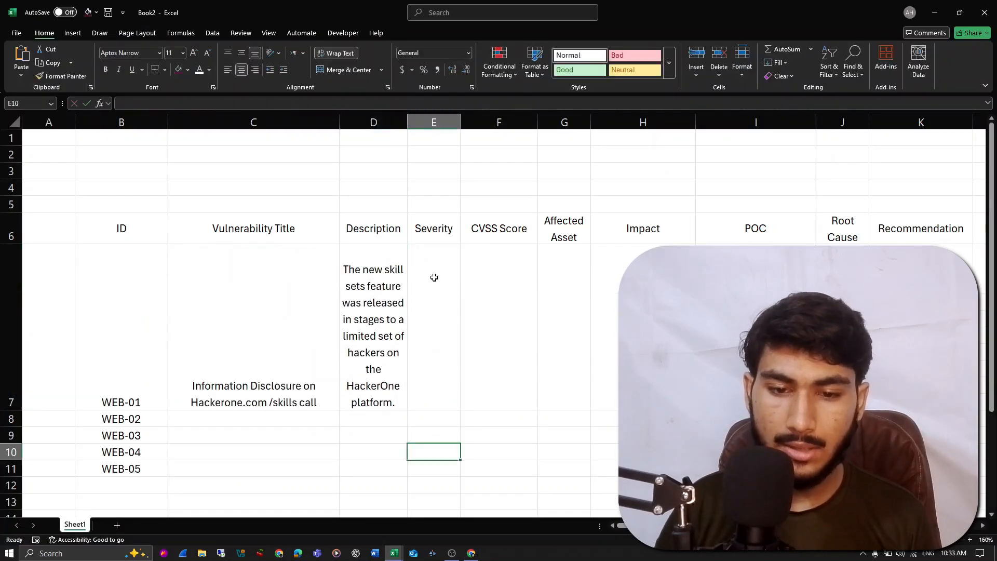
- Widen the Description column and reduce the height of row 7 to fit its wrapped text
left_click_drag(408, 123, 462, 124)
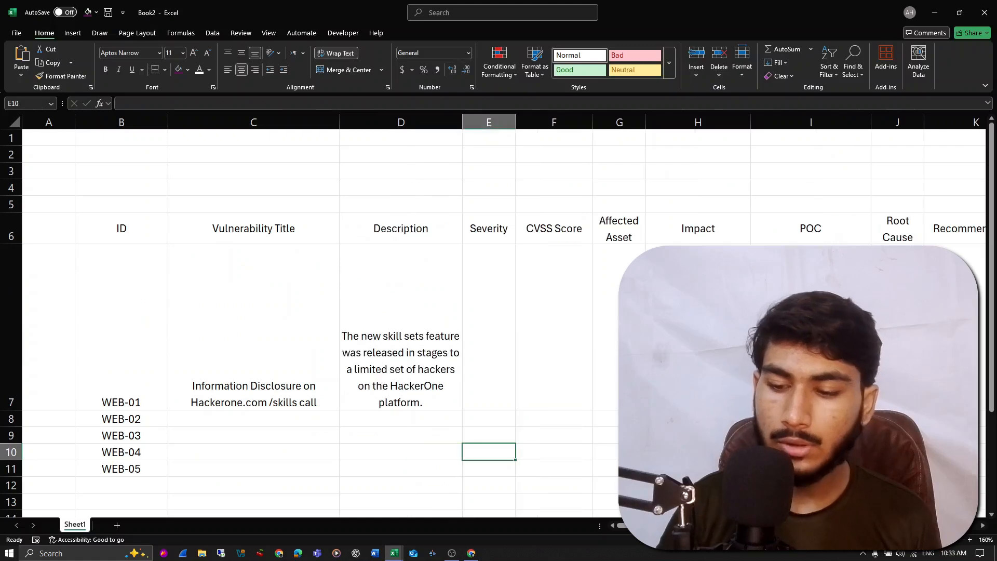
left_click(909, 540)
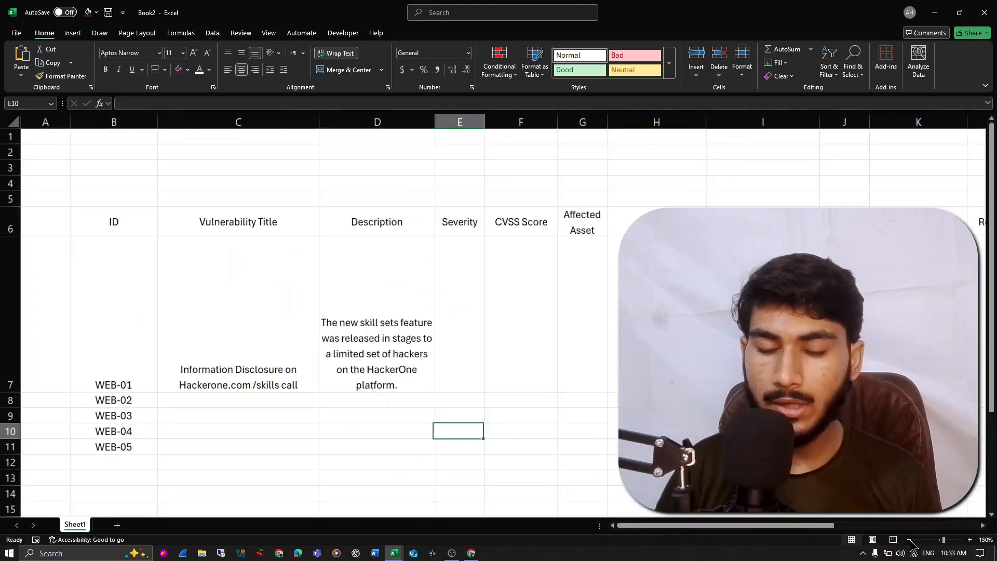
left_click(909, 540)
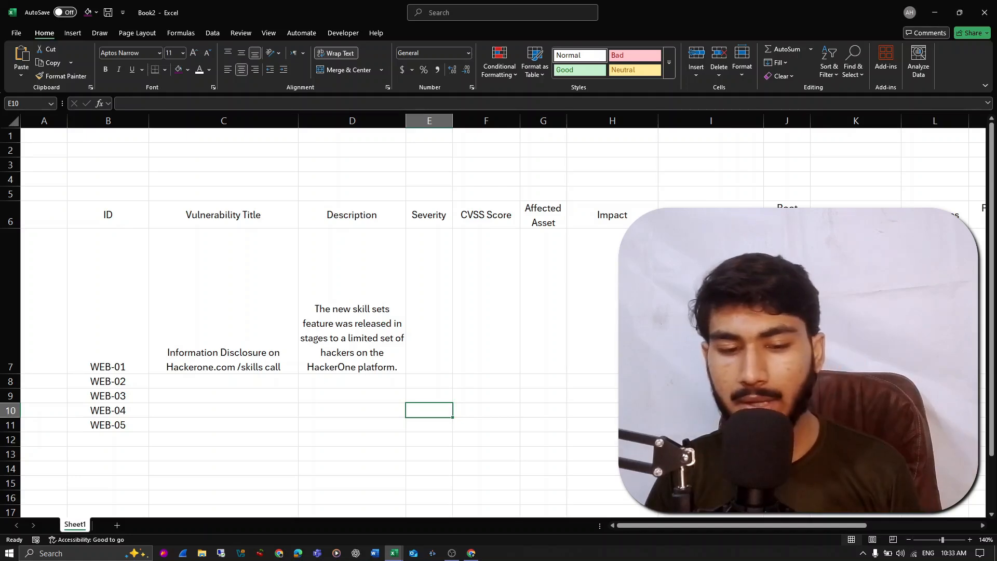
left_click(306, 294)
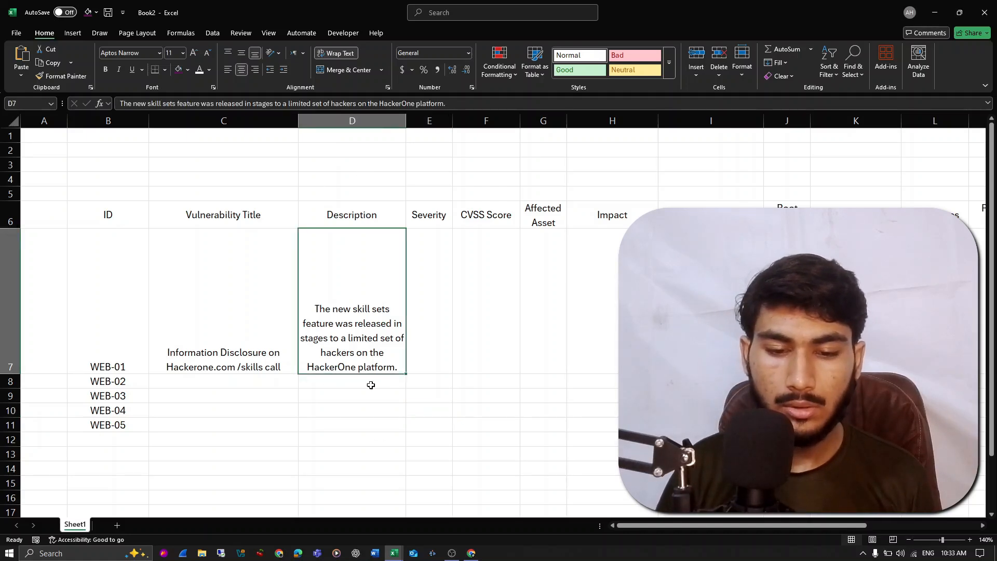
left_click(553, 283)
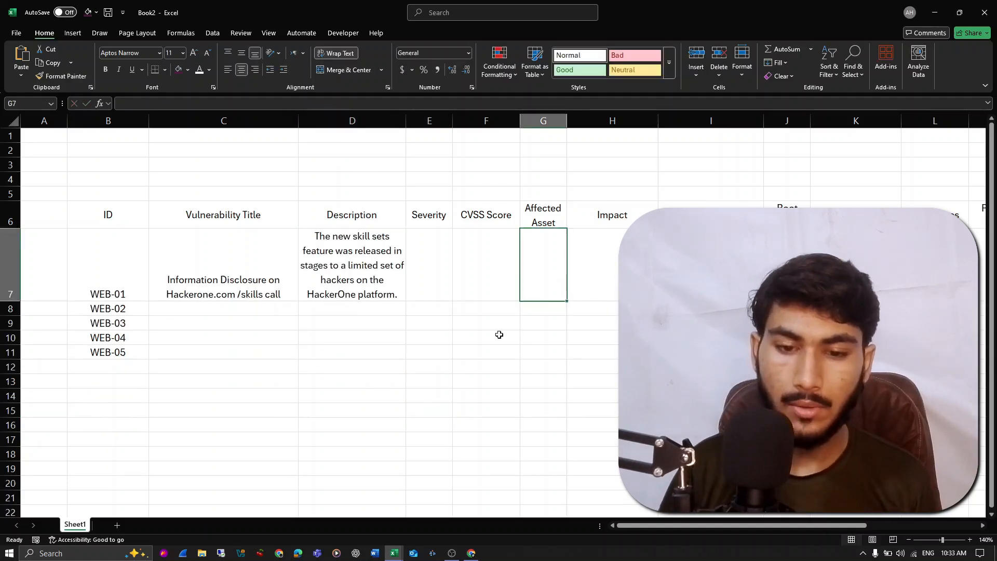
- Copy the severity from the browser report into E7 and trim the entry to Medium
left_click(437, 268)
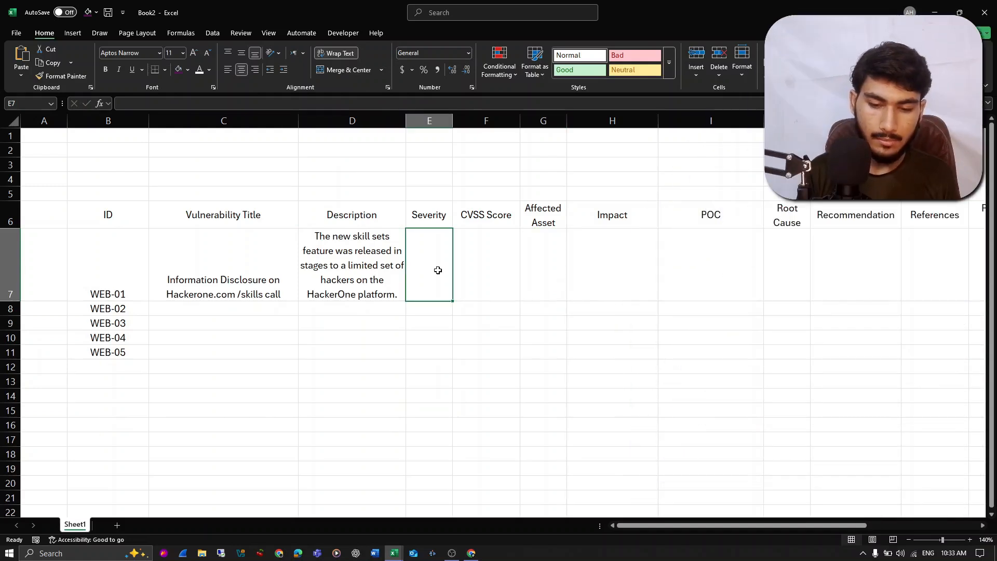
key("alt+Tab")
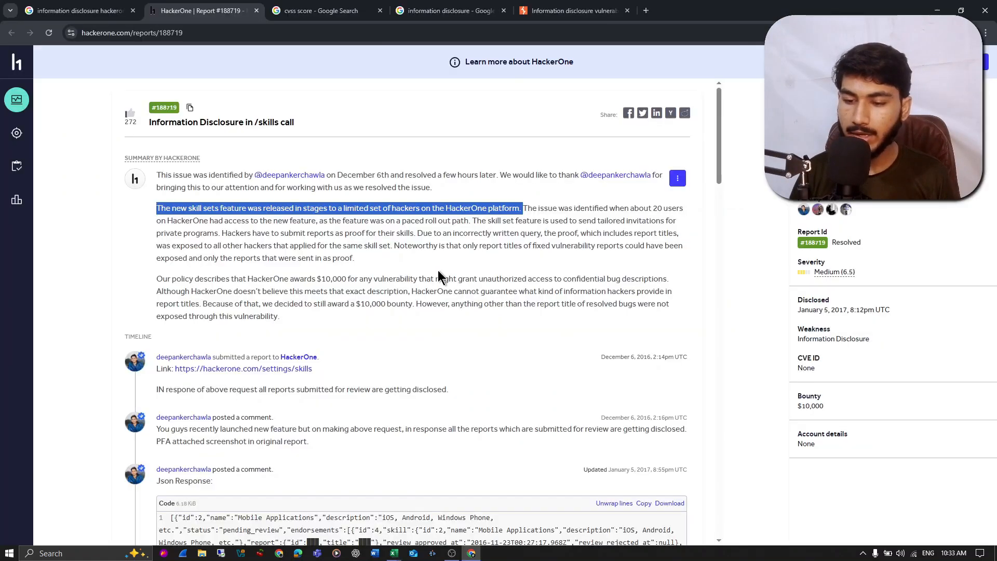
triple_click(863, 270)
key("ctrl+c")
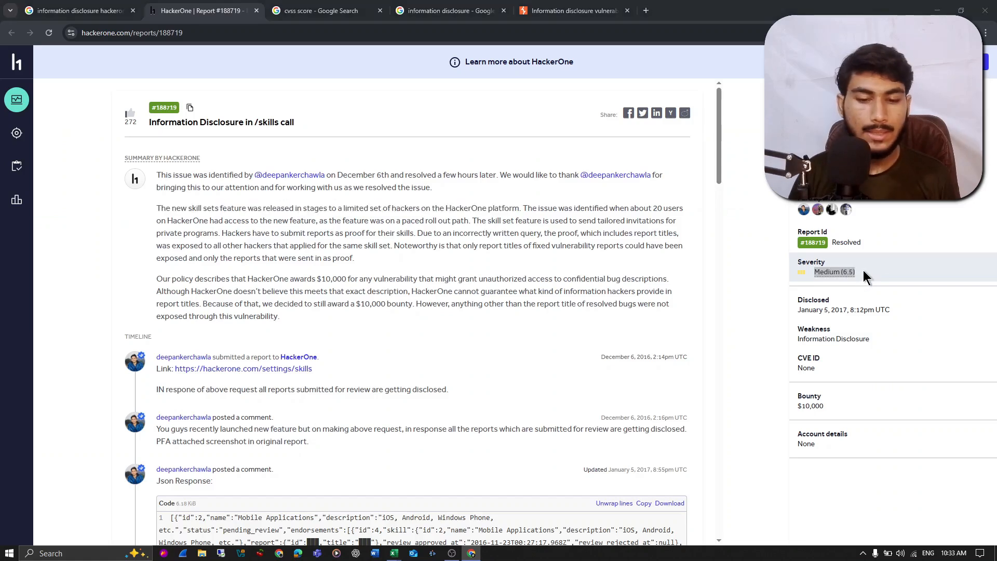
key("alt+Tab")
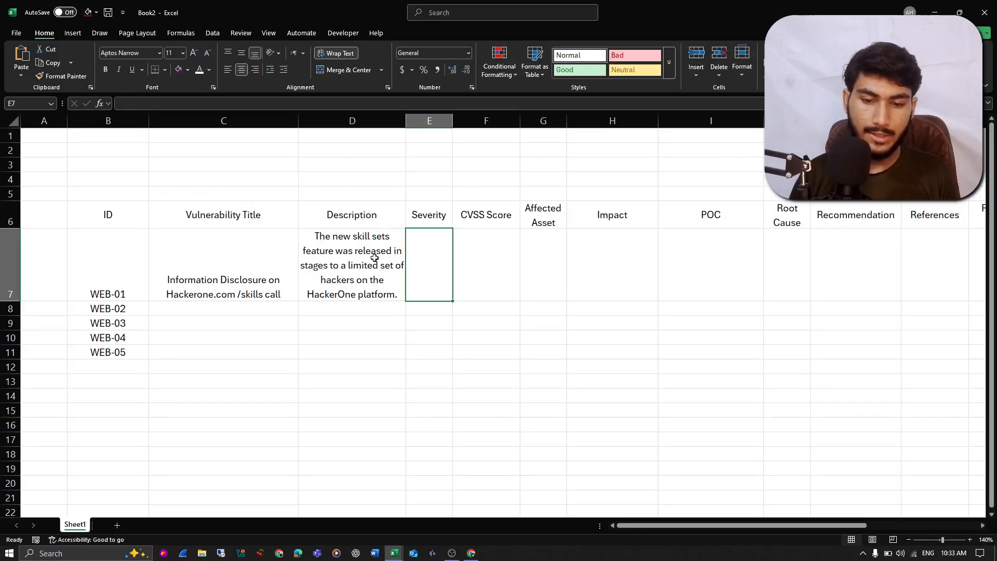
key("ctrl+v")
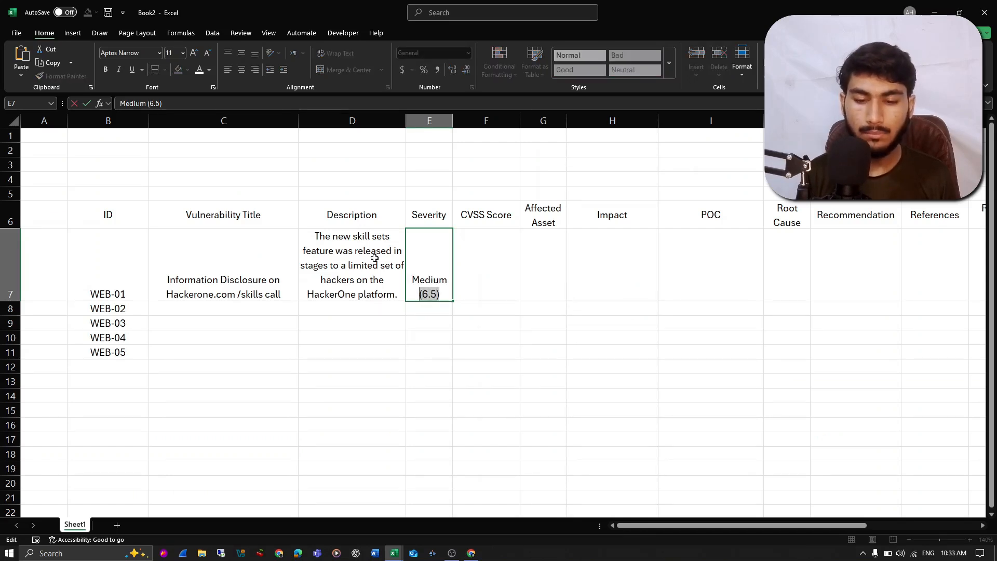
key("BackSpace")
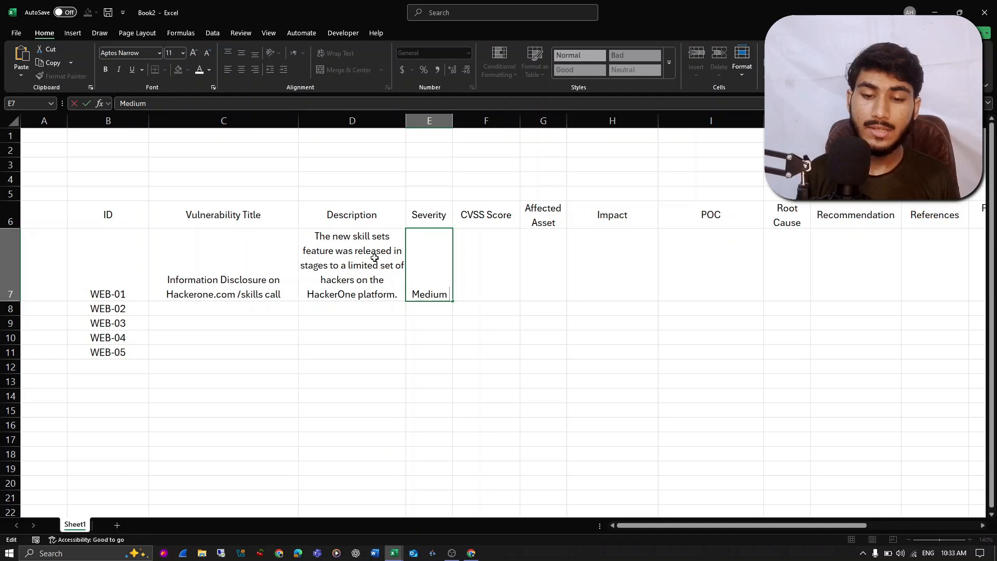
key("Return")
key("Up")
key("Right")
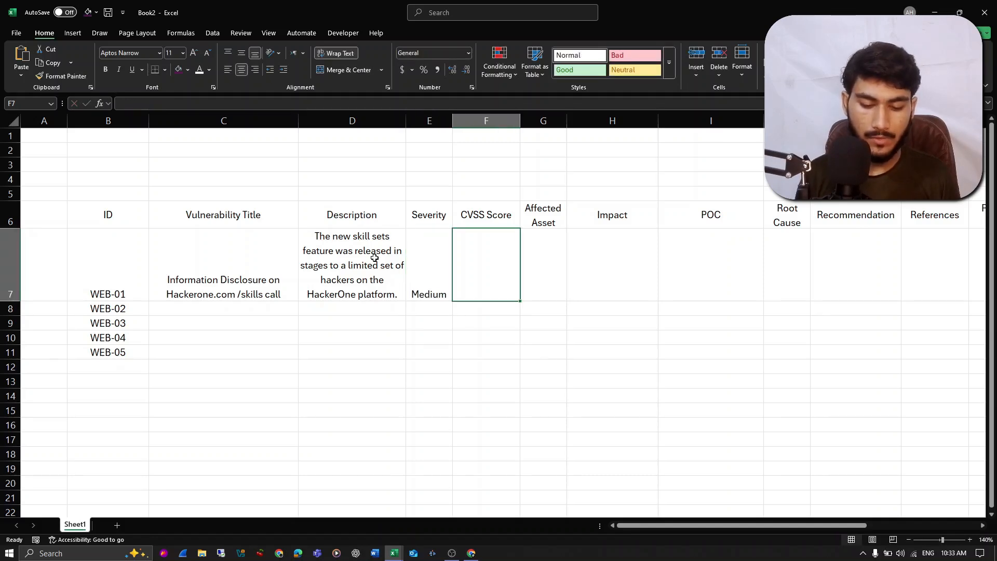
- Enter the CVSS score 6.5 in cell F7
type("(6.5)")
key("Home")
key("Delete")
key("Return")
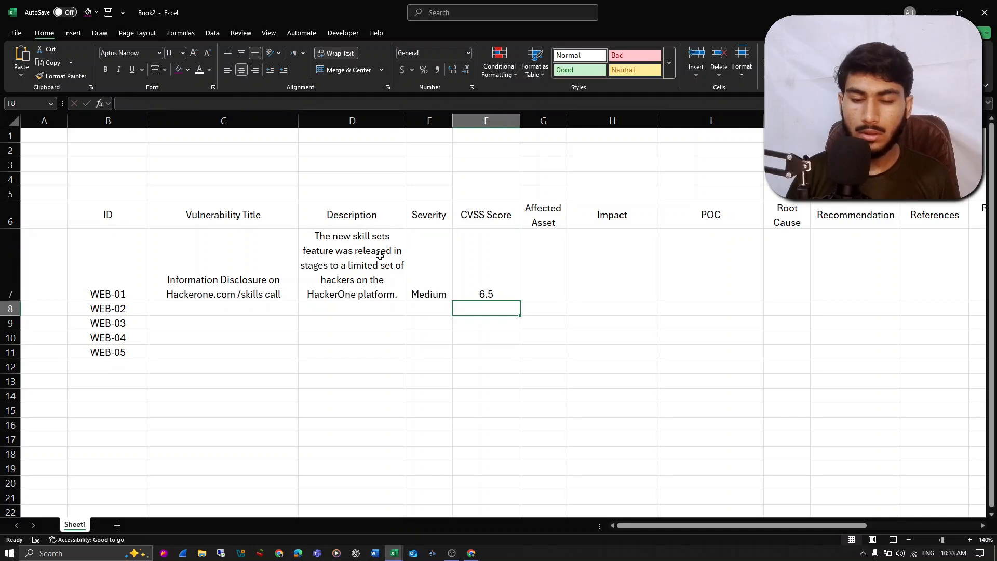
left_click(499, 250)
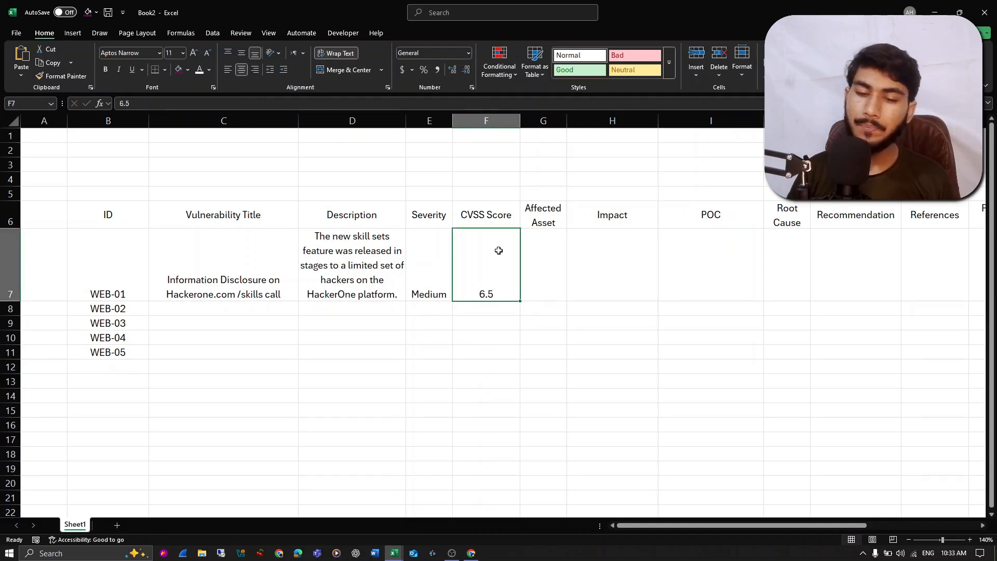
- Enter Web Application as the affected asset in G7 and widen the column so its header and entry fit
left_click(535, 260)
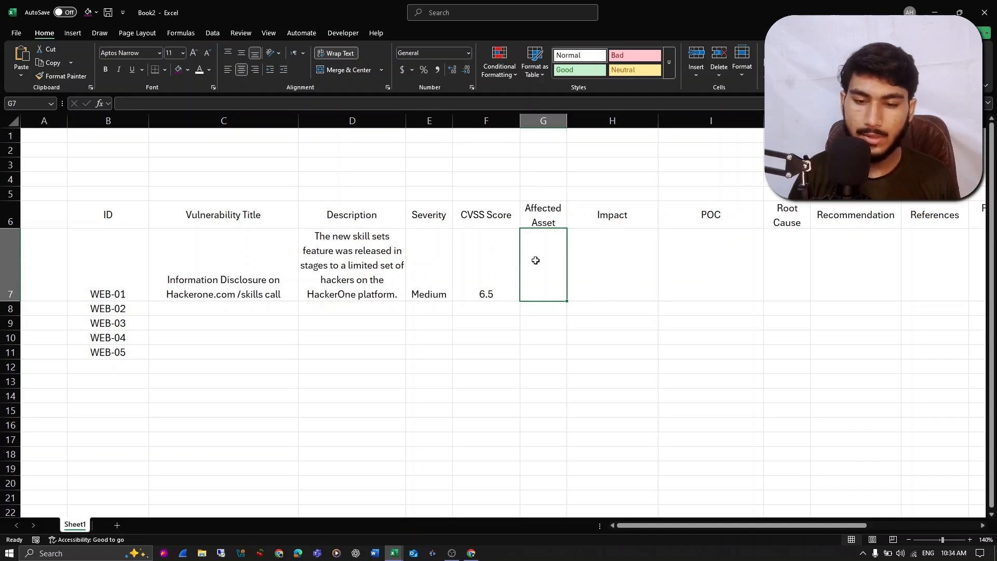
double_click(536, 261)
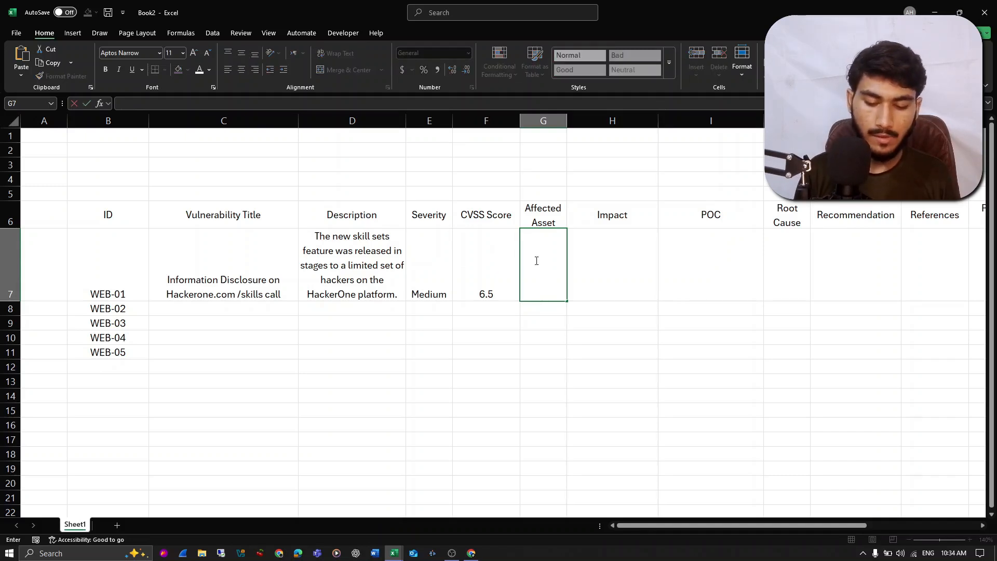
type("Websitea")
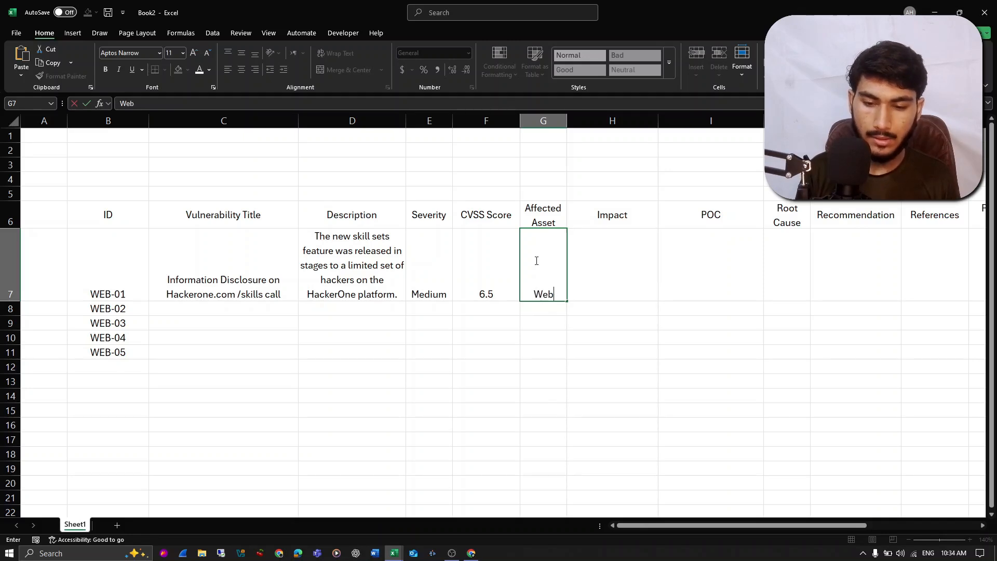
key("BackSpace")
key("BackSpace")
key("BackSpace")
key("BackSpace")
key("BackSpace")
type("Application]")
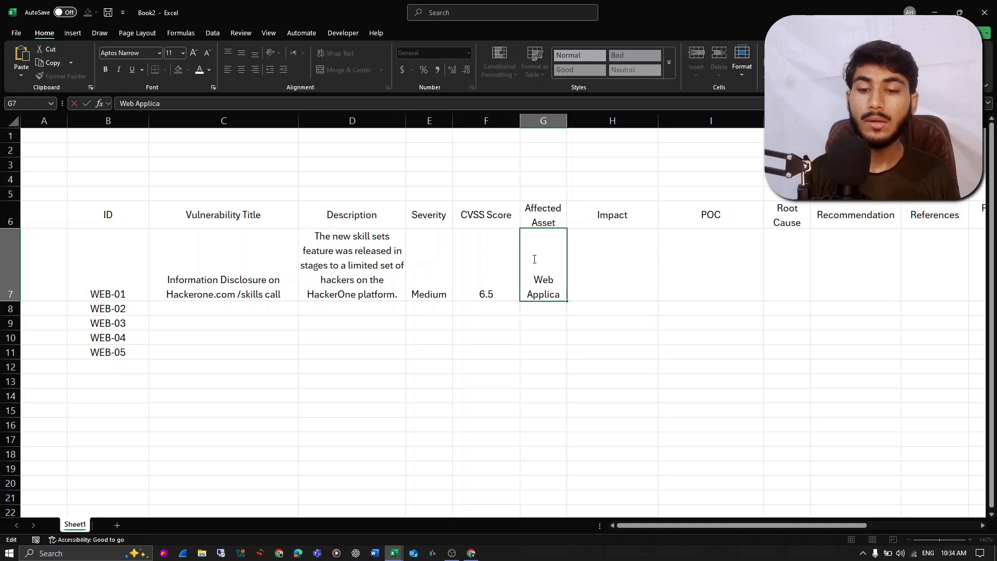
key("Return")
key("Up")
key("F2")
key("BackSpace")
key("Return")
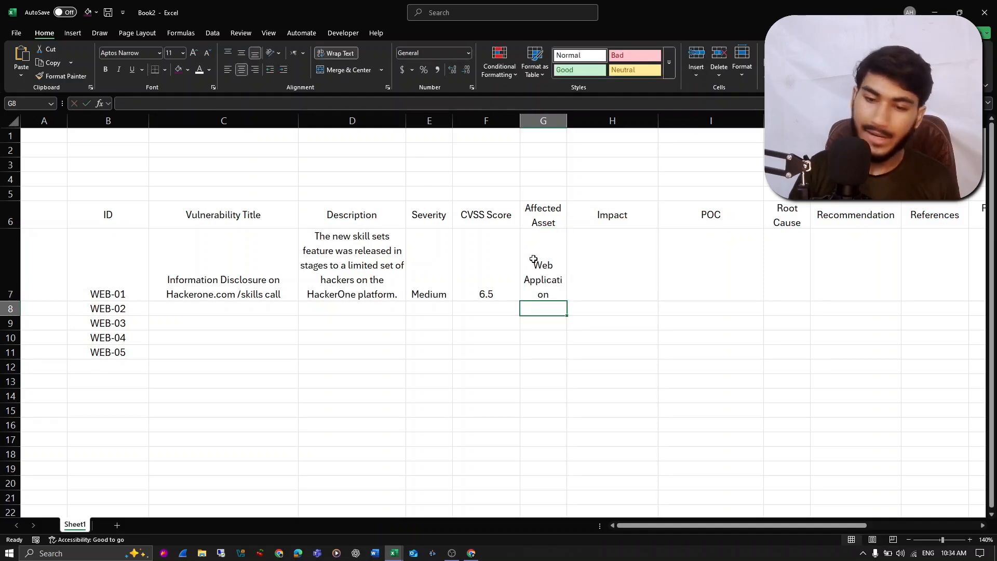
left_click_drag(567, 121, 589, 126)
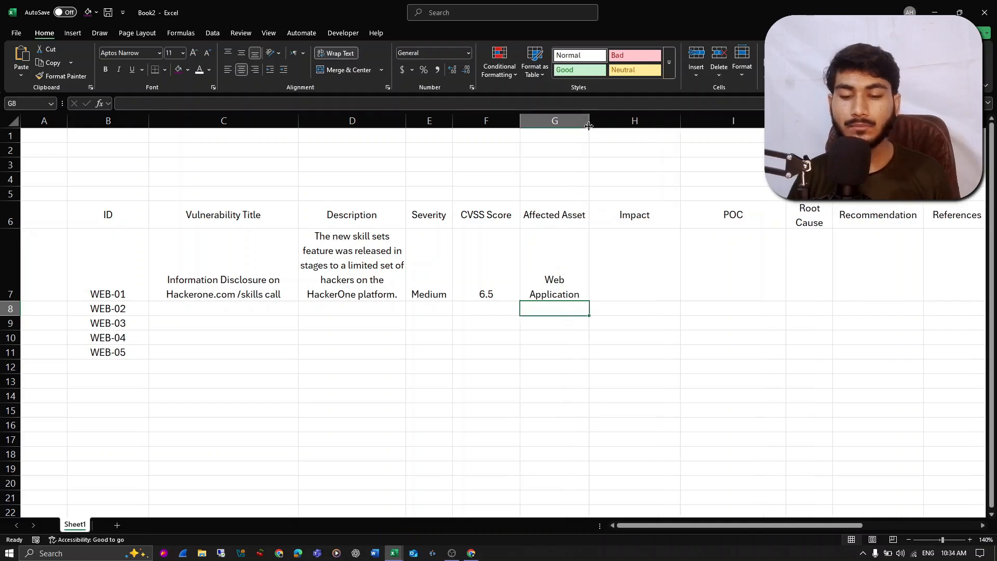
- Begin the Impact entry in H7 with "reputational damage because of lack of information security,"
left_click(638, 245)
left_click(514, 264)
left_click(585, 269)
left_click(642, 266)
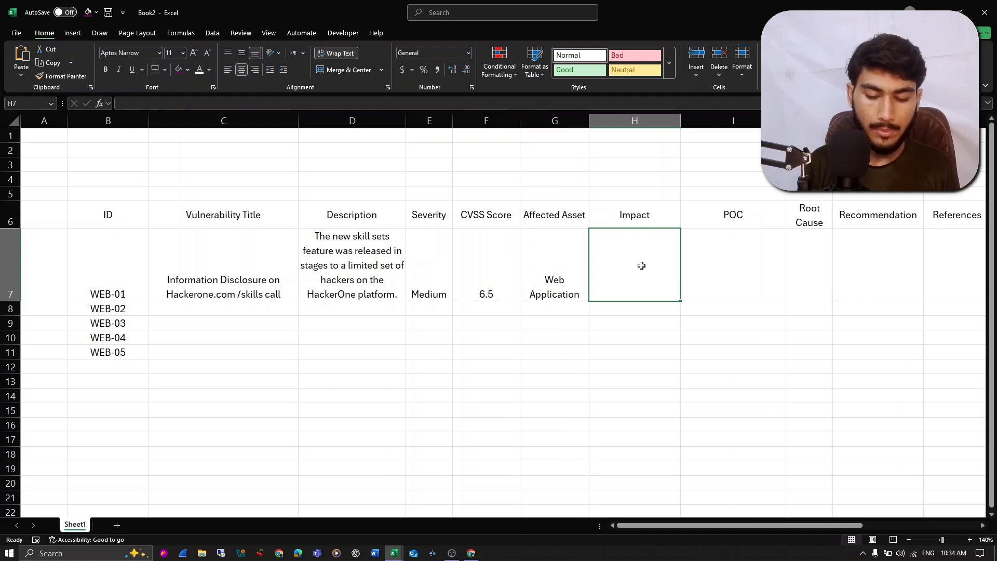
type("reputational")
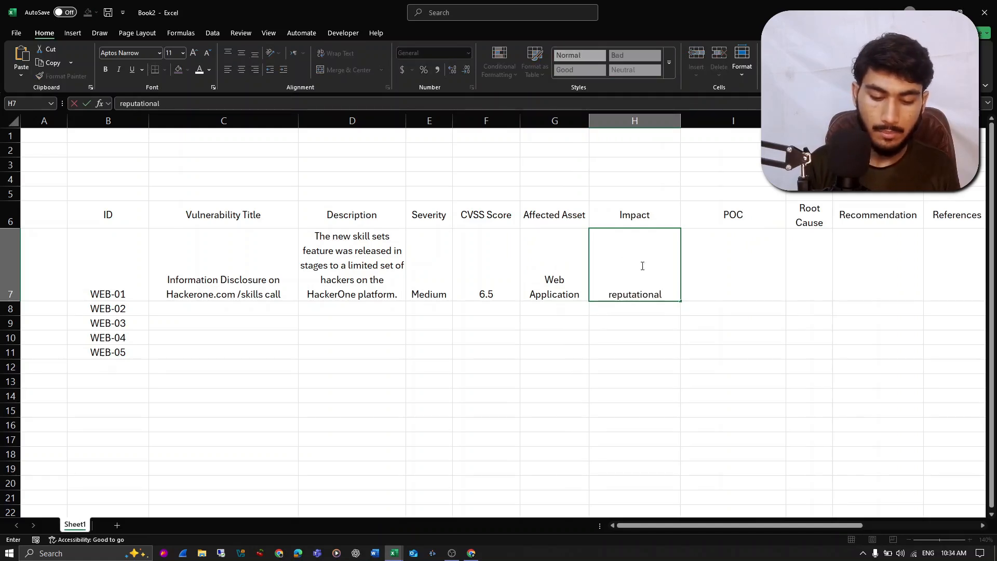
double_click(643, 266)
type("r")
type("utat")
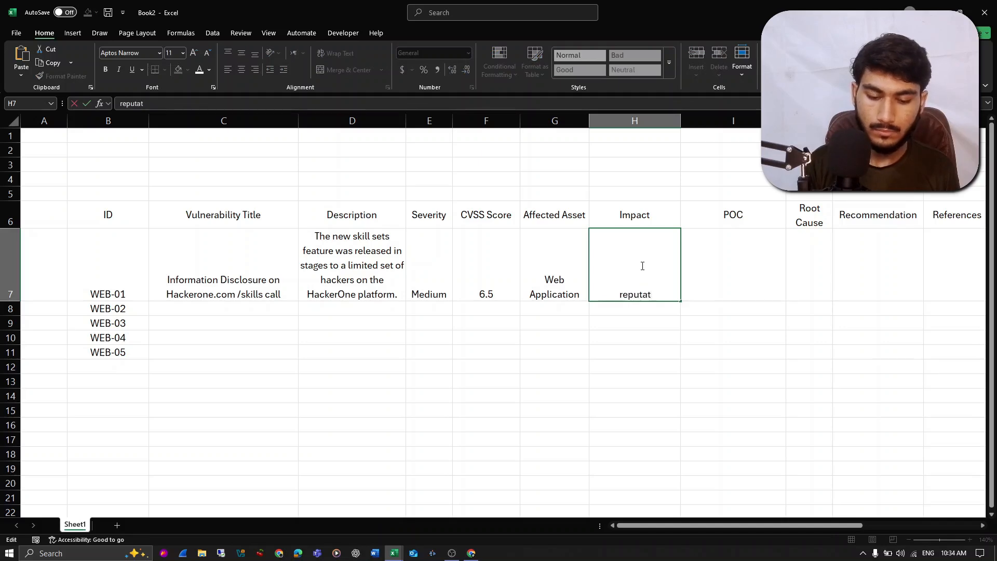
type("ional damag")
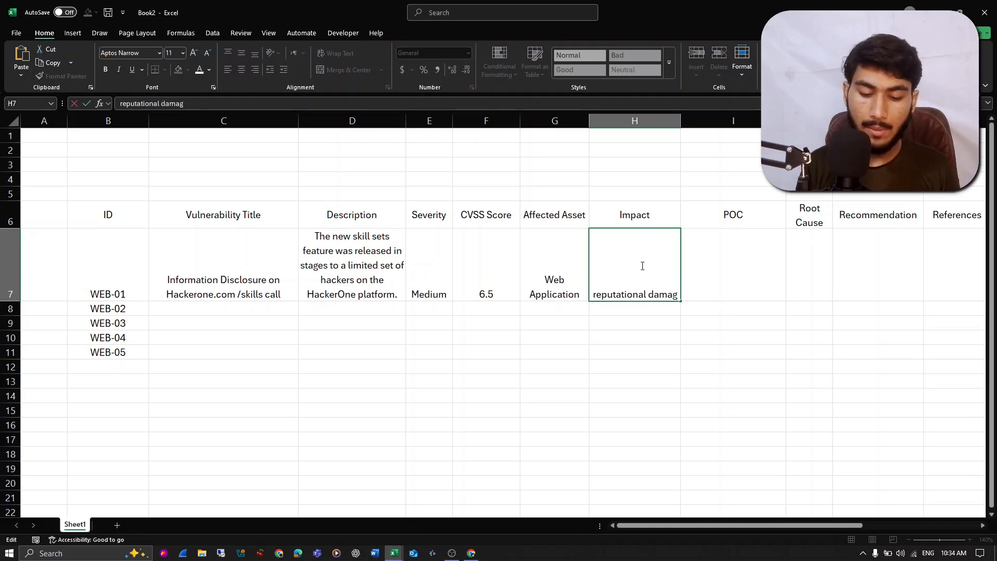
type("e because ")
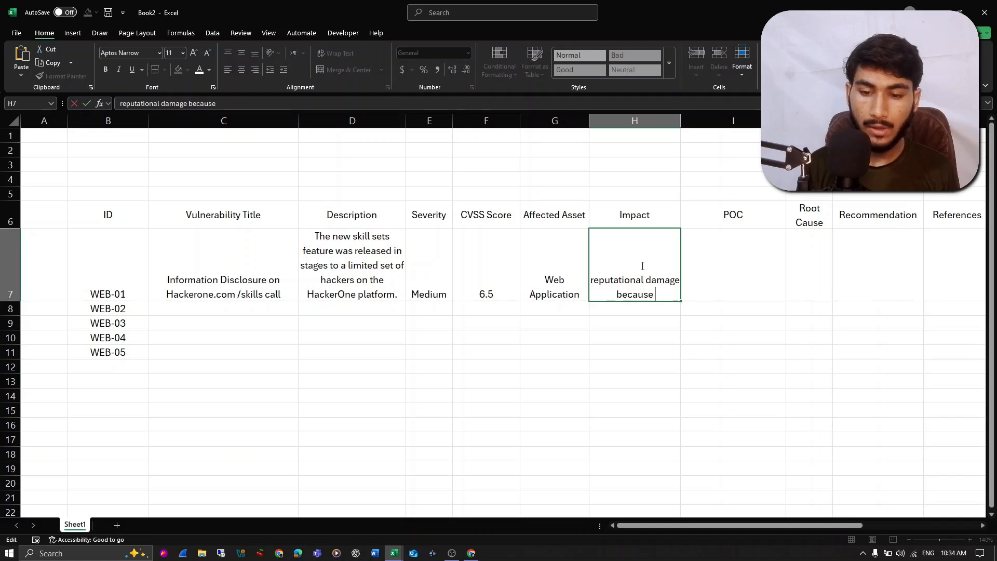
type("of lack o")
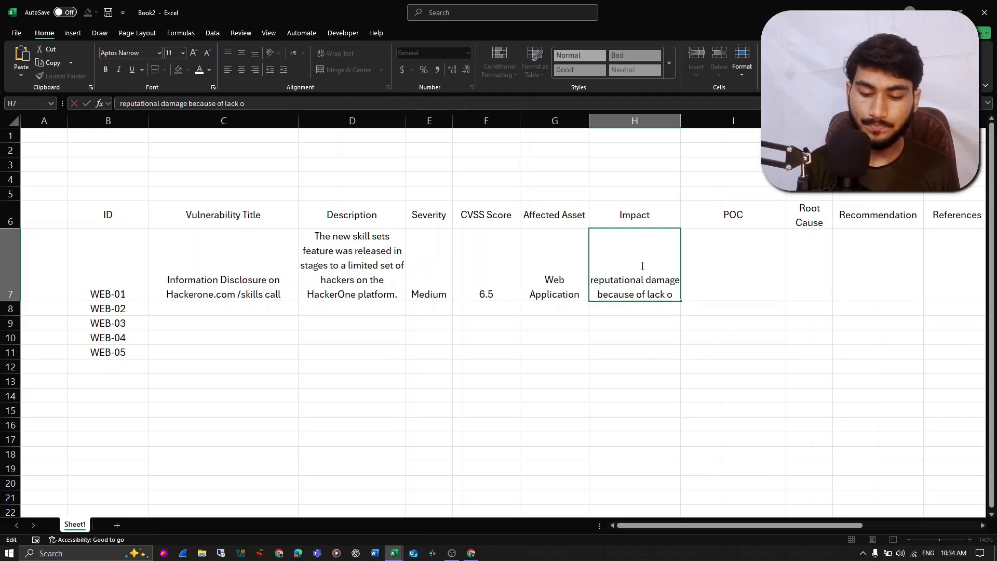
type("f i")
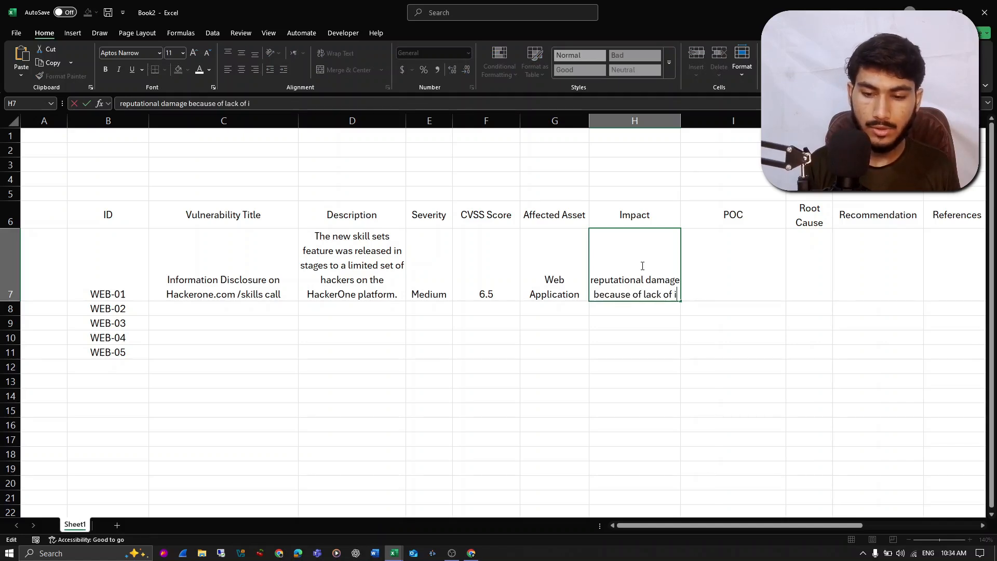
type("nformation al")
key("BackSpace")
key("BackSpace")
type("security, on")
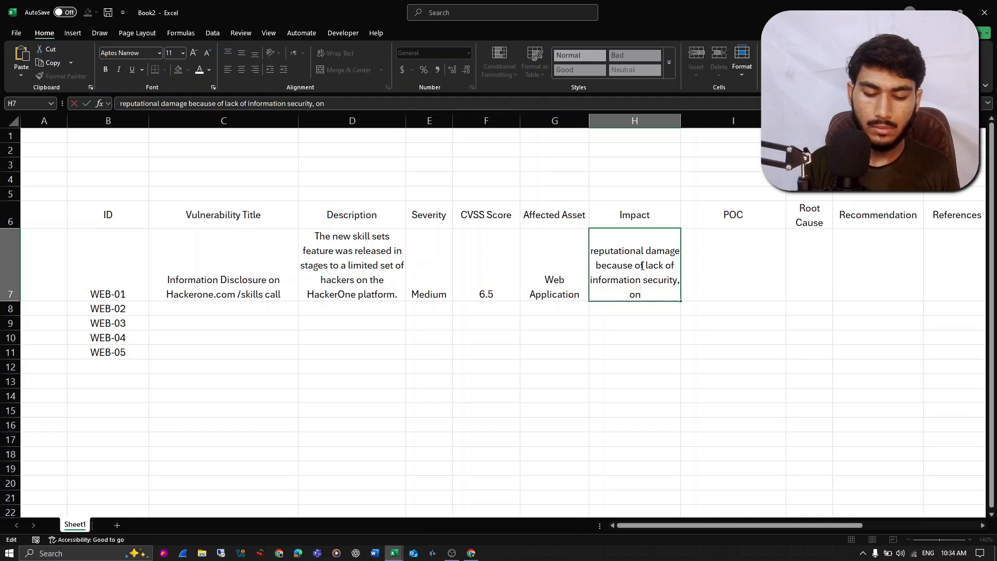
type(" the repo")
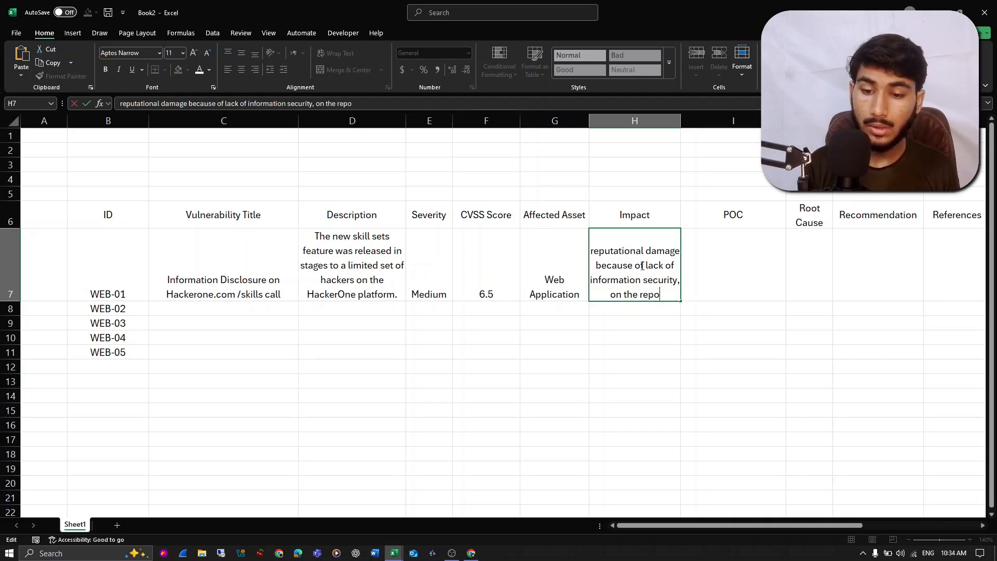
- Continue the H7 impact text with "on the /skills path"
key("BackSpace")
key("BackSpace")
key("BackSpace")
key("BackSpace")
type("/skills")
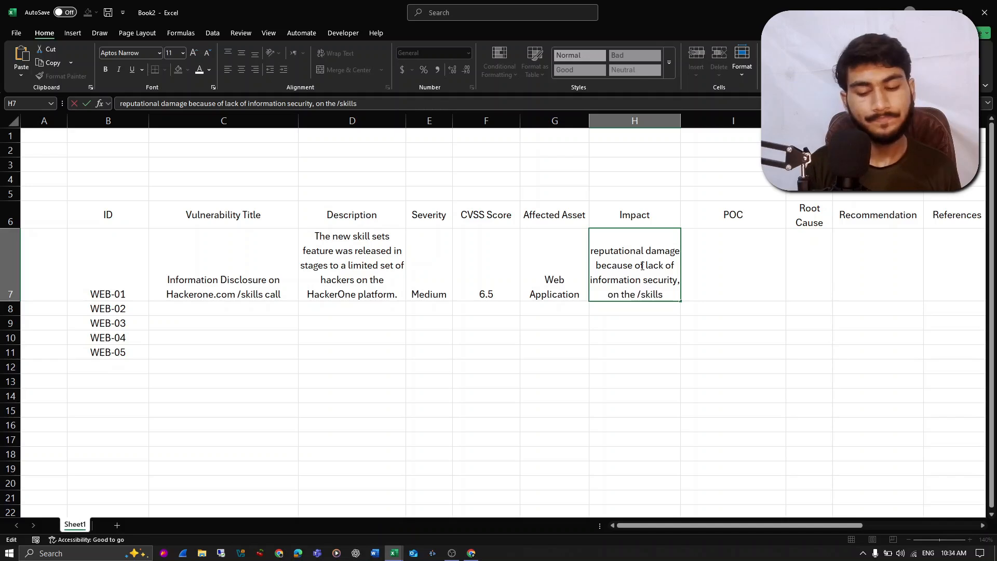
type(" pa")
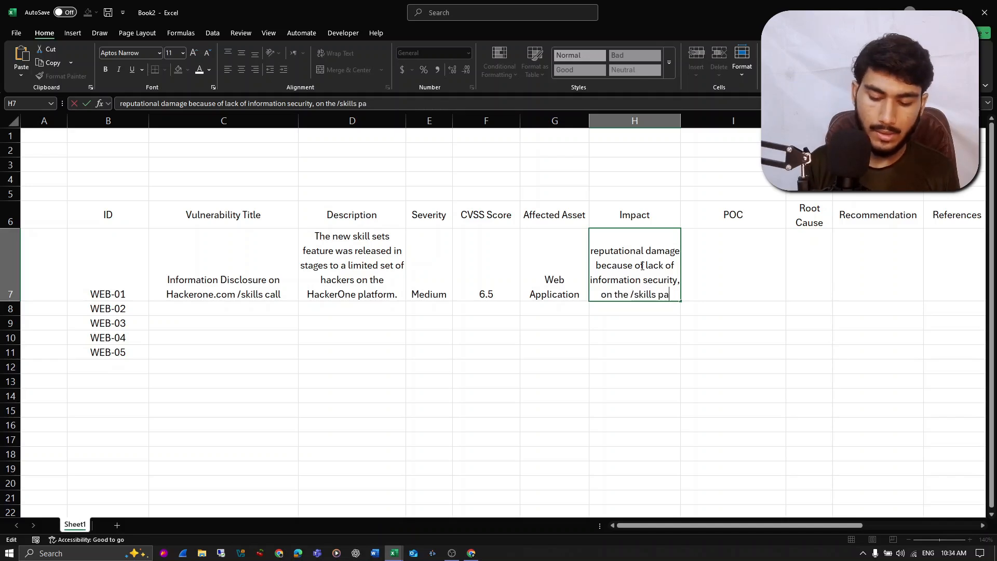
type("th, an")
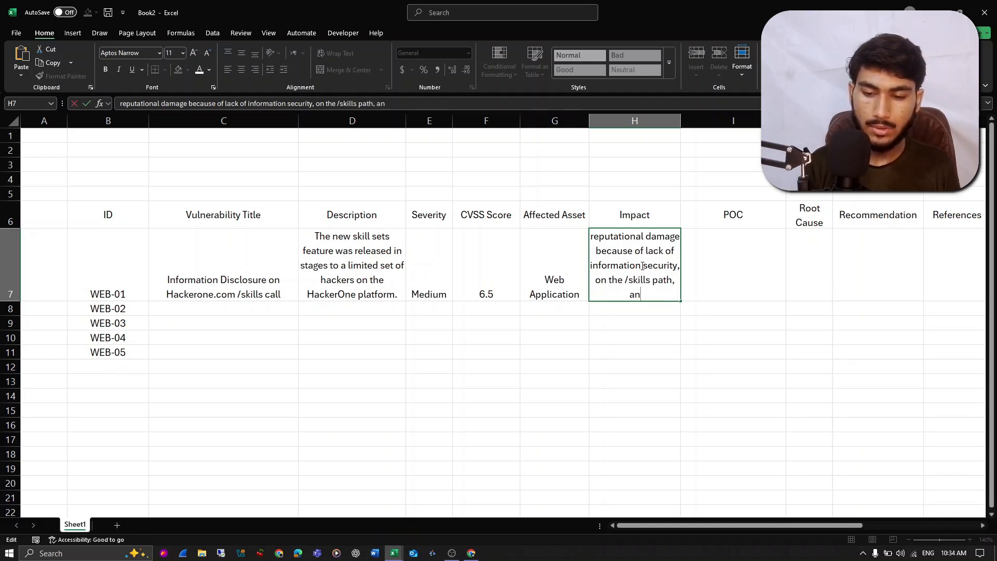
type("d reports wetre")
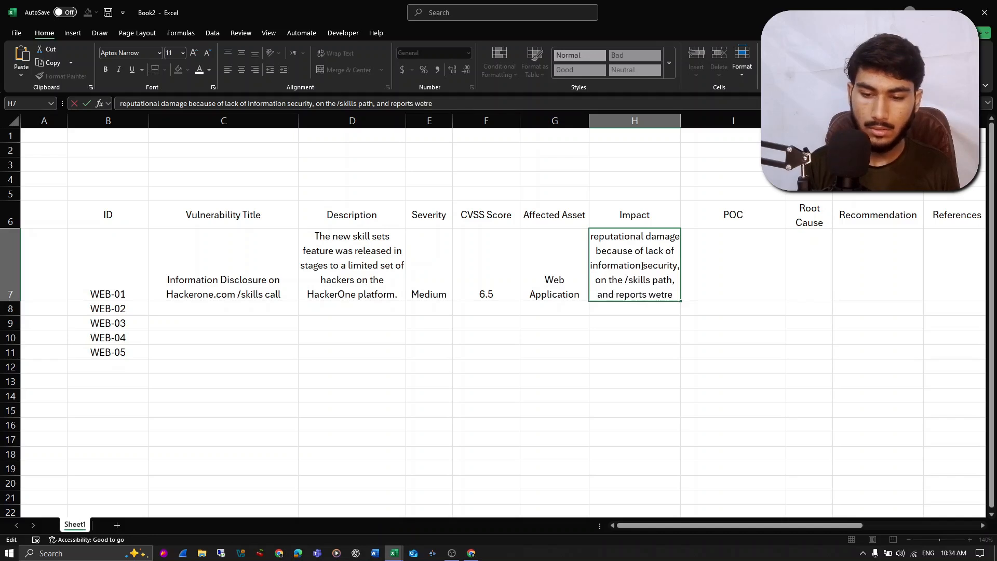
- Extend the H7 impact text with ", and reports were disclosed"
key("BackSpace")
key("BackSpace")
key("BackSpace")
type("re dis")
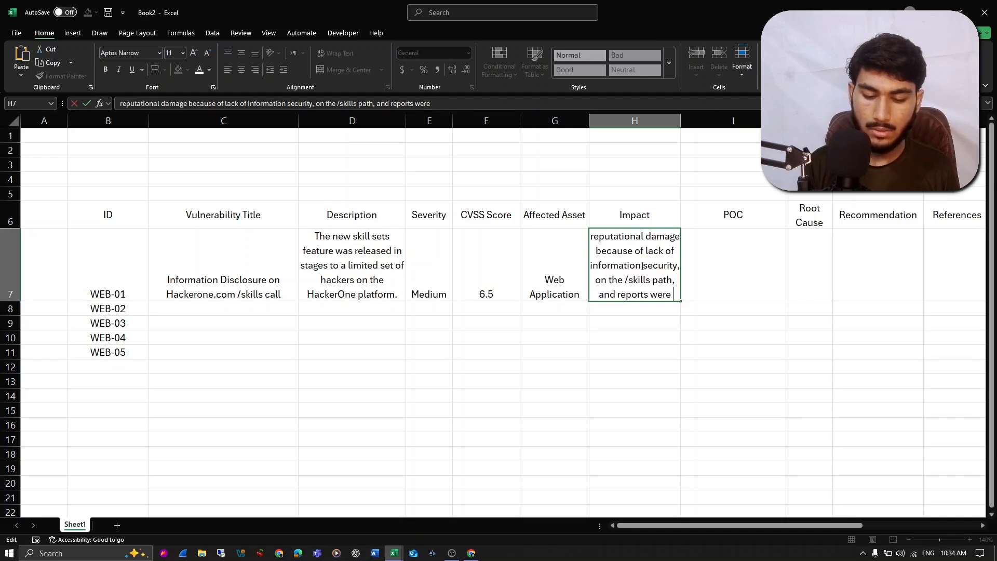
type("cl")
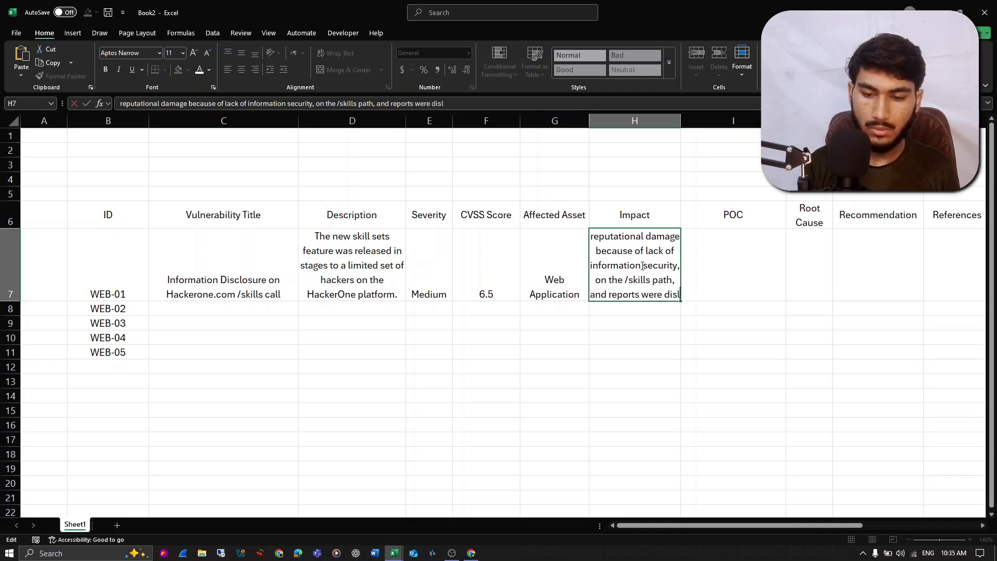
type("o")
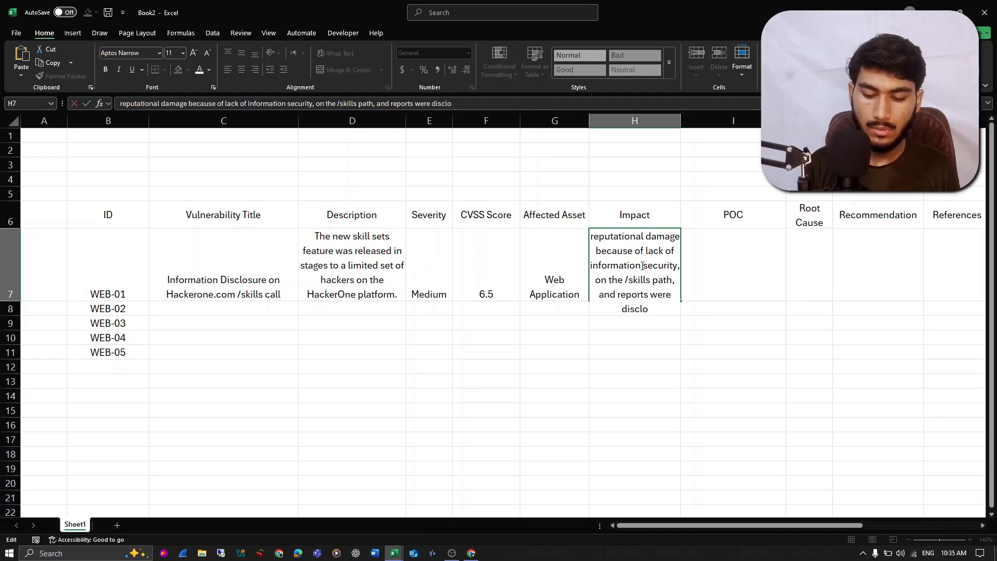
type("sed le")
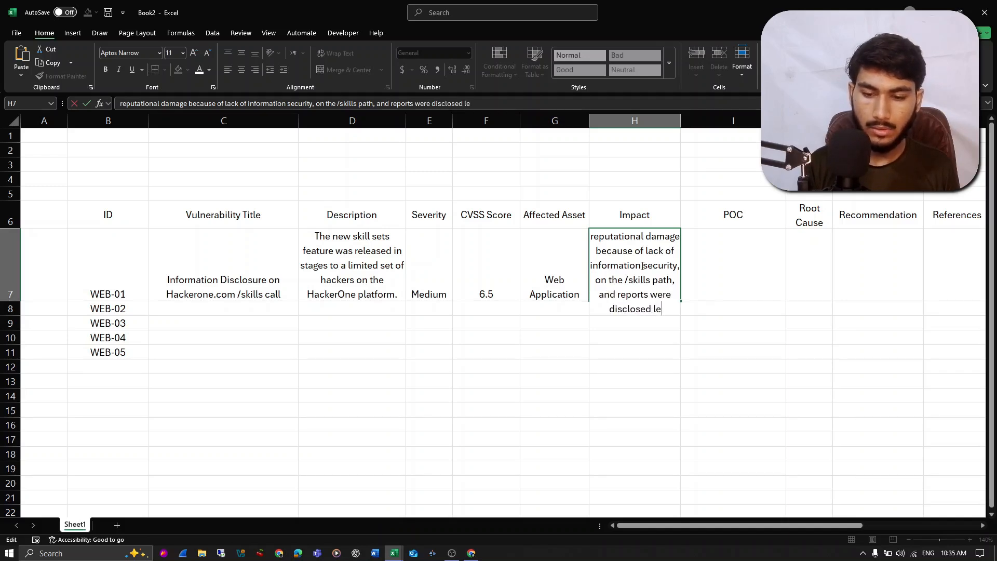
type("ading to trus")
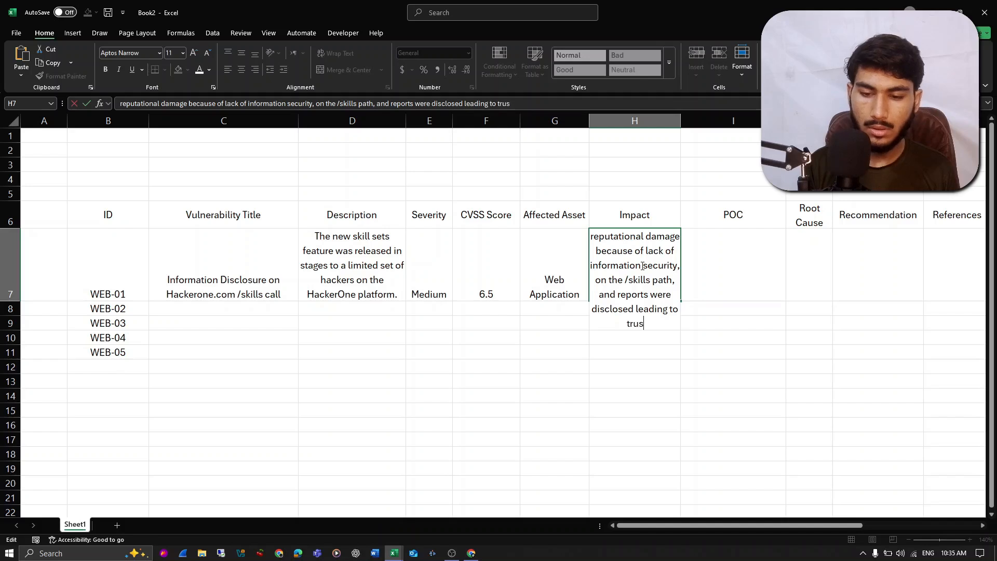
type("t gama")
- Finish the H7 impact text with "leading to trust damage." and commit the entry
key("BackSpace")
key("BackSpace")
key("BackSpace")
key("BackSpace")
type("damage.")
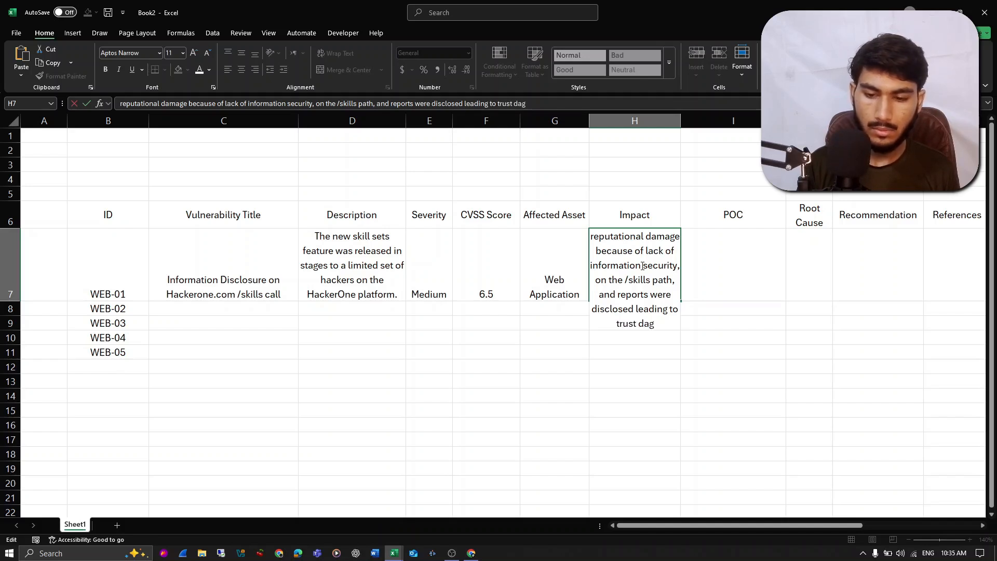
key("Return")
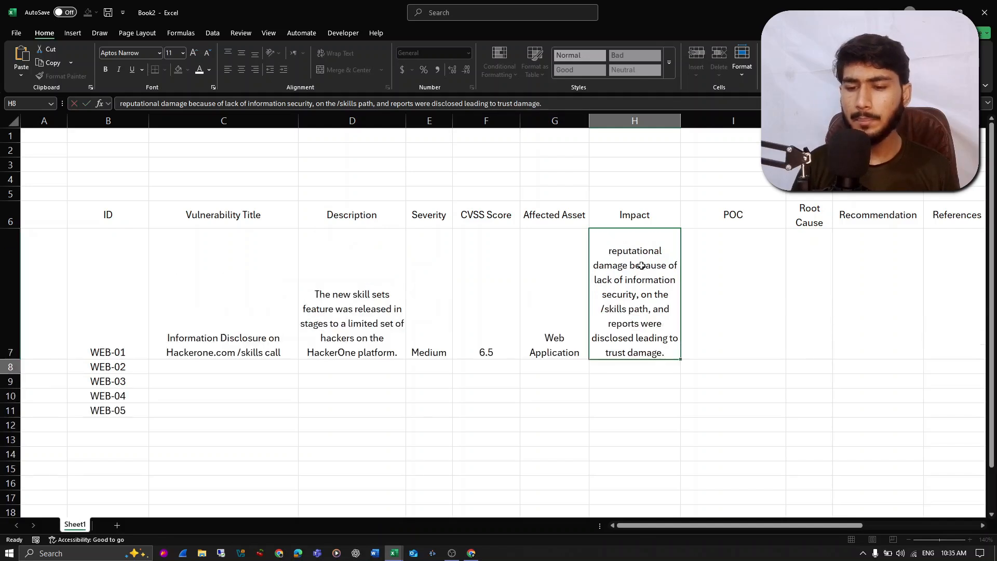
left_click(643, 266)
left_click(727, 266)
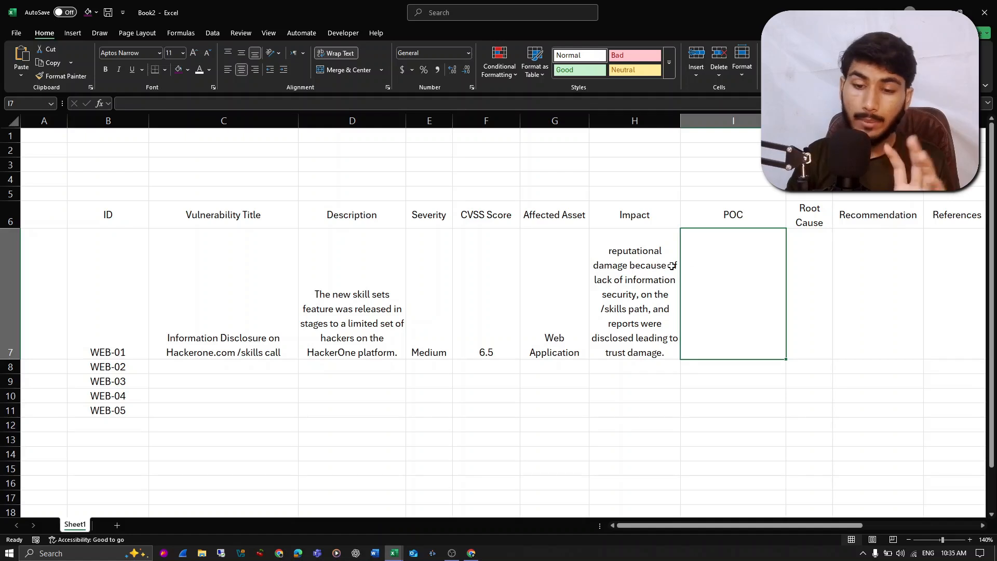
left_click(633, 255)
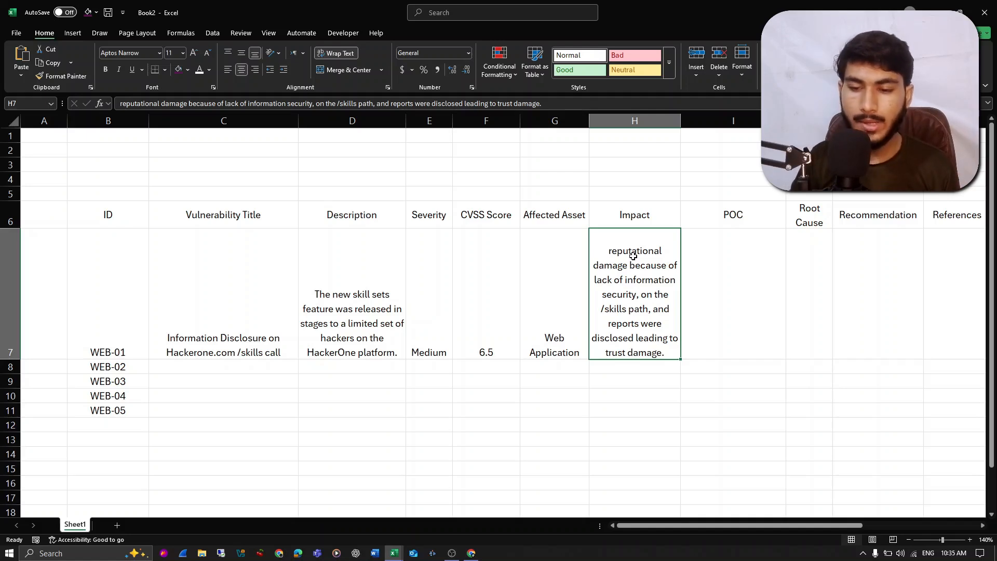
left_click(718, 264)
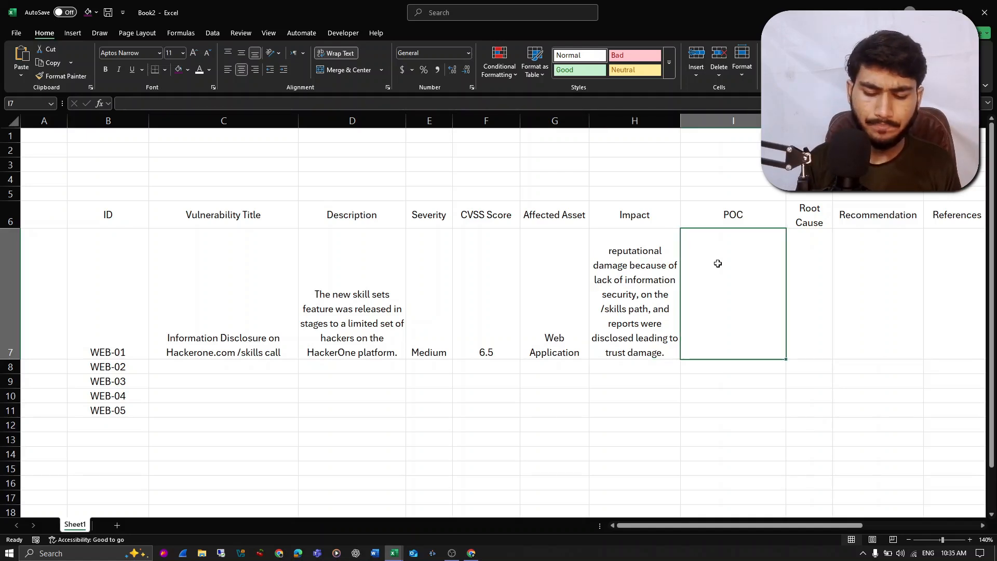
type("Stop")
key("BackSpace")
key("BackSpace")
key("BackSpace")
key("BackSpace")
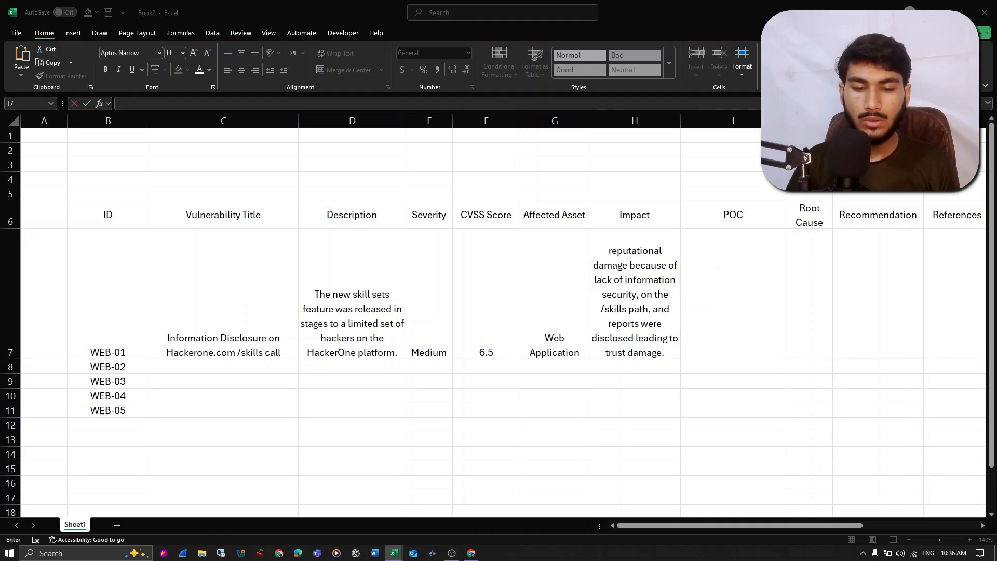
key("alt+Tab")
triple_click(326, 371)
key("ctrl+c")
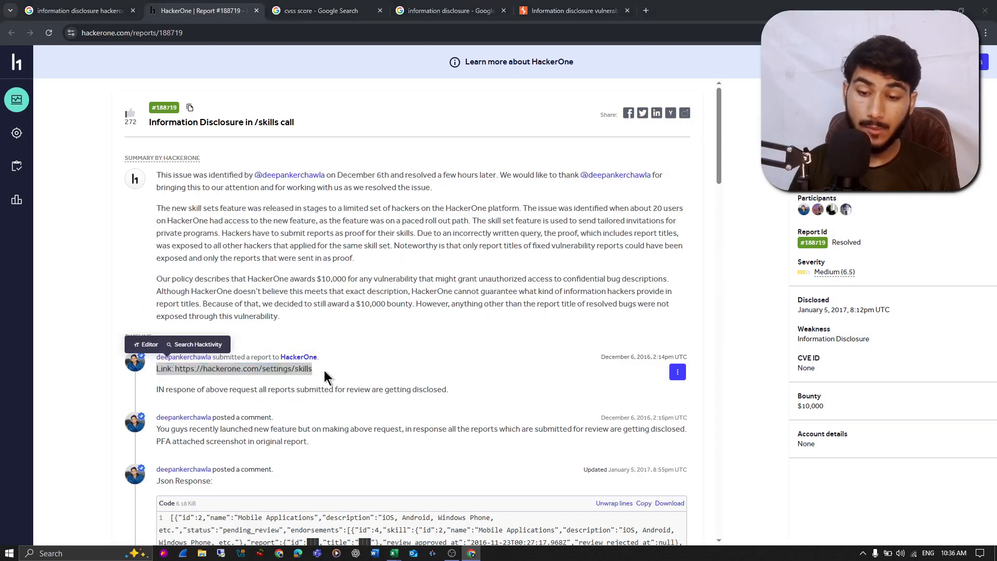
key("alt+Tab")
key("ctrl+v")
- Insert "Steps of Reproduction: 1." in front of the link text in I7
key("Home")
type("Steps of Rep")
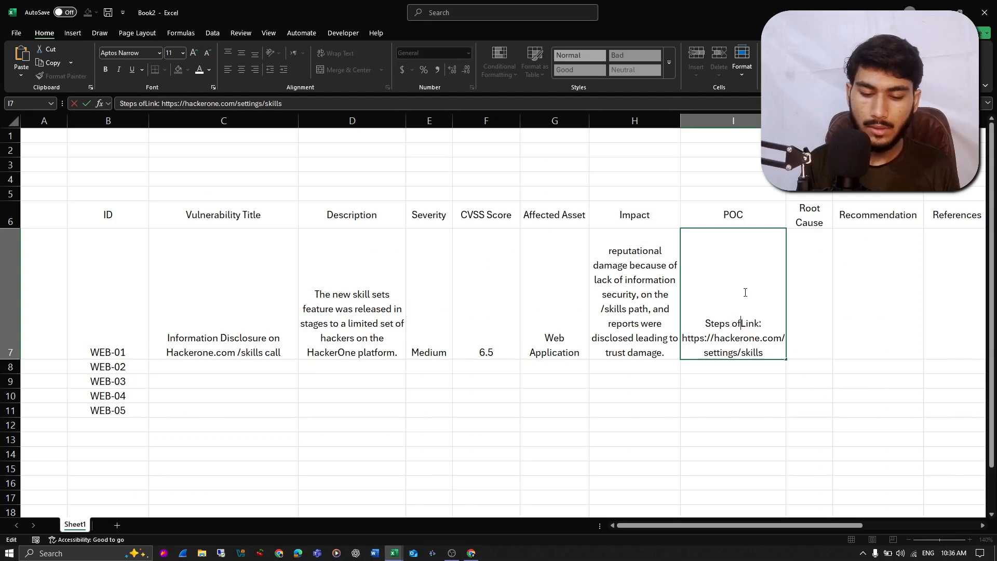
type("roduction")
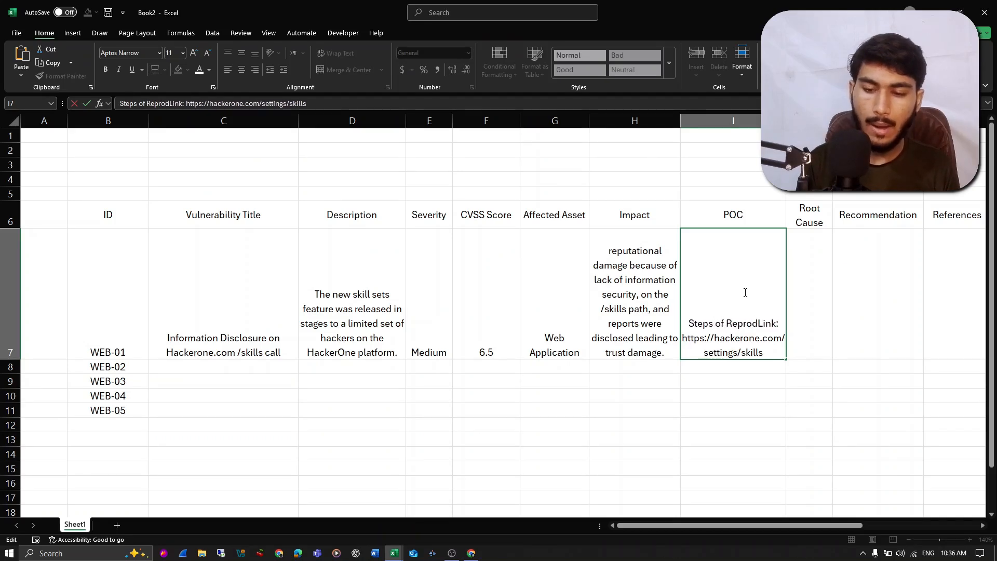
type(": ")
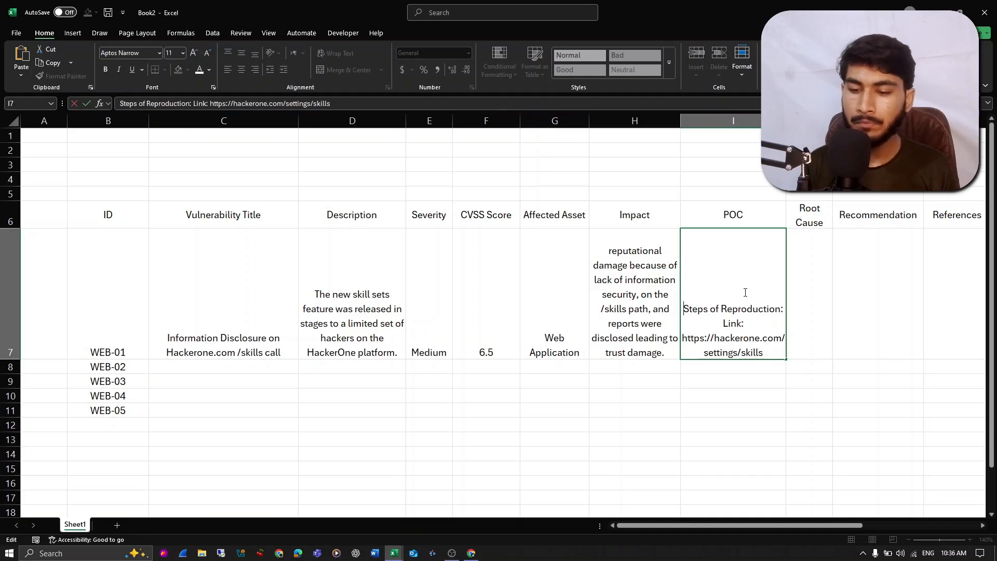
type("1.")
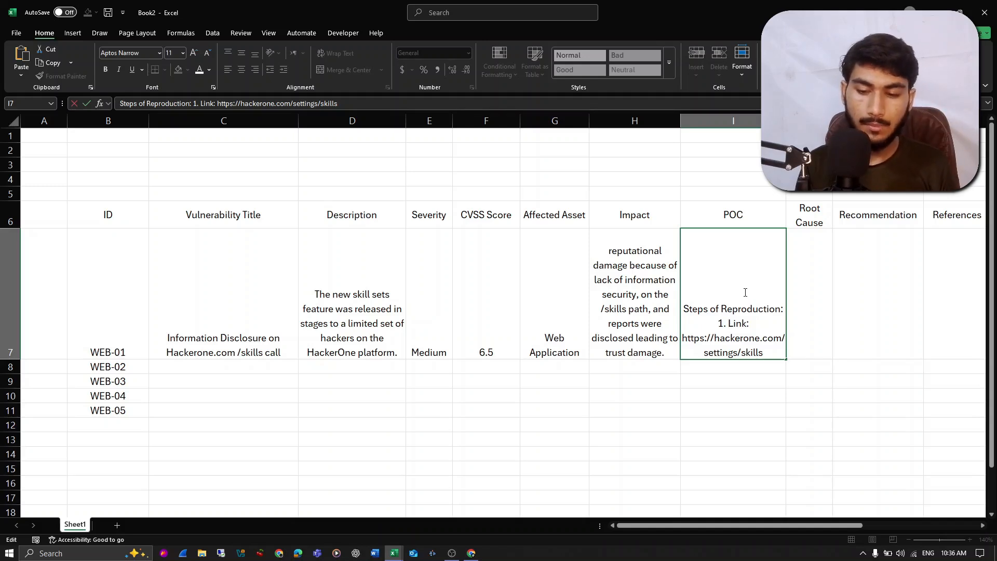
- Insert "Access this" before "Link:" in the I7 POC text and end that line with a period
type("access ")
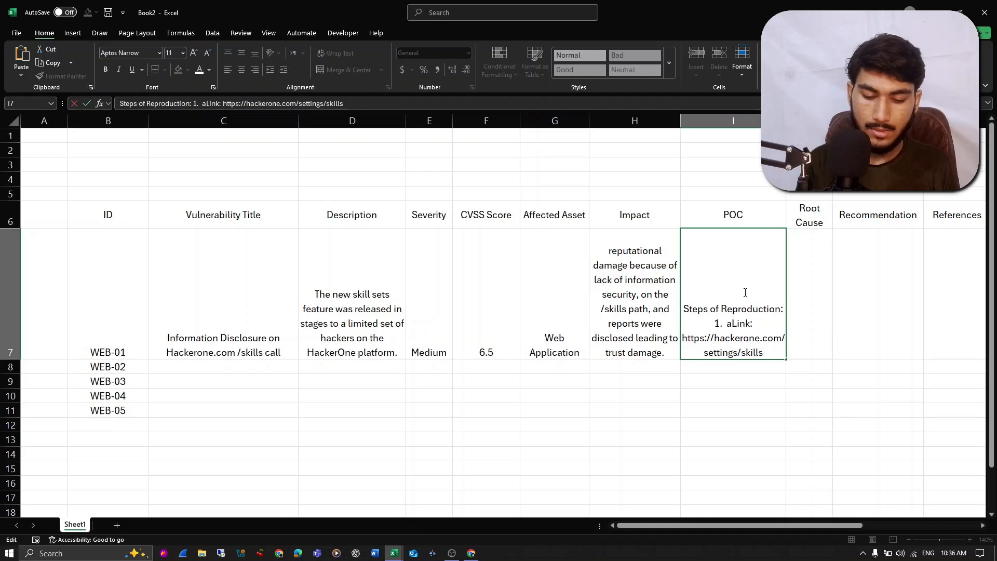
type("this")
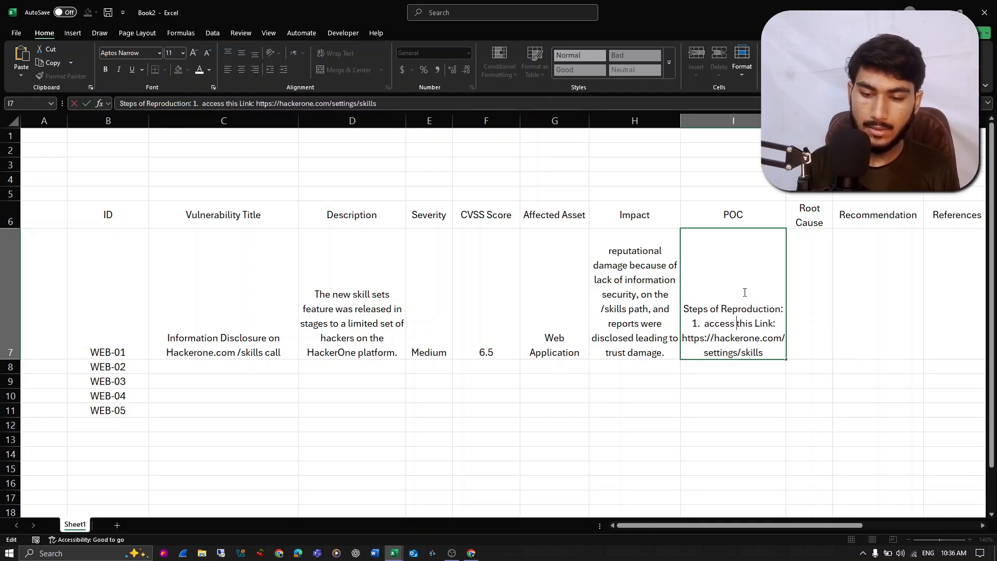
key("BackSpace")
type("A")
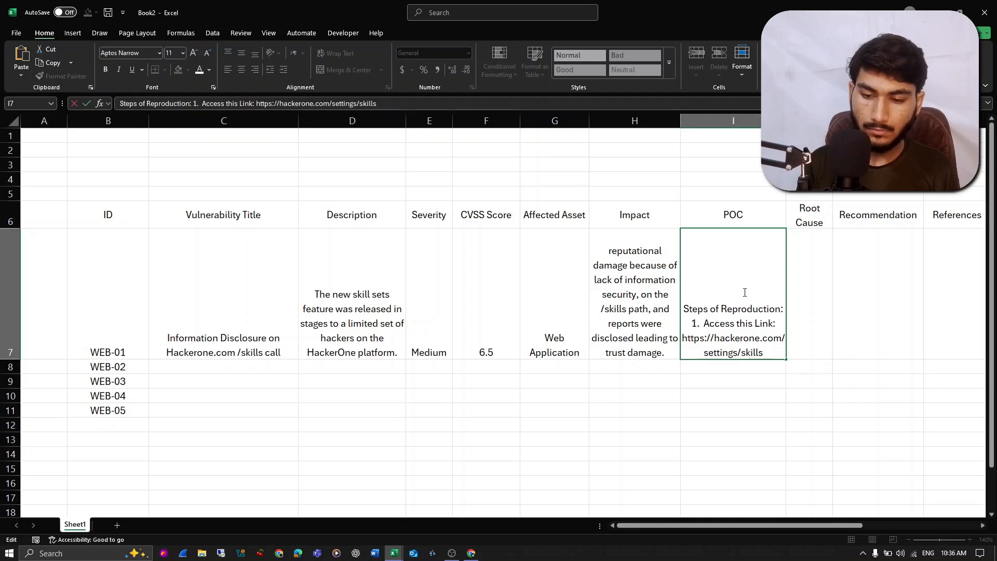
type(".")
- Add a second line to the I7 POC text reading "2. Go to the burpsuite and capture the response."
key("alt+Return")
type("2.")
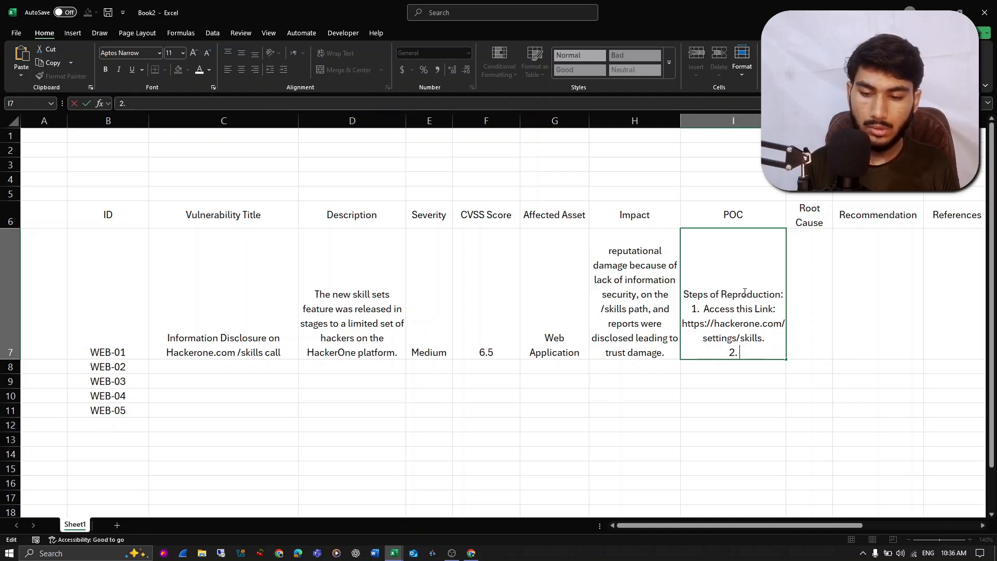
type(" Go to t")
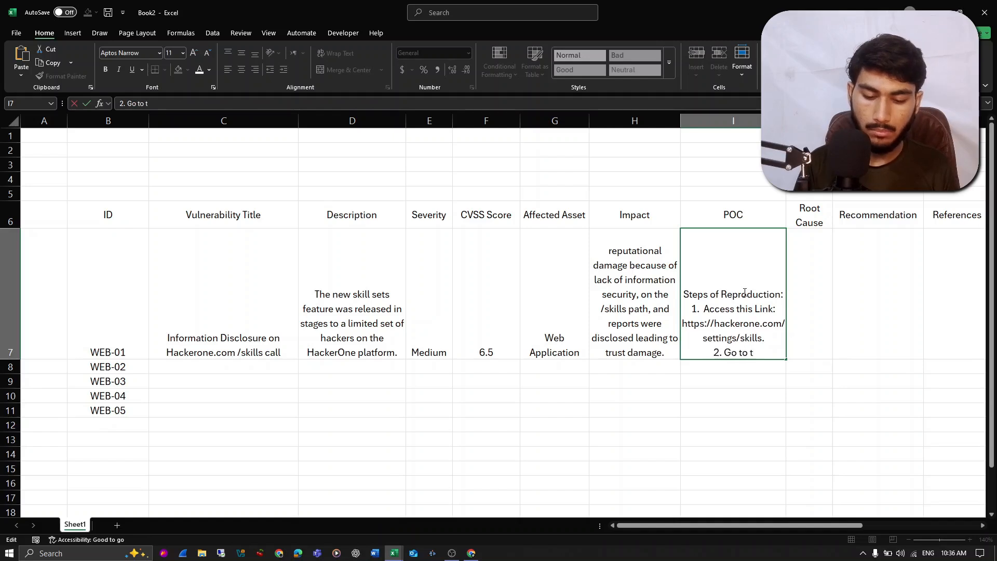
type("he burpsuite and ba")
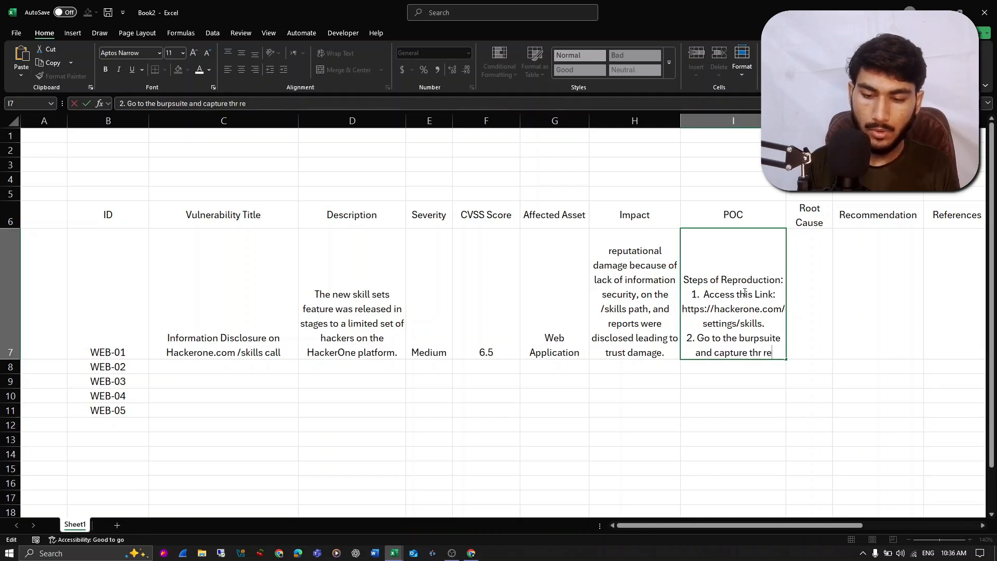
type("sponse,")
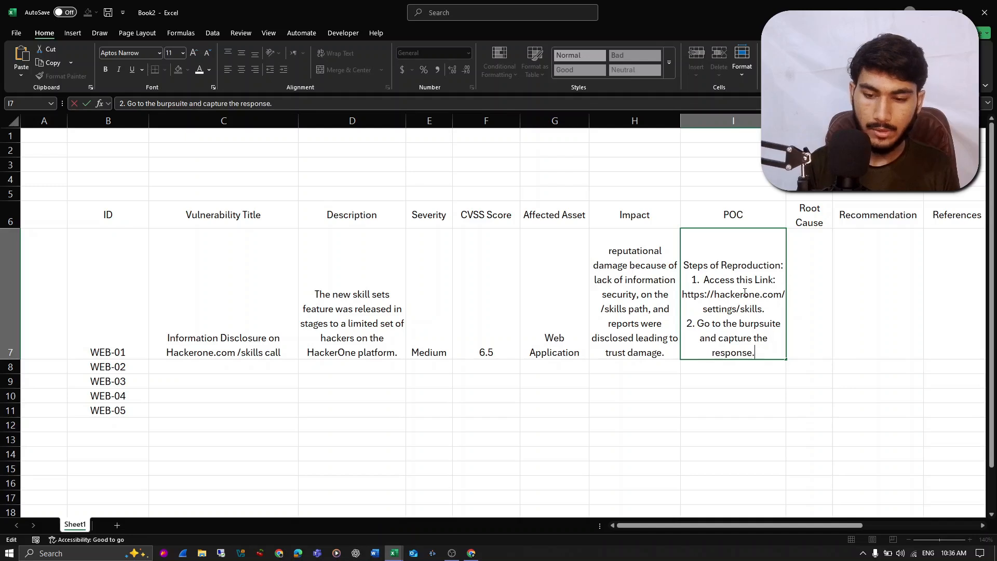
- Add a third line to I7 reading "3. you will see the disclosed data in the response." and commit the entry
key("alt+Return")
type("3")
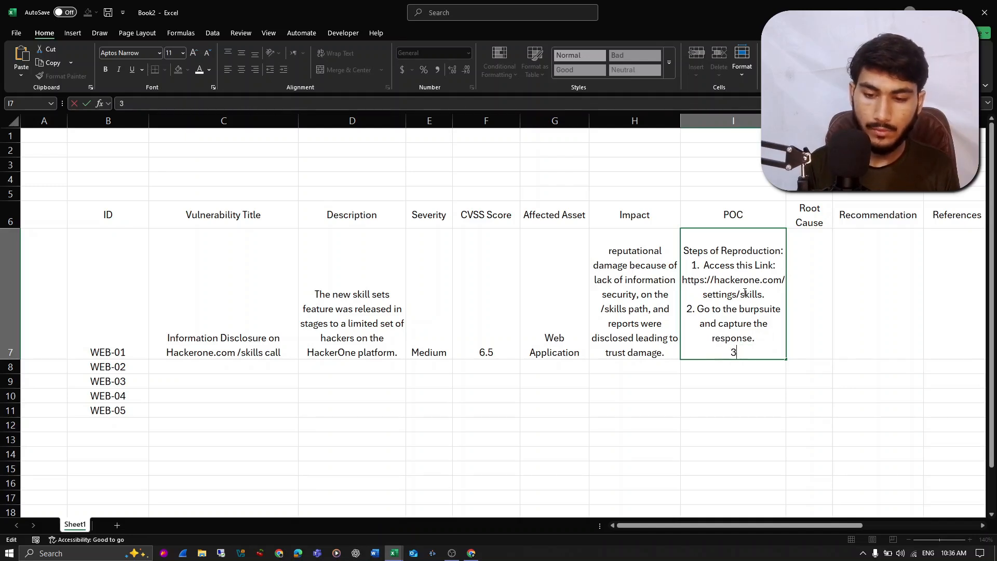
type(", you will see the d")
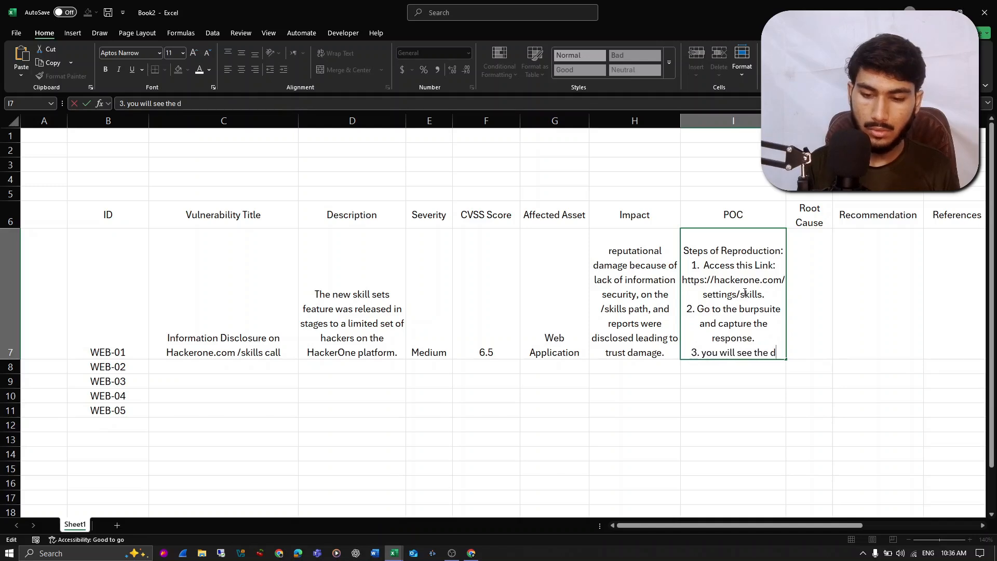
type("isclosed da")
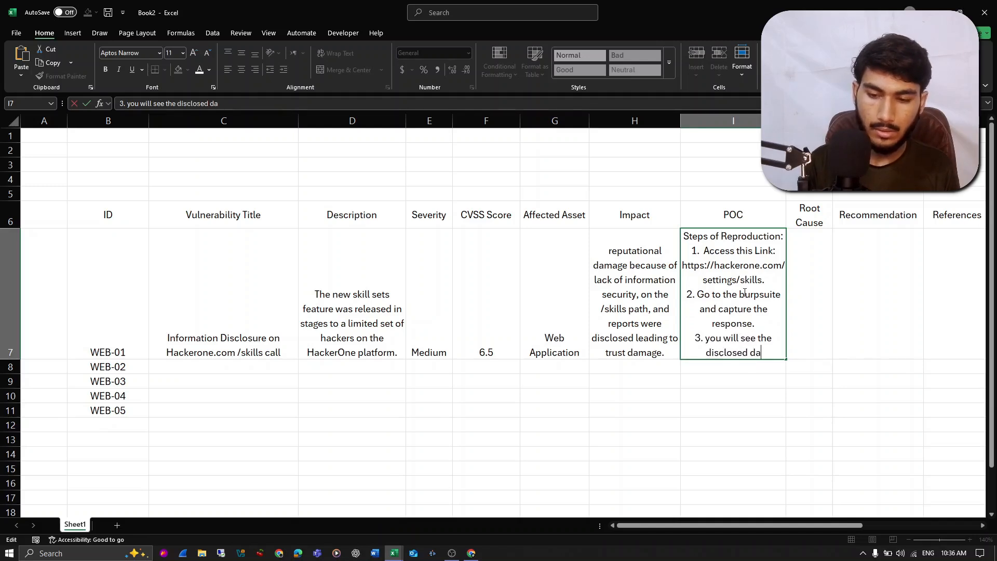
type("ta in the")
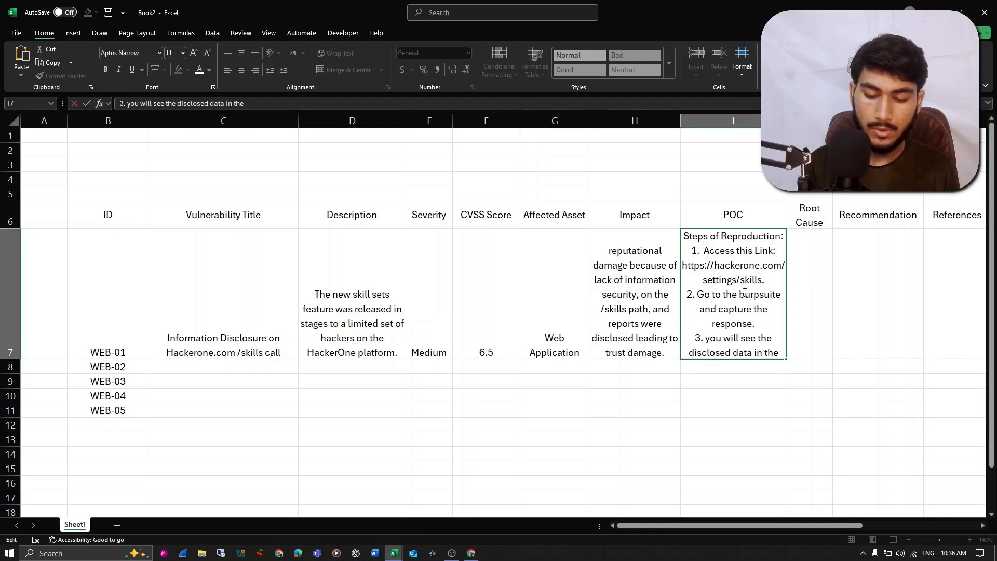
type(" response.")
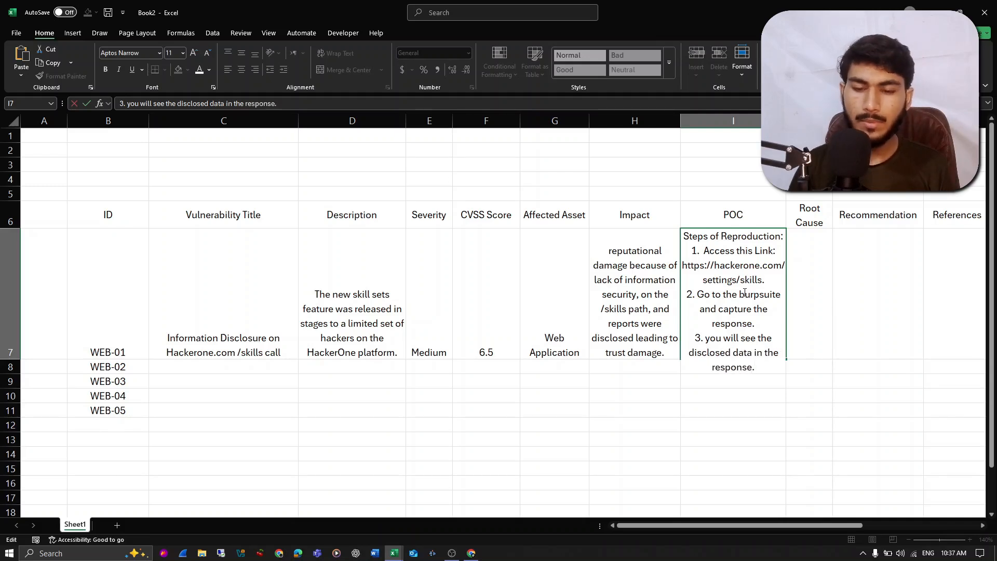
key("Return")
- Switch to the browser to check the HackerOne report's note on disclosed reports, then return to the Excel workbook
key("alt+Tab")
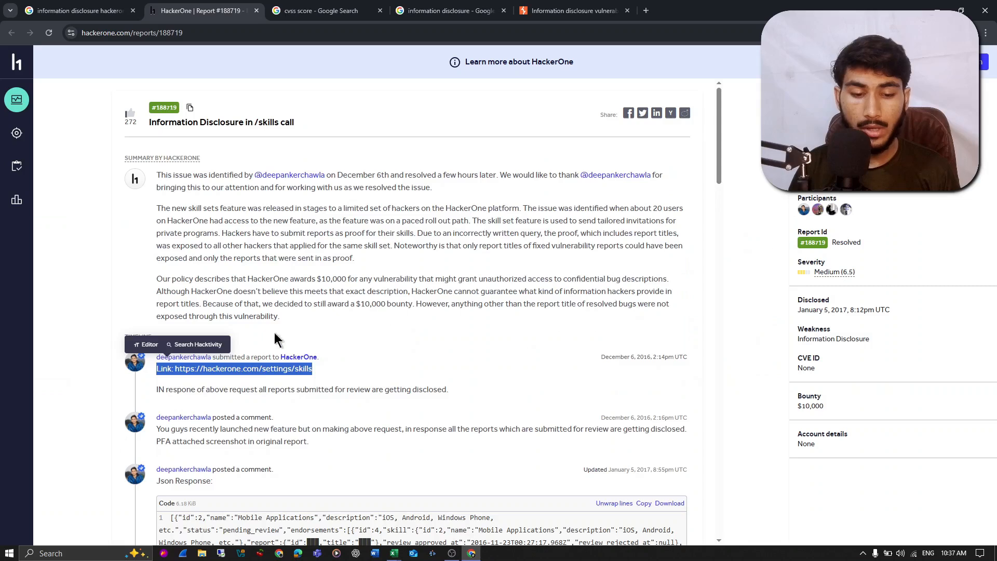
left_click_drag(173, 391, 241, 393)
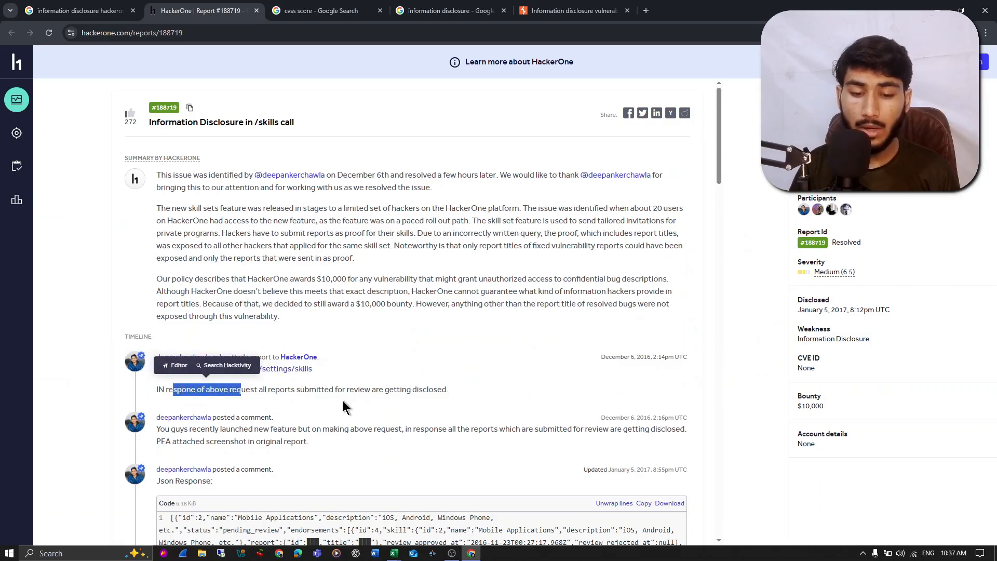
left_click(408, 407)
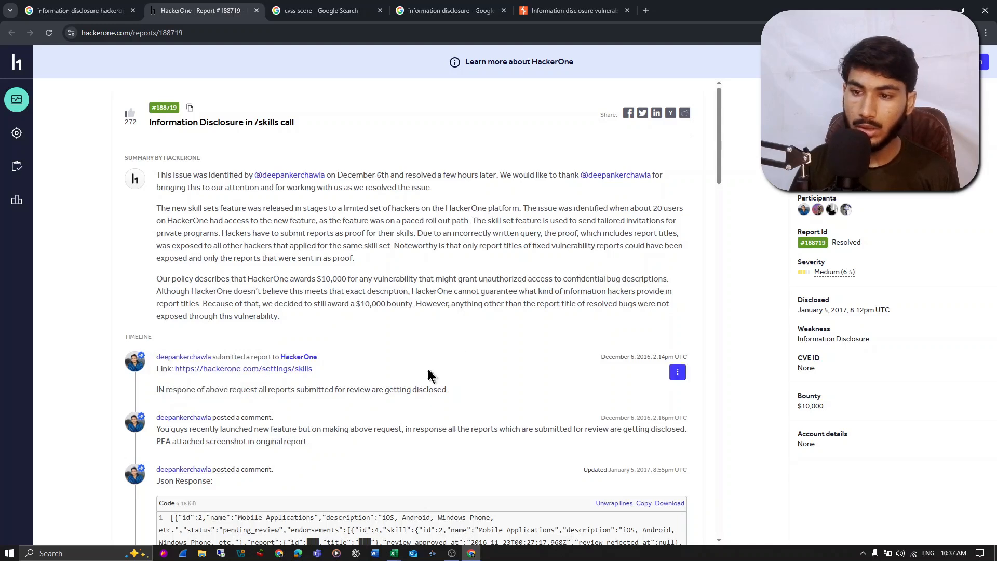
left_click(934, 7)
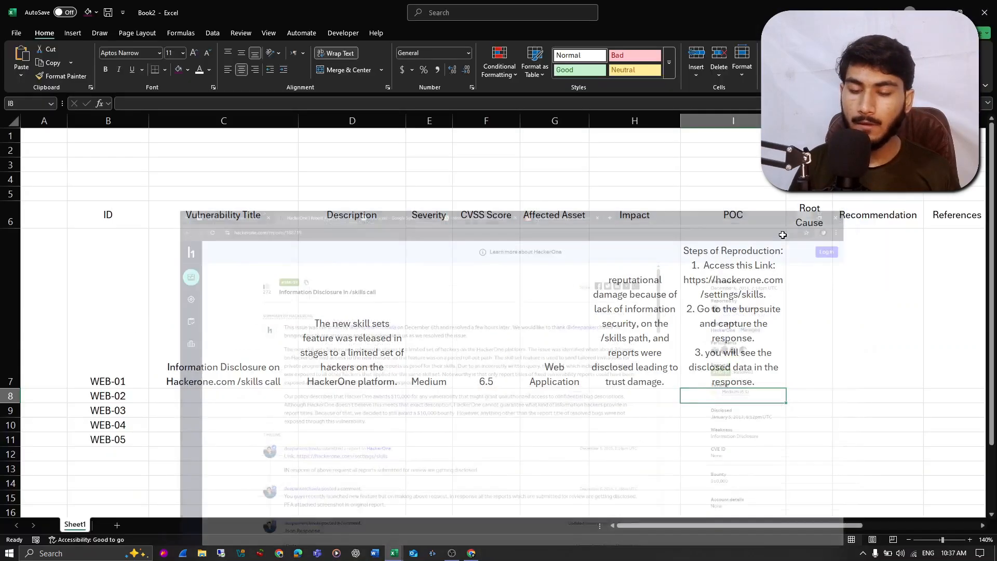
- Widen the Root Cause column J so its header fits on one line
left_click(761, 309)
left_click(819, 284)
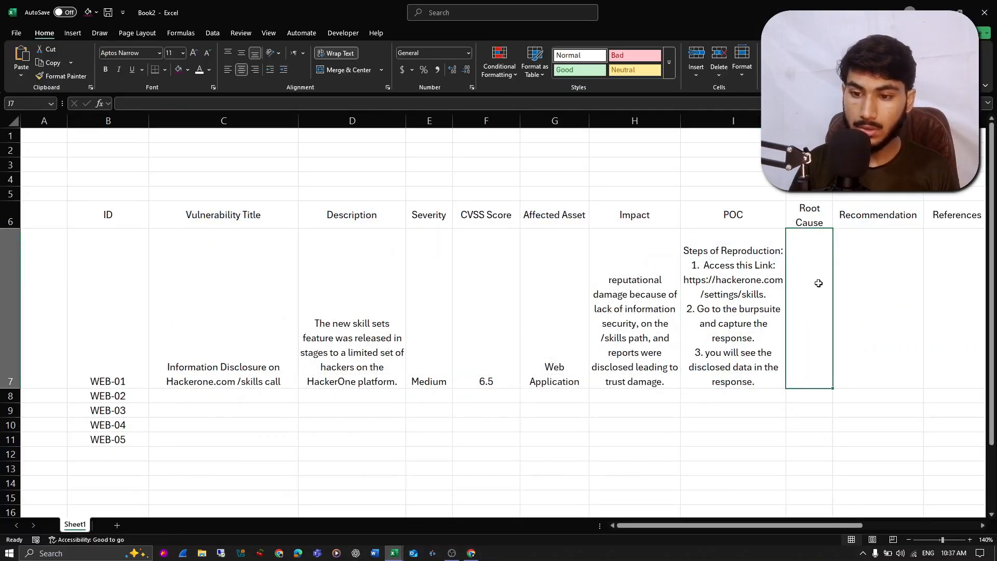
left_click_drag(833, 120, 886, 121)
- Begin the J7 root cause text with "poor implementation of access control mechanism on the /skills path,"
double_click(837, 352)
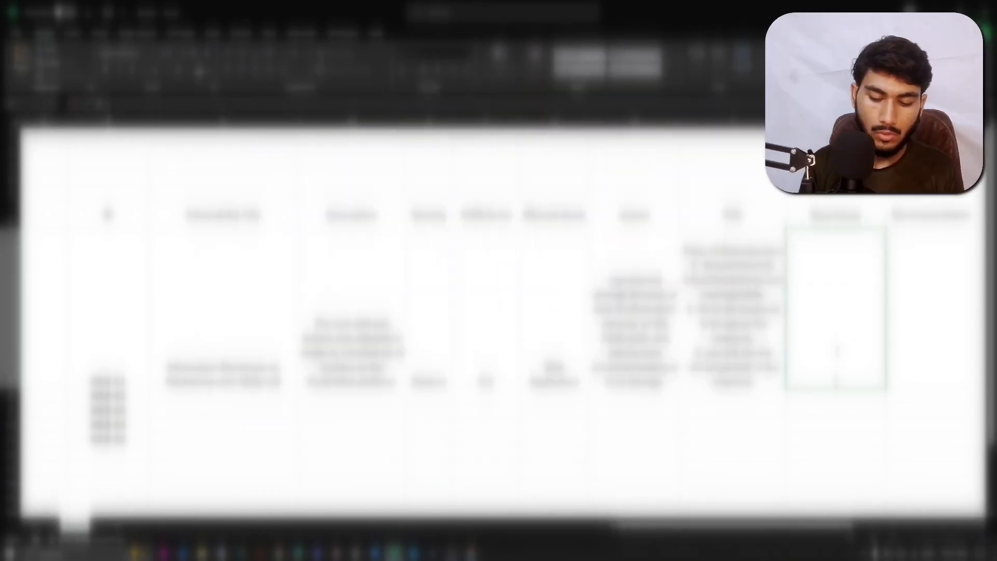
type("poo")
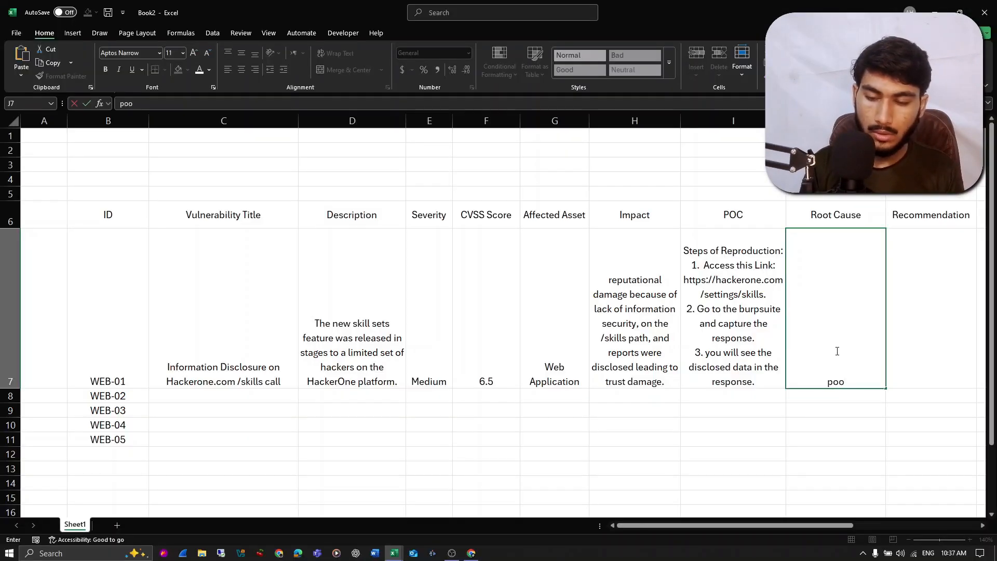
type("r im")
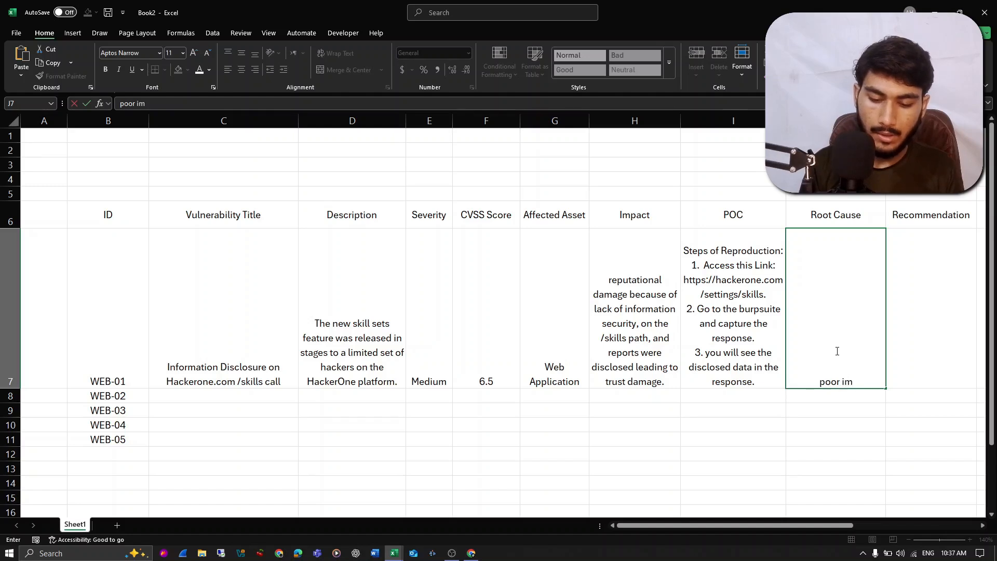
type("plementation of a")
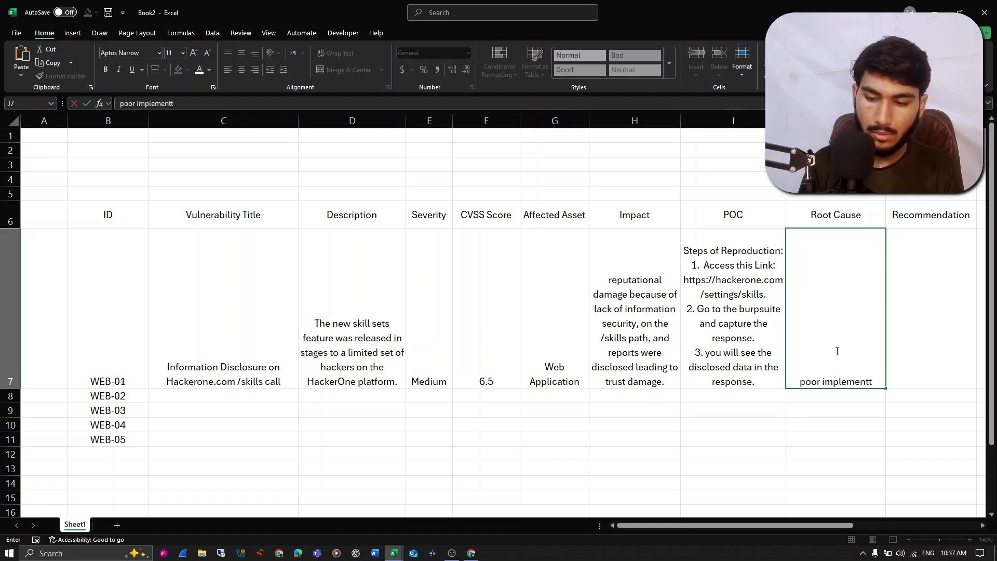
type("ccess control mechn")
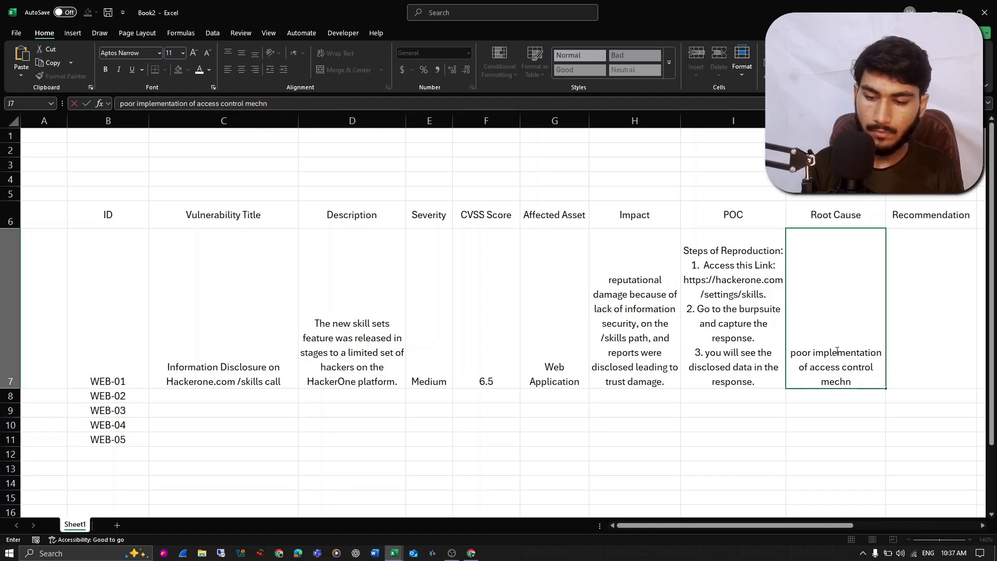
key("BackSpace")
type("anism")
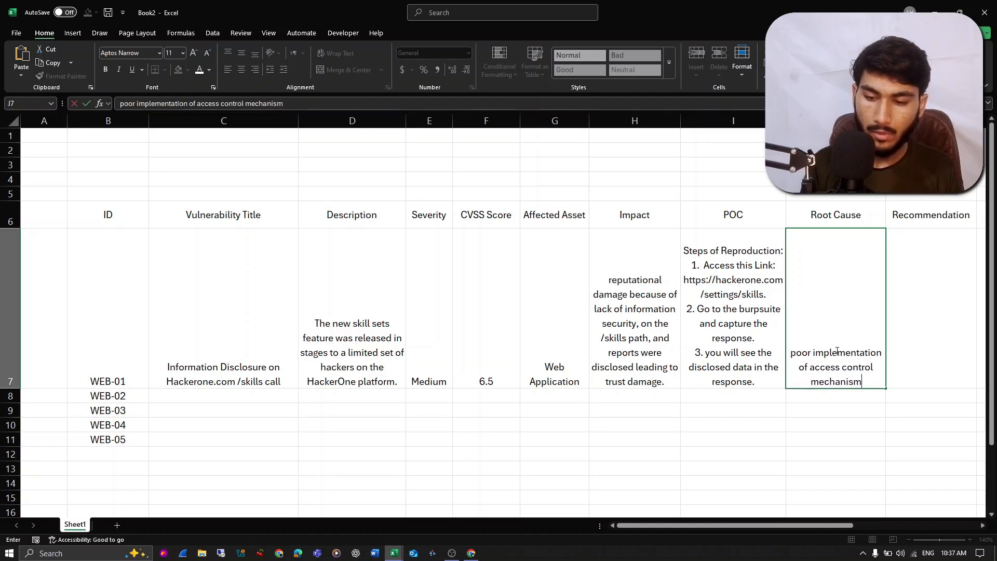
type(" on the")
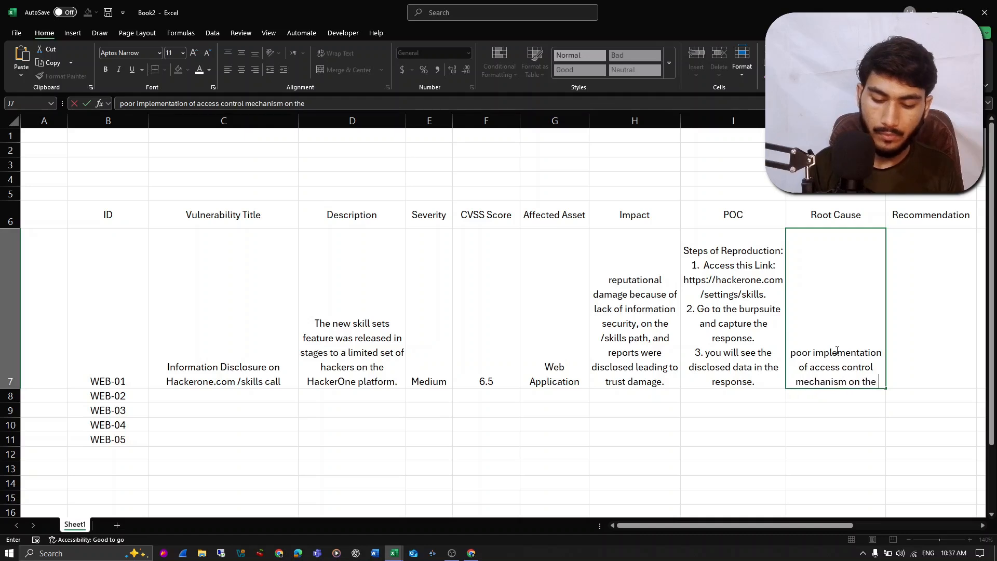
type(" /skills path,")
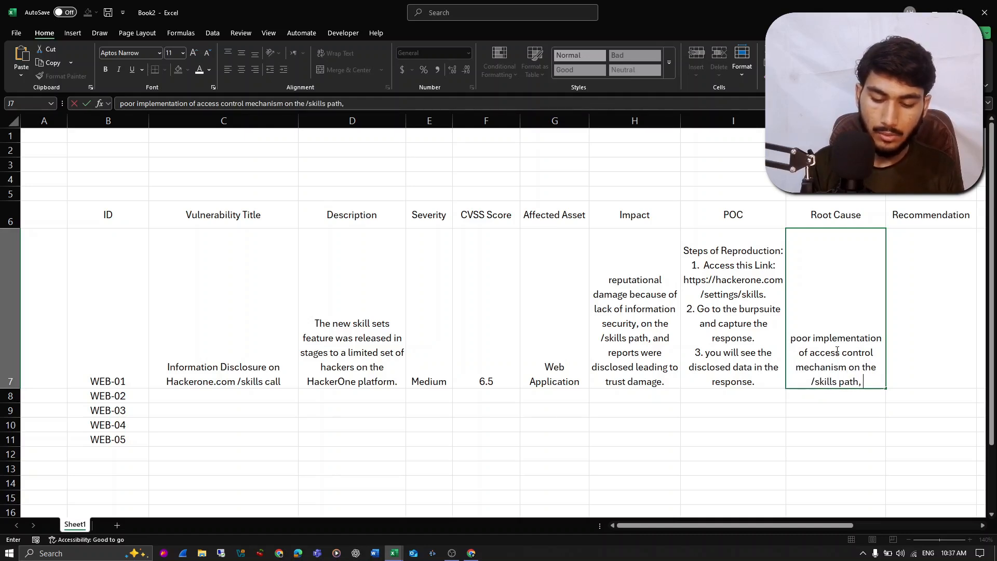
type(" due to this the user")
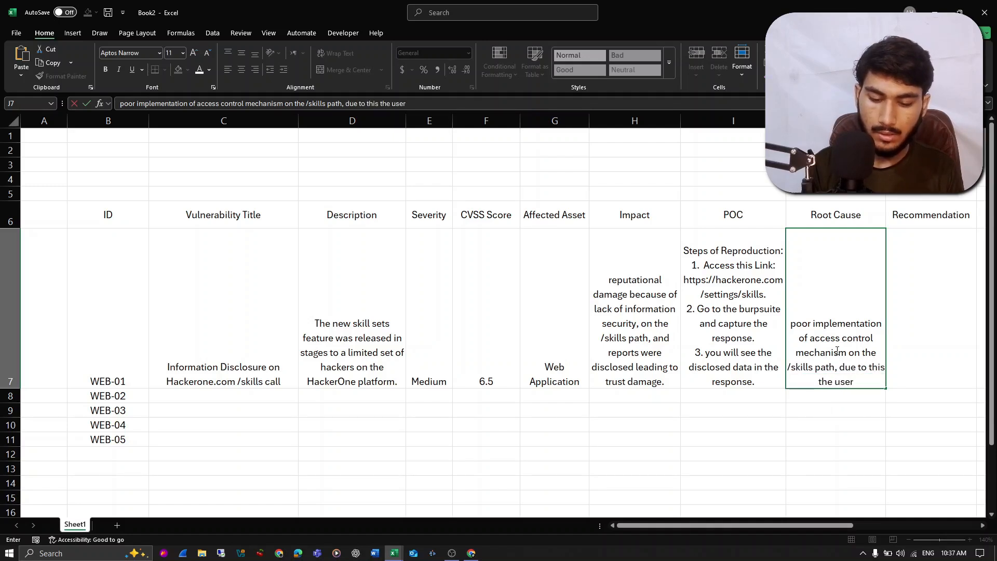
- Finish the J7 root cause with "due to this the user can access or view the all reports submitted for review." and commit it
type("acces")
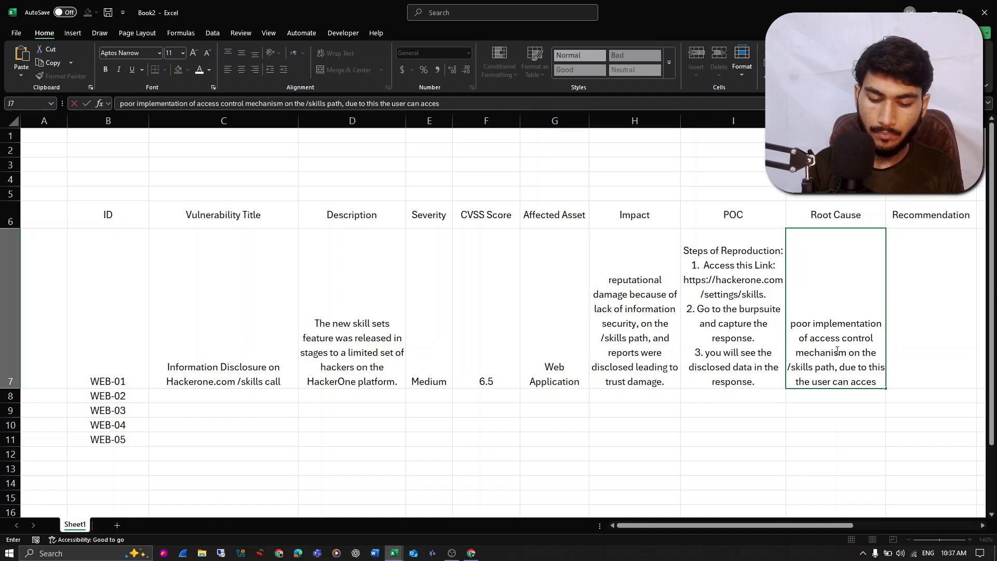
type("s or view")
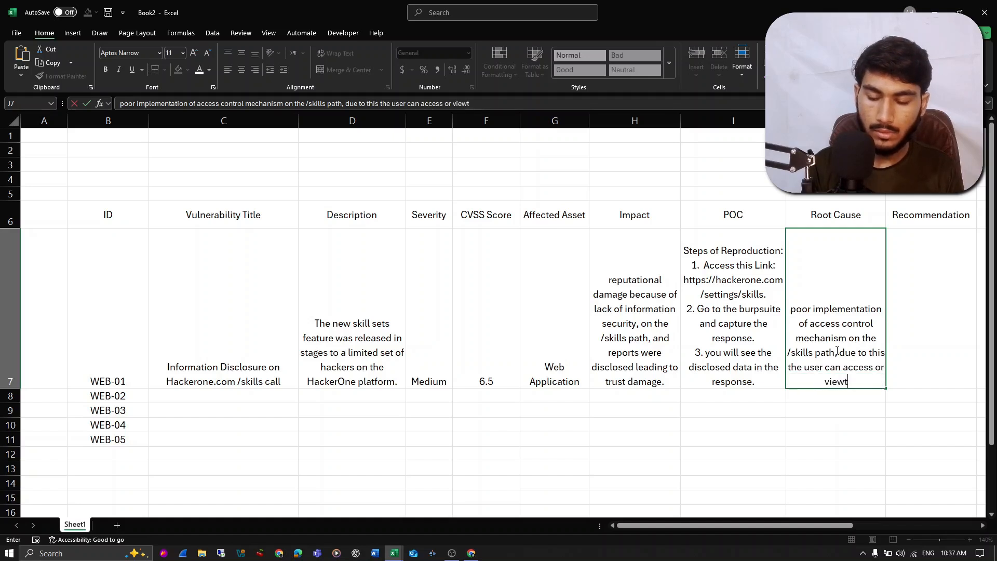
type(" the all reports submitted for review,")
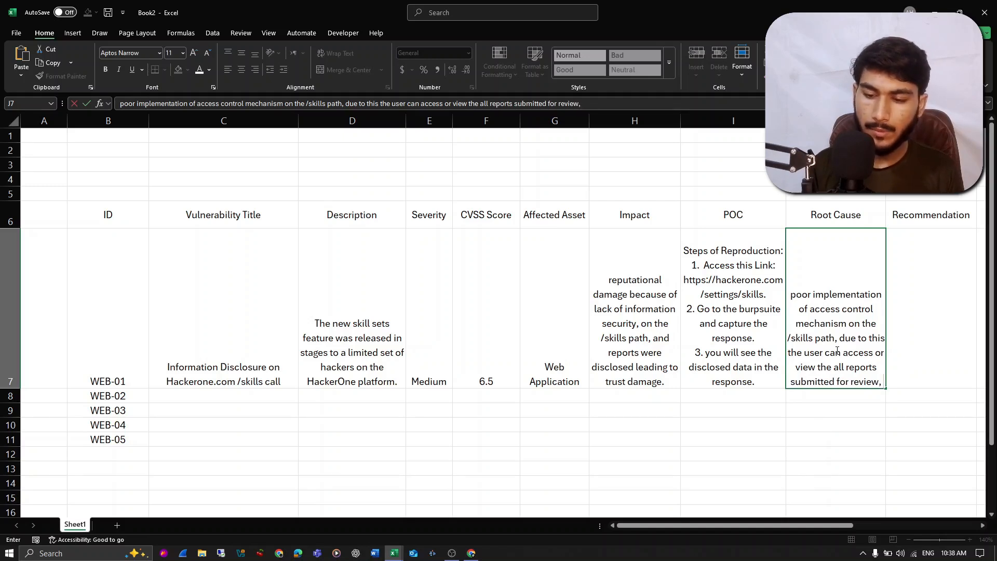
key("BackSpace")
type(".")
key("Return")
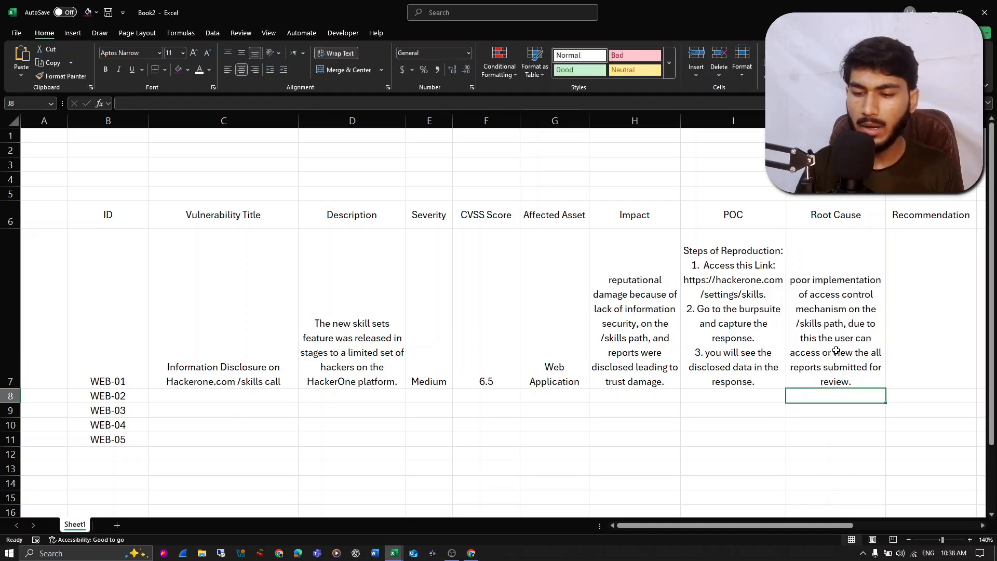
- Begin the WEB-01 recommendation in K7 with the text "Implement the robust"
left_click(834, 350)
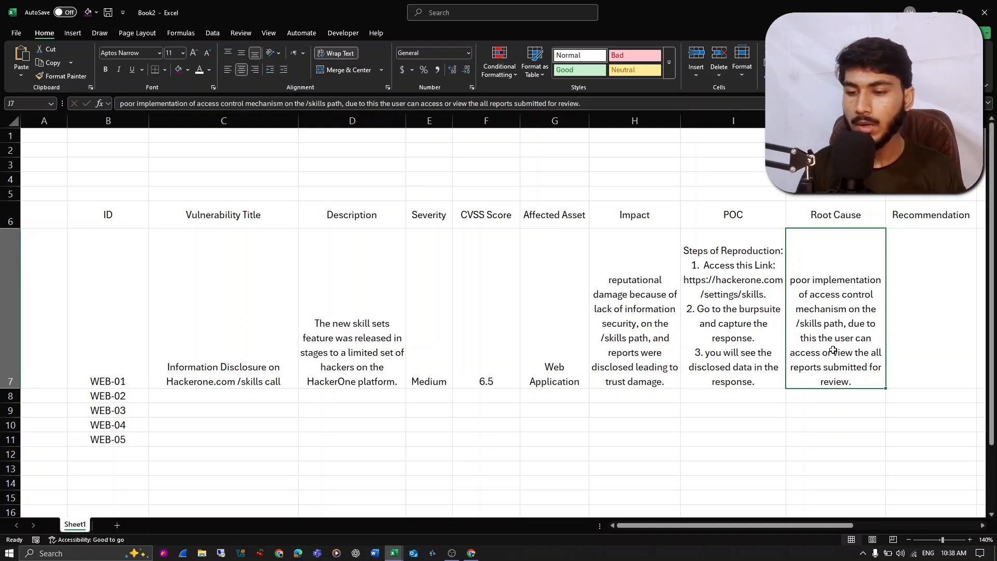
scroll(831, 349, "right", 5)
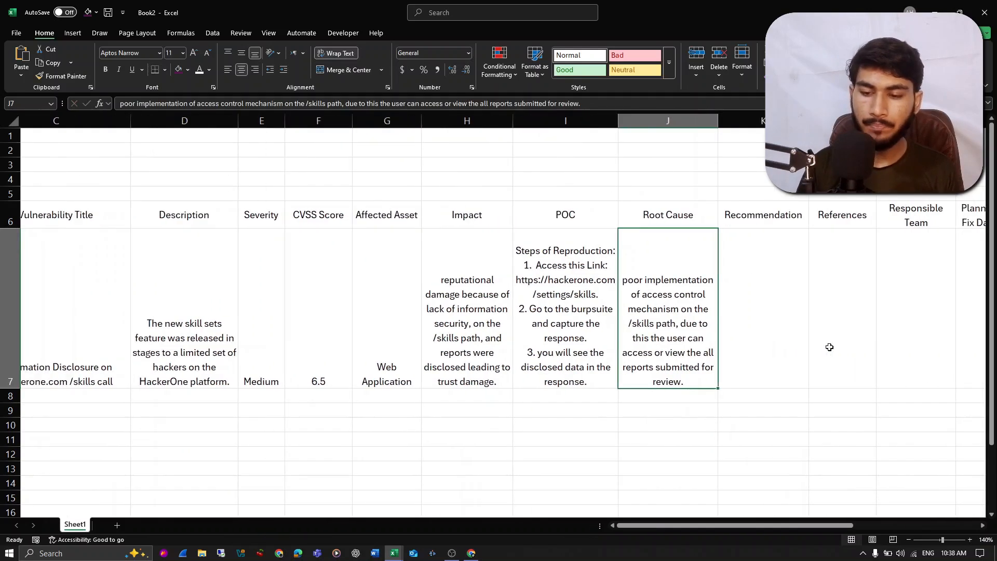
left_click(733, 321)
type("Im")
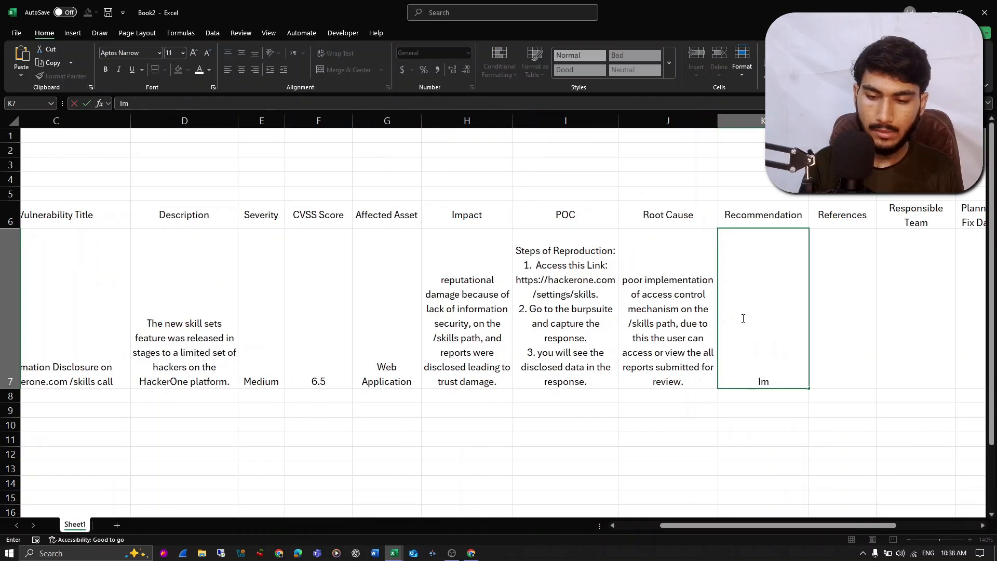
type("plement")
type(" the")
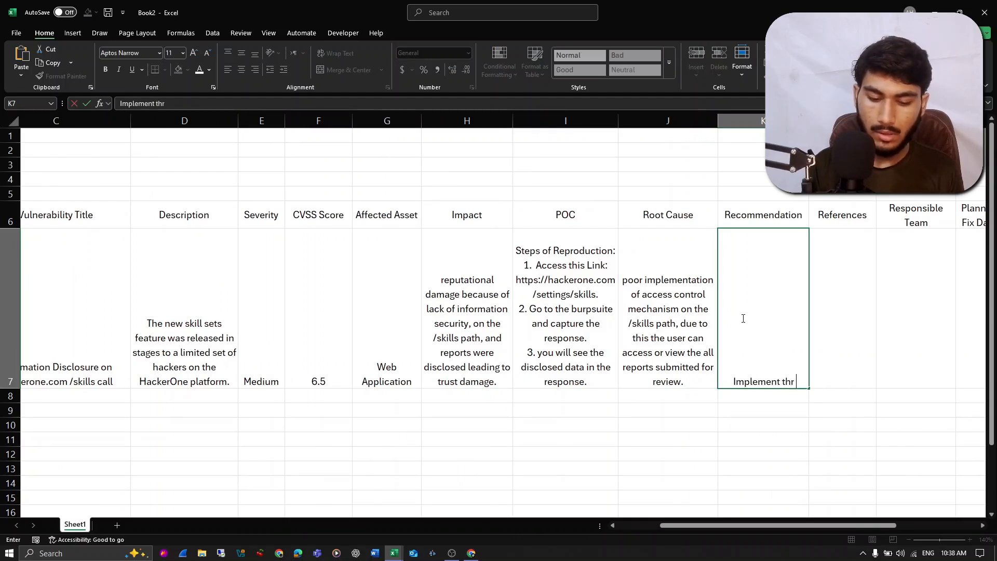
type(" proper")
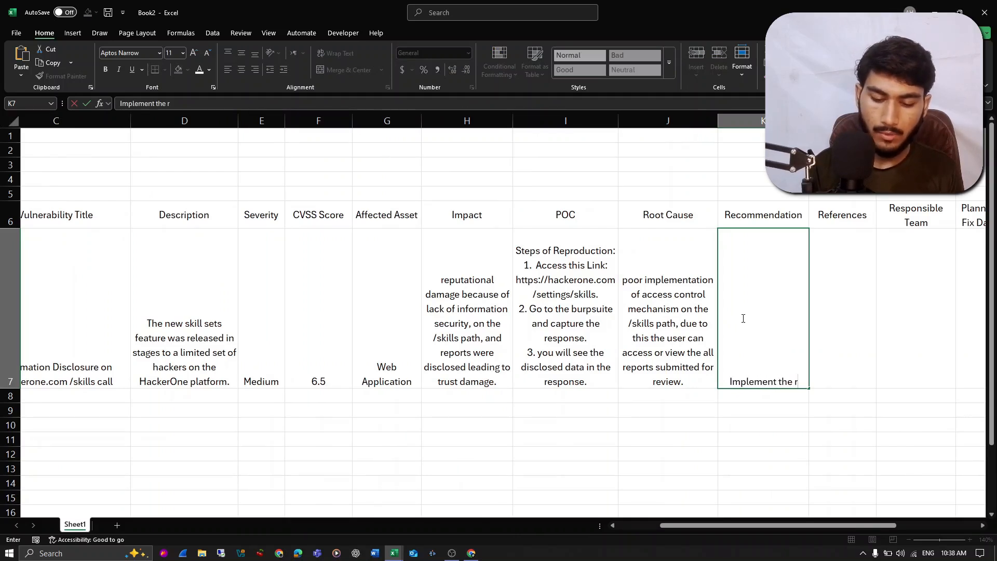
key("BackSpace")
key("BackSpace")
key("BackSpace")
key("BackSpace")
key("BackSpace")
key("BackSpace")
key("BackSpace")
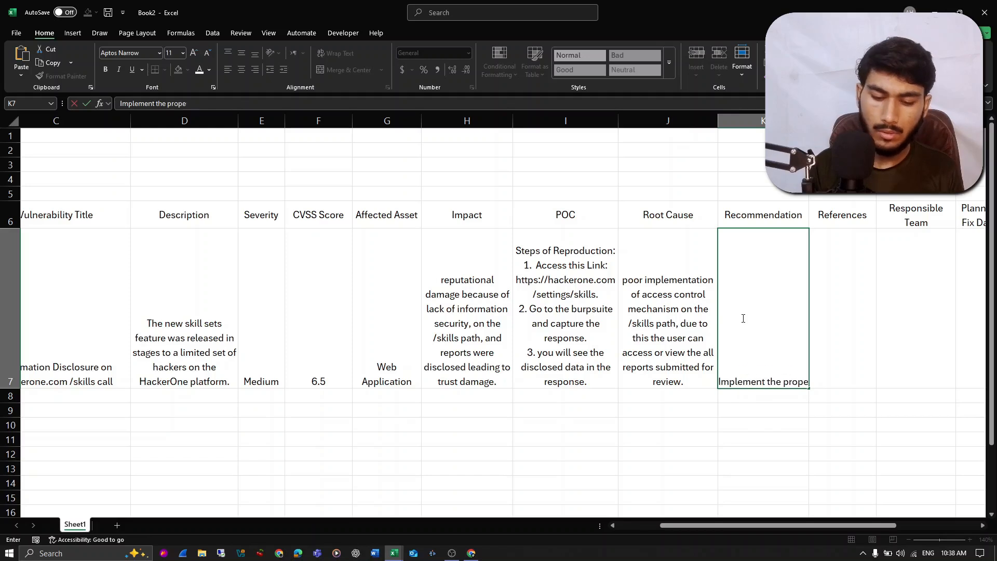
type("robust ")
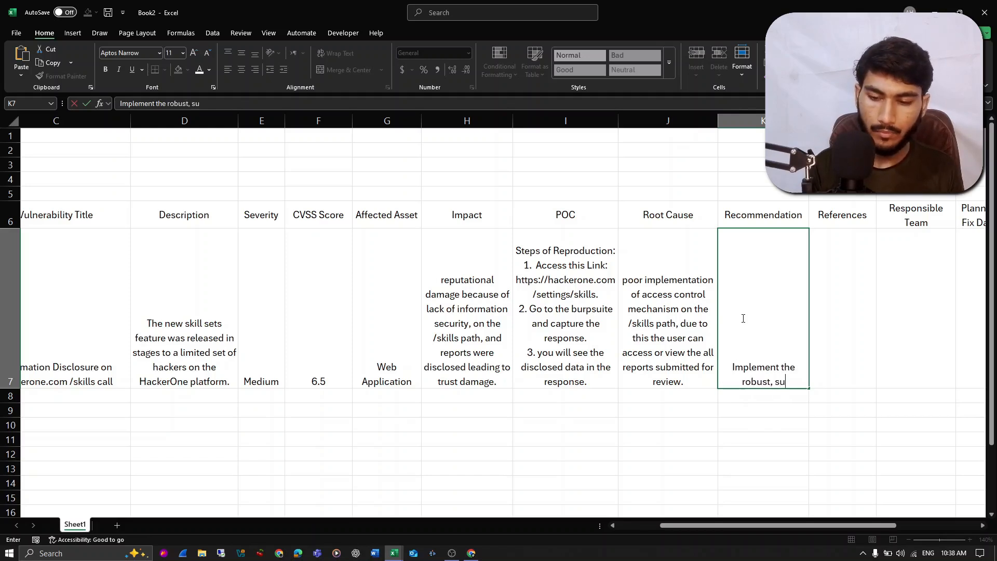
type(", secure ver")
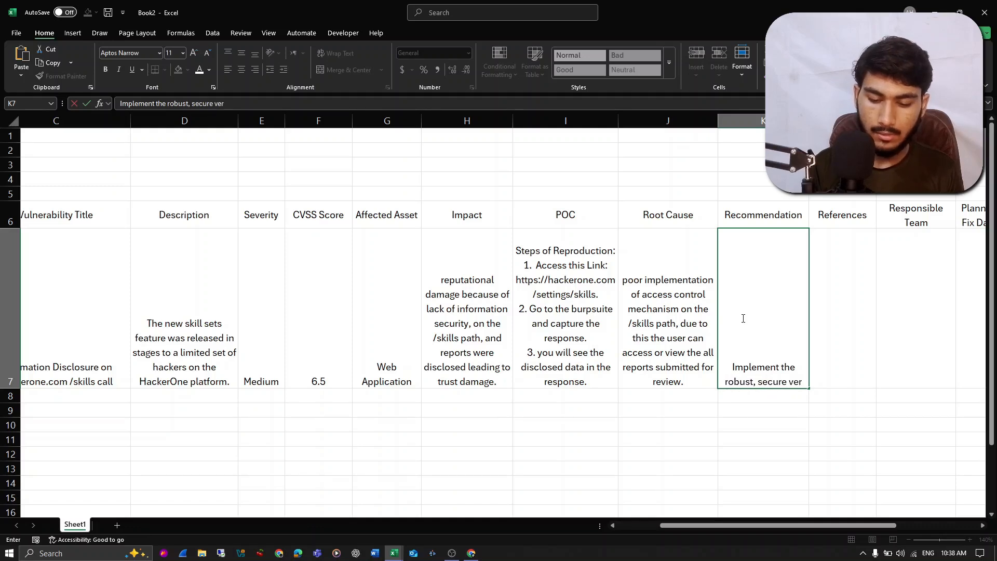
type("ification of us")
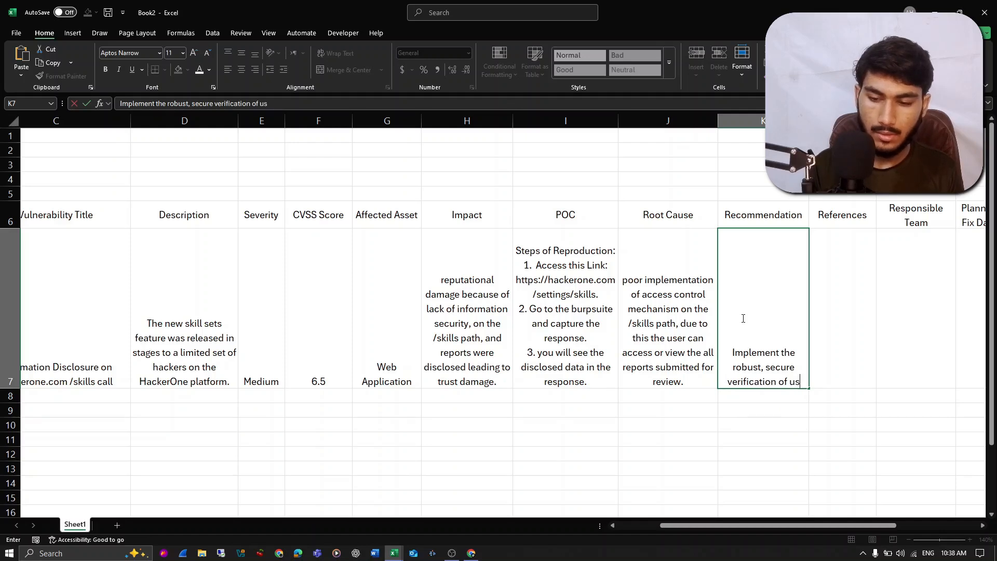
- Continue the K7 recommendation with ", secure verification of user's access, and its"
type("er's acce")
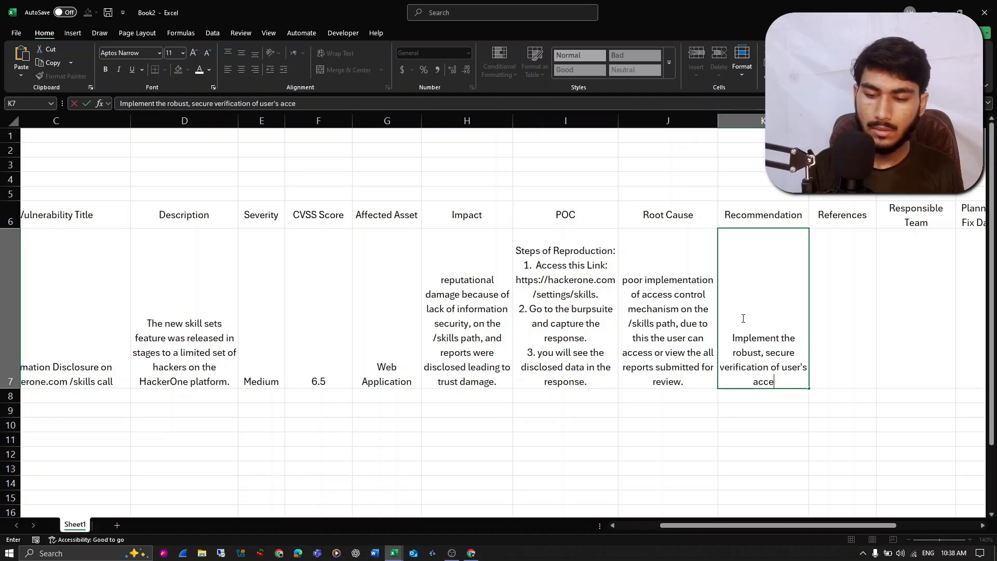
type("ss, and its privilege to accessm")
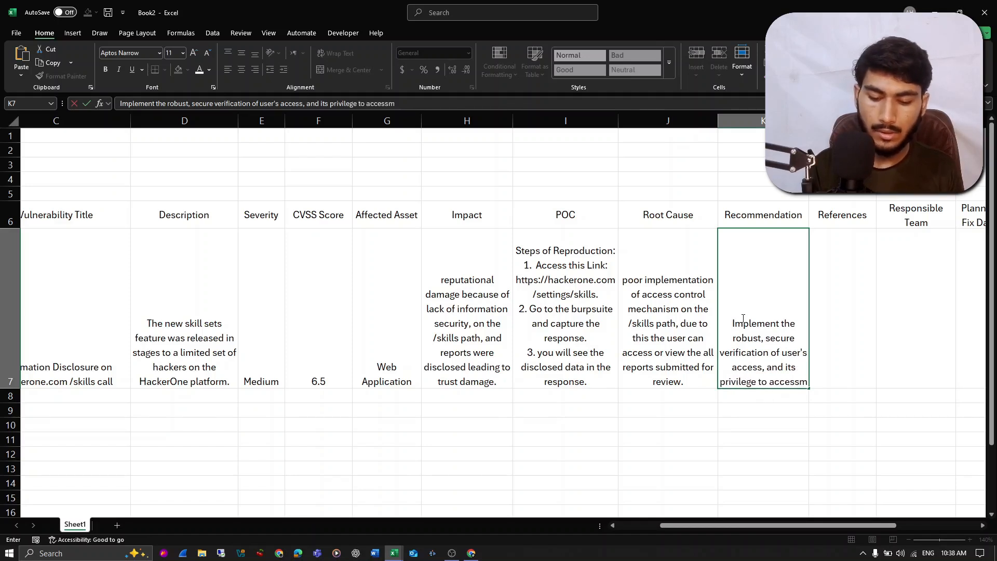
- Extend the K7 recommendation with "privilege to access, the reports, and"
key("BackSpace")
type(",")
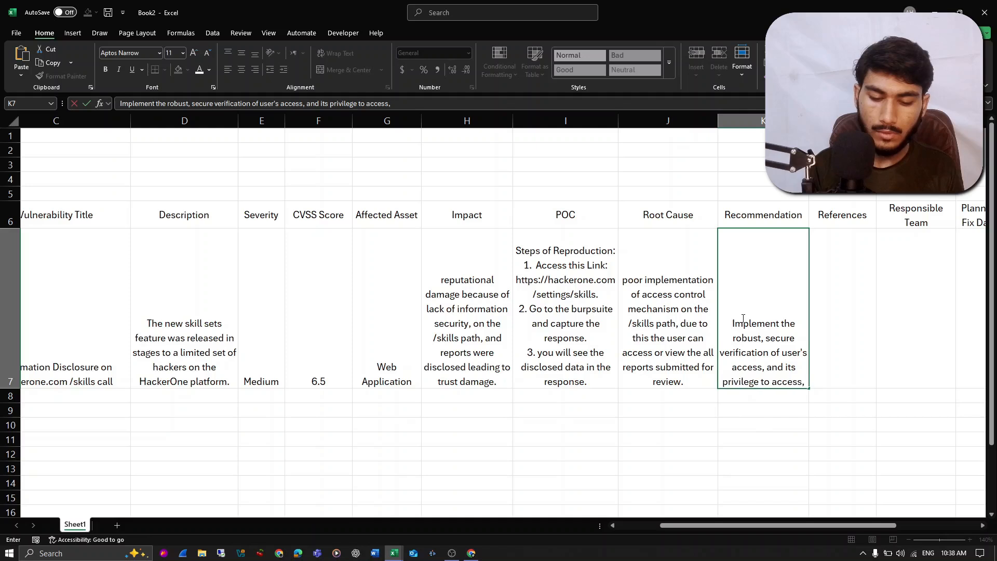
type(" the reports, and")
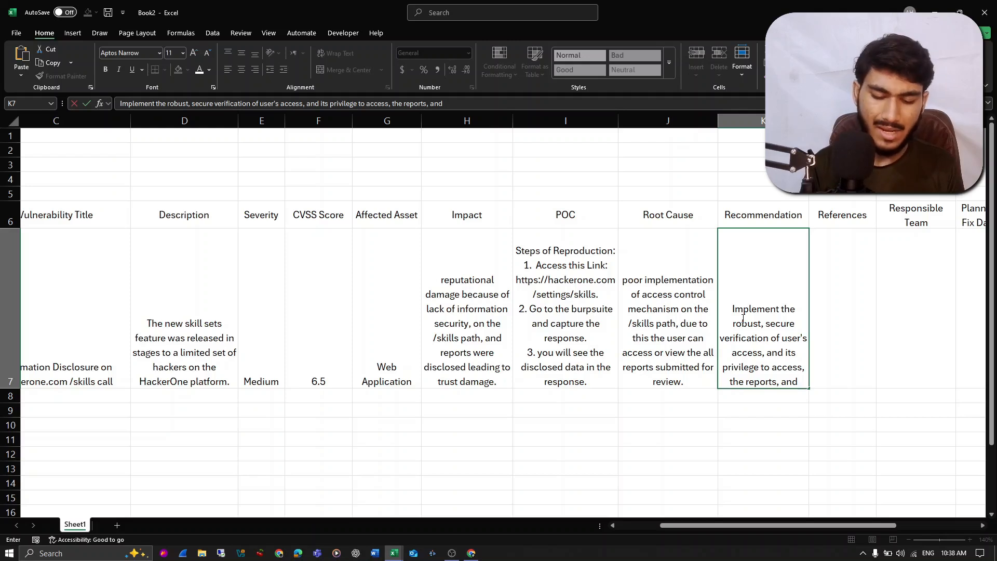
- Finish the K7 recommendation with "segementation." and commit the entry
type("segemnta")
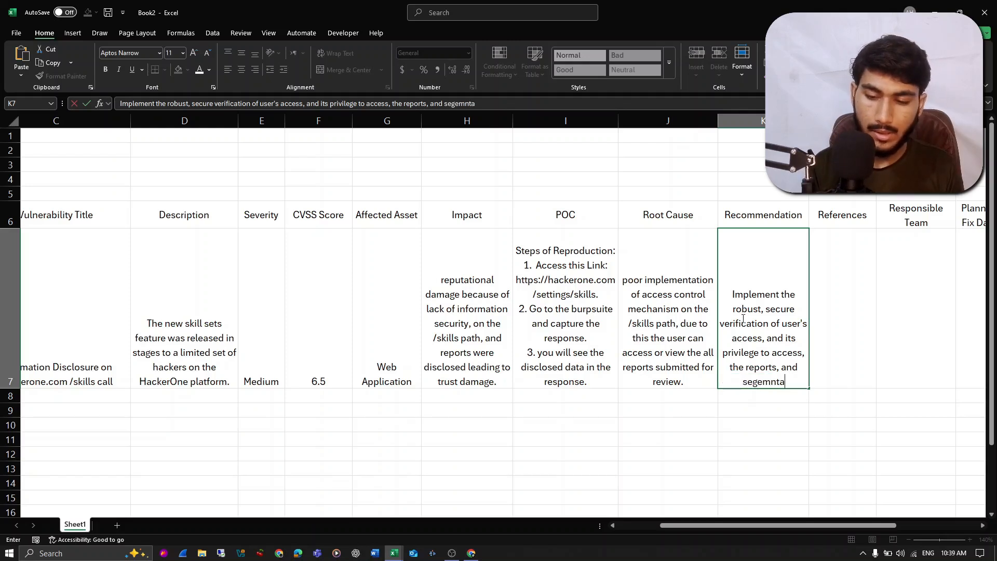
key("BackSpace")
key("BackSpace")
type("entation.")
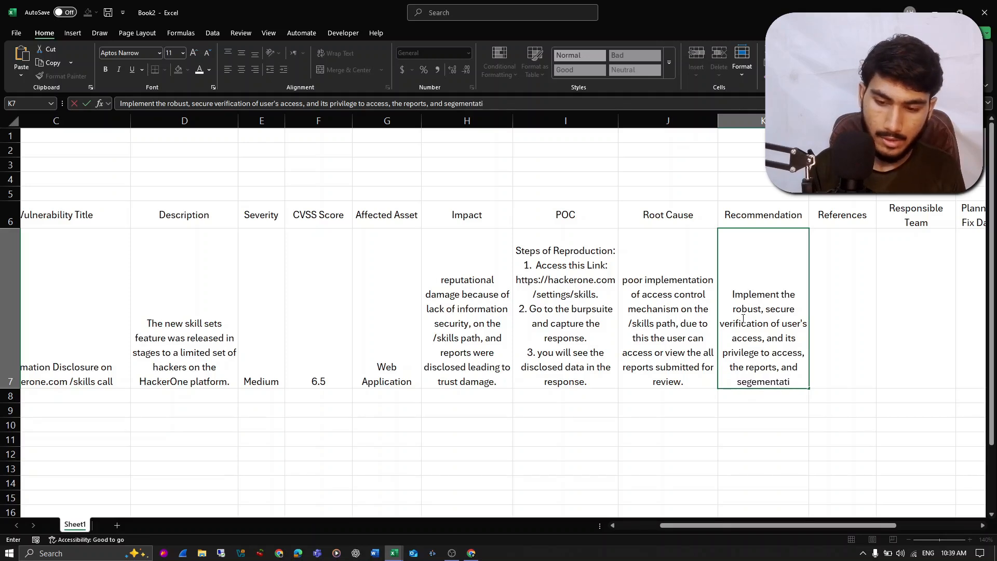
key("Return")
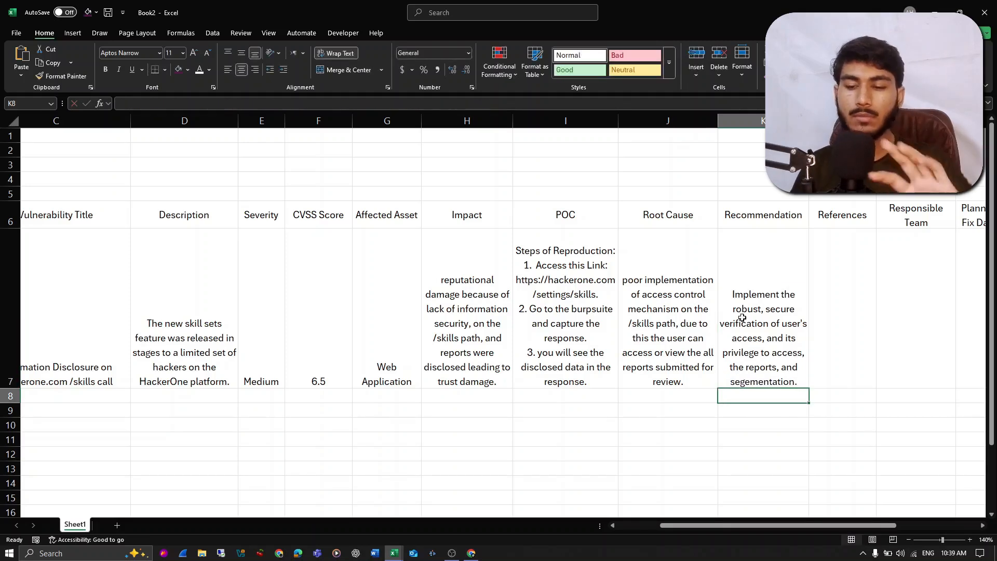
left_click(743, 317)
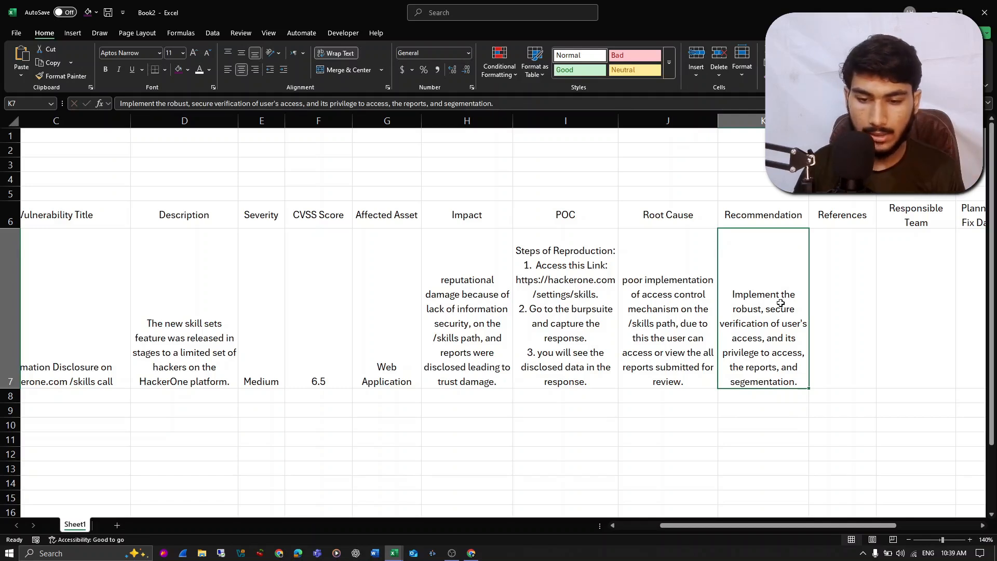
- Select the References cell L7, switch to the browser and copy the address of PortSwigger's information disclosure page
scroll(781, 303, "right", 3)
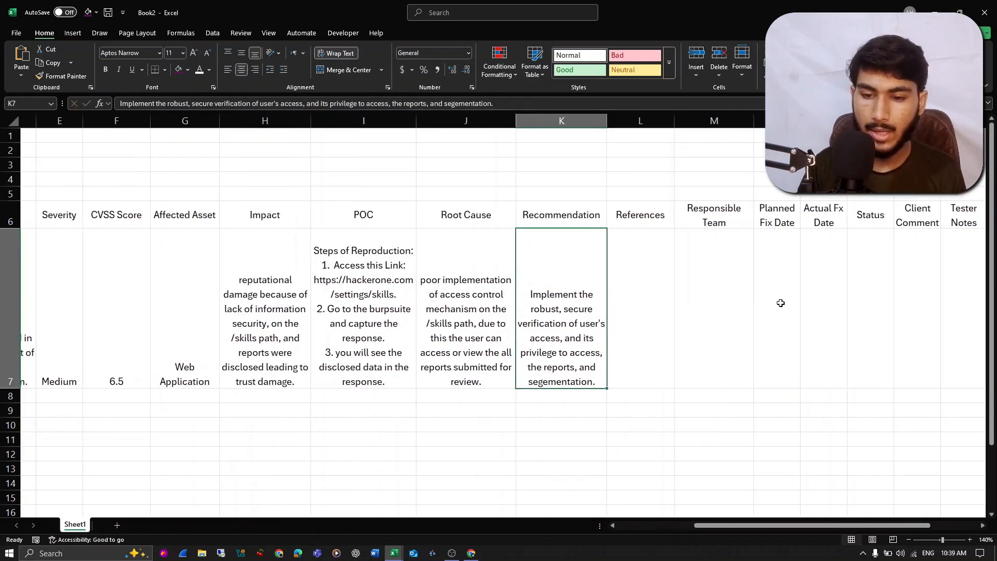
left_click(629, 262)
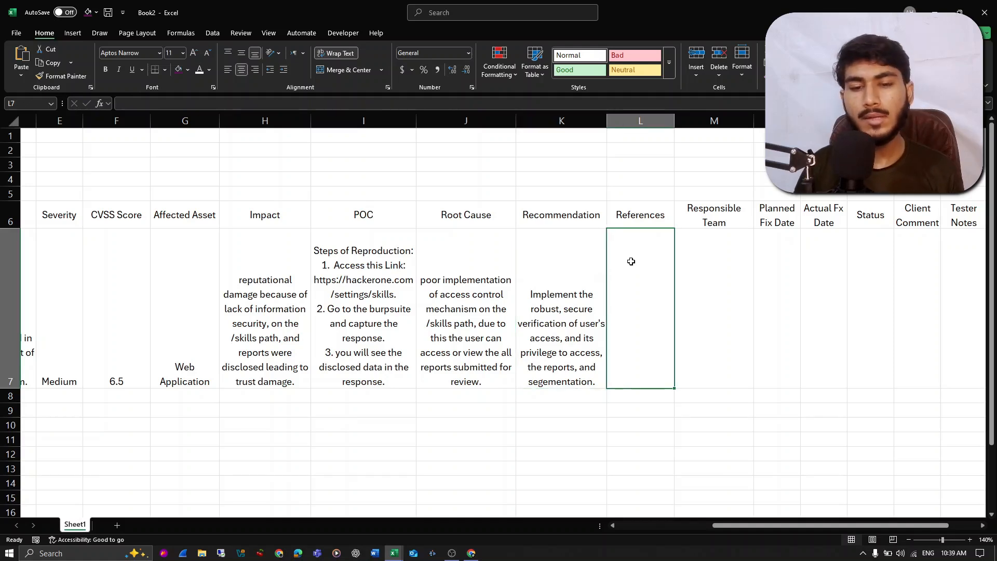
key("alt+Tab")
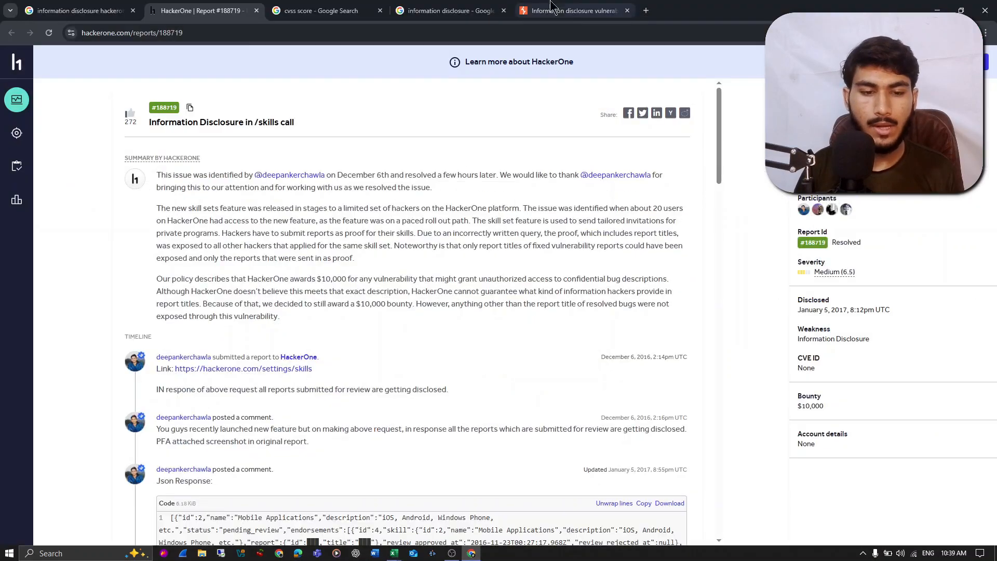
left_click(551, 7)
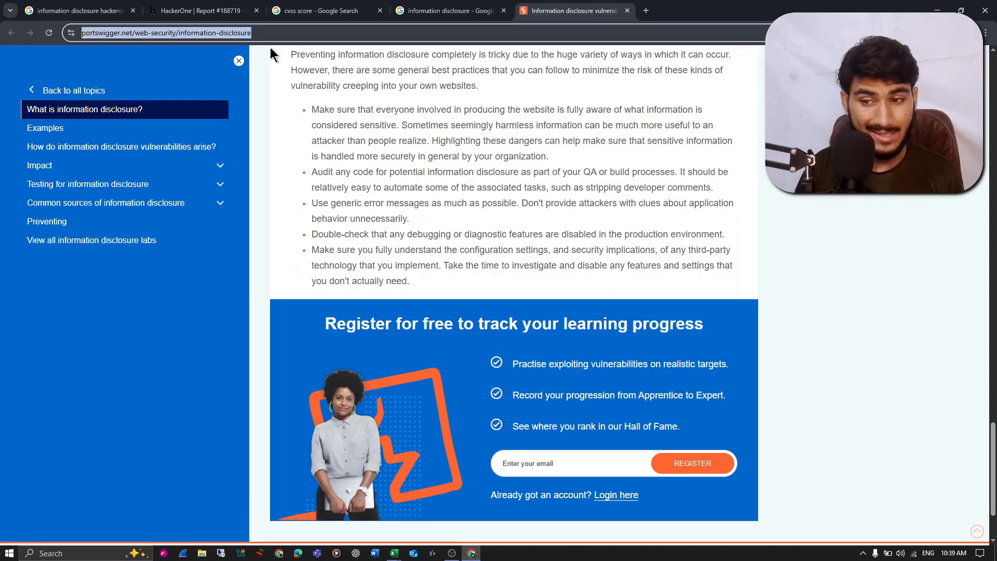
left_click_drag(991, 488, 991, 95)
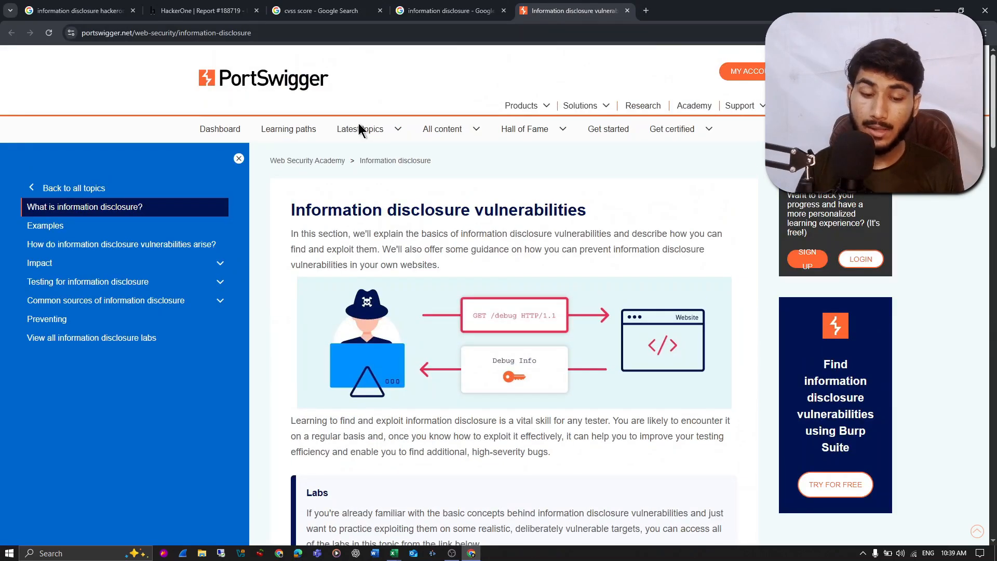
left_click(263, 34)
key("ctrl+c")
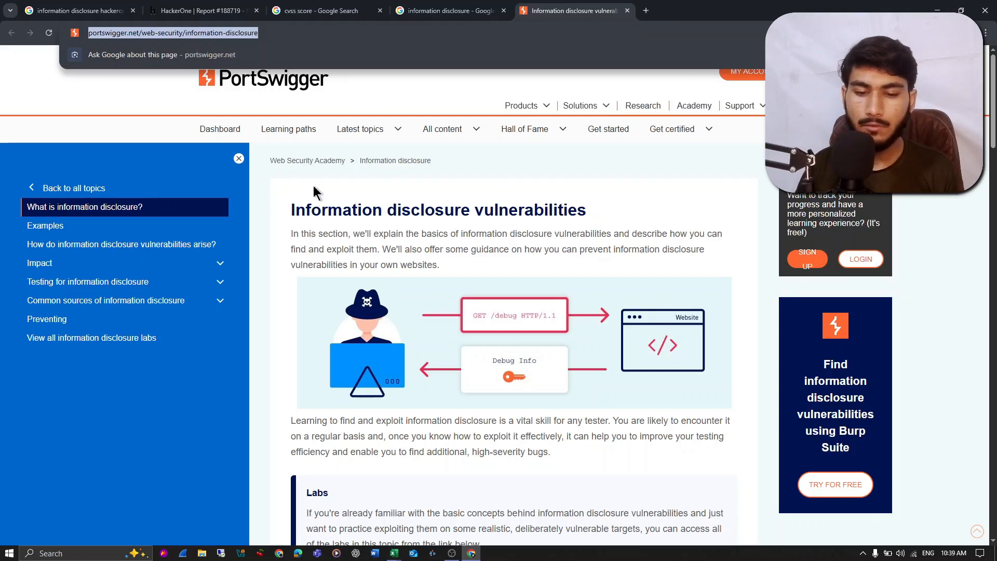
scroll(443, 216, "down", 10)
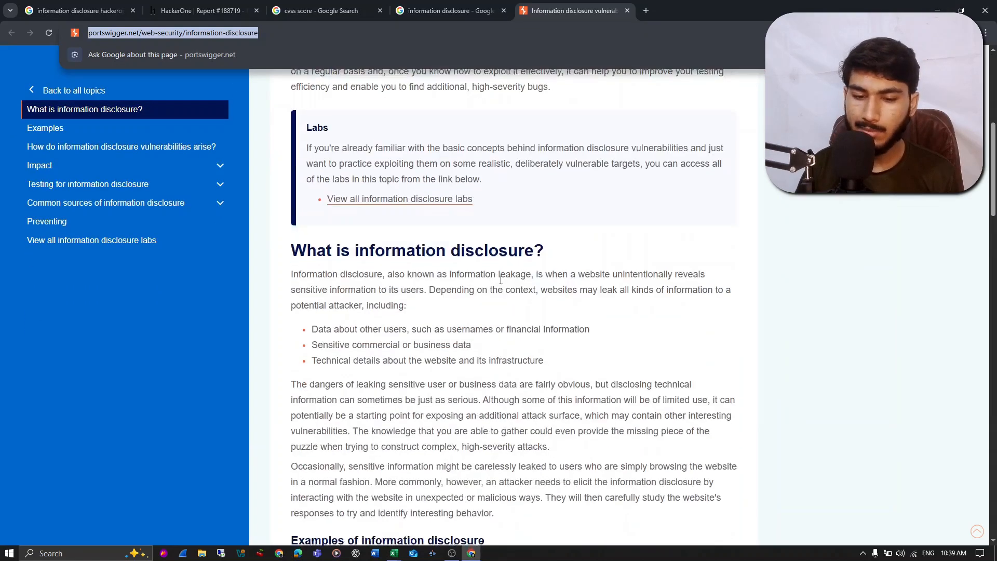
scroll(613, 193, "down", 5)
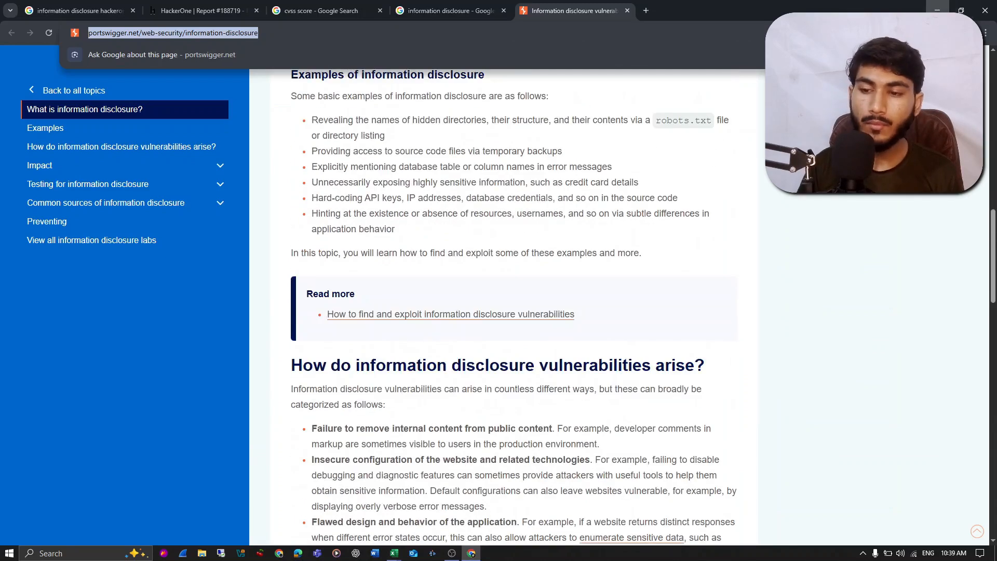
left_click(938, 10)
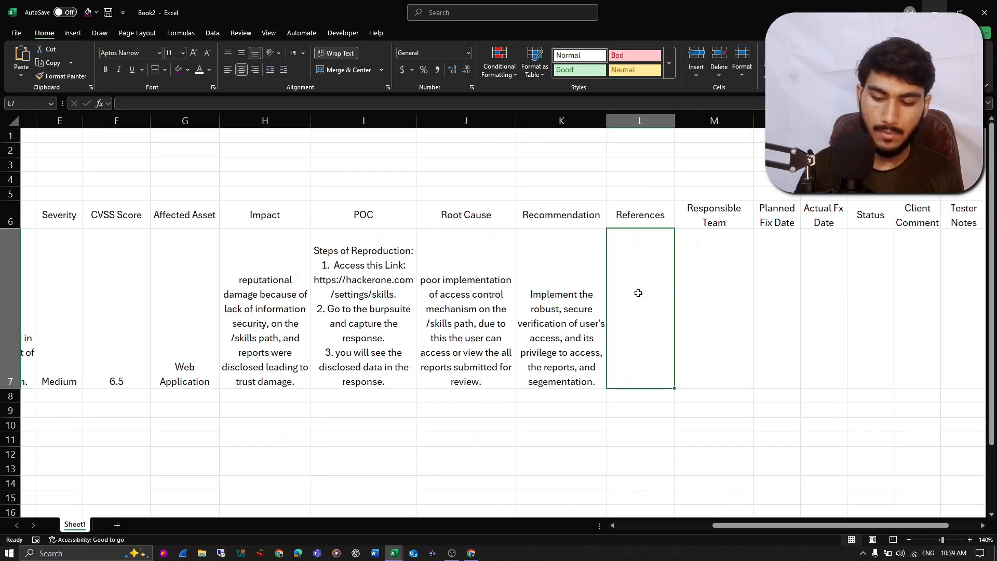
key("ctrl+v")
key("Return")
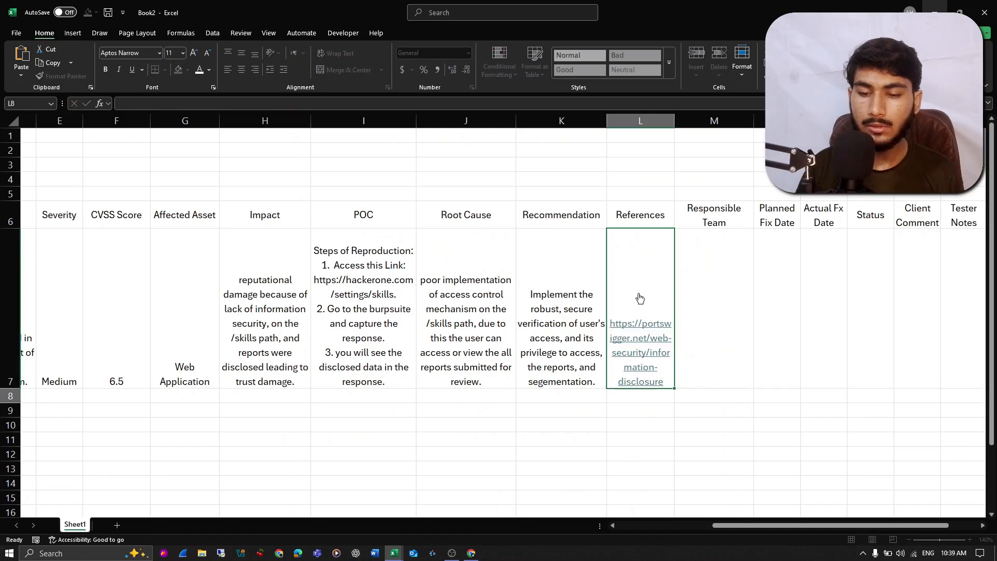
- Enter "Appliation Security Team" as the Responsible Team for WEB-01 in M7
left_click(724, 287)
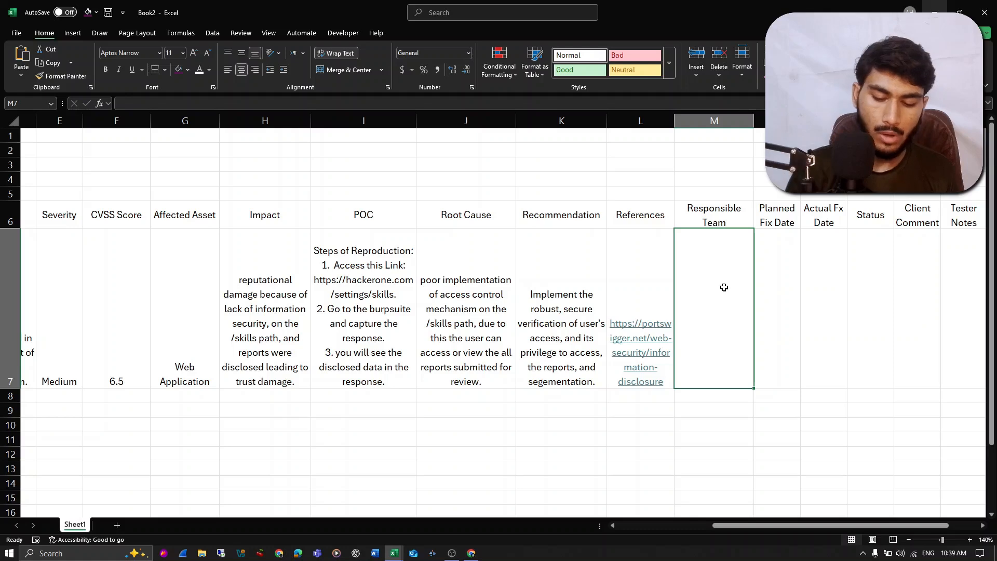
type("Appliatipon")
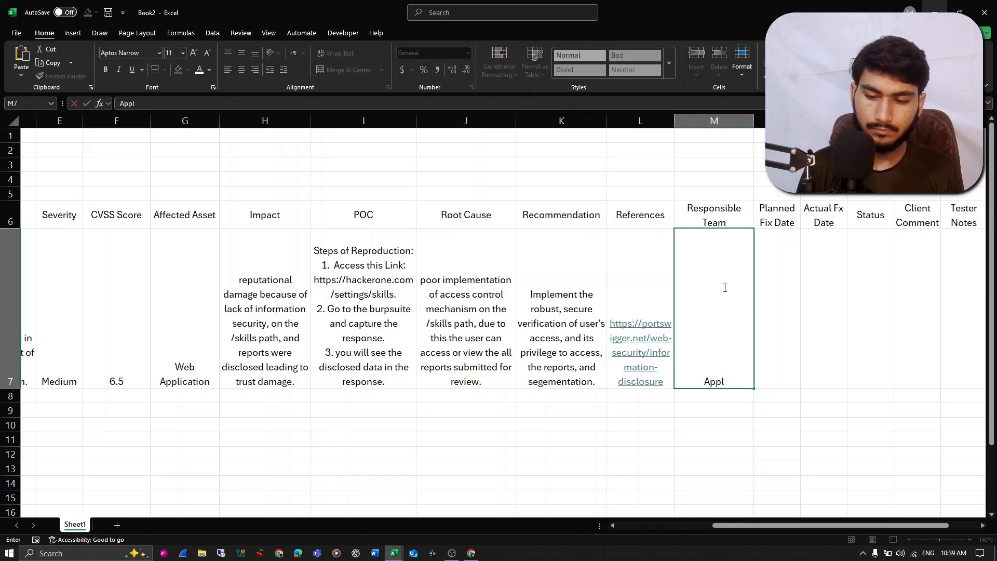
key("BackSpace")
key("BackSpace")
key("BackSpace")
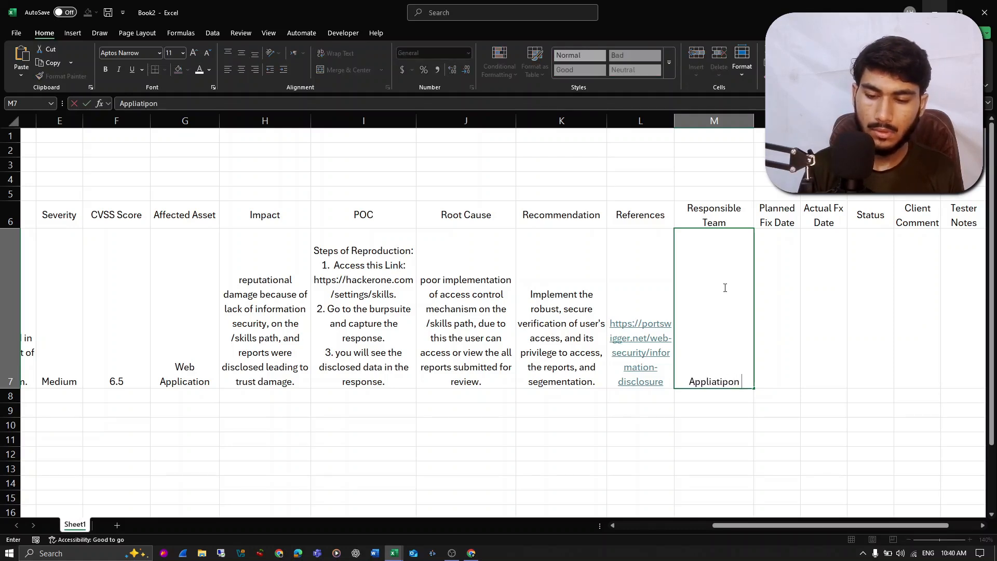
type("on Security Team")
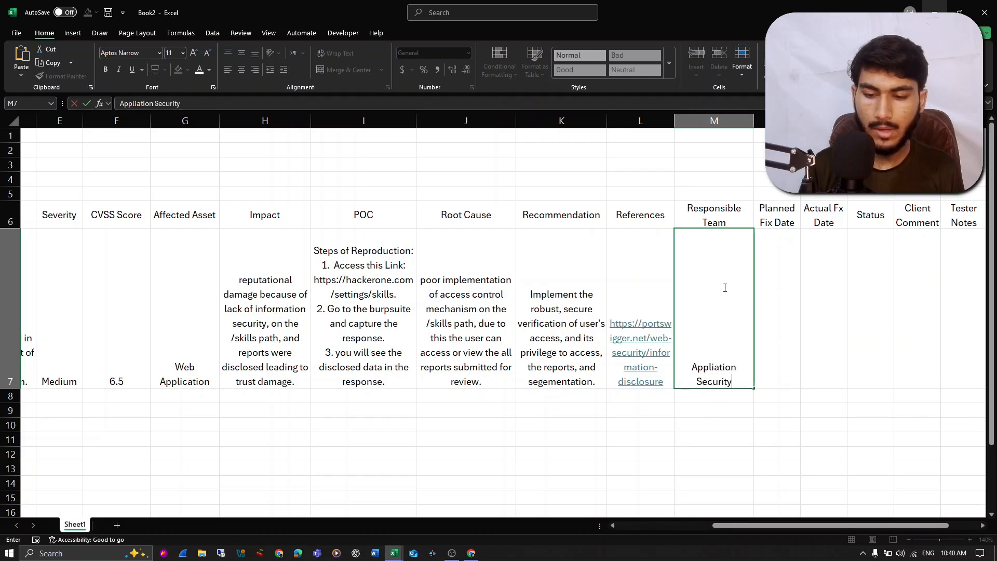
key("Return")
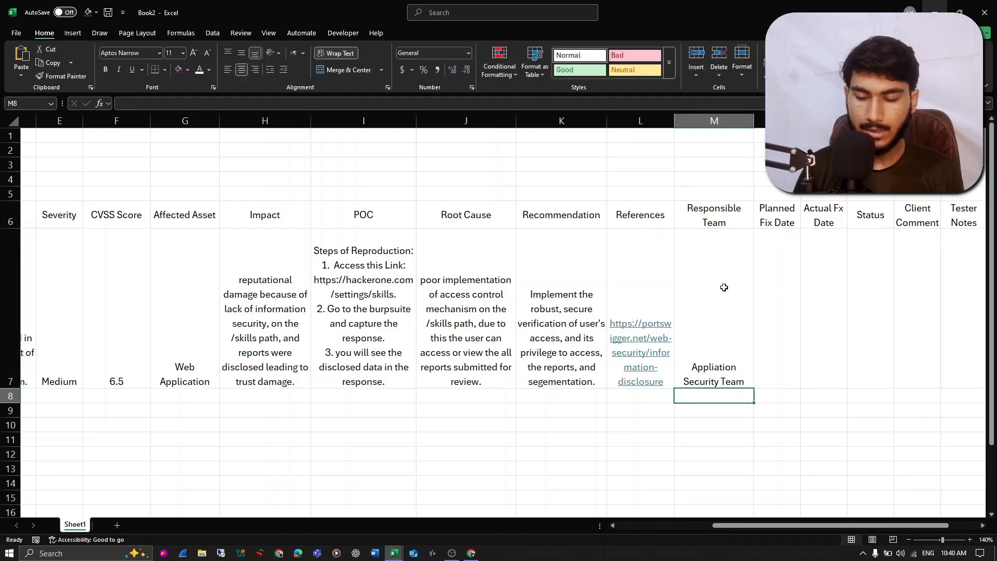
- Select the Status cell P7 in the WEB-01 row
left_click(763, 283)
left_click(817, 268)
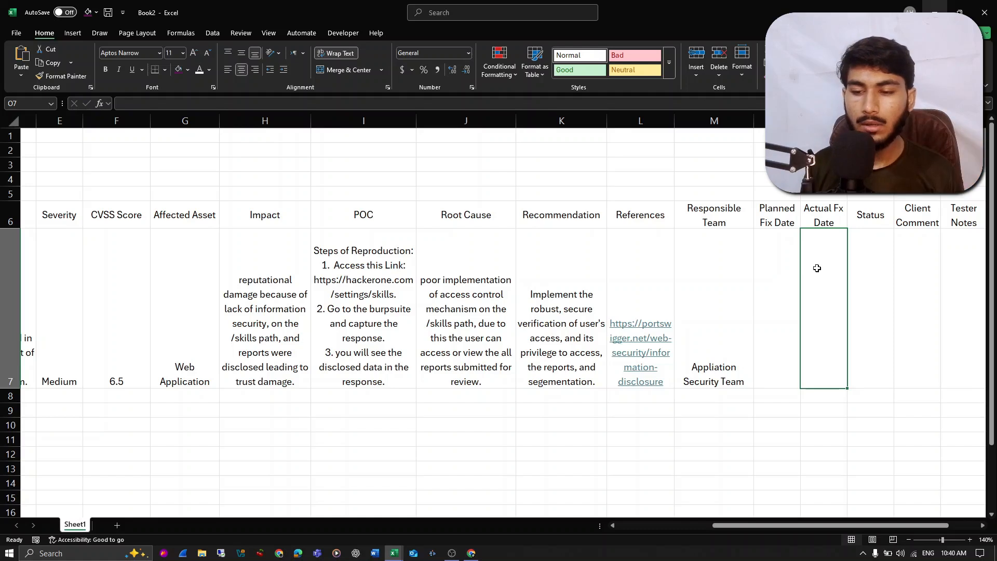
scroll(817, 268, "right", 3)
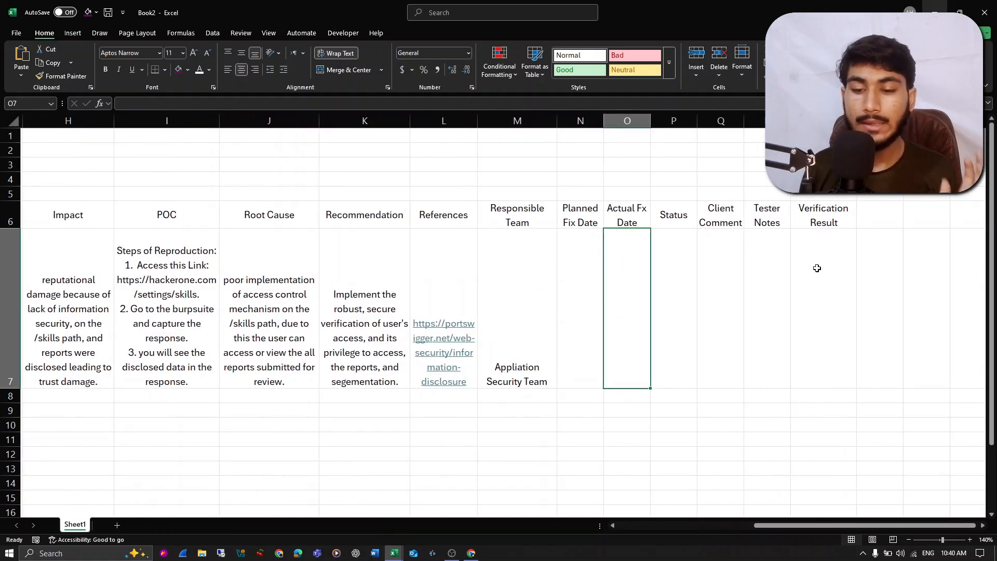
key("Right")
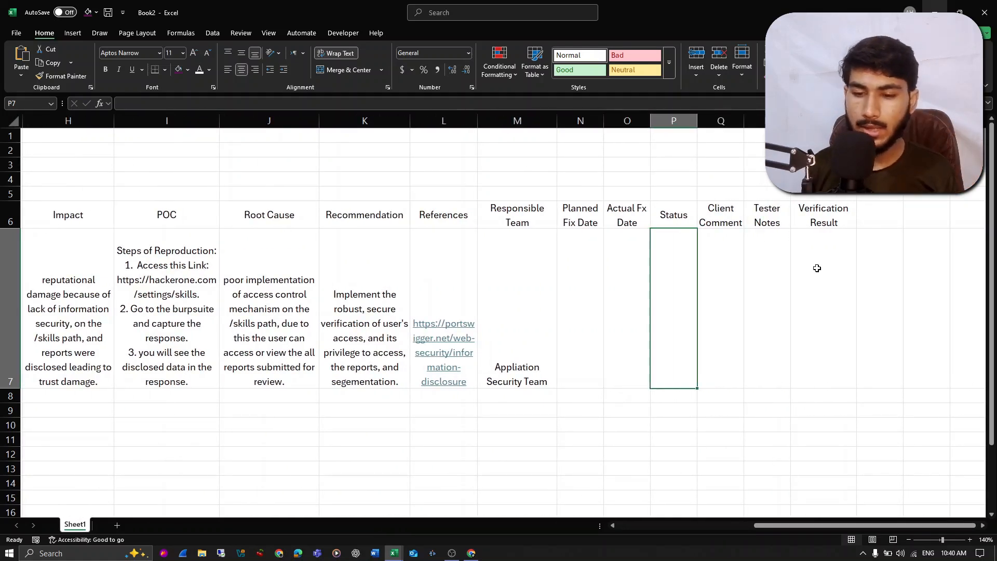
key("Right")
key("Left")
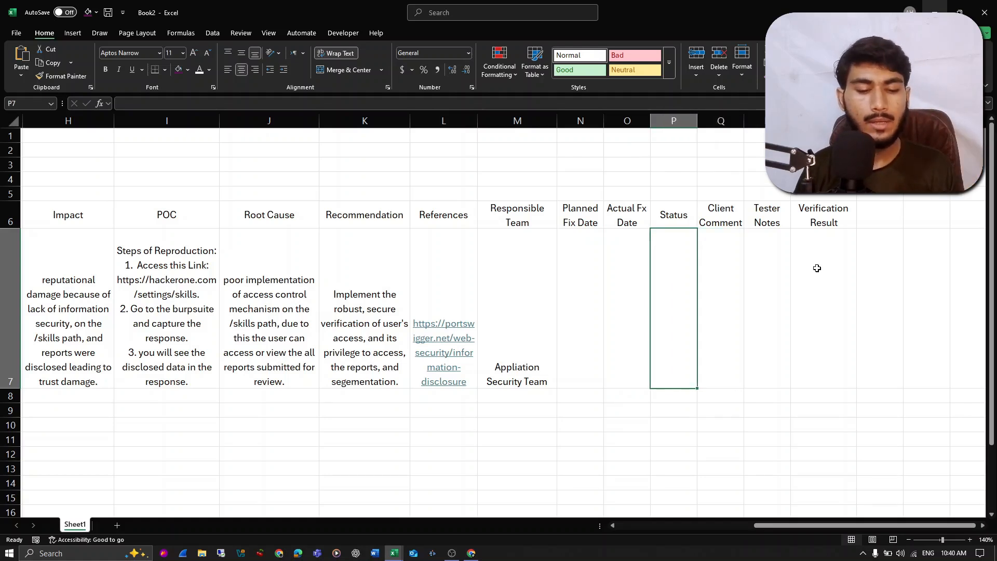
- Add a second worksheet and enter "Not Started" in cell A1 as the first status option
left_click(118, 525)
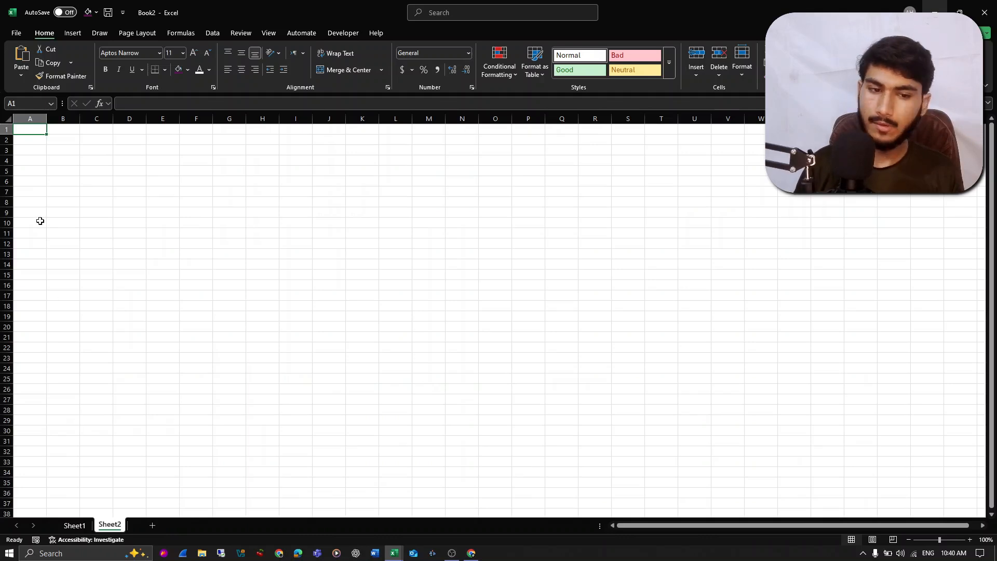
scroll(40, 221, "up", 5, "ctrl")
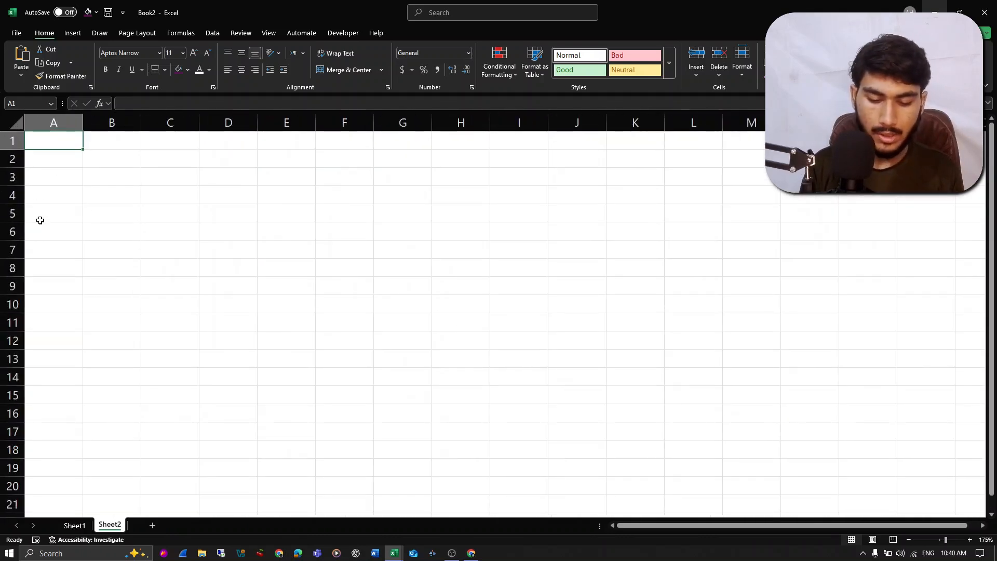
type("n=")
key("BackSpace")
key("BackSpace")
type("not")
key("ctrl+a")
type("Not Sr")
key("BackSpace")
type("tarted")
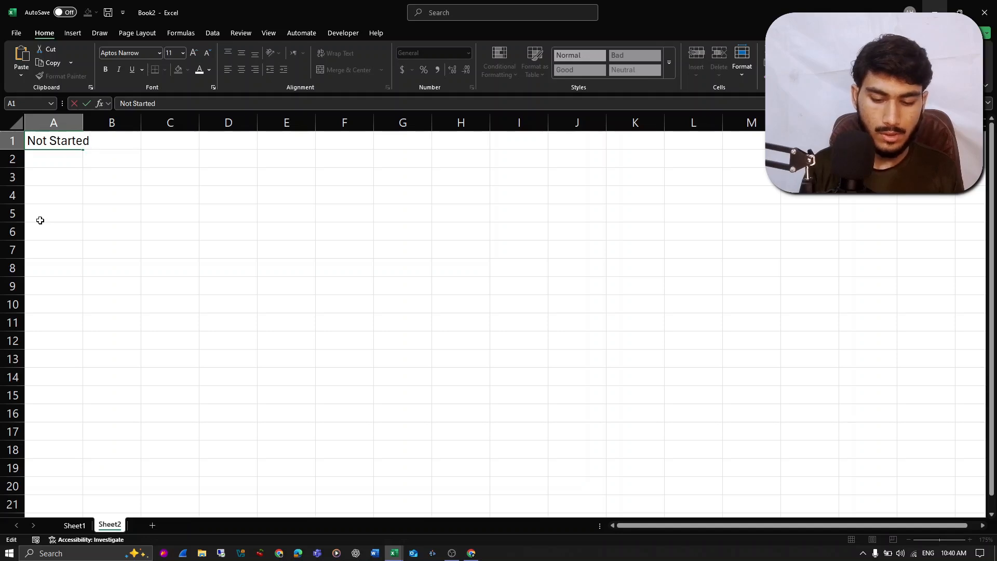
key("Return")
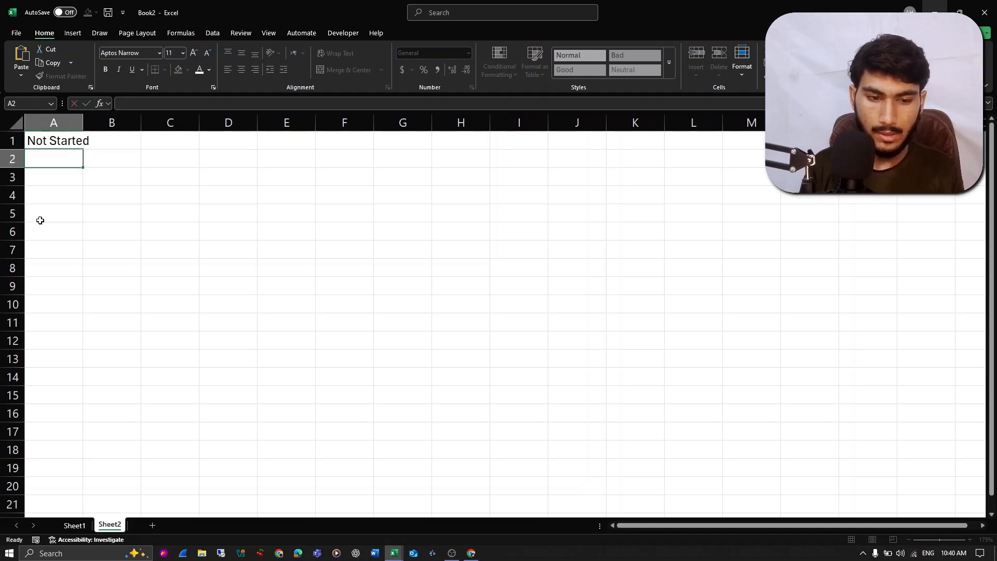
- Enter the remaining status options, "In Progress" in A2 and "Fixed" in A3
type("In Pro")
key("BackSpace")
type("rogress")
key("Return")
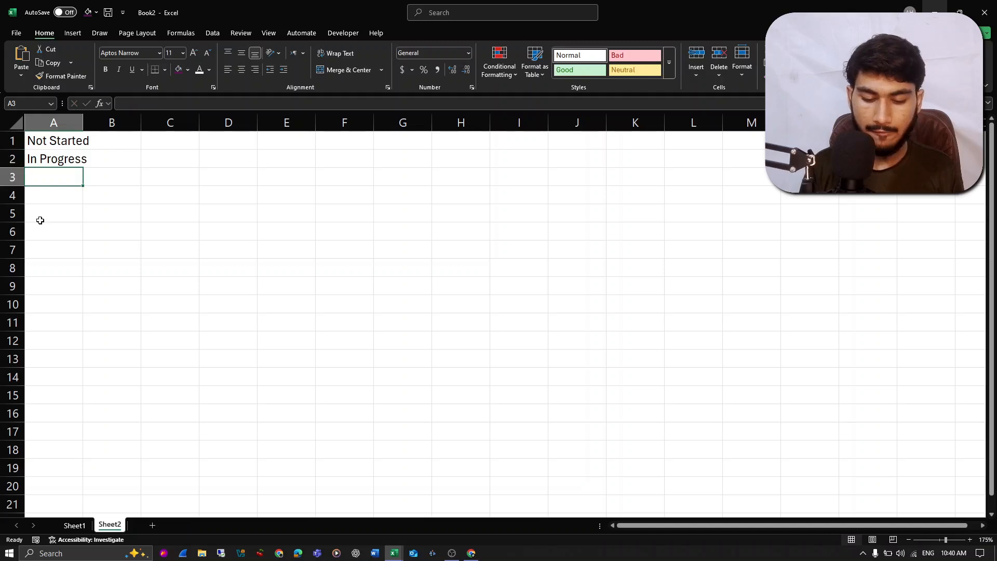
type("Fixed")
key("Return")
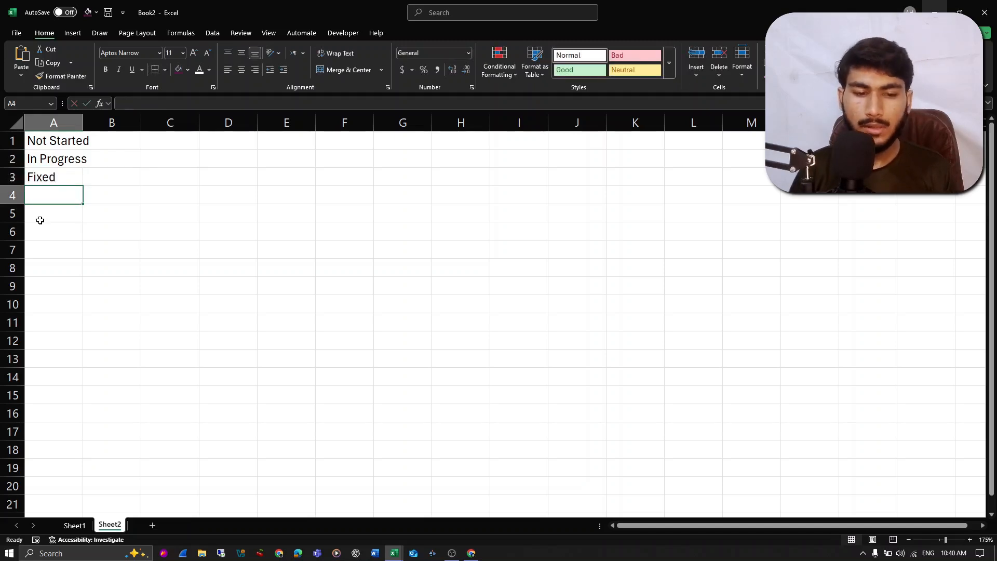
- Return to Sheet1 and set the data validation of Status cell P7 to allow a List
left_click(74, 525)
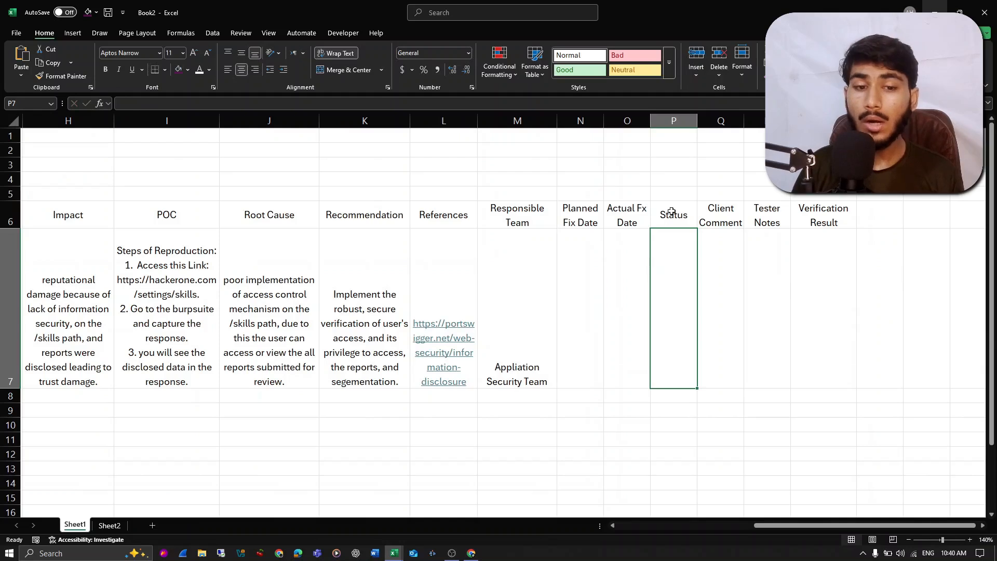
left_click(216, 33)
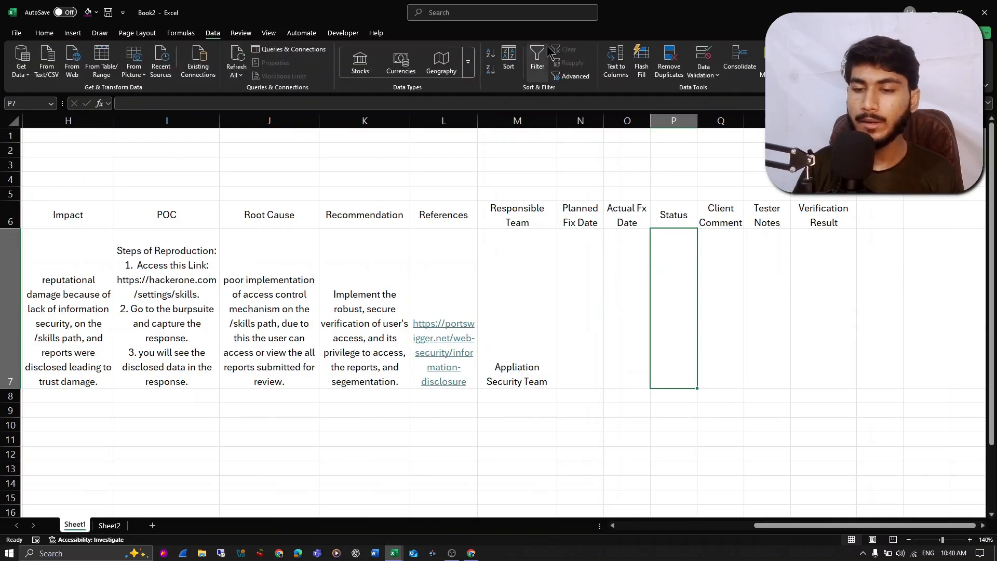
left_click(704, 58)
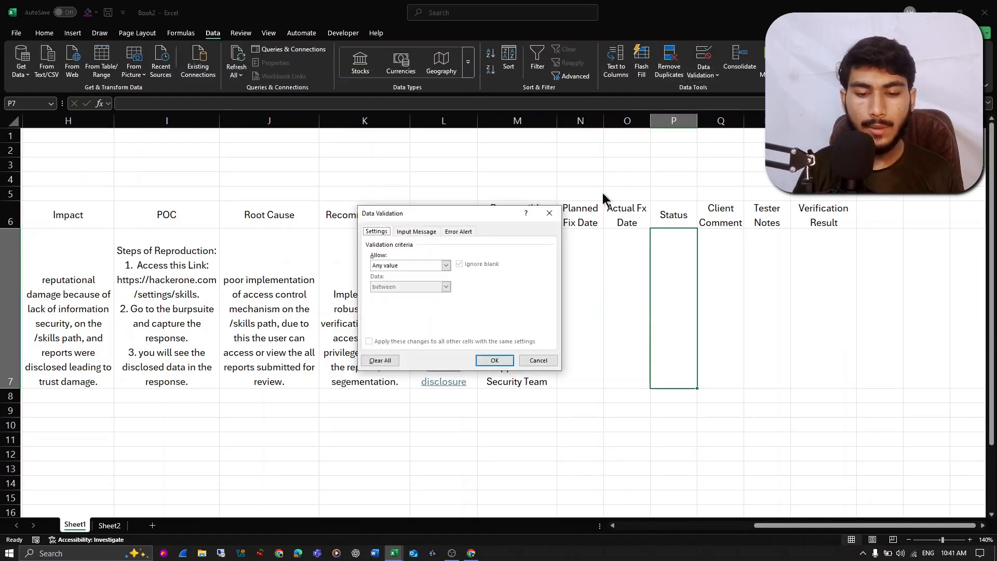
left_click(440, 267)
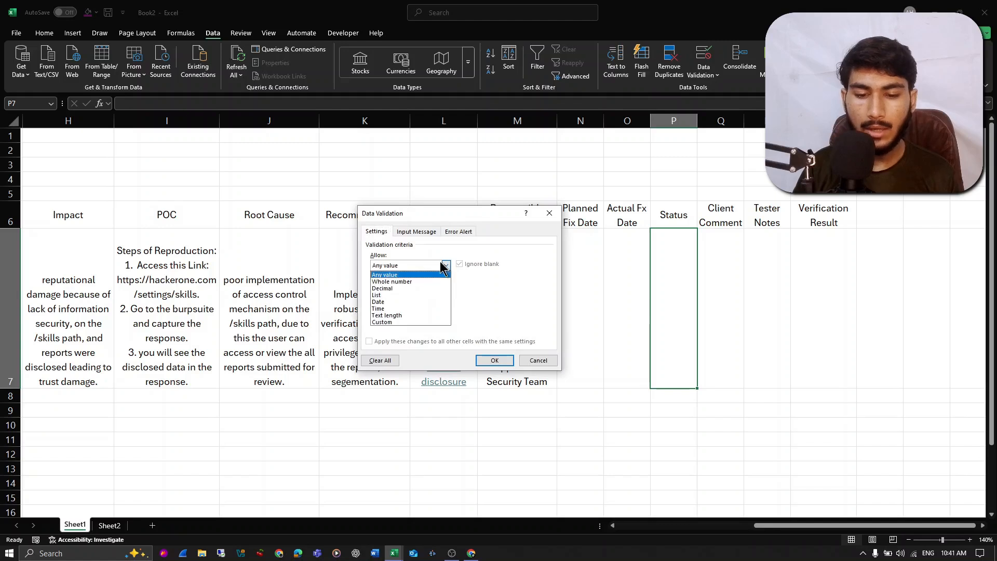
left_click(388, 300)
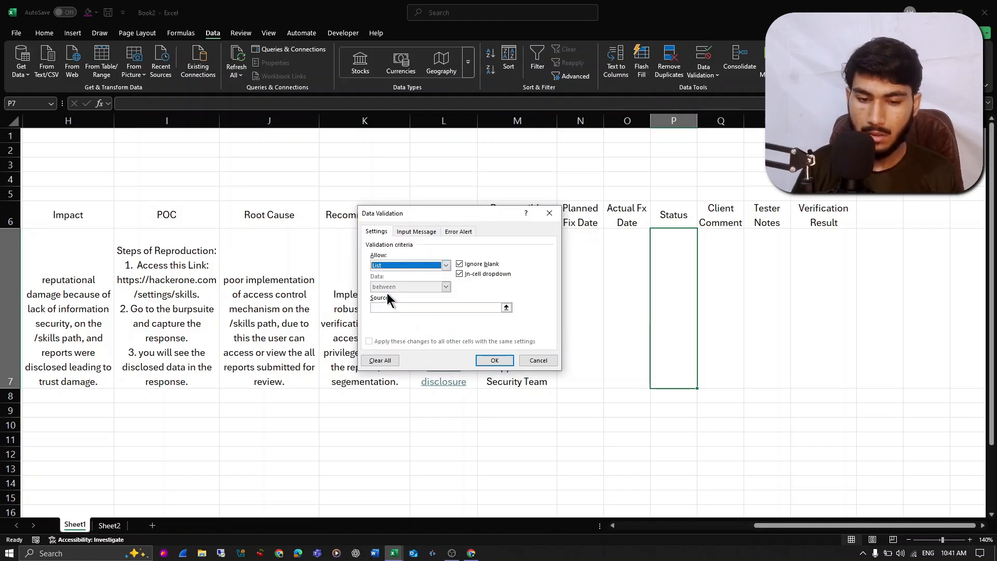
- Use Sheet2 cells A1:A3 as the validation list source and apply the rule to P7
left_click(410, 308)
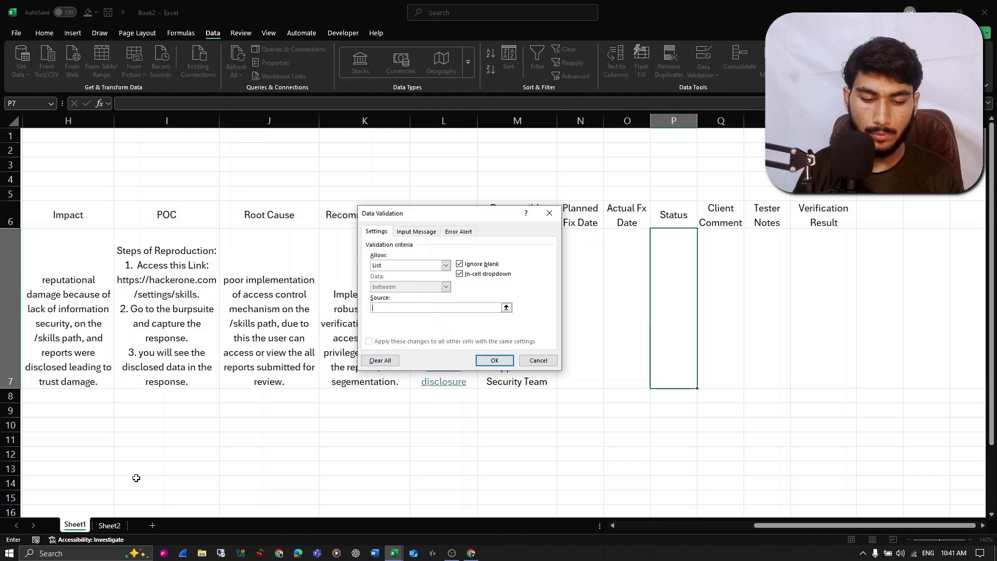
left_click(112, 528)
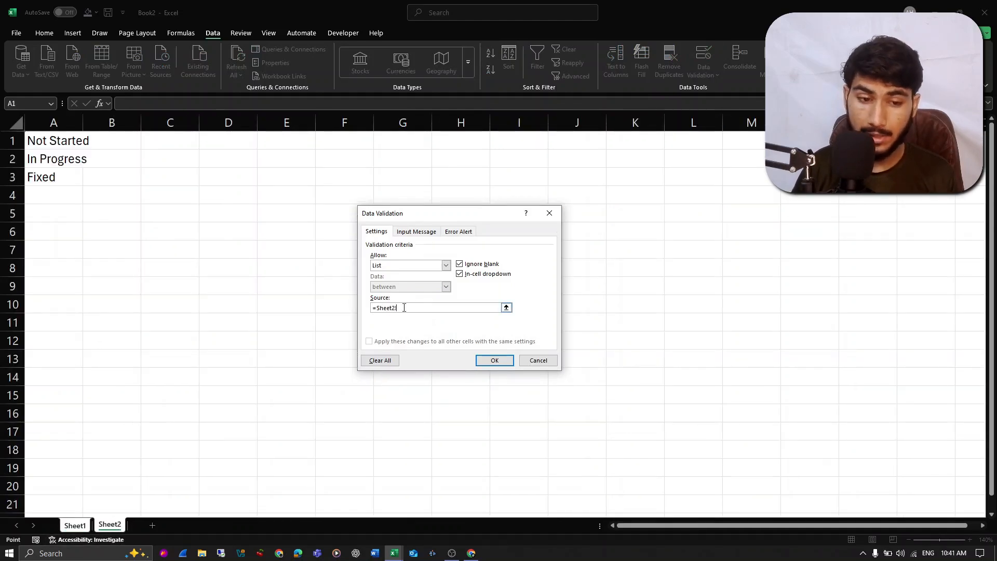
left_click_drag(53, 147, 78, 180)
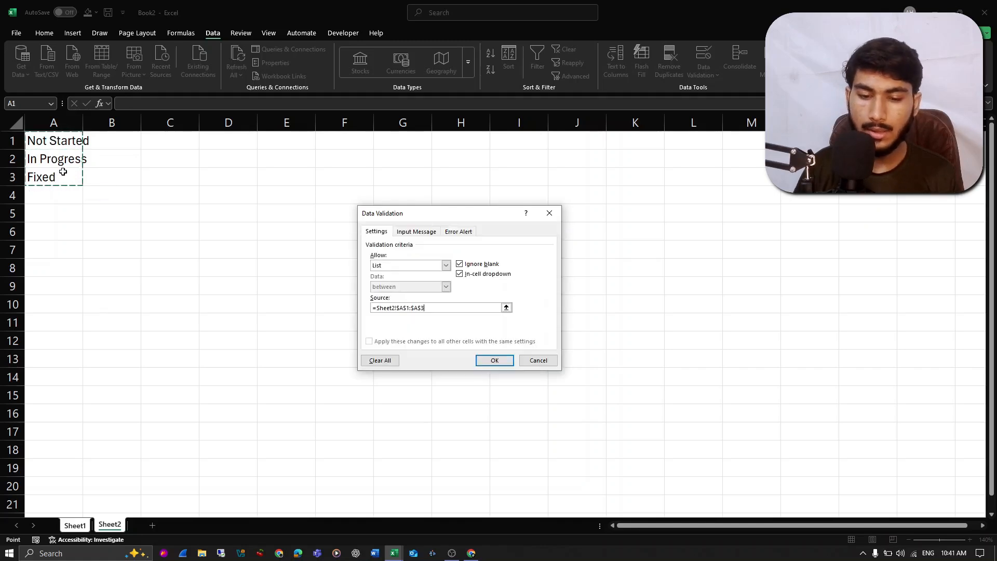
left_click(500, 361)
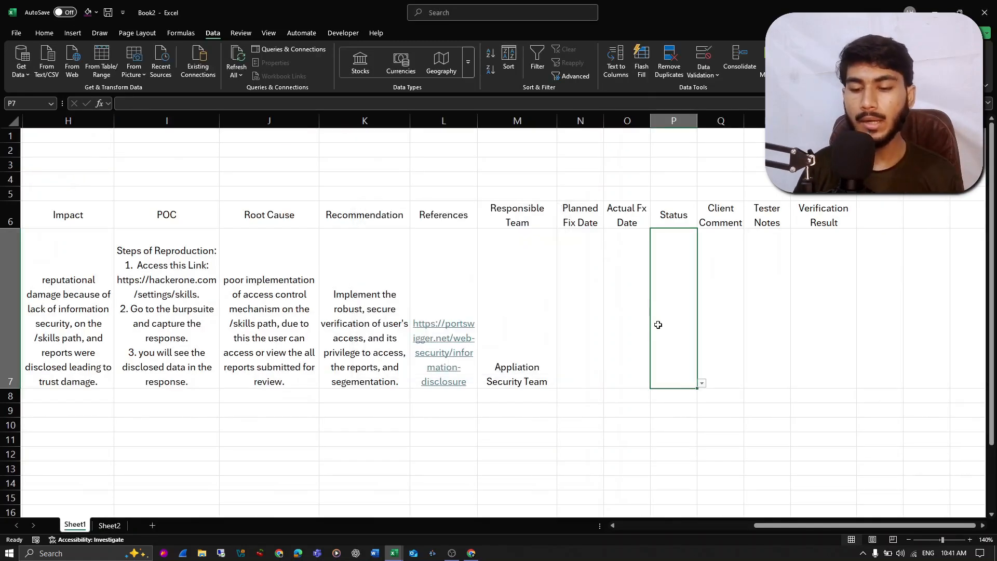
- Try the status list in P7 by choosing Not Started and then In Progress
left_click(701, 385)
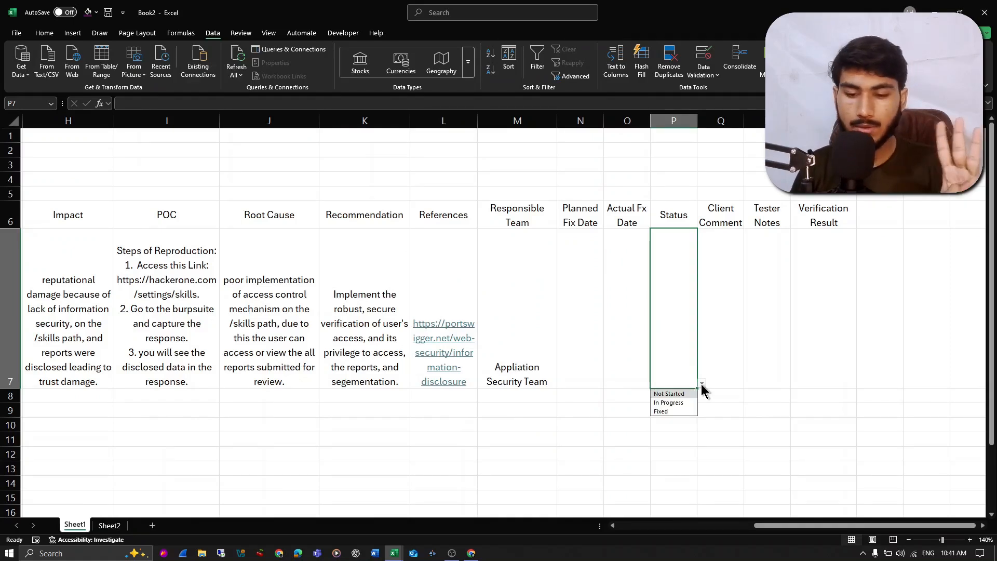
left_click(670, 395)
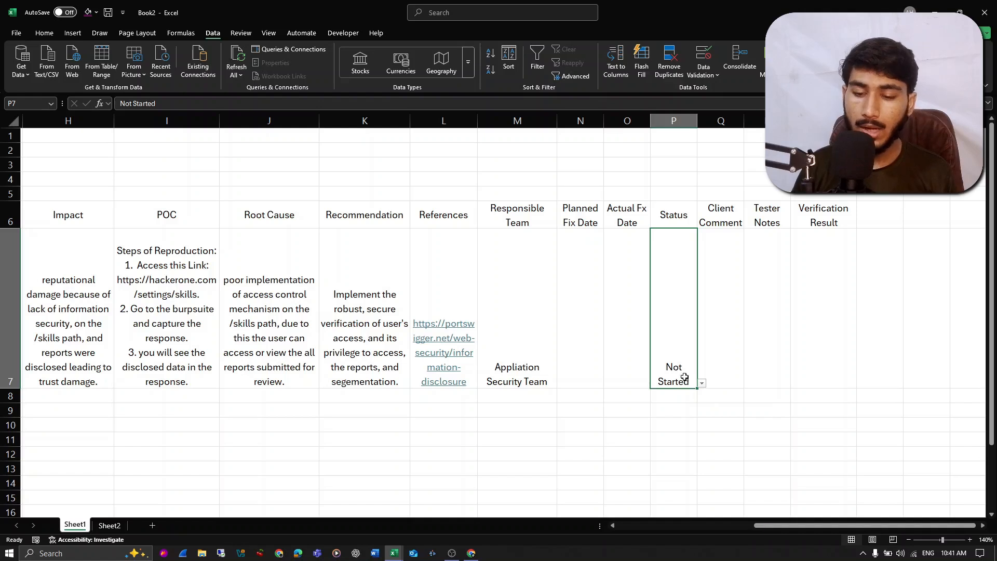
left_click(701, 383)
left_click(677, 404)
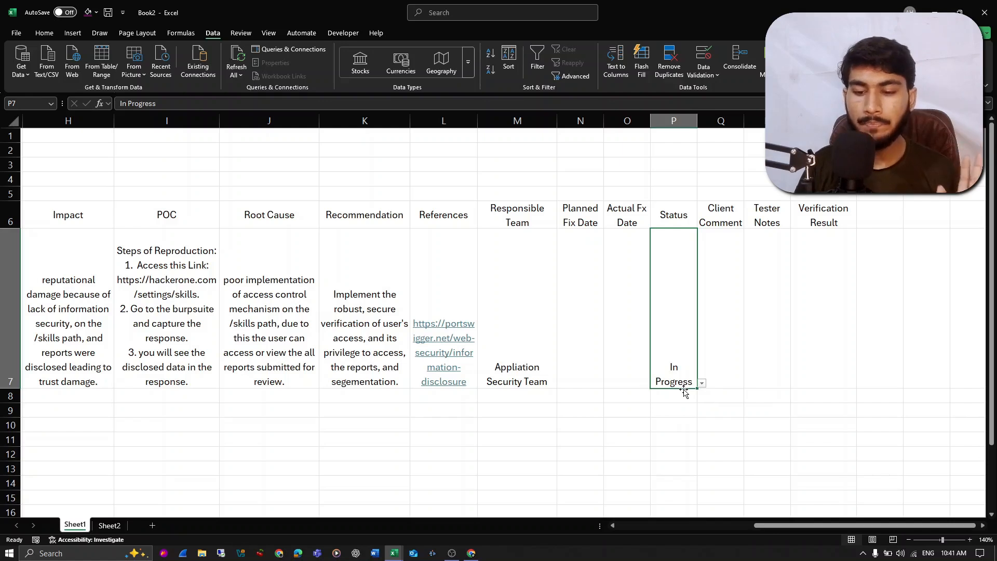
- Set the WEB-01 status in P7 to Fixed
left_click(701, 383)
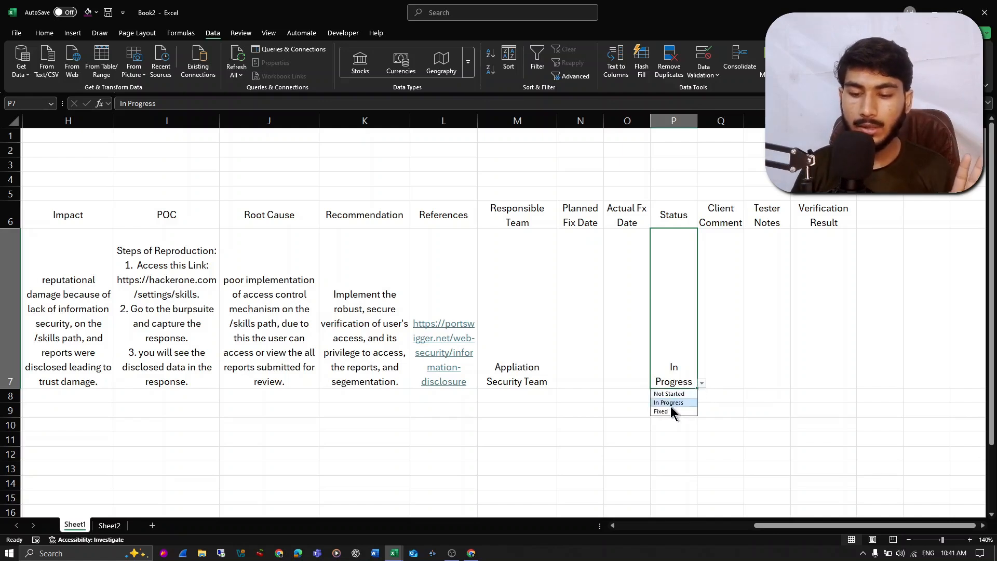
left_click(673, 409)
left_click(701, 384)
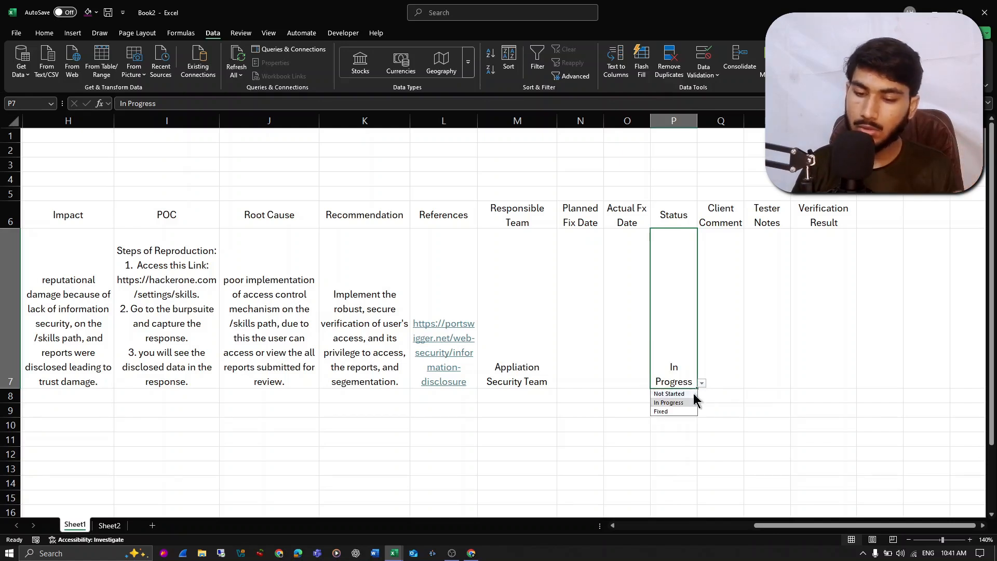
left_click(665, 411)
left_click(732, 325)
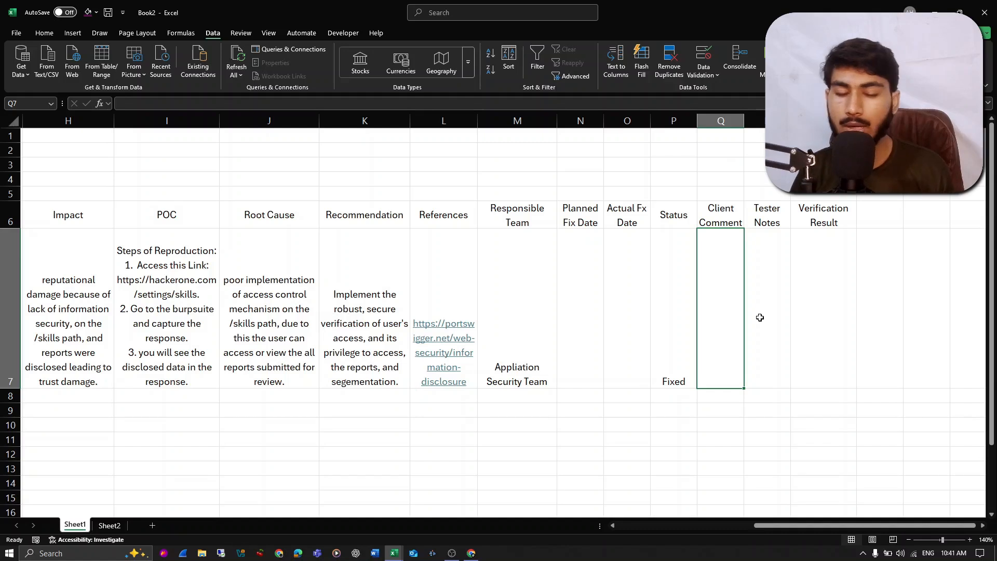
left_click(382, 289)
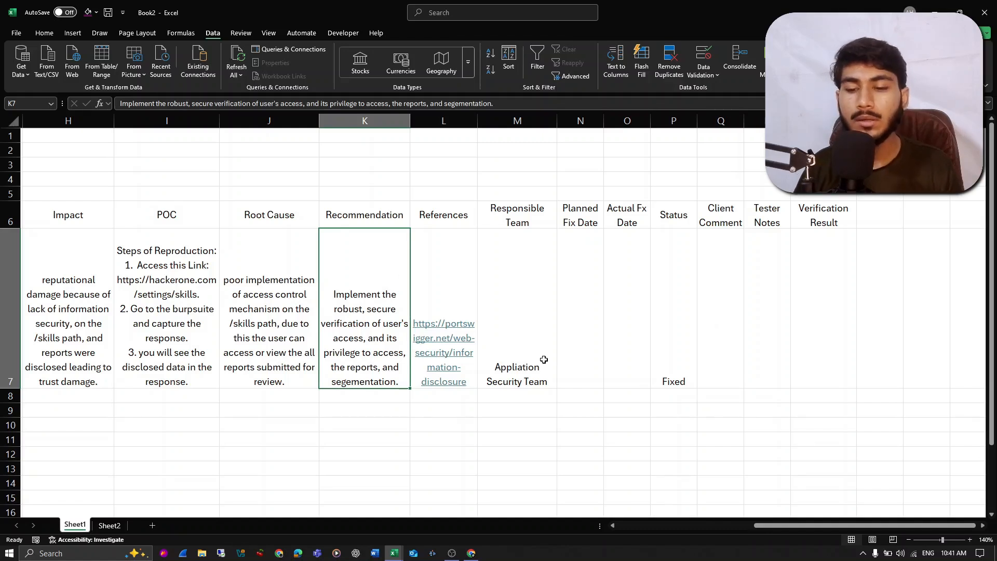
left_click(694, 277)
left_click(709, 270)
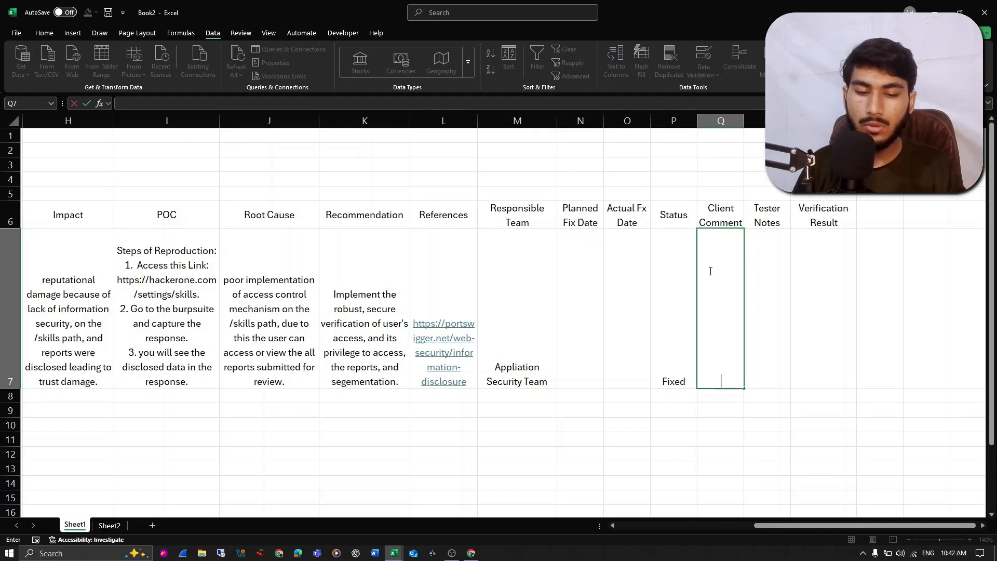
left_click(313, 288)
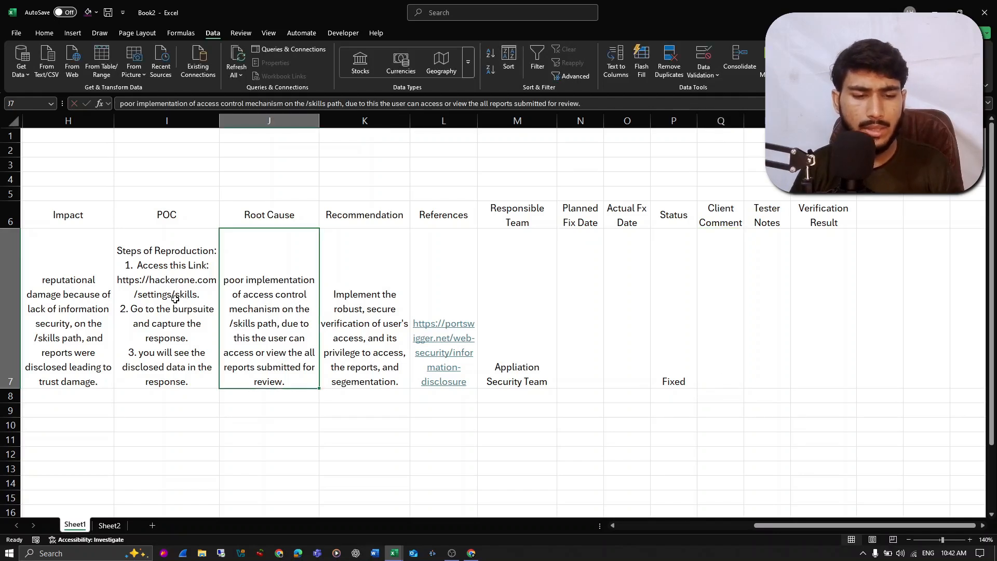
left_click(734, 257)
left_click(774, 252)
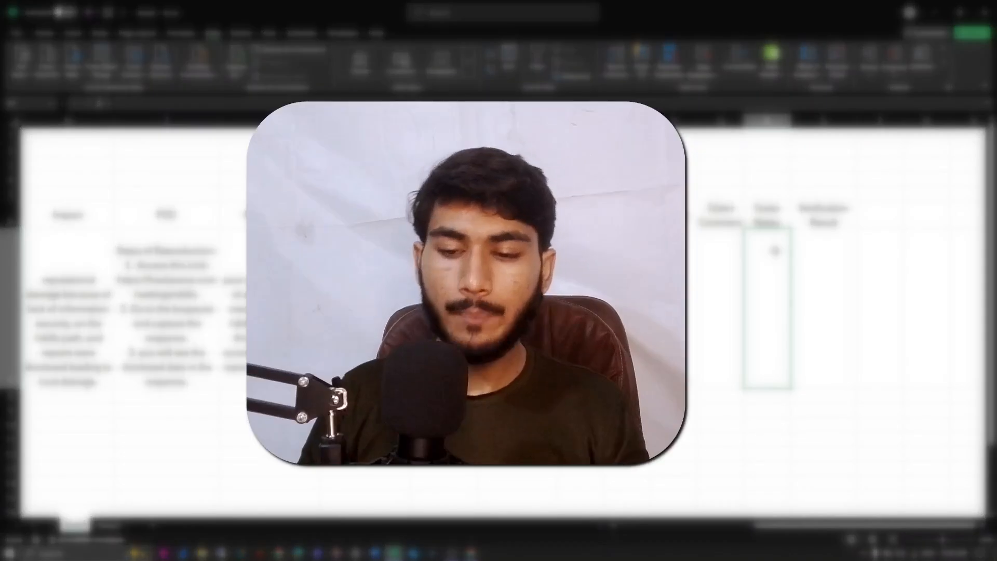
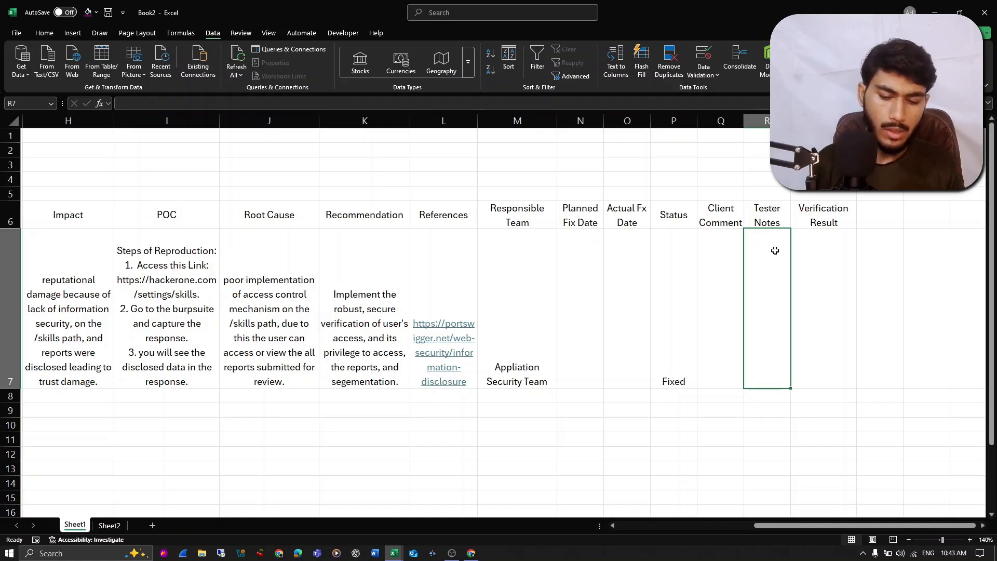
- Enter the tester note "you can use this "xyz" extension" for WEB-01 in cell R7
type("you can use th")
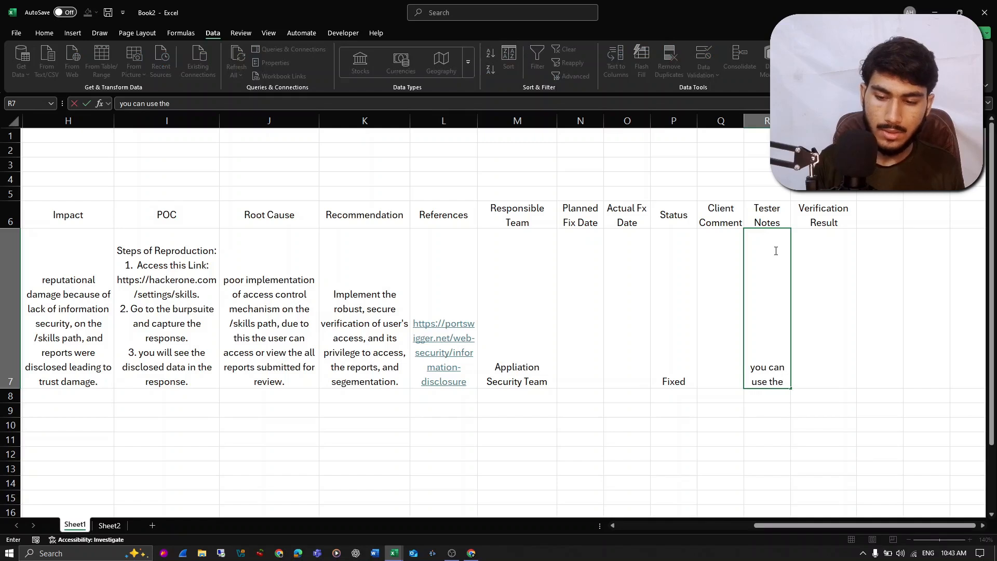
type("e")
key("BackSpace")
type("is \"")
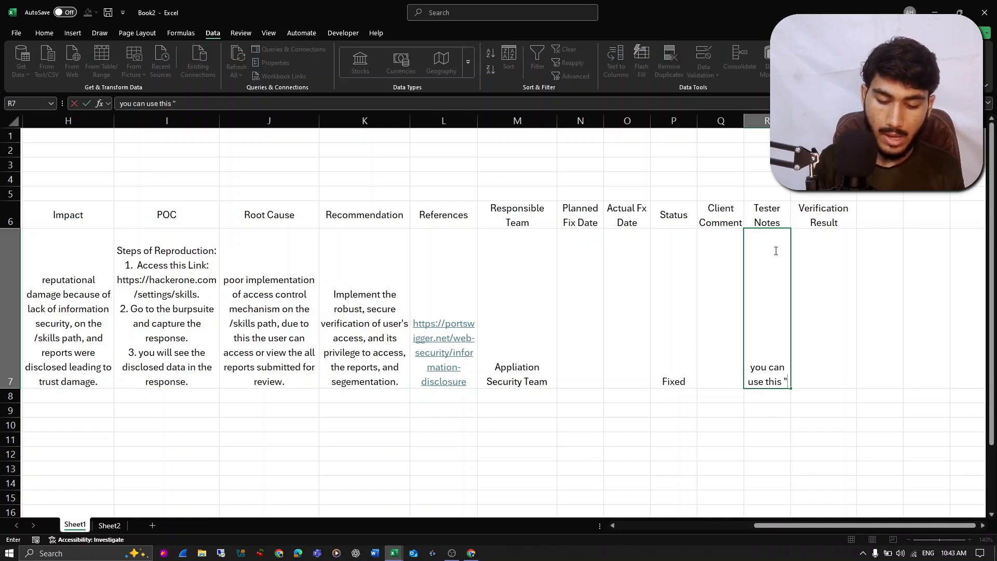
type("cyz")
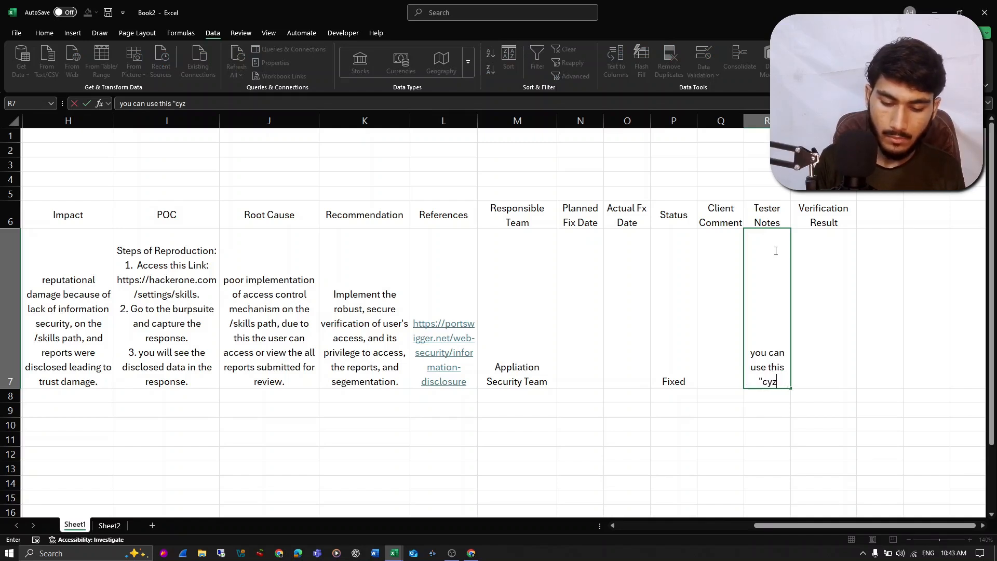
key("BackSpace")
key("BackSpace")
type("xy")
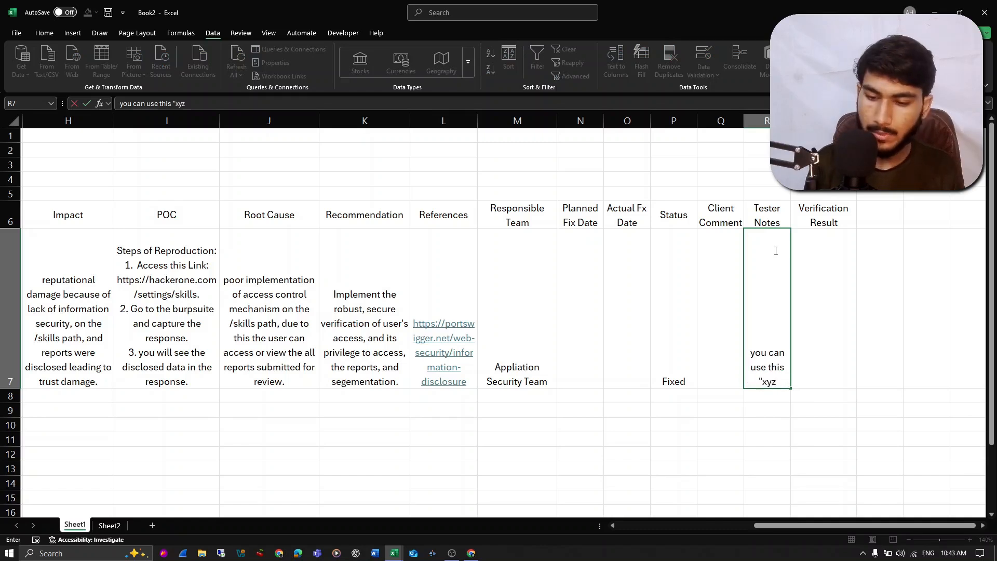
type("z\" extyension")
key("BackSpace")
key("BackSpace")
key("BackSpace")
key("BackSpace")
key("BackSpace")
key("BackSpace")
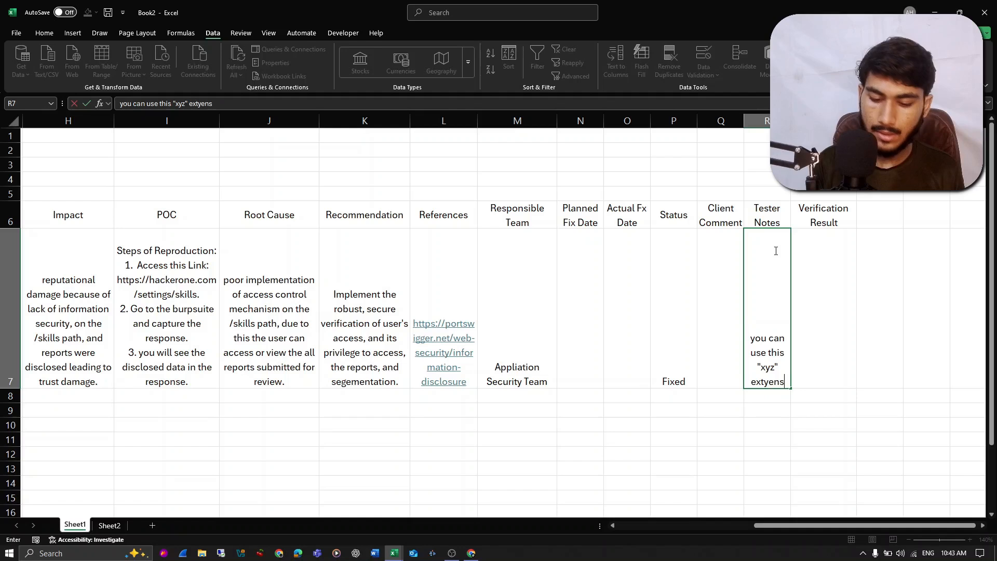
key("BackSpace")
type("snion")
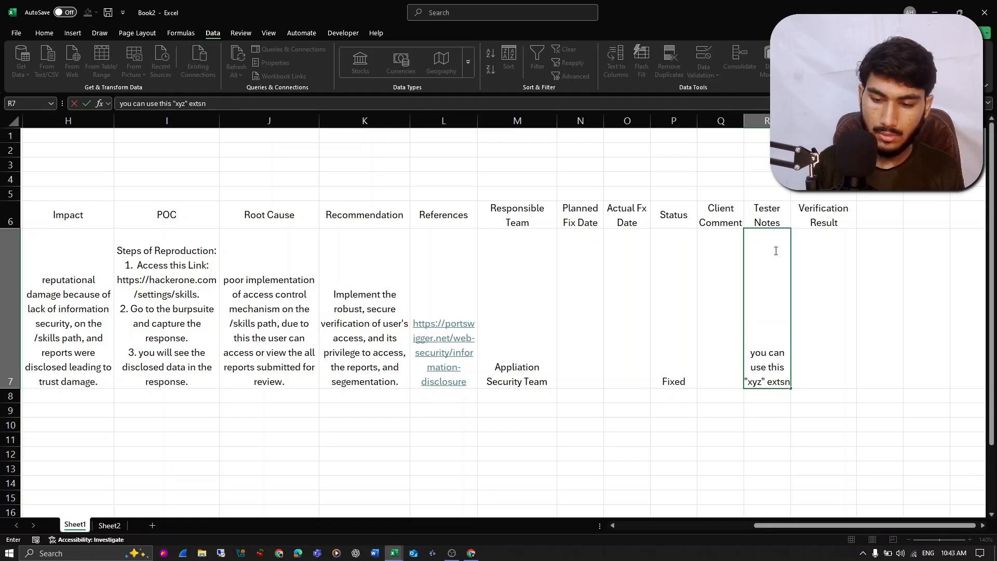
key("BackSpace")
key("BackSpace")
key("BackSpace")
key("BackSpace")
key("BackSpace")
type("ension")
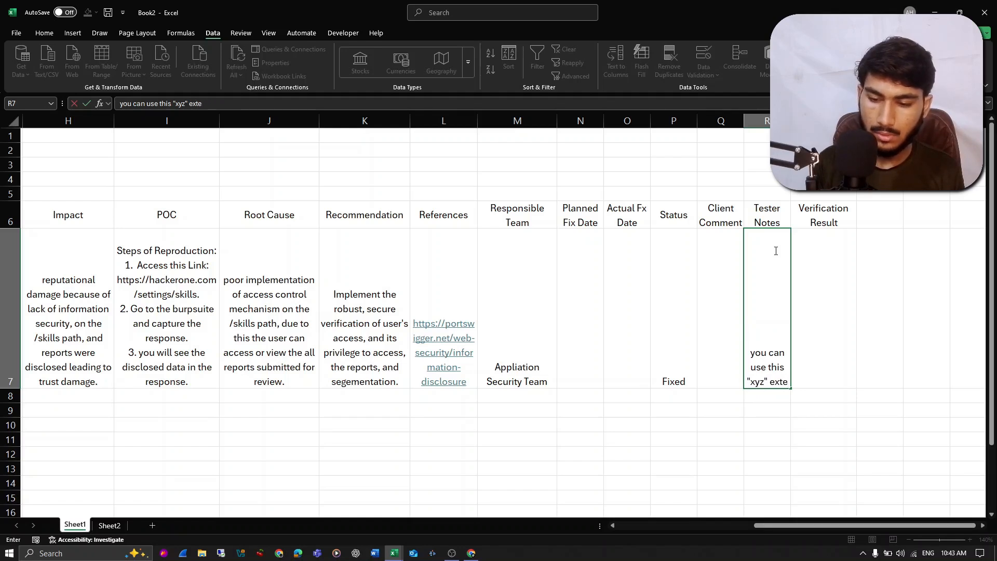
key("Left")
key("Left")
key("Right")
key("Right")
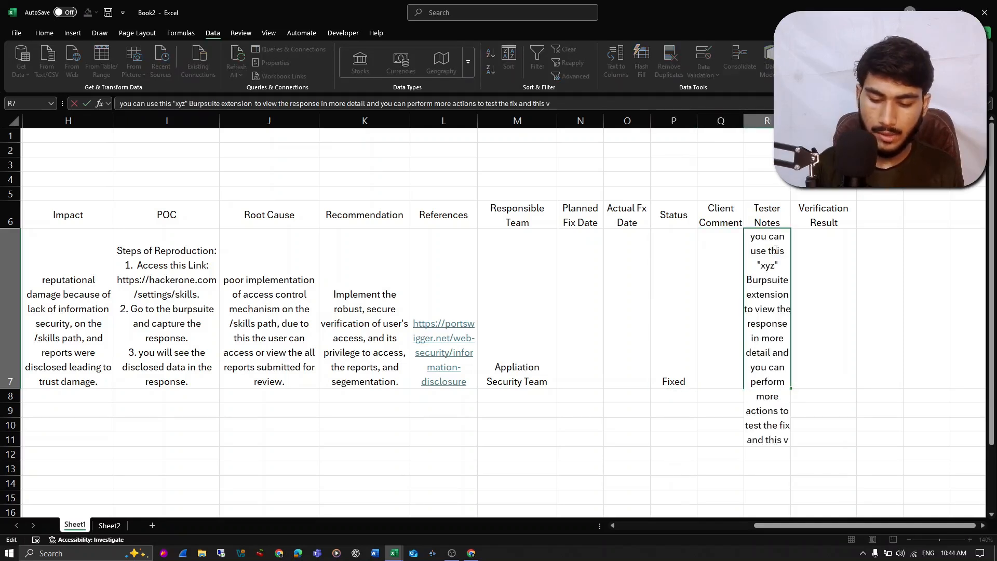
- Finish the tester note in R7 with "and this vulnerablity" and widen the Tester Notes column so the text wraps over fewer lines
type("and this vulnerablity")
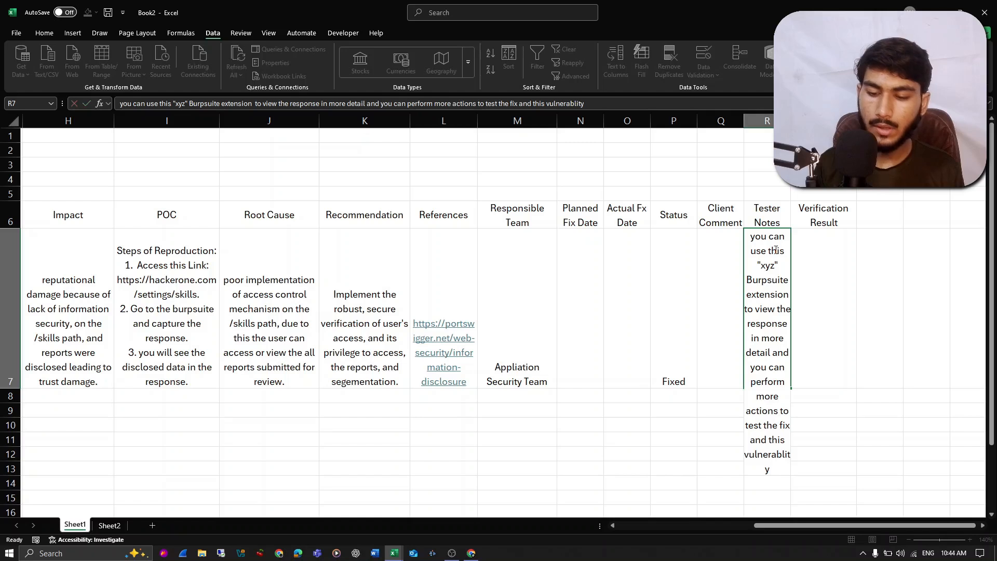
key("Return")
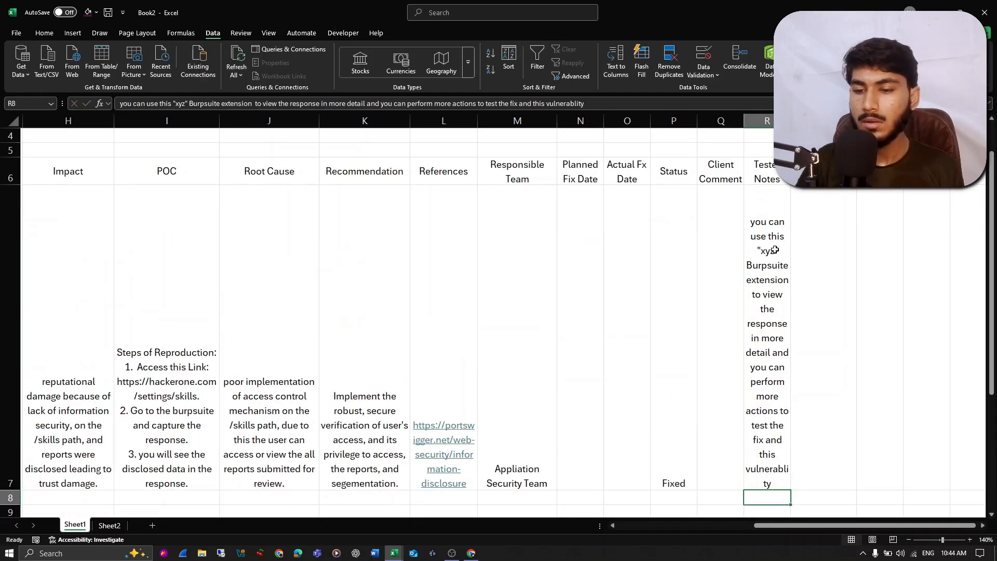
left_click_drag(792, 120, 874, 120)
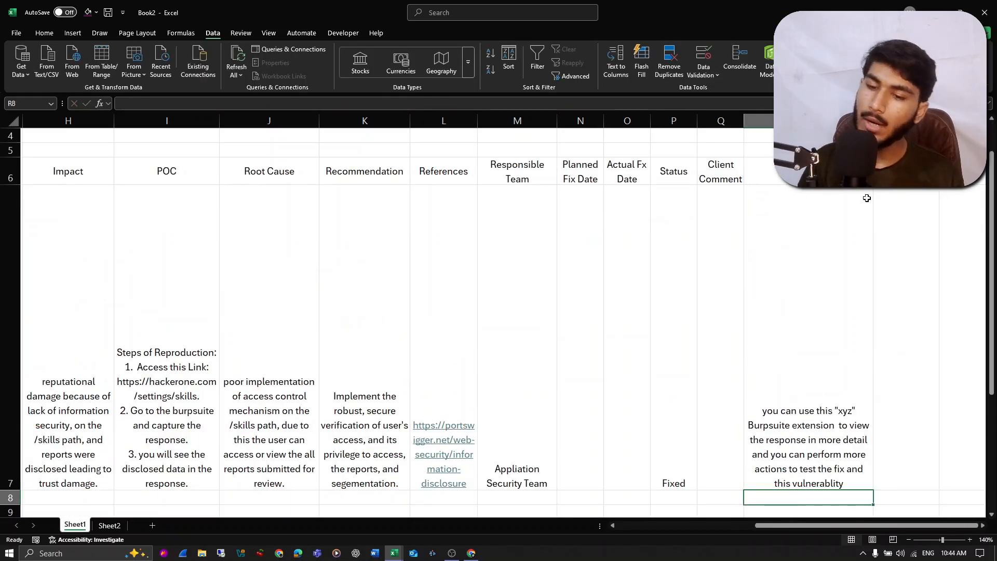
scroll(859, 202, "right", 3)
left_click(764, 242)
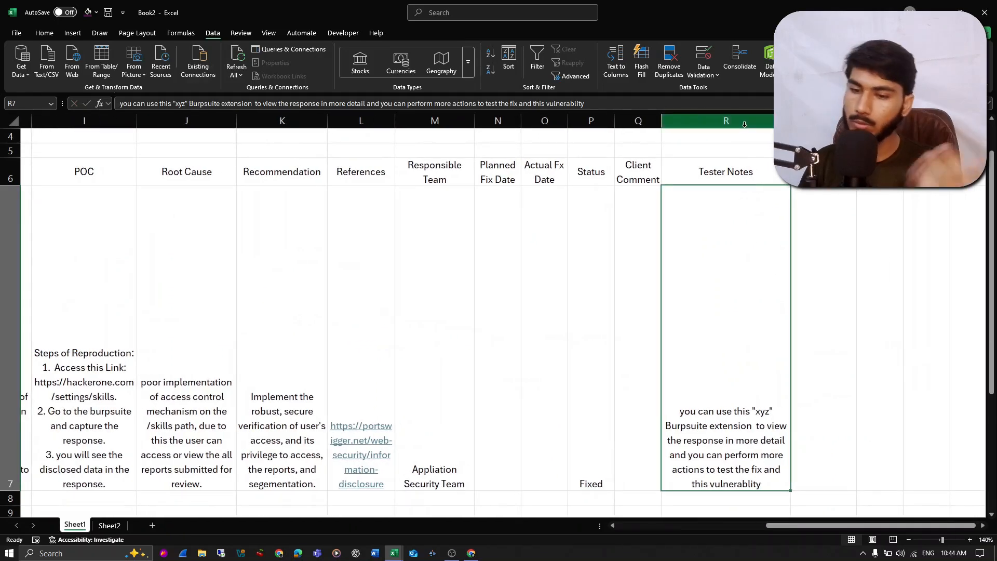
scroll(779, 208, "up", 1)
- Select Verification Result cell S7 on Sheet1, and list Not-Fixed and Fixed in cells C1:C2 of Sheet2
left_click(815, 227)
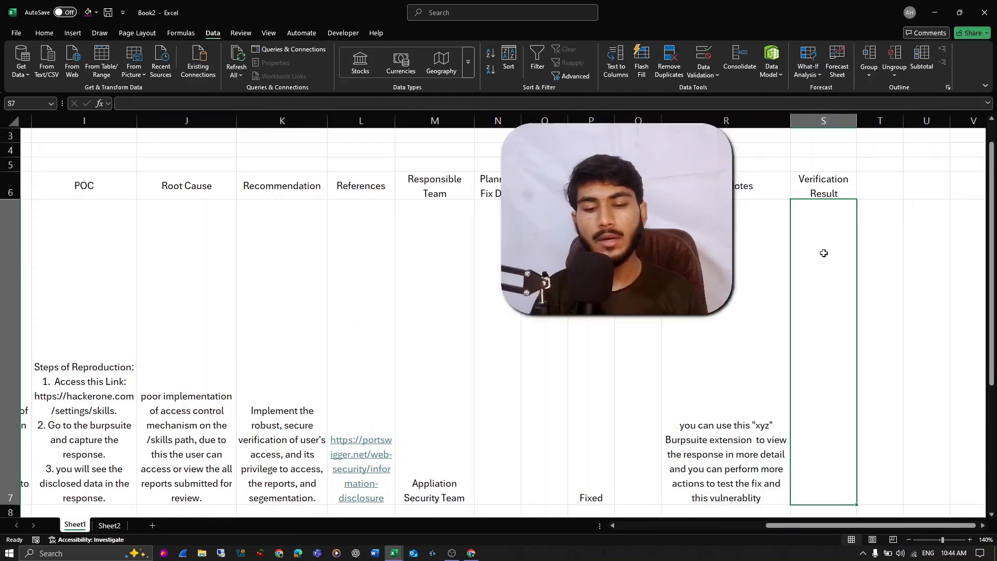
left_click(101, 526)
left_click(166, 142)
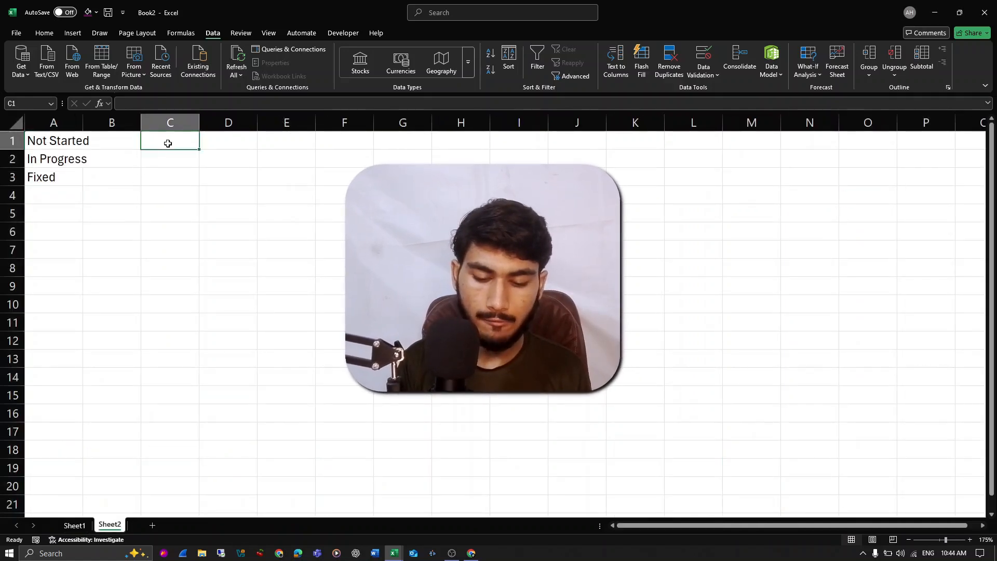
type("Not-Fixed")
key("Return")
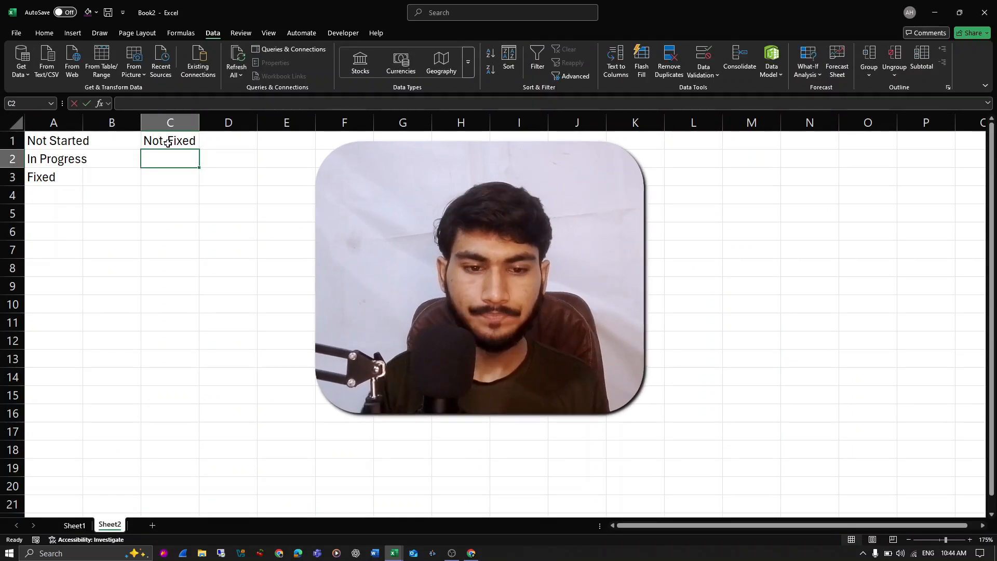
type("Fixed")
key("Return")
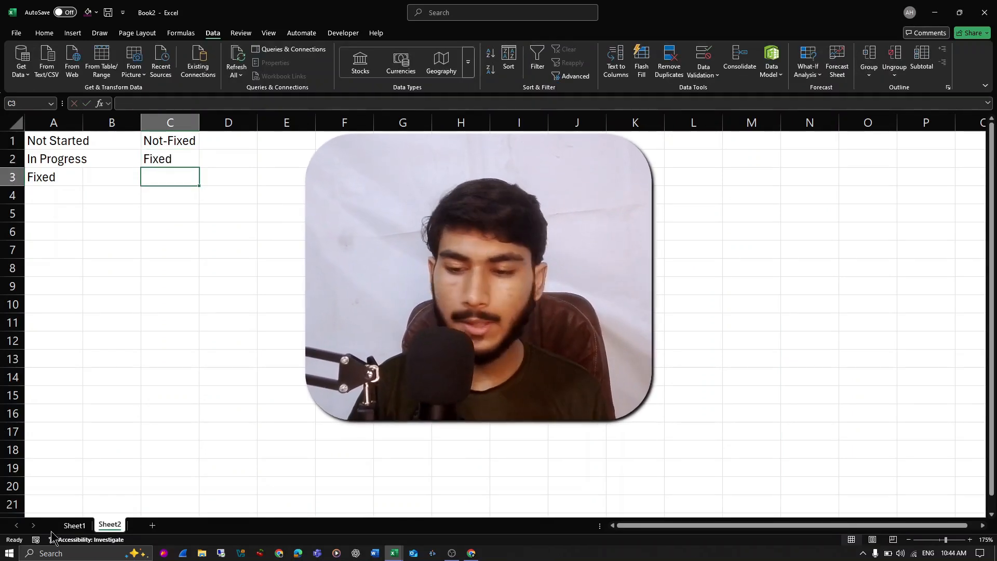
- Return to Sheet1 and set the data validation of Verification Result cell S7 to allow a List
left_click(74, 525)
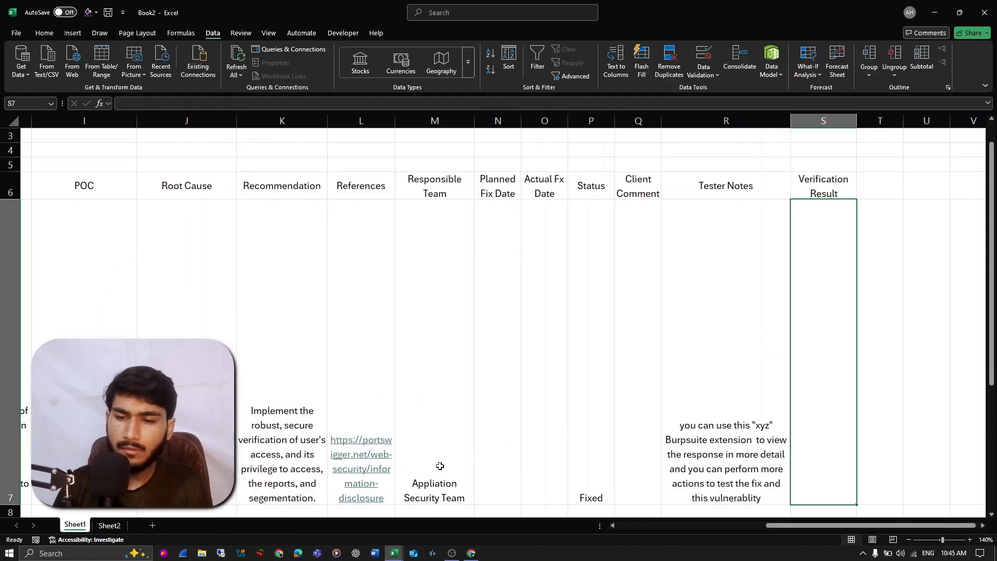
left_click(704, 56)
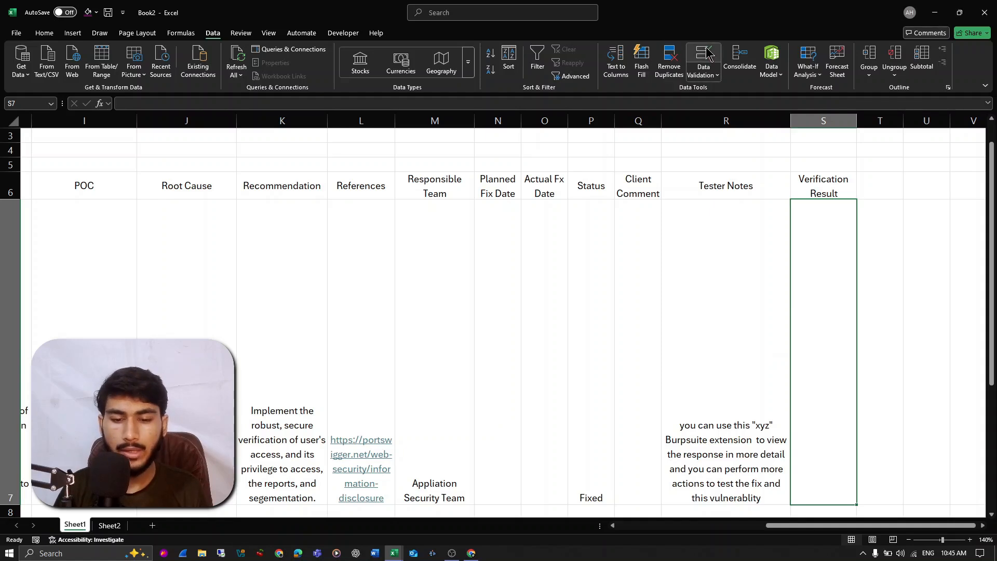
left_click(445, 265)
left_click(387, 302)
left_click(390, 266)
left_click(389, 295)
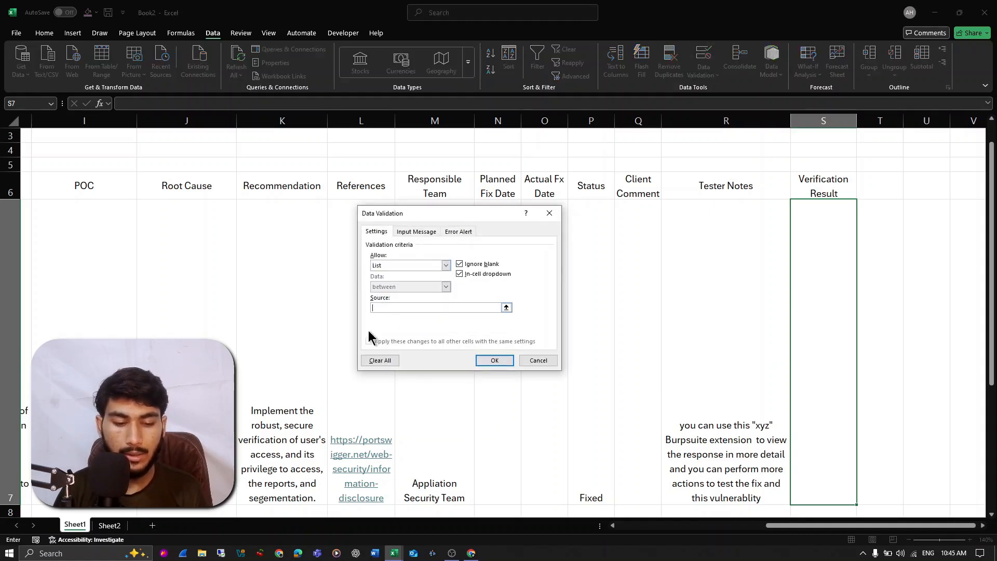
- Use Sheet2 cells C1:C2 as the validation list source and apply the rule to S7
left_click(119, 529)
left_click_drag(183, 149, 181, 154)
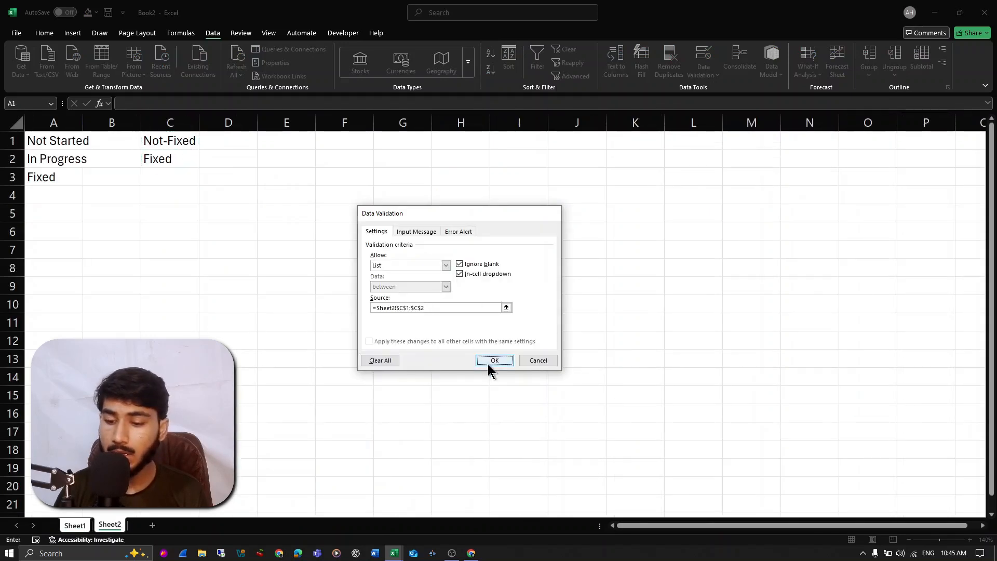
left_click(491, 360)
- Try Not-Fixed in the S7 list and set the WEB-01 verification result to Fixed
left_click(863, 501)
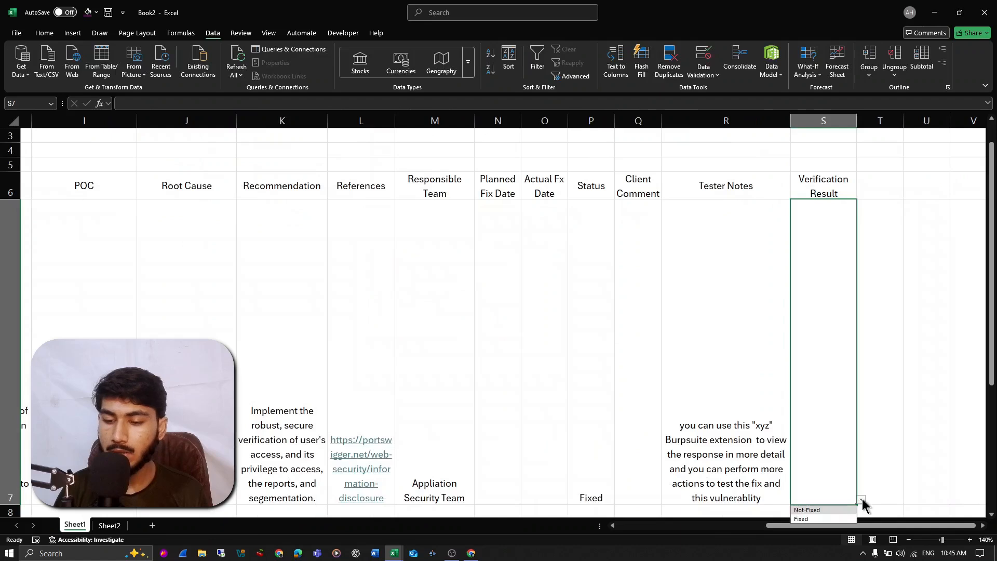
left_click(835, 511)
left_click(862, 354)
left_click(814, 376)
- Fill the header cells B6:S6 with the darkest purple theme color and make their text white
scroll(813, 376, "left", 10)
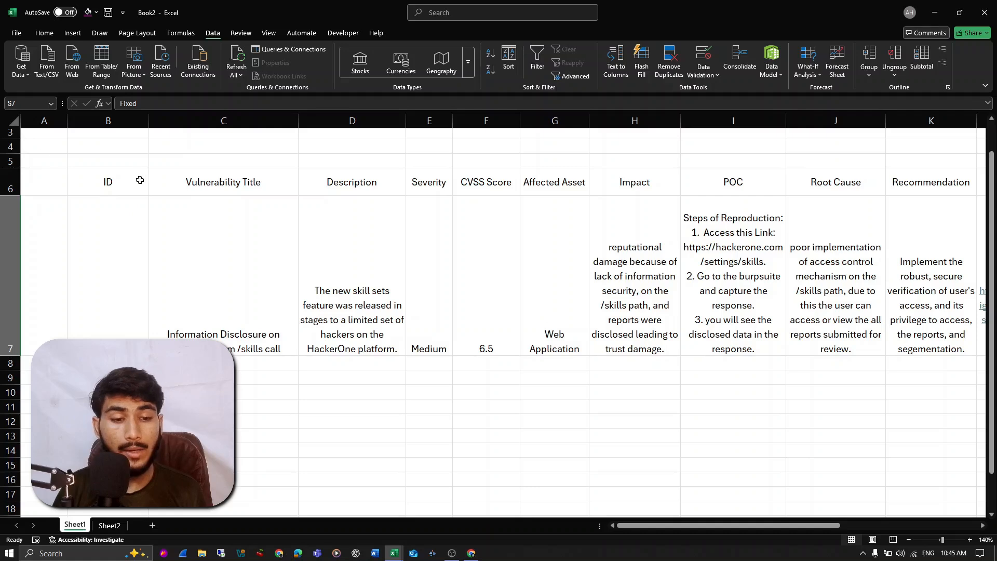
left_click(3, 187)
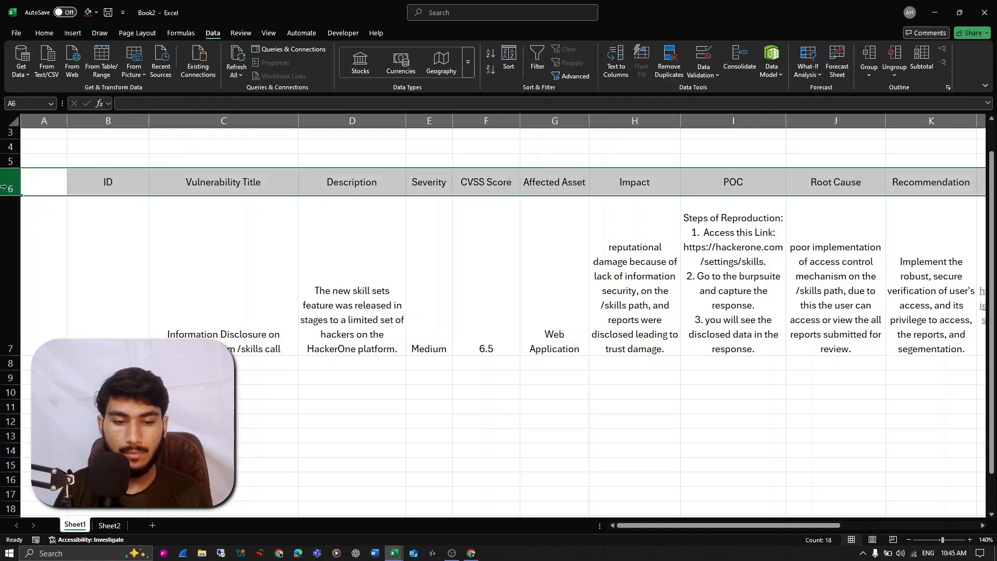
left_click(106, 189)
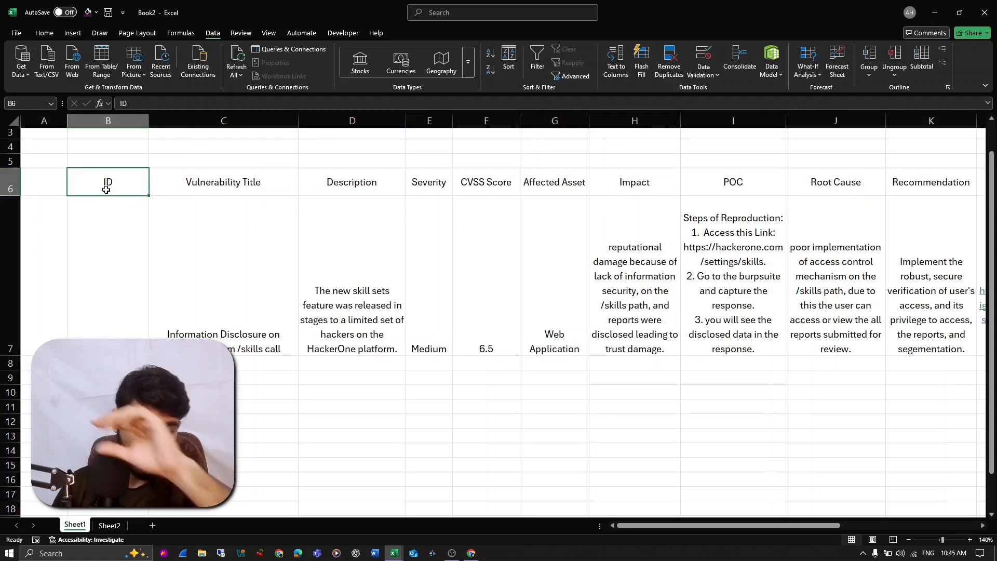
key("ctrl+shift+Right")
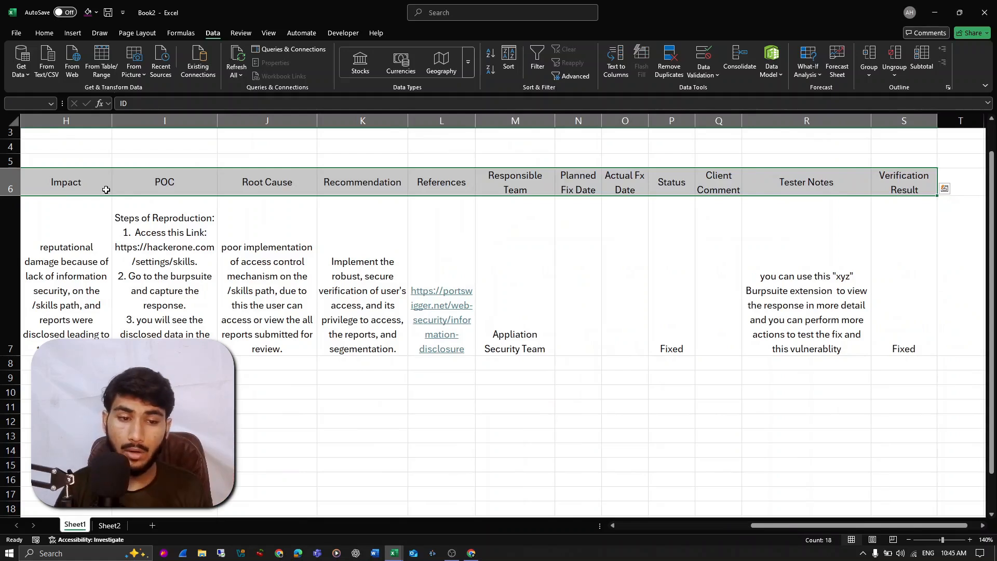
left_click(51, 35)
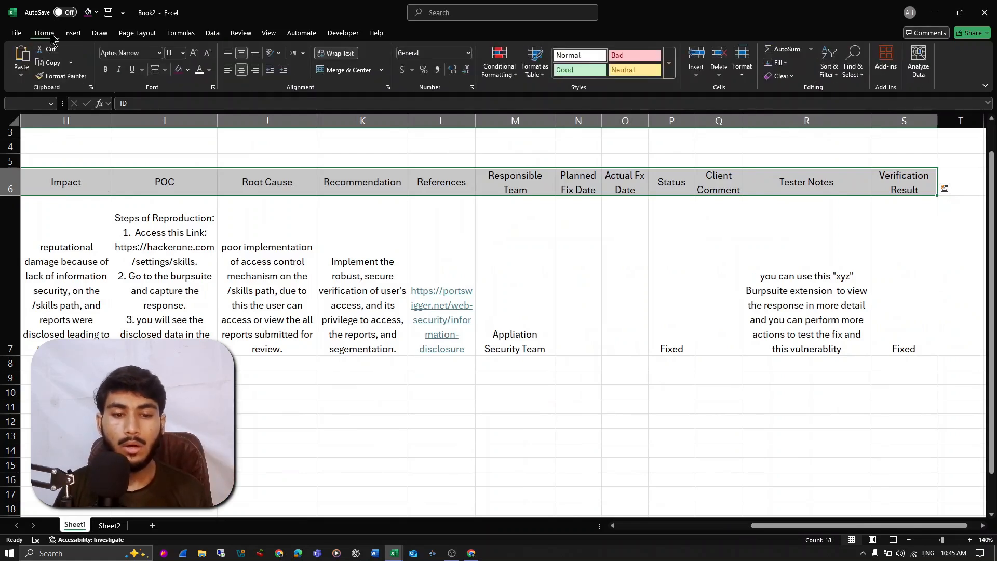
left_click(188, 71)
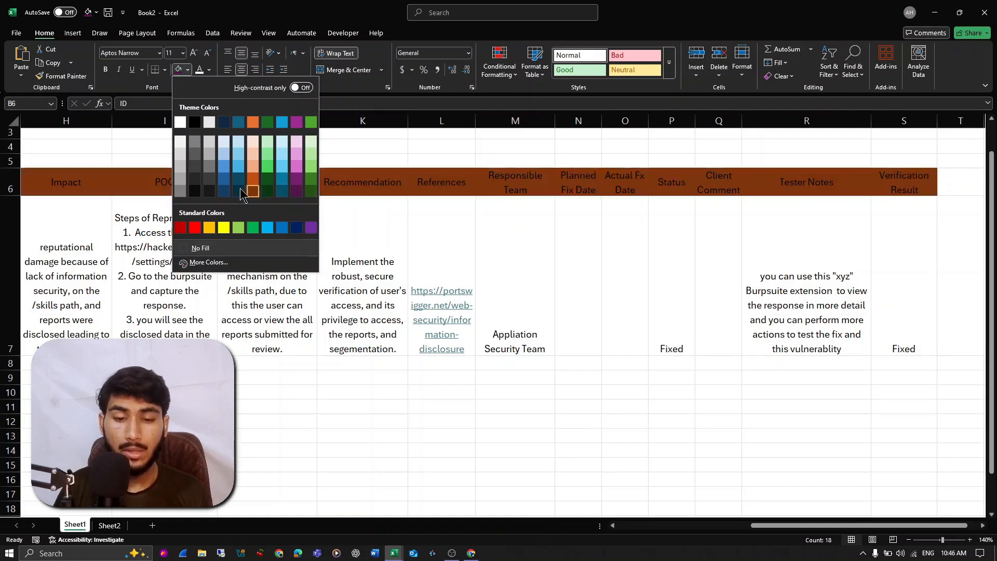
left_click(297, 191)
scroll(298, 207, "left", 1)
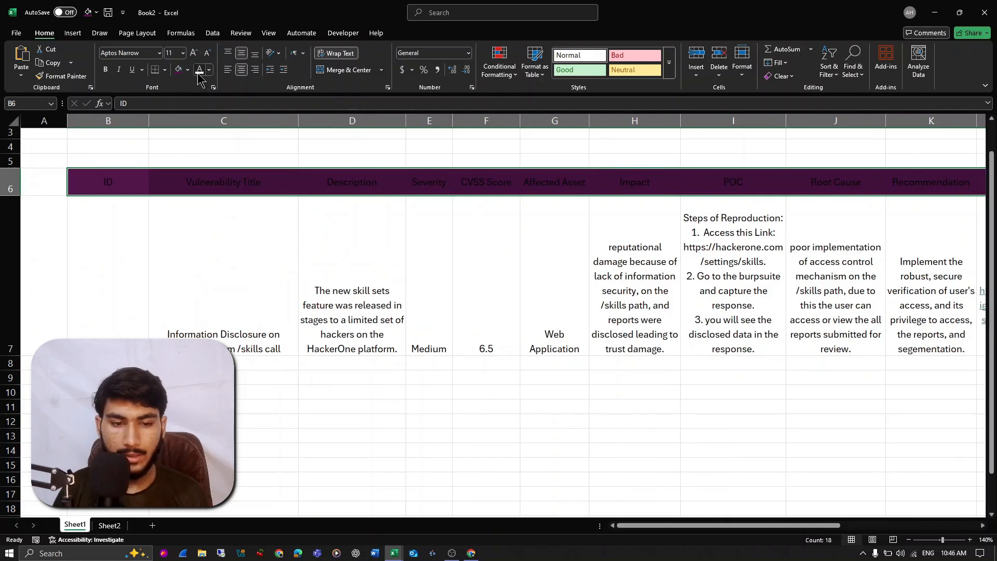
left_click(199, 70)
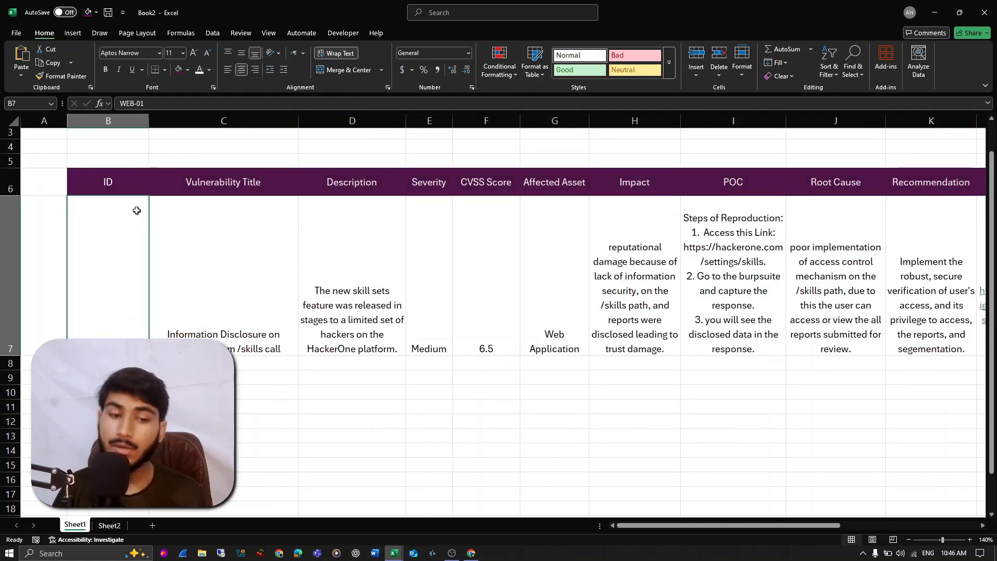
- Try Aptos as the font for all of Sheet1 and change the whole sheet's font to Agency FB
left_click(13, 121)
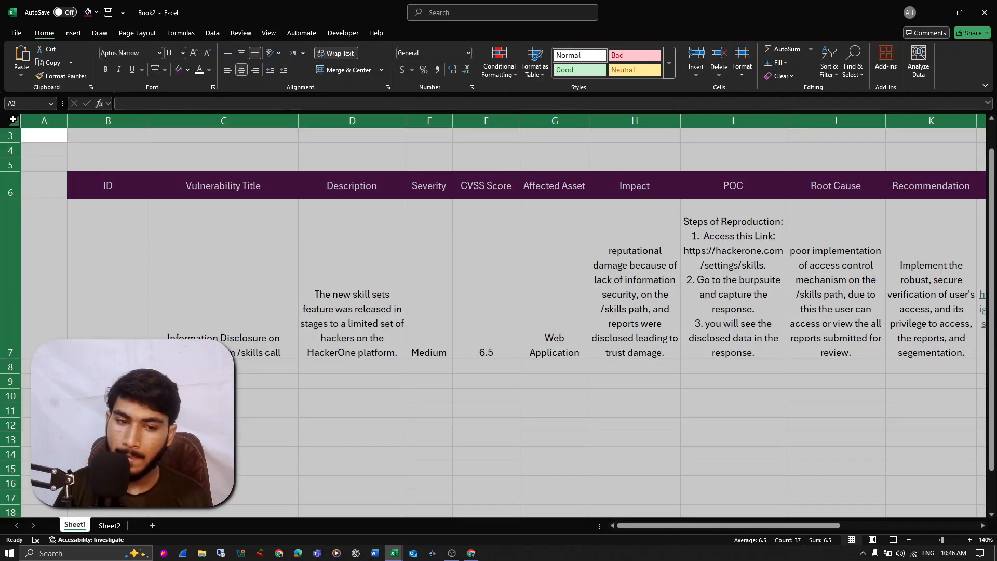
left_click(128, 55)
type("Aptos")
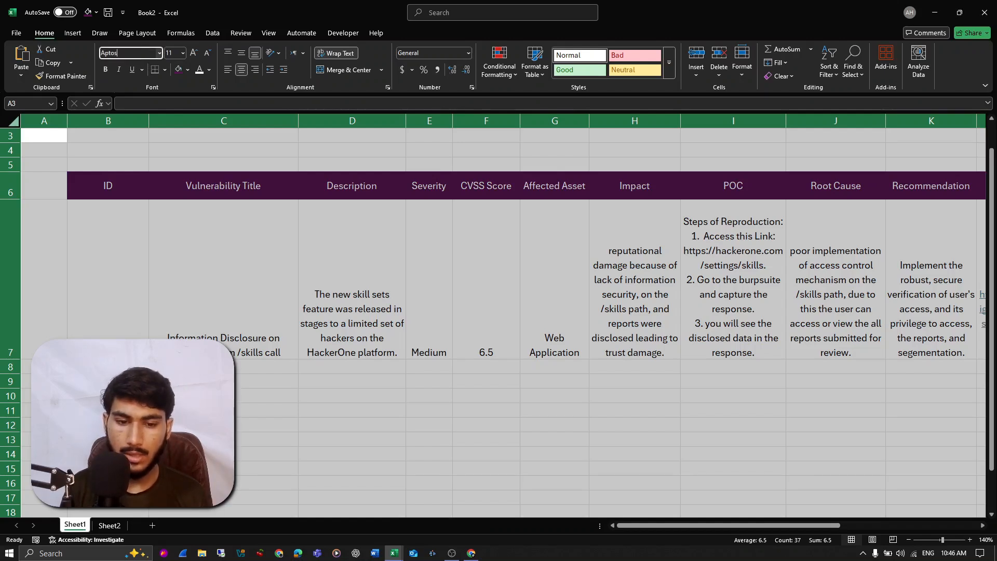
key("Return")
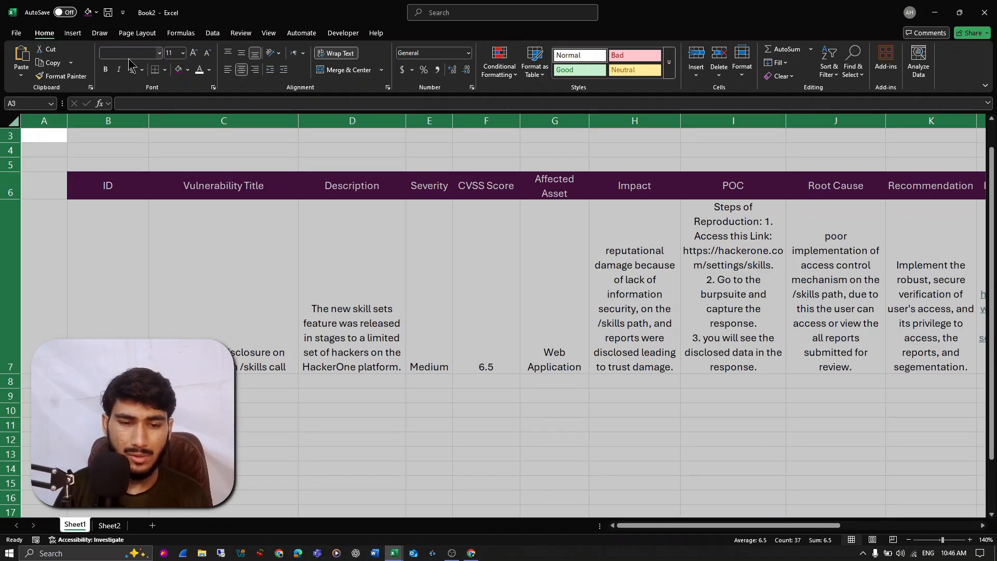
left_click(159, 54)
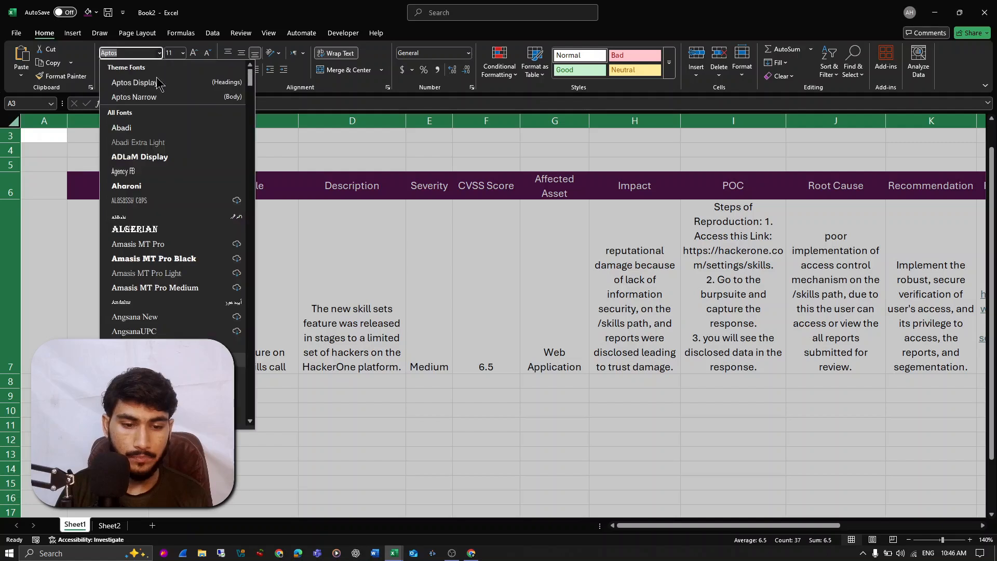
left_click(143, 171)
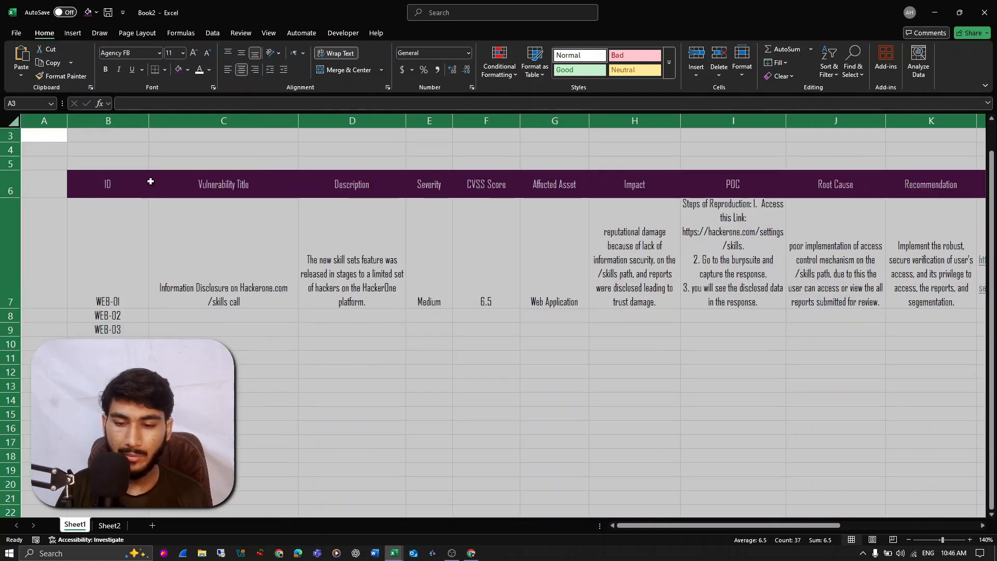
left_click(308, 275)
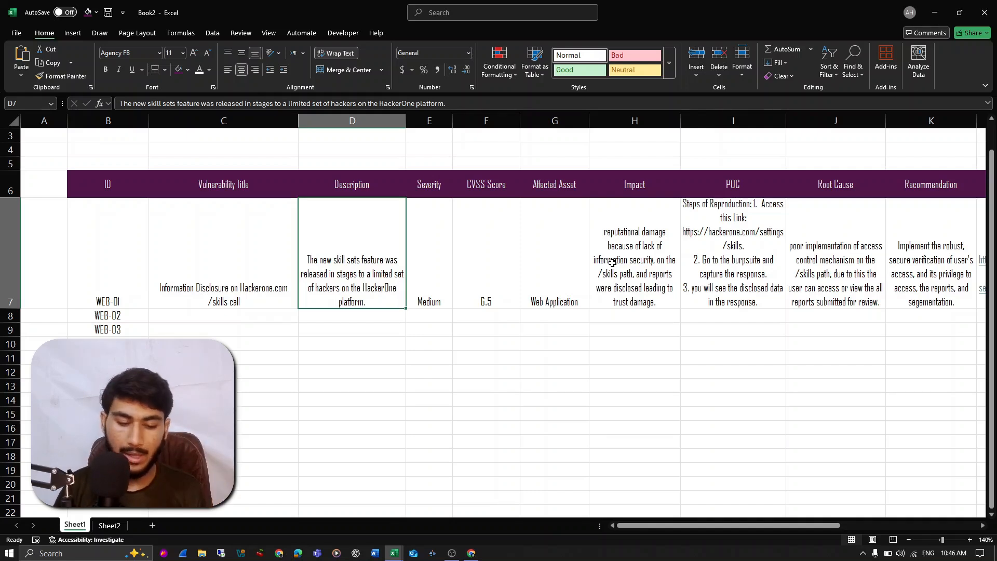
- Change the font of all of Sheet1 to Abadi
key("ctrl+a")
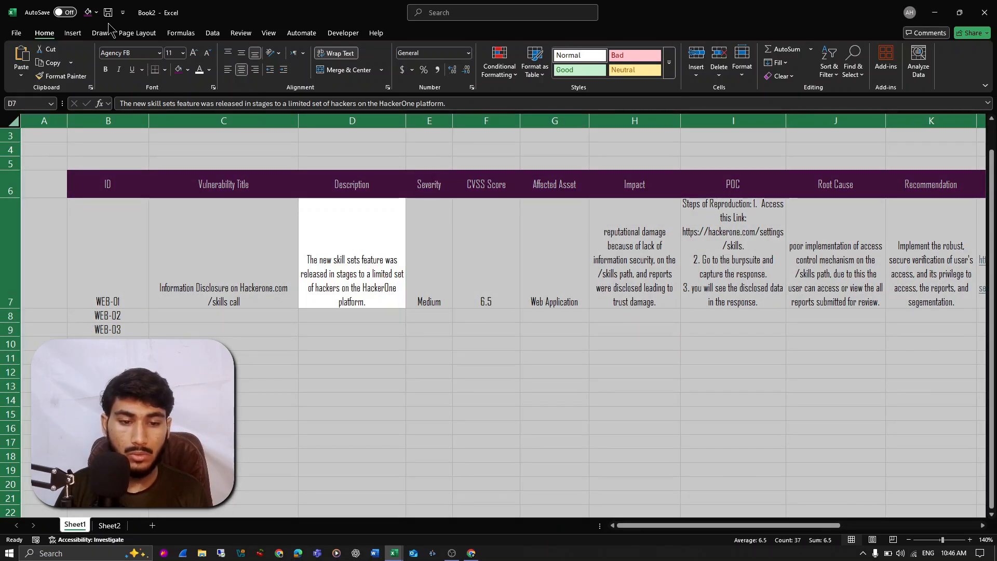
left_click(131, 53)
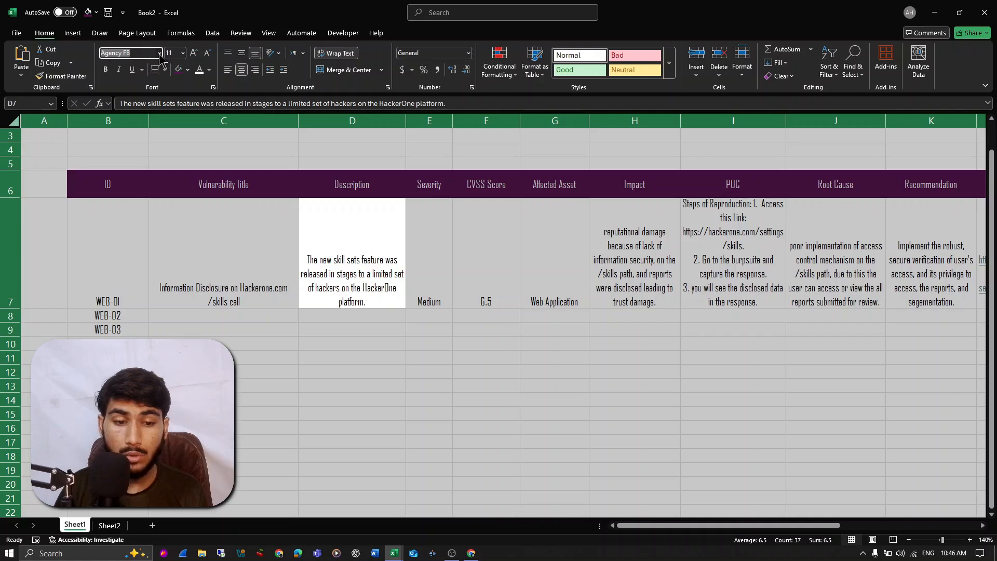
left_click(159, 53)
left_click(149, 130)
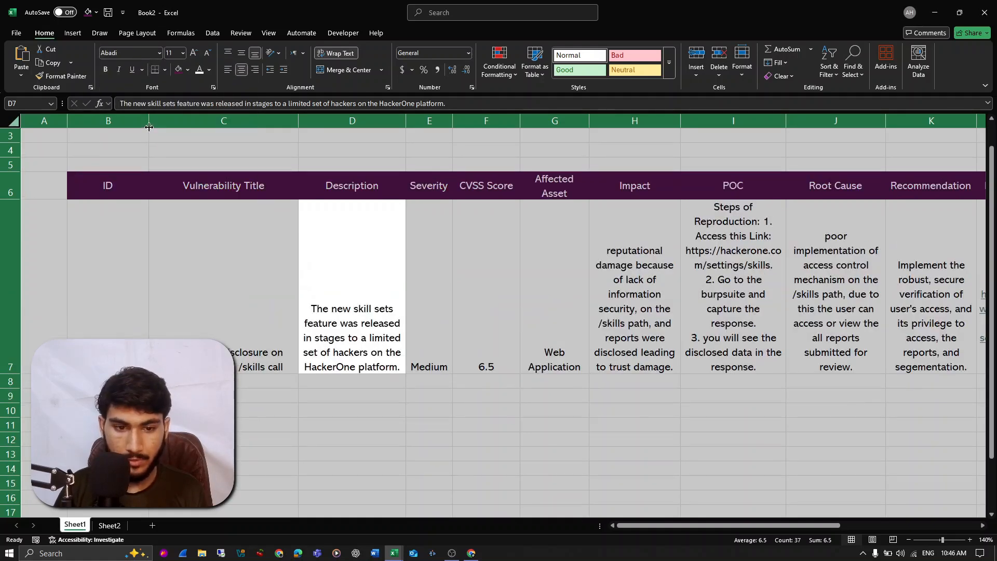
left_click(159, 54)
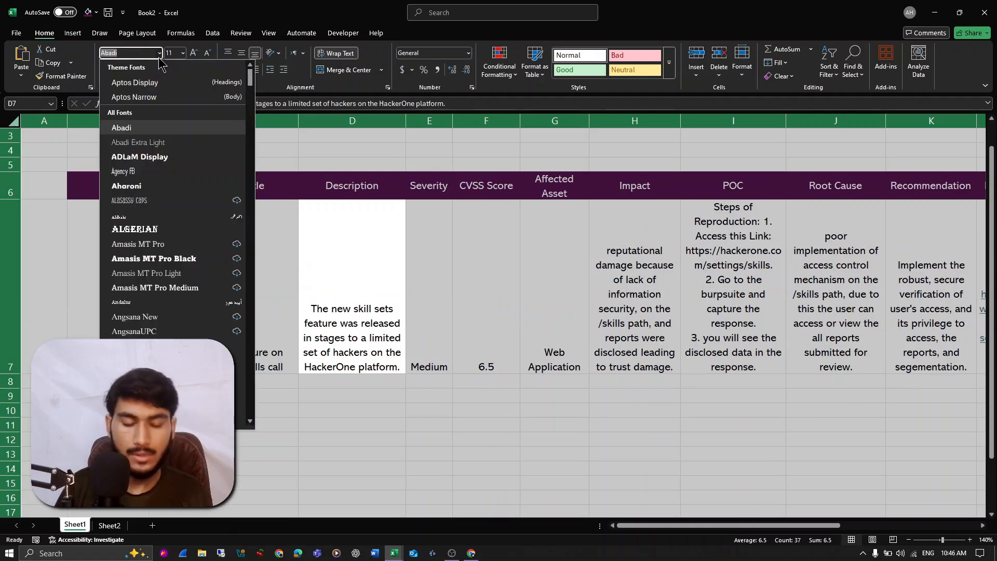
left_click(150, 126)
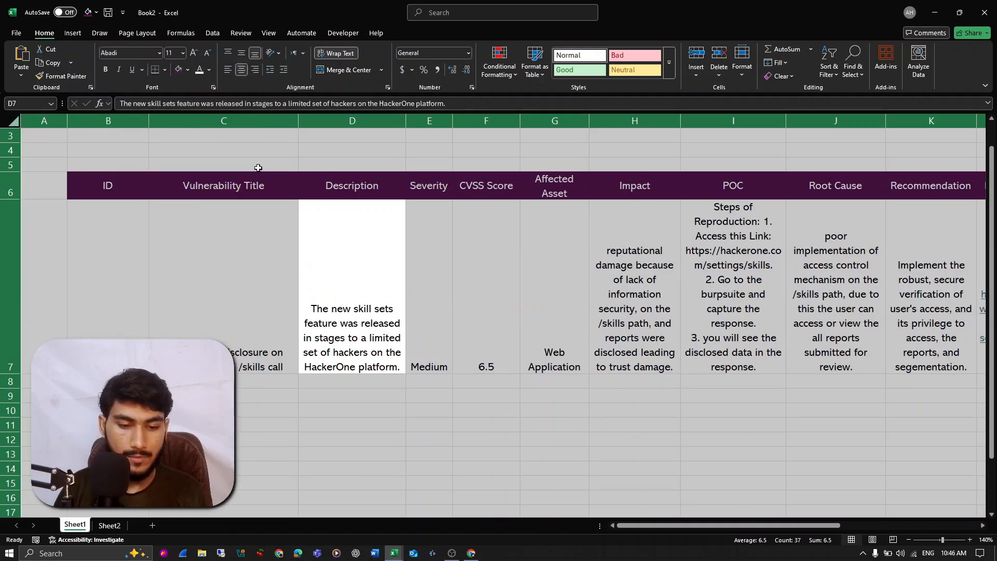
- Middle-align the contents of rows 7 to 11 vertically and keep them centered horizontally
left_click(145, 265)
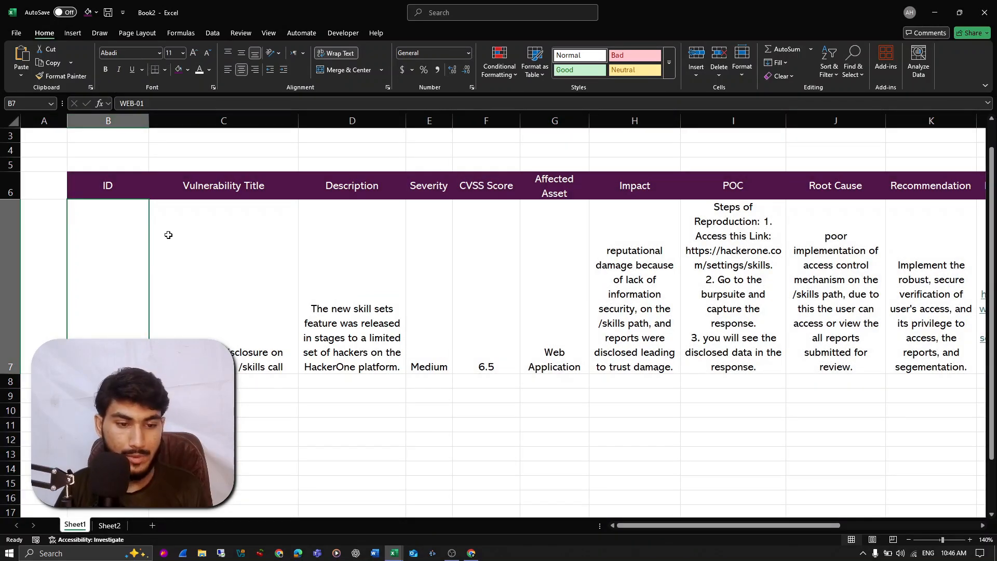
left_click(12, 227)
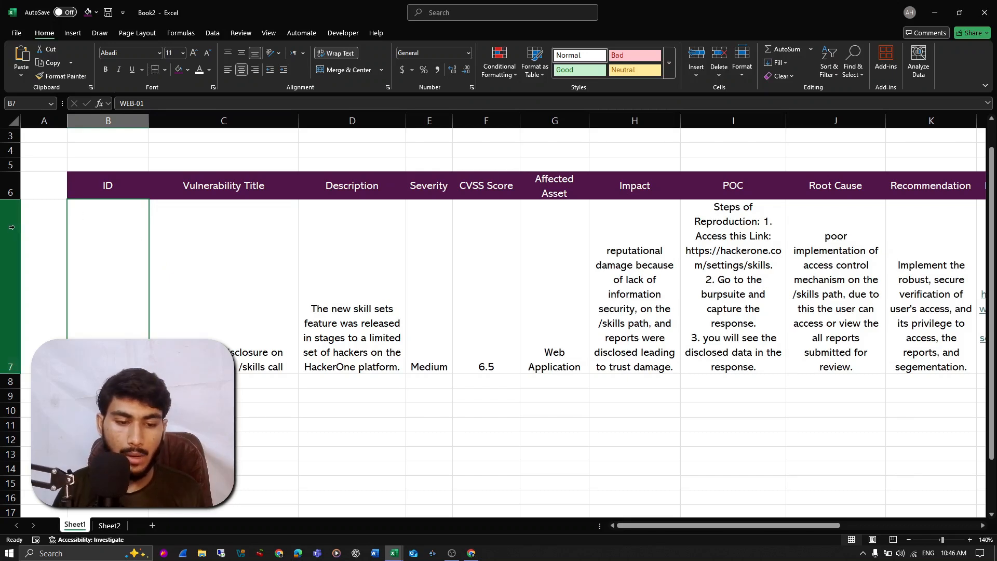
left_click_drag(11, 227, 19, 414)
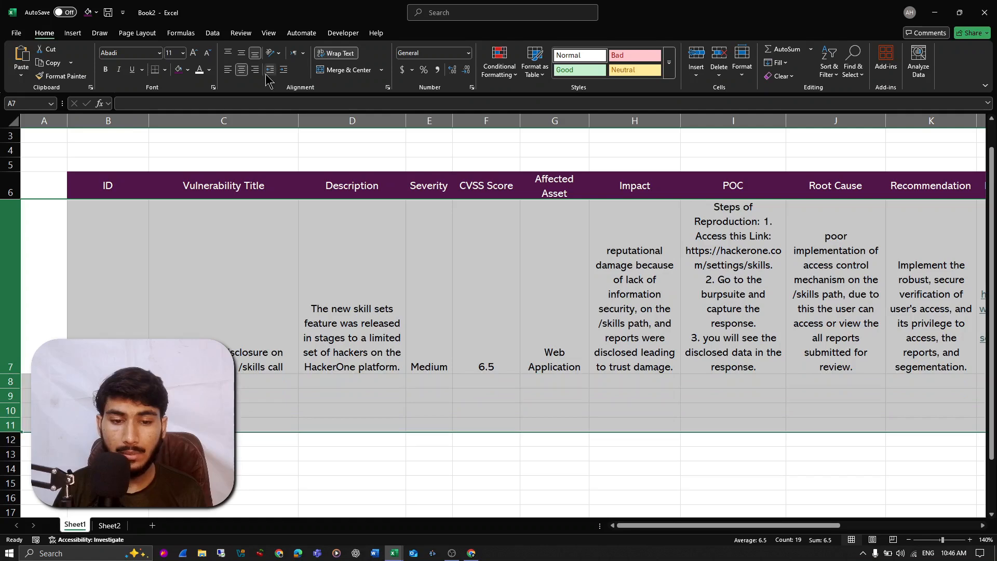
left_click(247, 55)
left_click(242, 70)
left_click(242, 70)
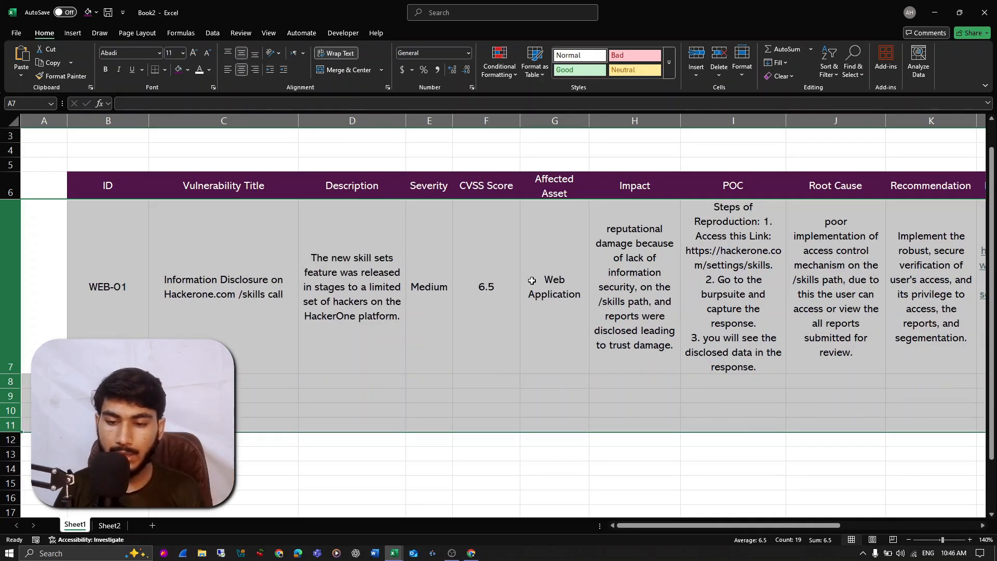
- Left-align the WEB-01 POC cell I7 and widen the POC column so the reproduction steps wrap less
left_click(730, 260)
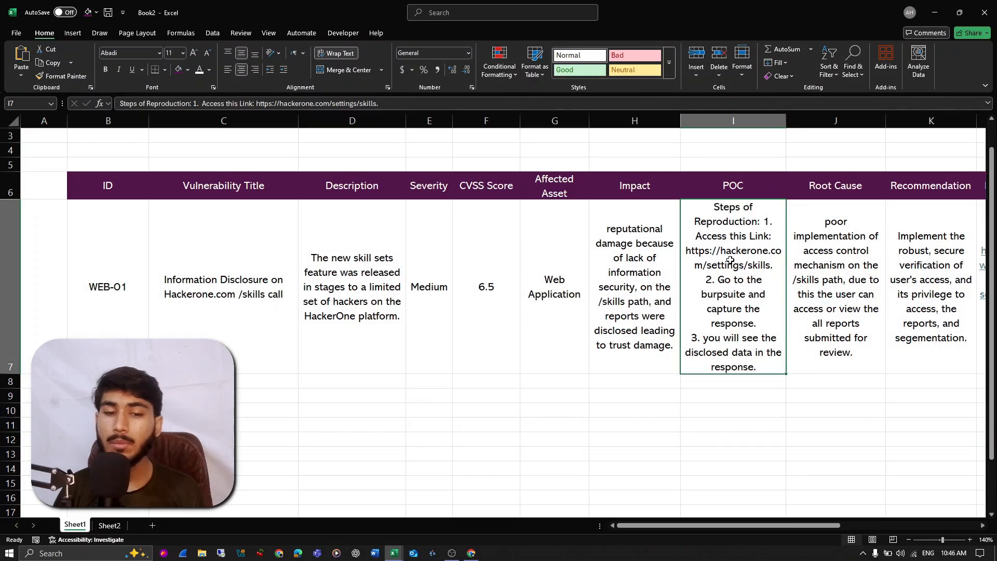
left_click(229, 70)
left_click_drag(786, 121, 851, 151)
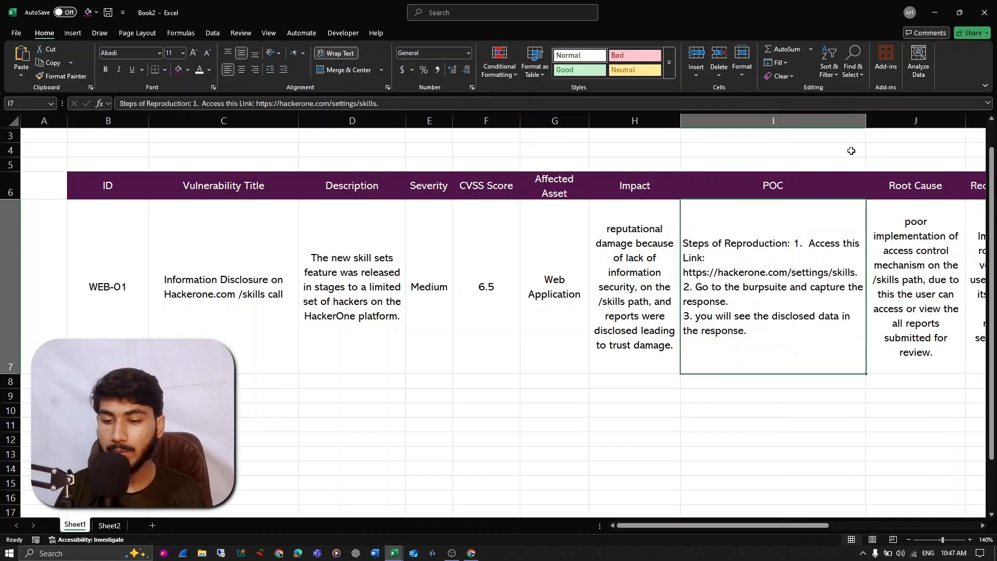
- In I7, insert two line breaks after "Steps of Reproduction:" so step 1 starts below a blank line
double_click(800, 244)
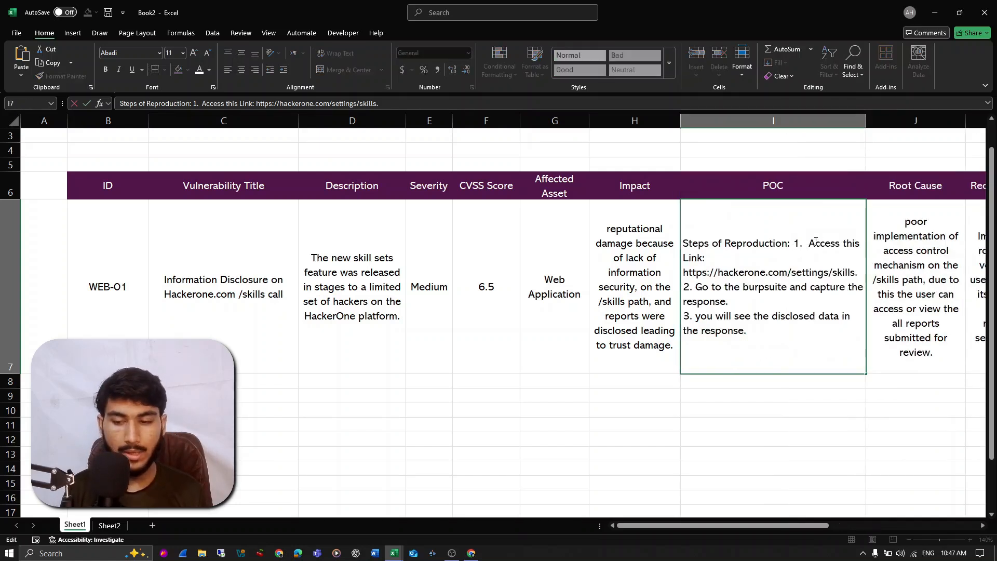
key("alt+Return")
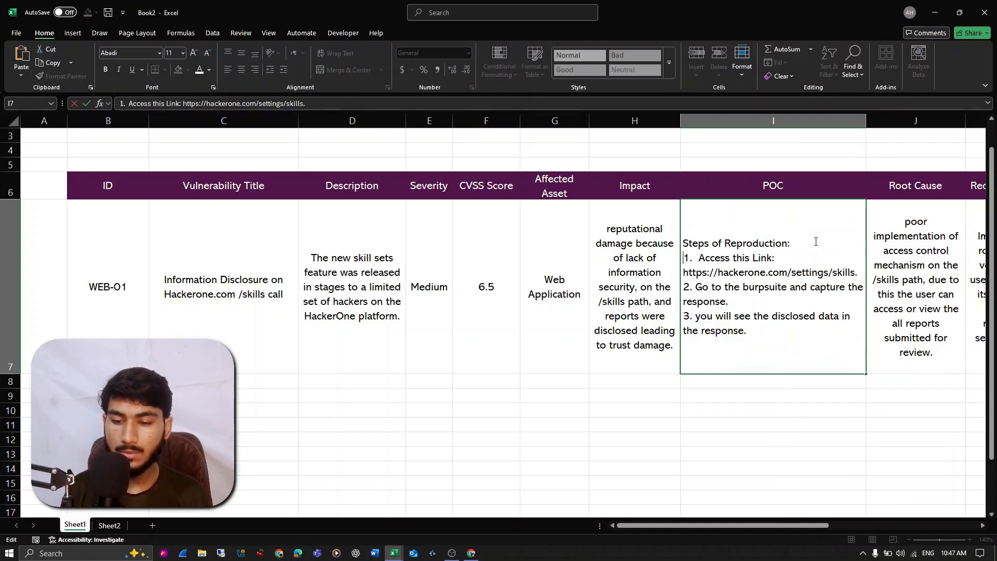
key("alt+Return")
- Bold the "Steps of Reproduction:" heading inside cell I7 and commit the cell edit
key("Up")
key("Up")
key("shift+End")
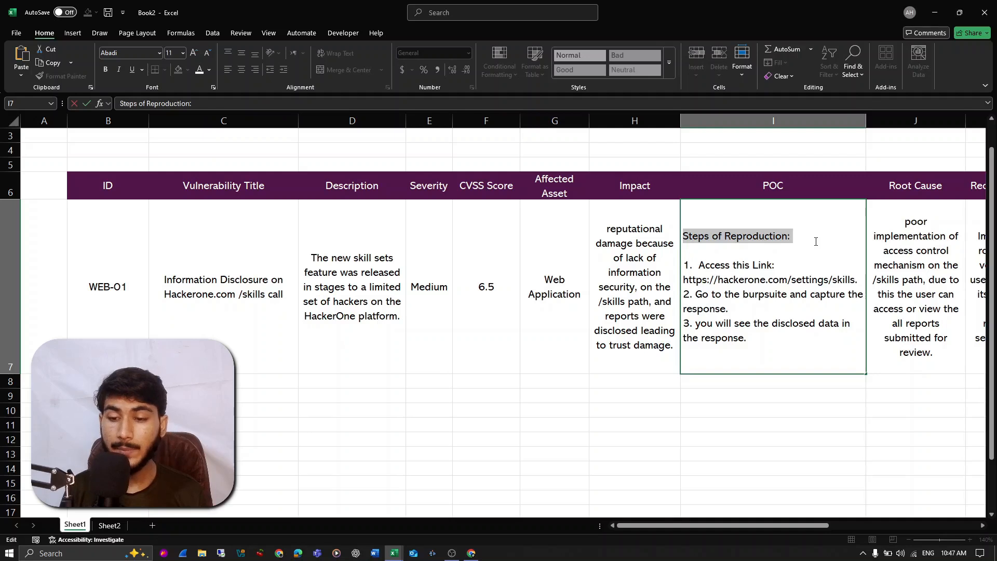
key("ctrl+b")
key("Down")
key("Down")
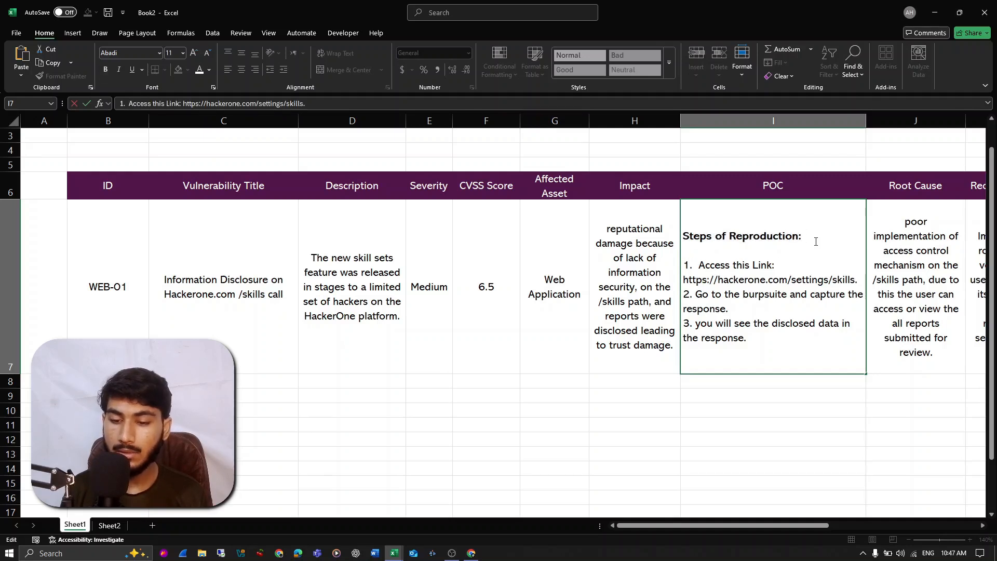
key("Down")
key("Down")
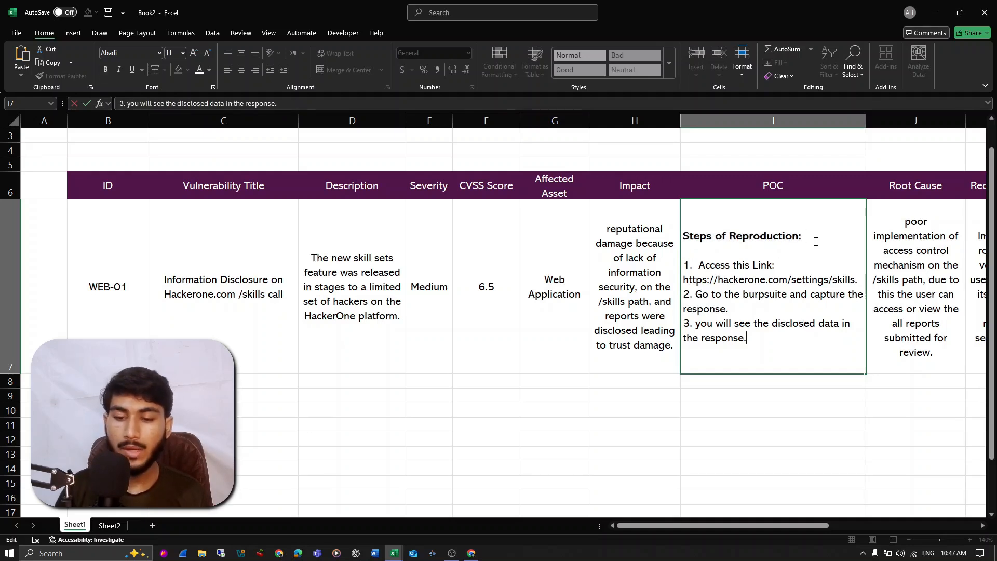
key("Return")
- Left-align the WEB-01 title and description cells C7:D7 and widen the Description column
left_click(618, 238)
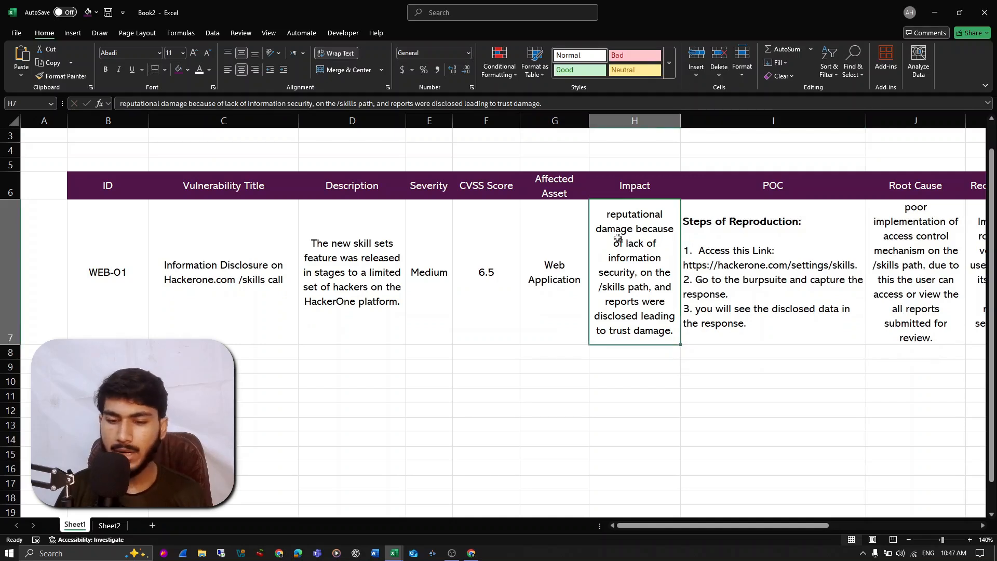
left_click(568, 294)
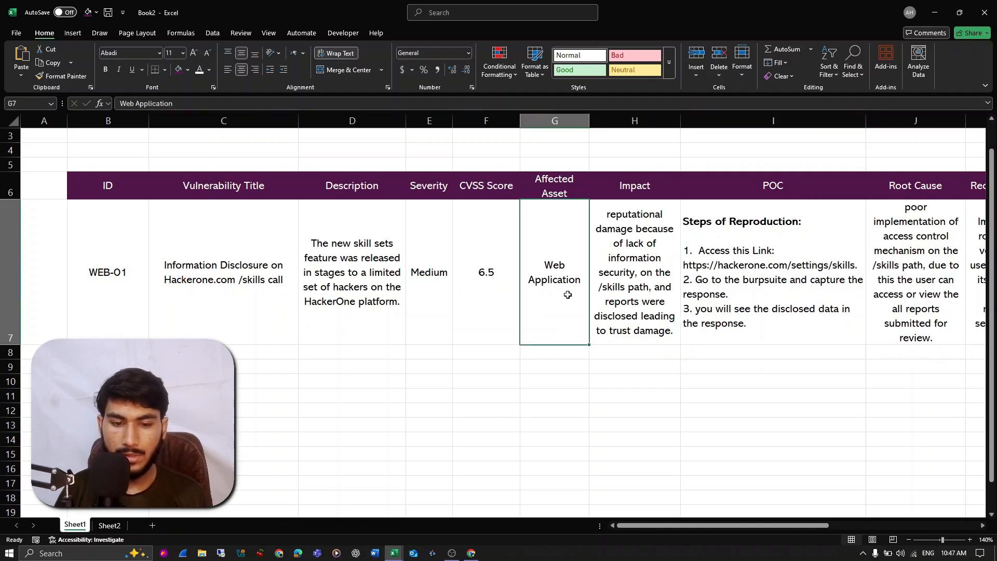
left_click(353, 276)
left_click(260, 280)
left_click_drag(330, 270, 274, 257)
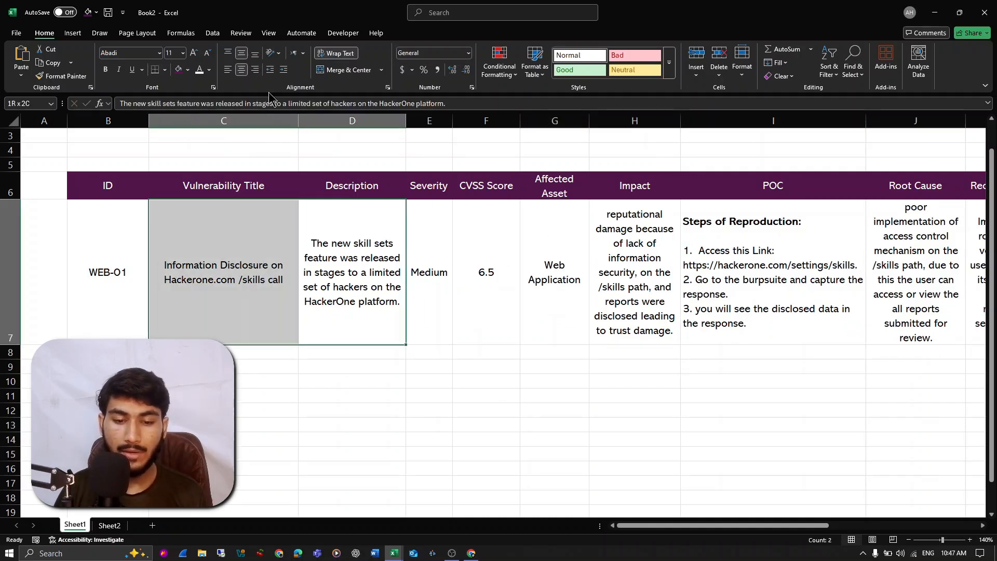
left_click(228, 70)
left_click(335, 229)
left_click_drag(404, 127, 468, 128)
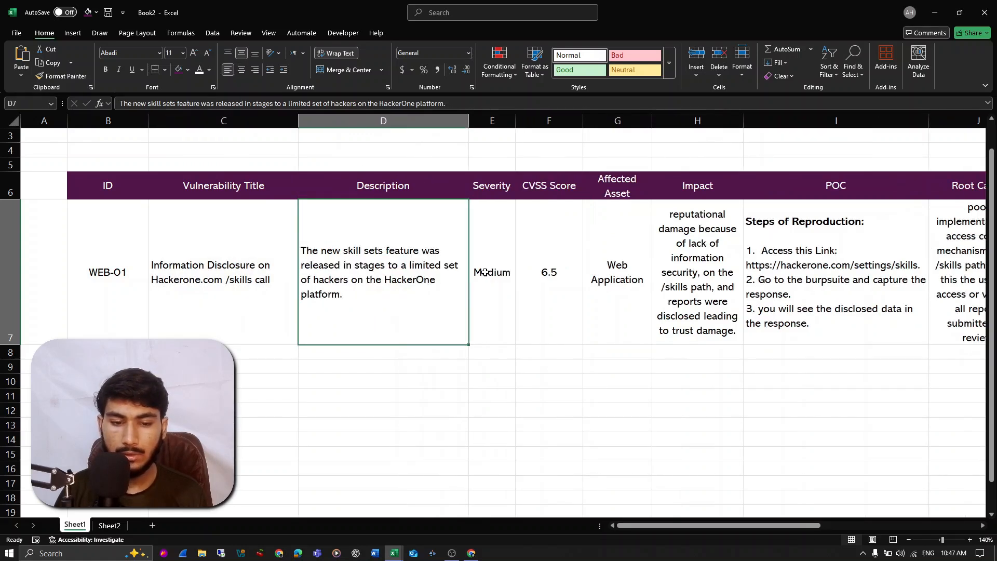
- Fill the WEB-01 entry from C7:S7 down through row 11 for WEB-02 to WEB-05
scroll(485, 272, "up", 1)
scroll(350, 251, "down", 4)
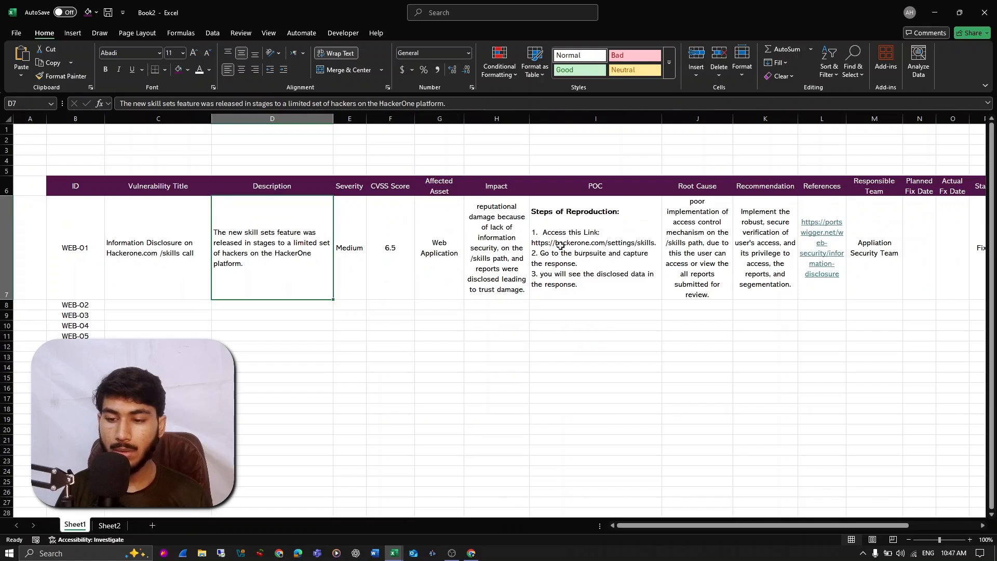
scroll(560, 246, "right", 5)
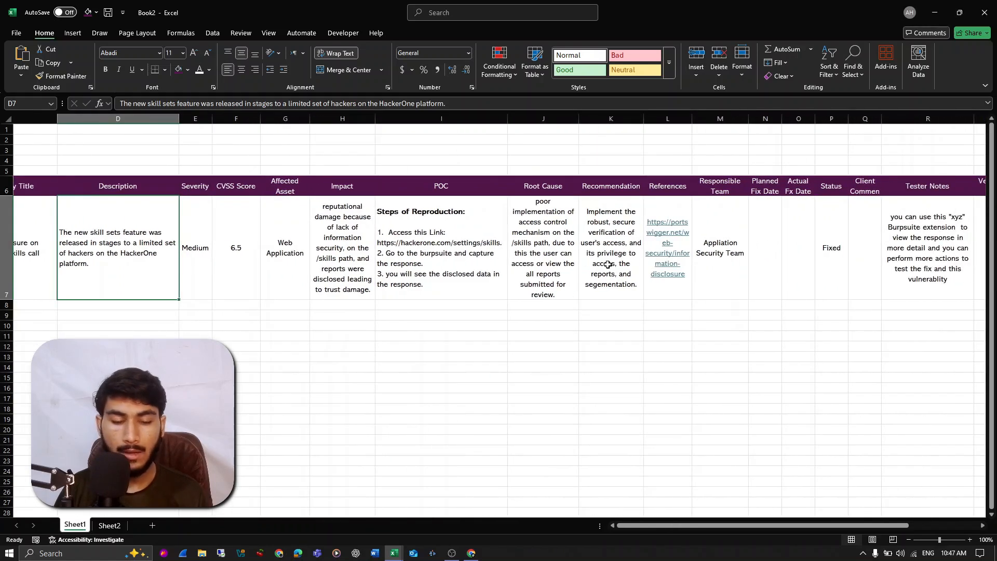
scroll(608, 264, "left", 4)
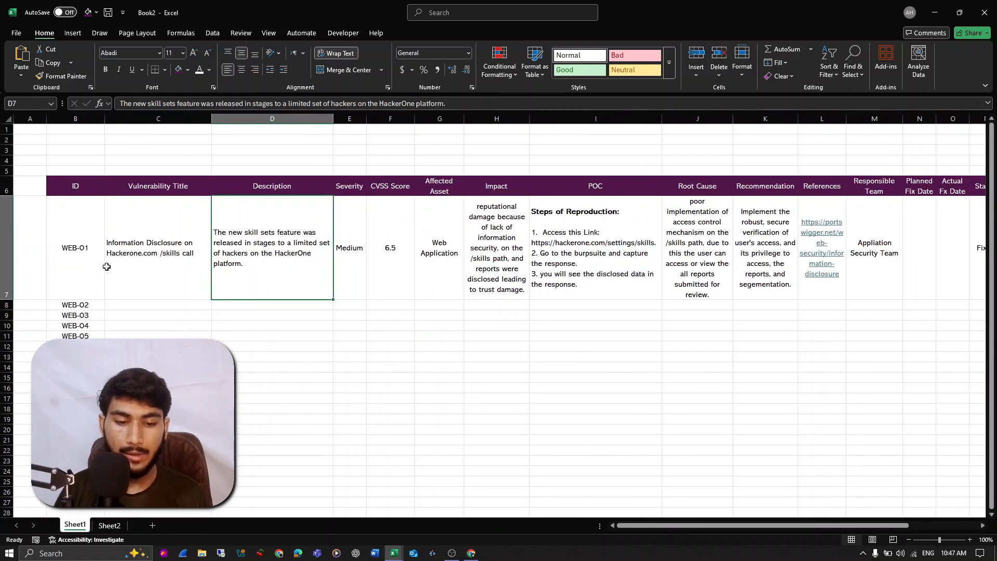
left_click_drag(73, 249, 769, 260)
left_click_drag(204, 255, 813, 260)
left_click_drag(857, 300, 857, 337)
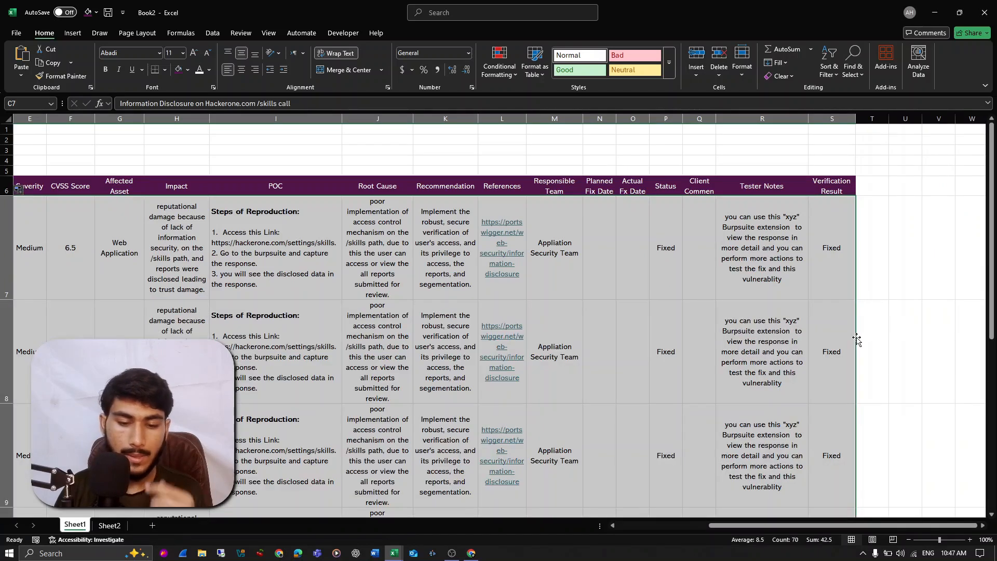
- Set the severity of WEB-02 to High in E8 and of WEB-03 to Critical in E9
scroll(329, 245, "left", 5)
scroll(277, 280, "down", 2)
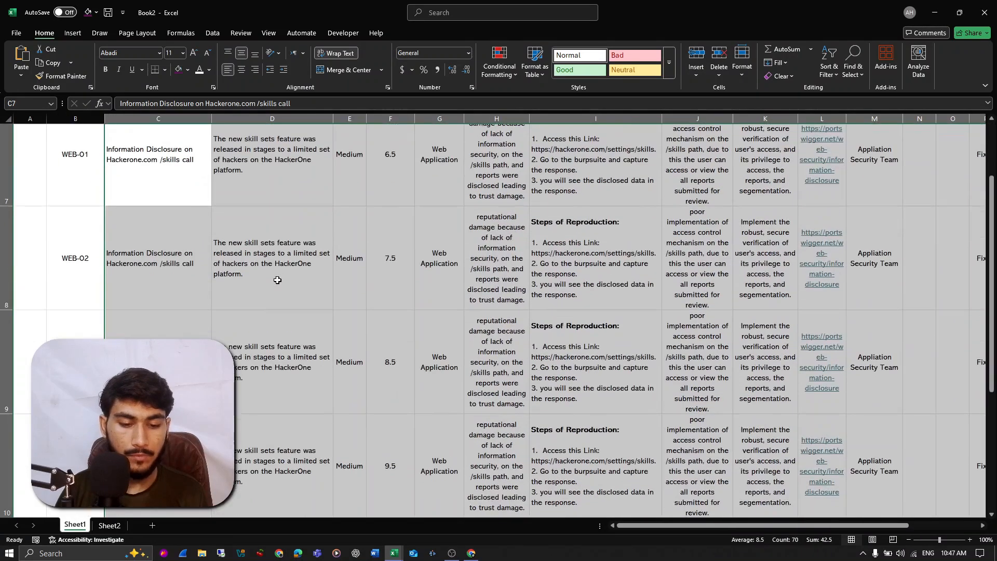
scroll(277, 280, "down", 3)
scroll(307, 284, "up", 6)
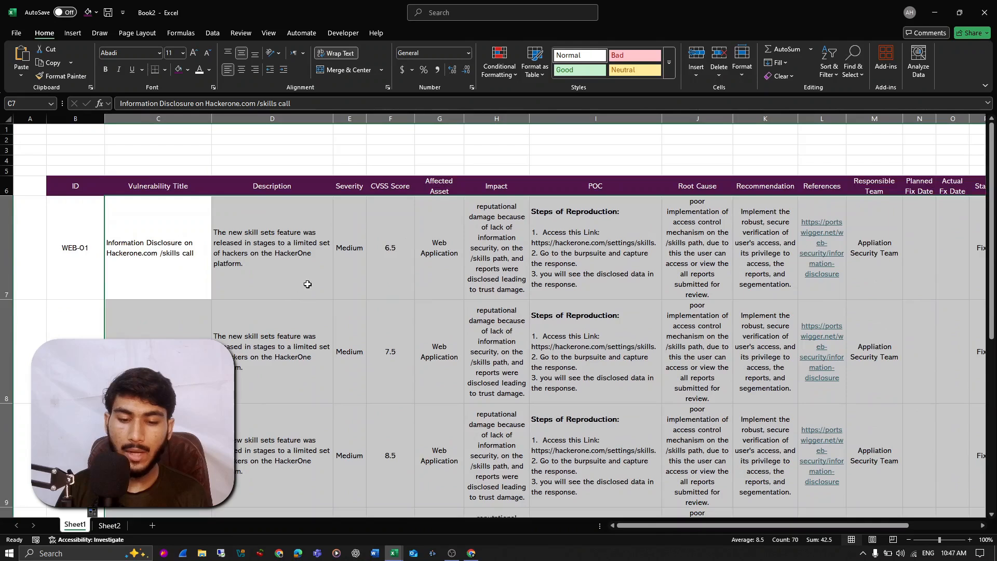
left_click(401, 357)
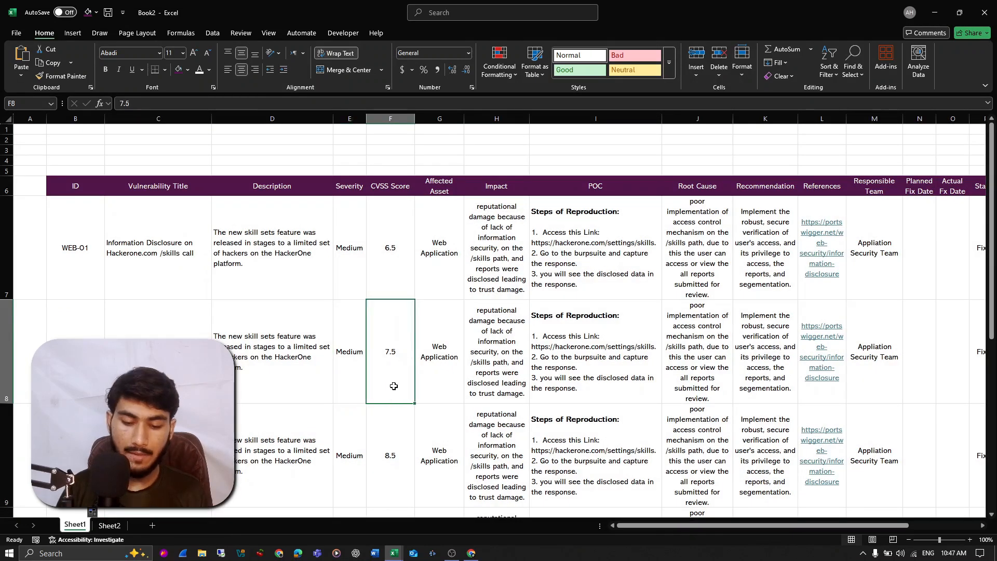
left_click(354, 370)
type("High")
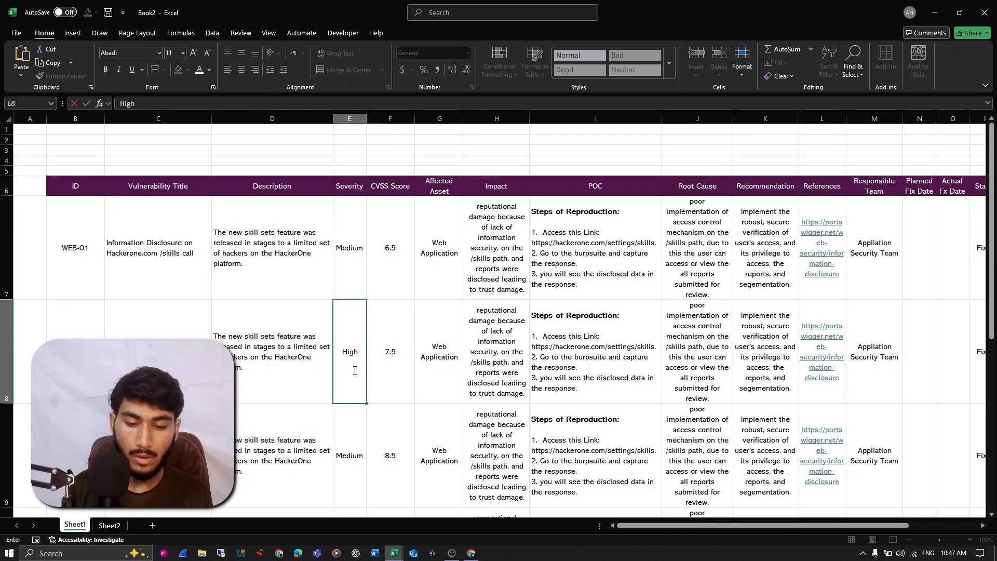
key("Return")
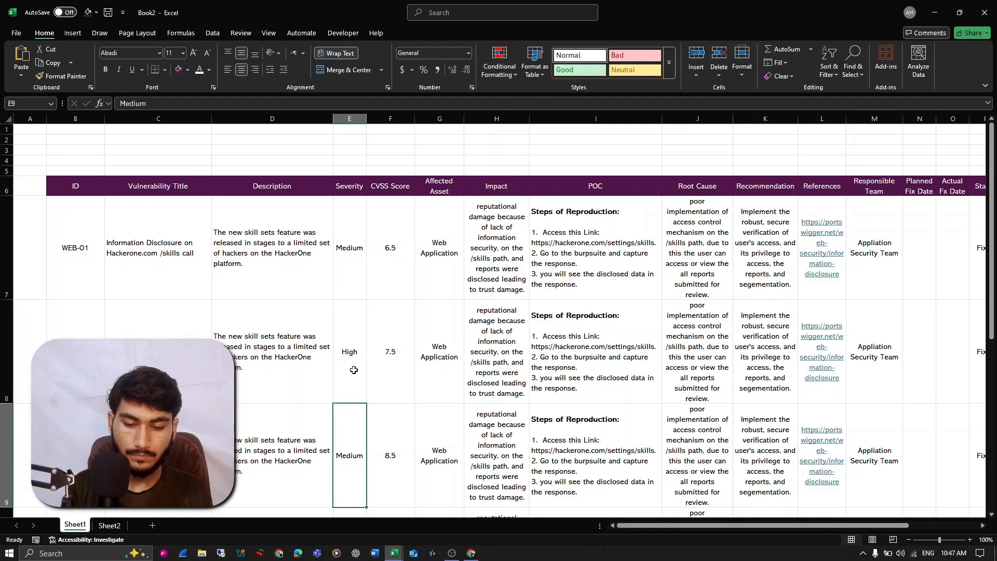
type("Cri")
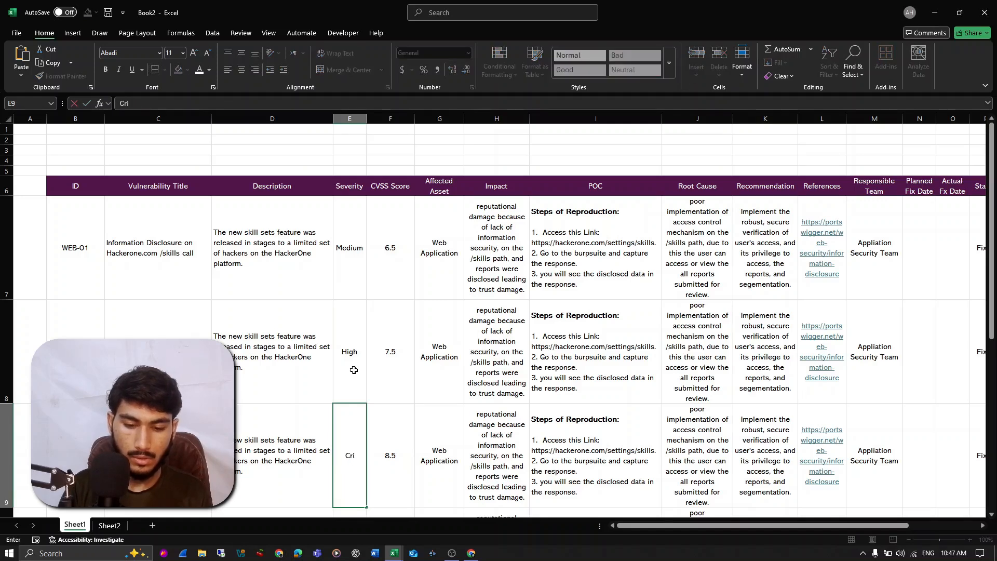
key("Return")
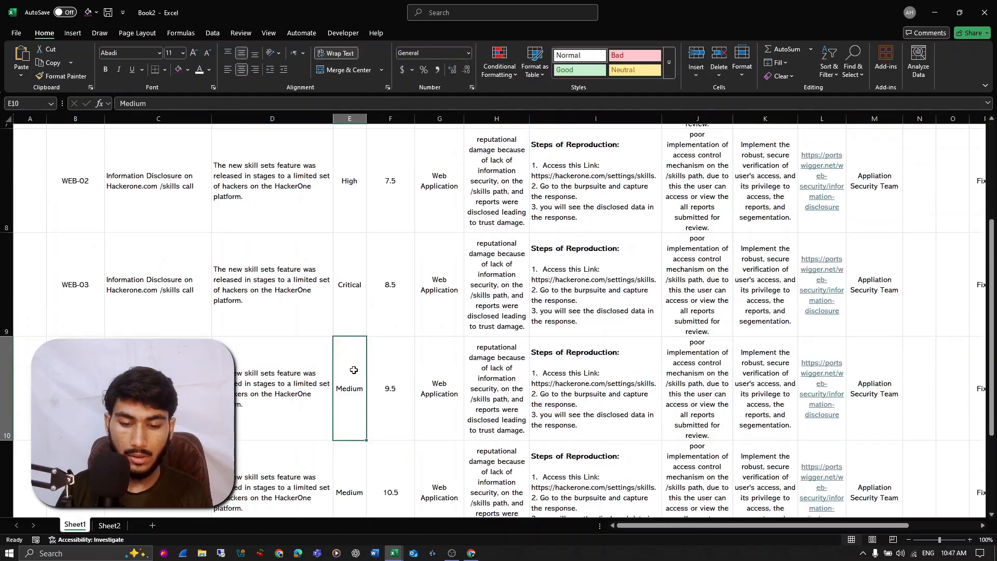
- Set the WEB-05 CVSS score in F11 to 3 and its severity in E11 to Low
scroll(354, 370, "down", 2)
left_click(387, 403)
type("3")
key("Return")
key("Up")
key("Left")
key("Up")
key("Down")
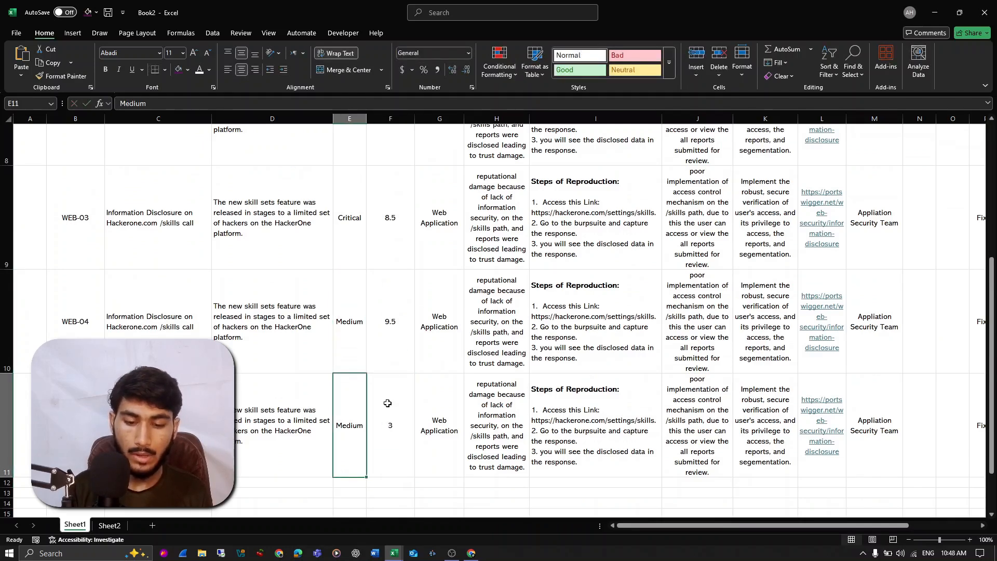
type("Lw")
key("Return")
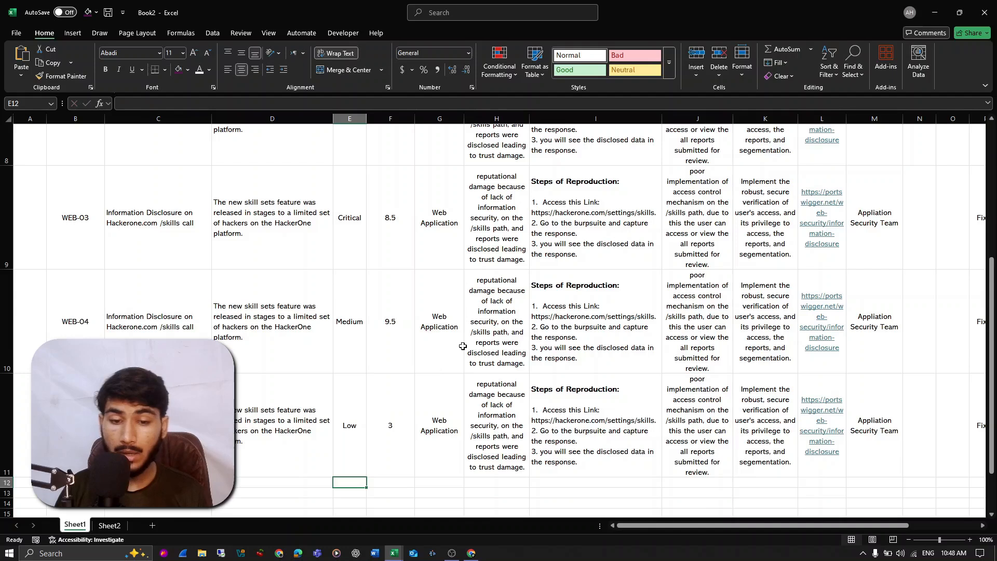
- Create a conditional formatting rule on Severity column E for cells whose value is equal to Low
scroll(467, 331, "up", 3)
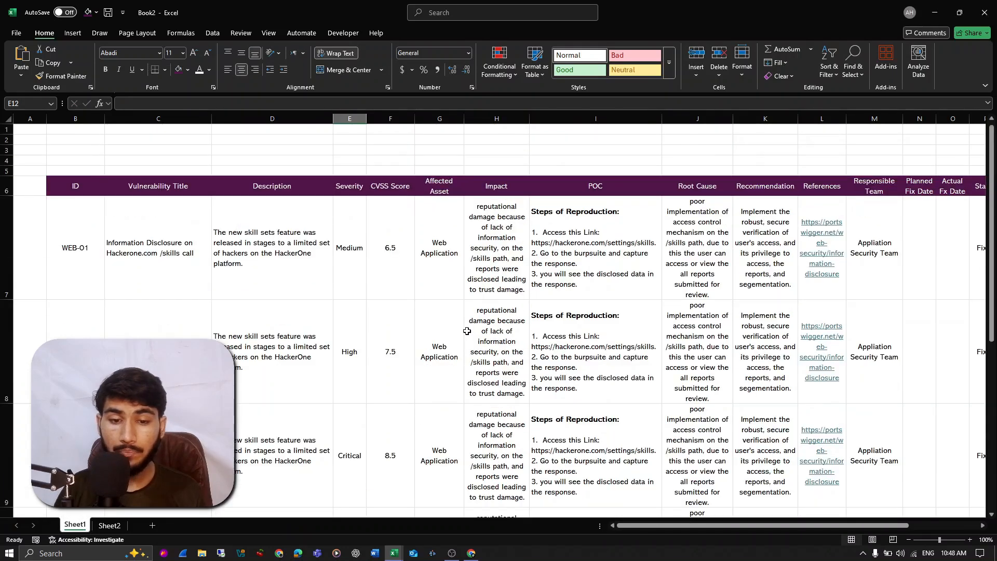
left_click(345, 118)
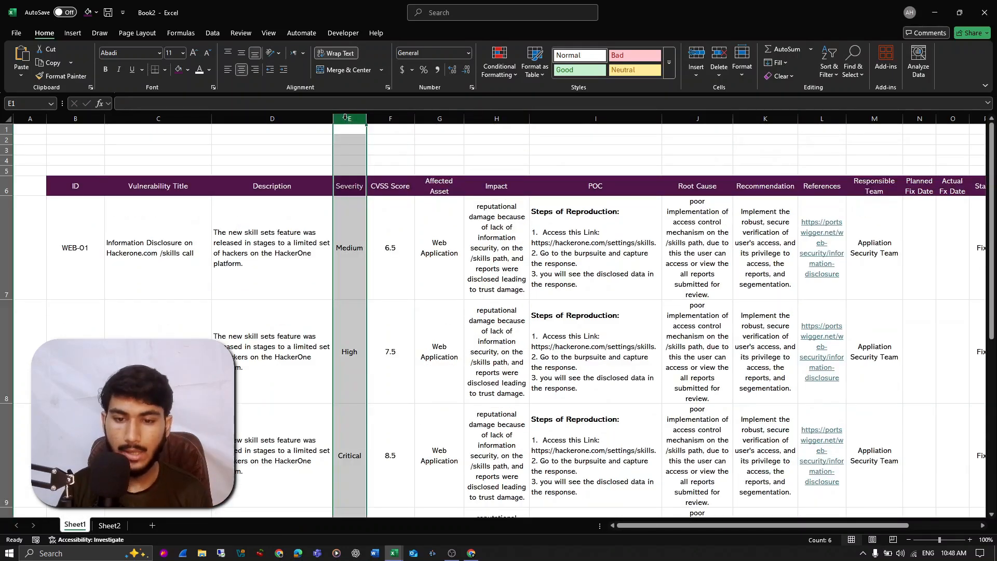
left_click(507, 70)
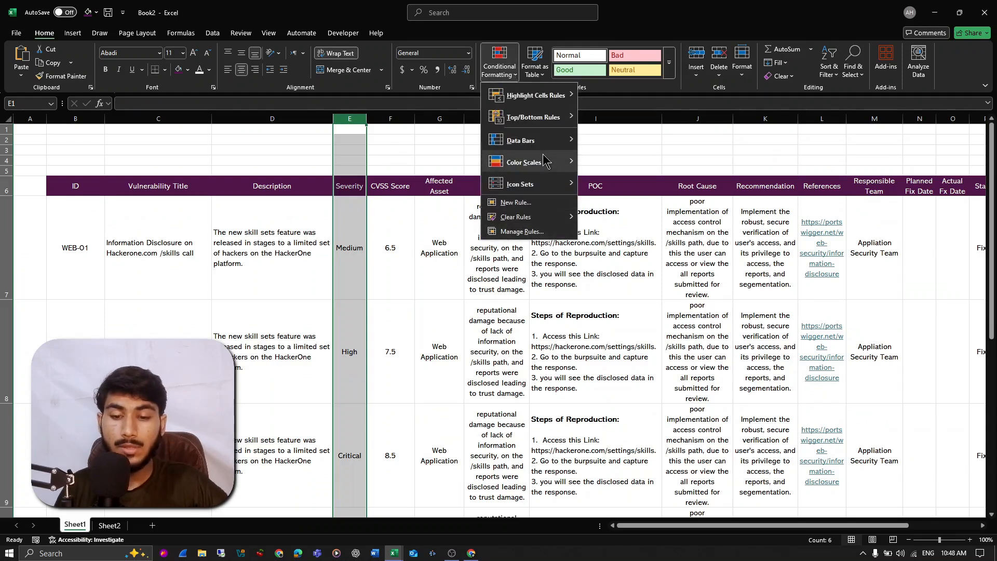
left_click(532, 232)
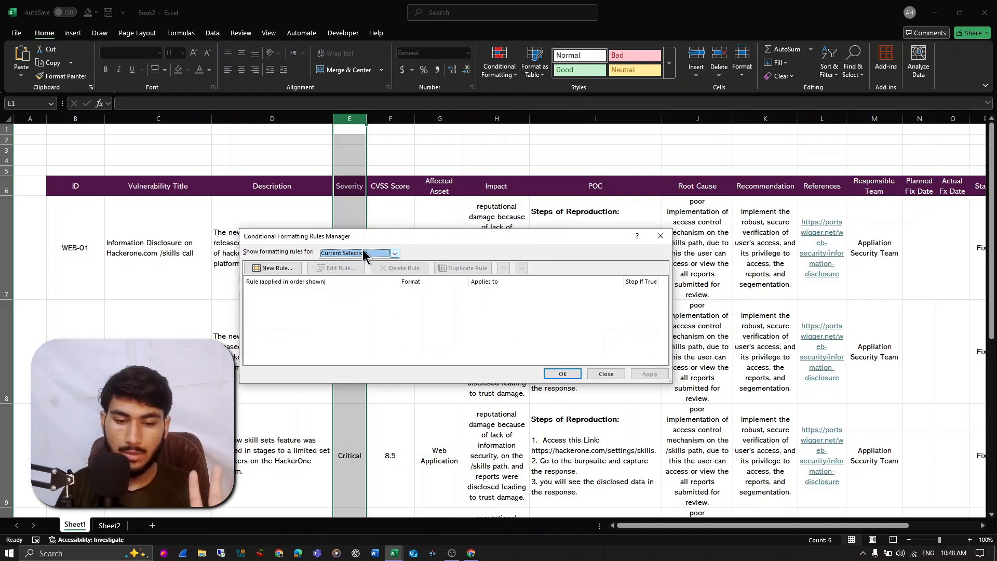
left_click(270, 269)
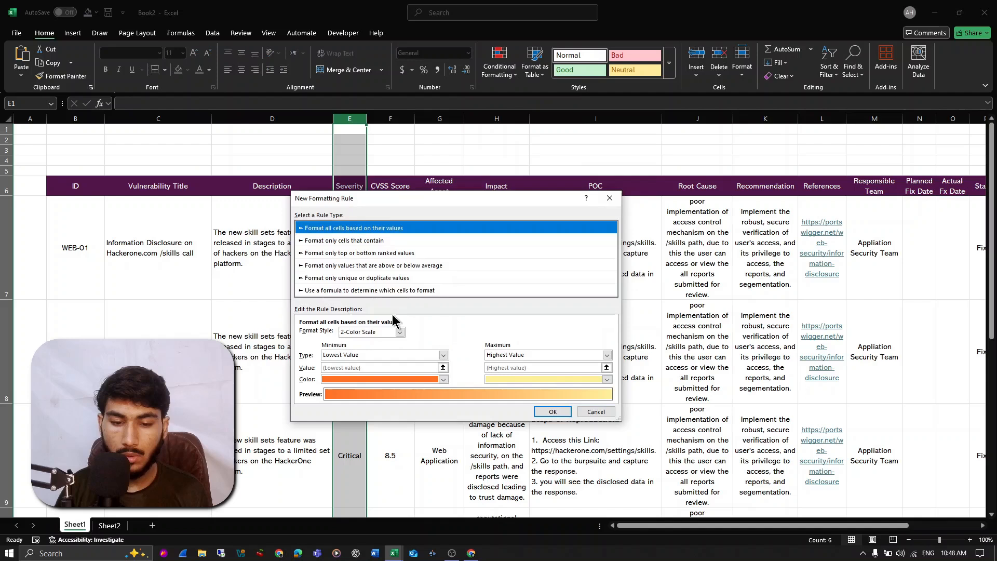
left_click(331, 241)
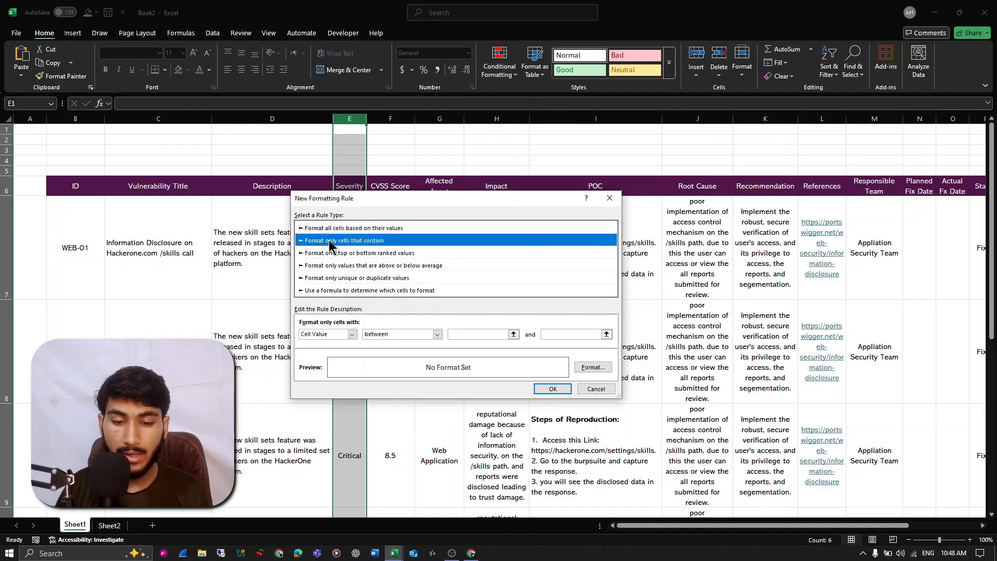
left_click(348, 334)
left_click(342, 345)
left_click(413, 335)
left_click(393, 357)
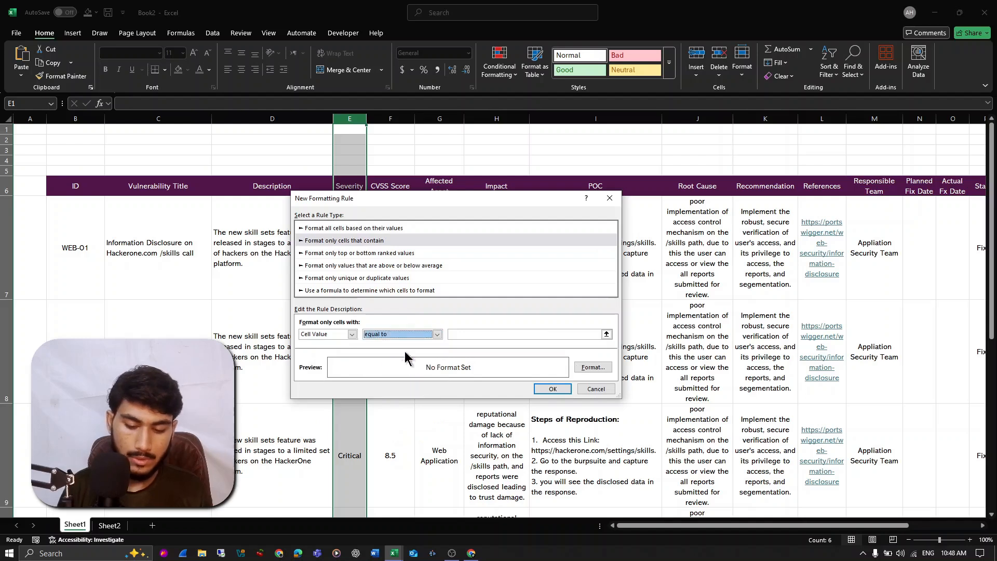
left_click(471, 335)
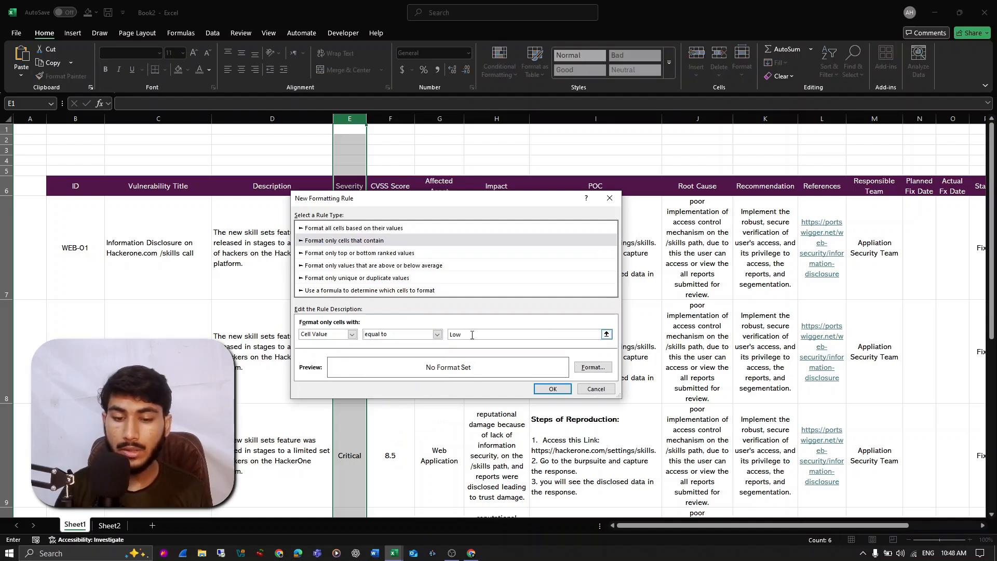
- Give the Low rule a bold white font and a light blue fill, and save the rule
left_click(593, 367)
left_click(396, 282)
left_click(370, 180)
left_click(530, 266)
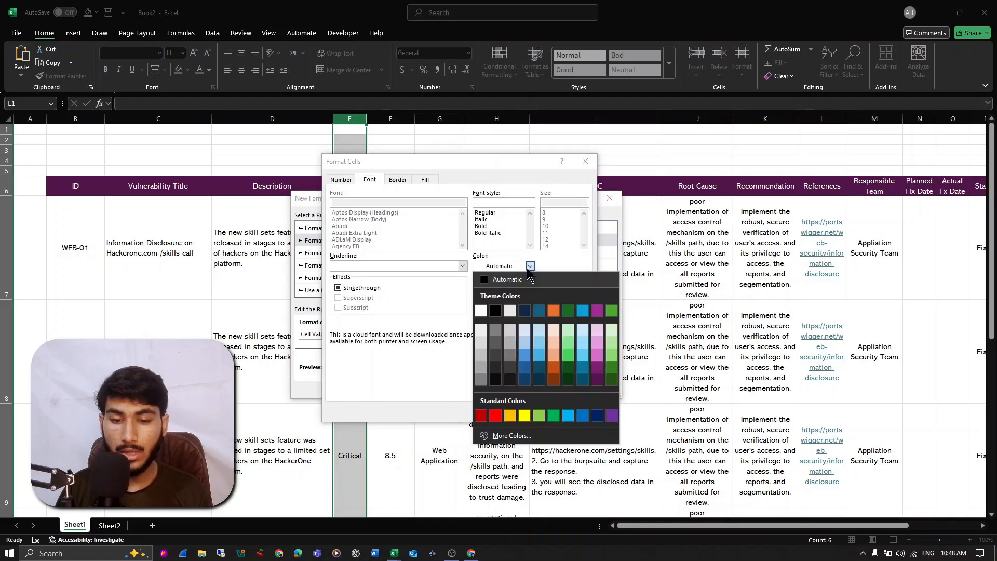
left_click(481, 312)
left_click(426, 180)
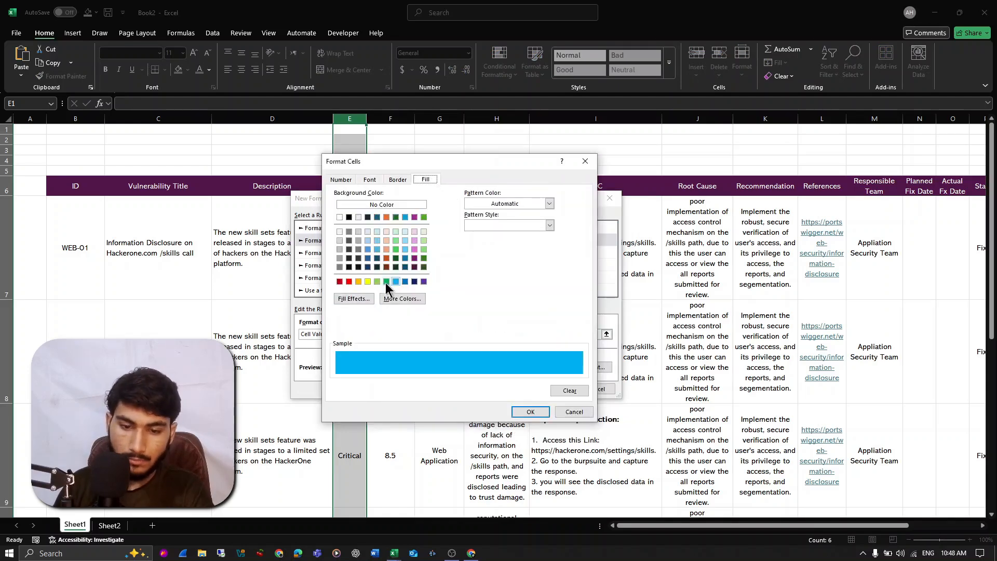
left_click(398, 180)
left_click(499, 270)
left_click(502, 230)
left_click(487, 226)
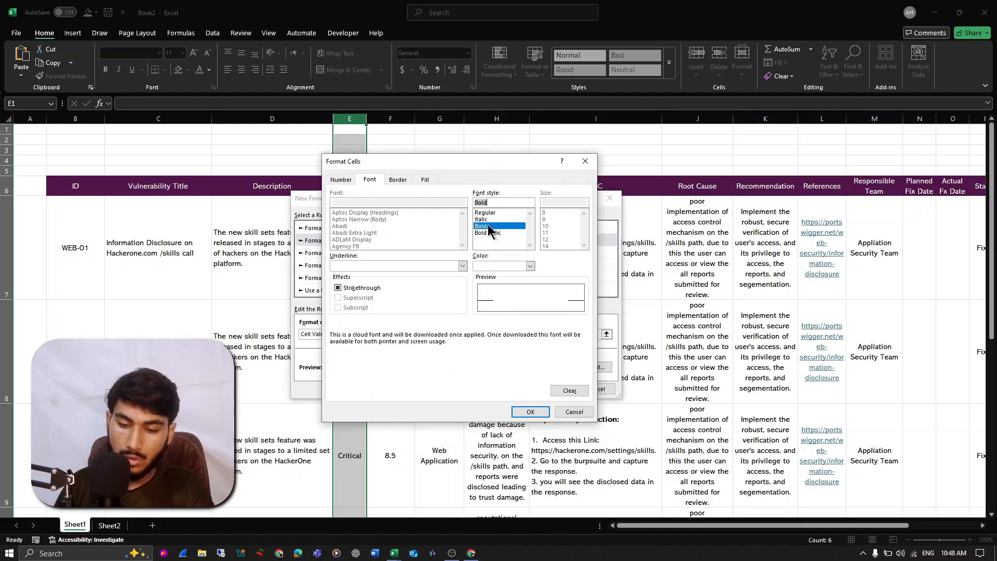
left_click(547, 413)
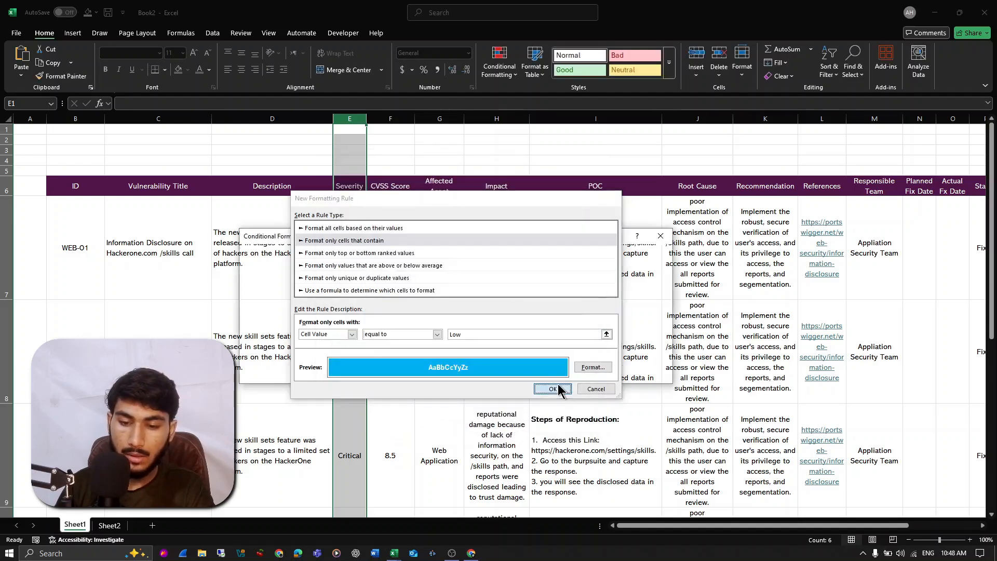
left_click(553, 389)
- Duplicate the Low rule three times and change the matching value of the third rule in the list to Medium
left_click_drag(537, 240, 686, 199)
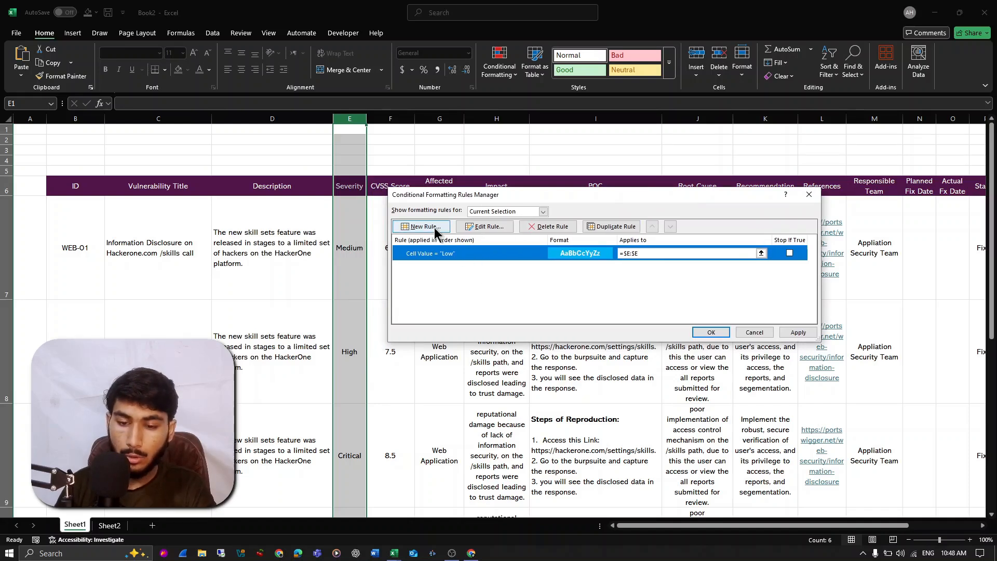
left_click(601, 228)
left_click(602, 229)
left_click(601, 229)
double_click(446, 285)
left_click(627, 307)
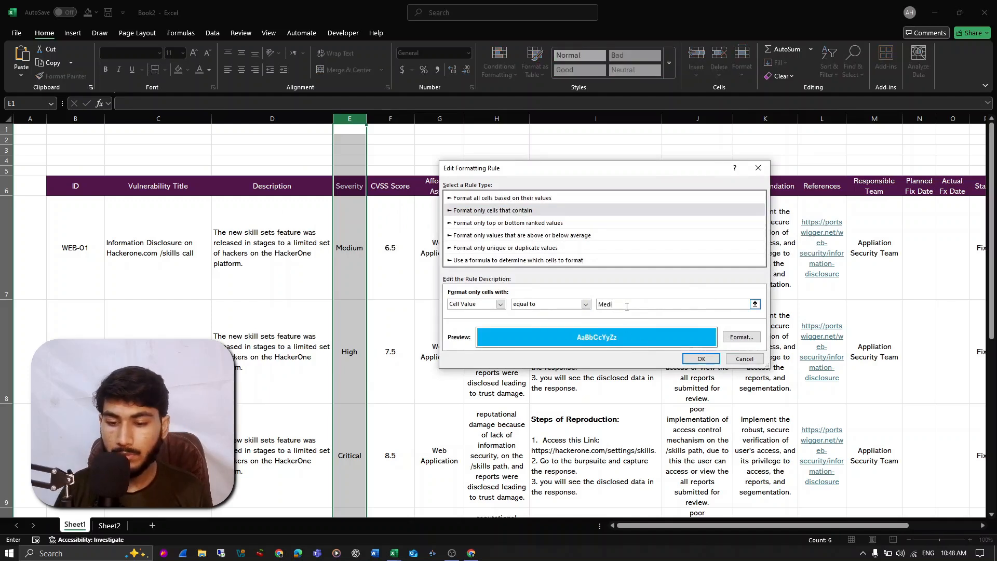
type("Medium")
- Give the Medium rule an orange fill and save it
left_click(742, 337)
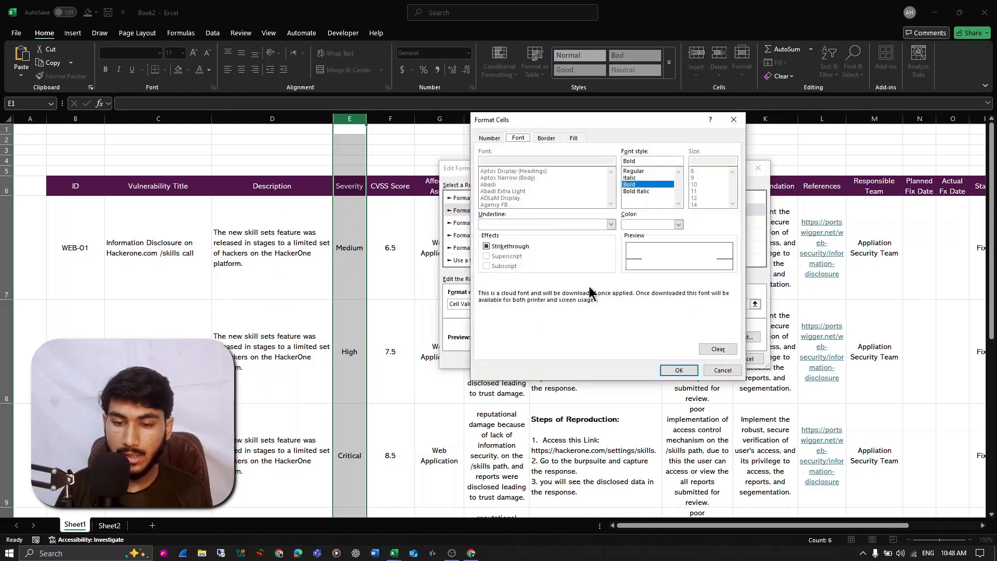
left_click(573, 139)
left_click(507, 240)
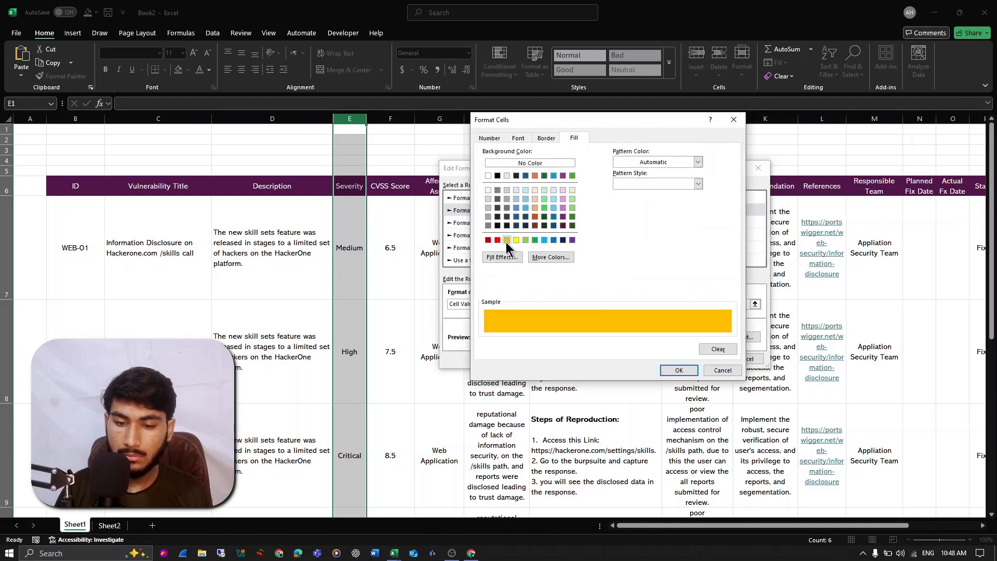
left_click(537, 216)
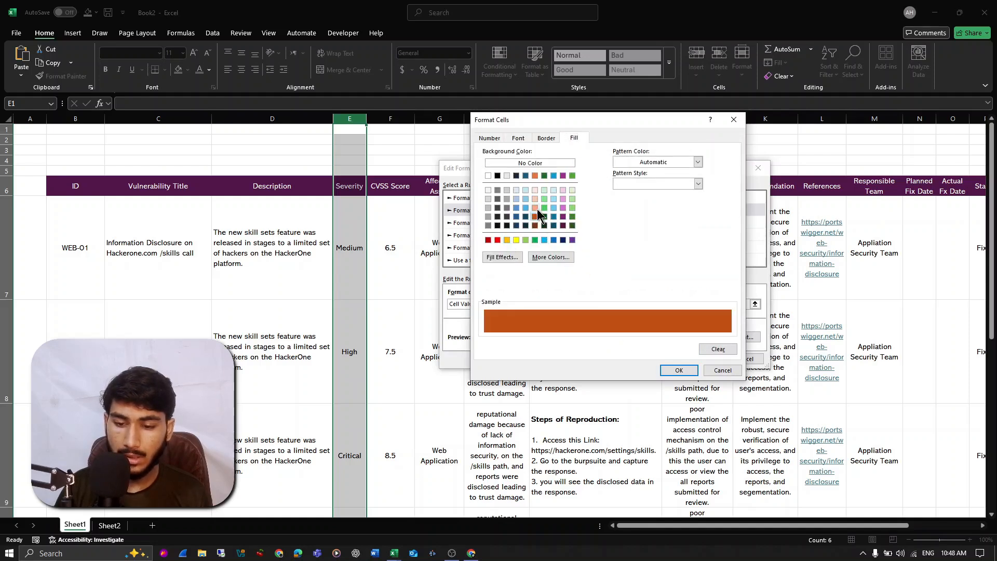
left_click(534, 176)
left_click(662, 372)
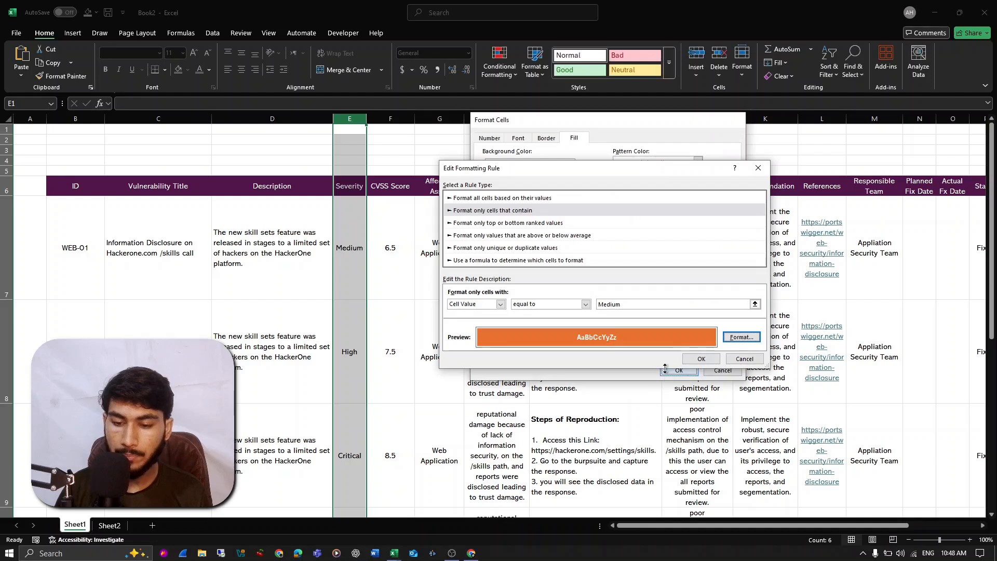
left_click(701, 359)
- Change the second rule in the list to match High and give it a red fill
double_click(503, 269)
left_click(618, 306)
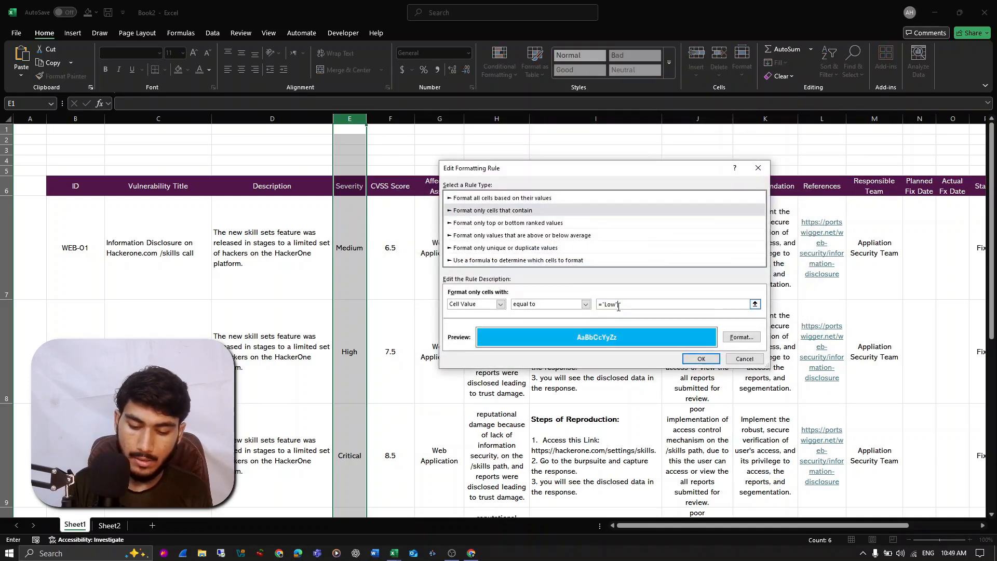
key("BackSpace")
key("BackSpace")
key("BackSpace")
key("BackSpace")
key("BackSpace")
type("High")
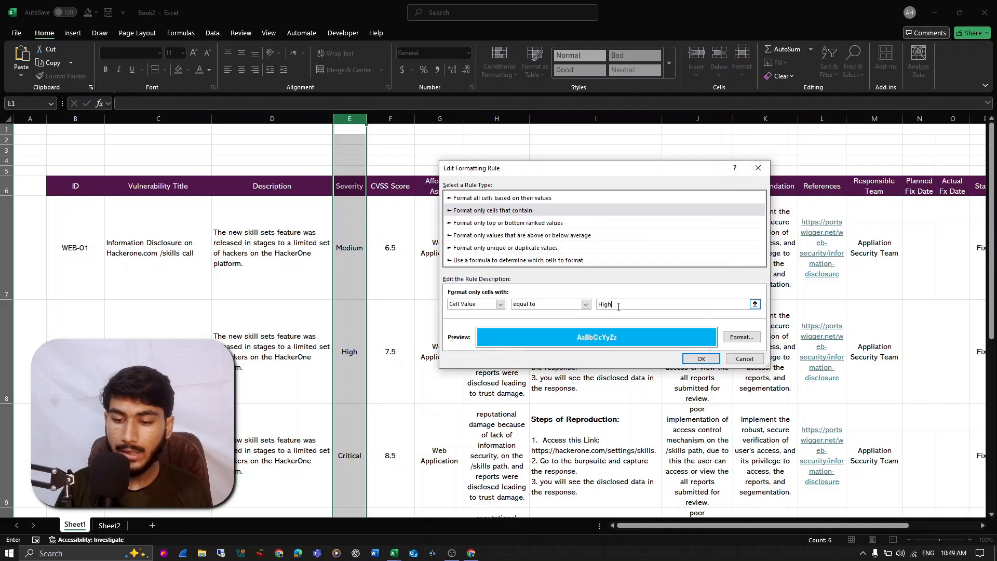
left_click(742, 340)
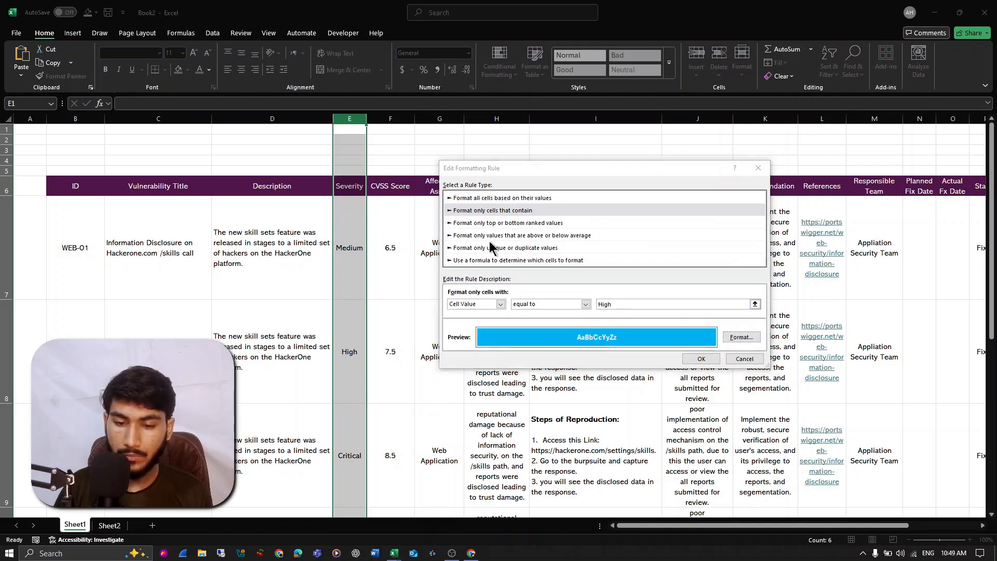
left_click(498, 240)
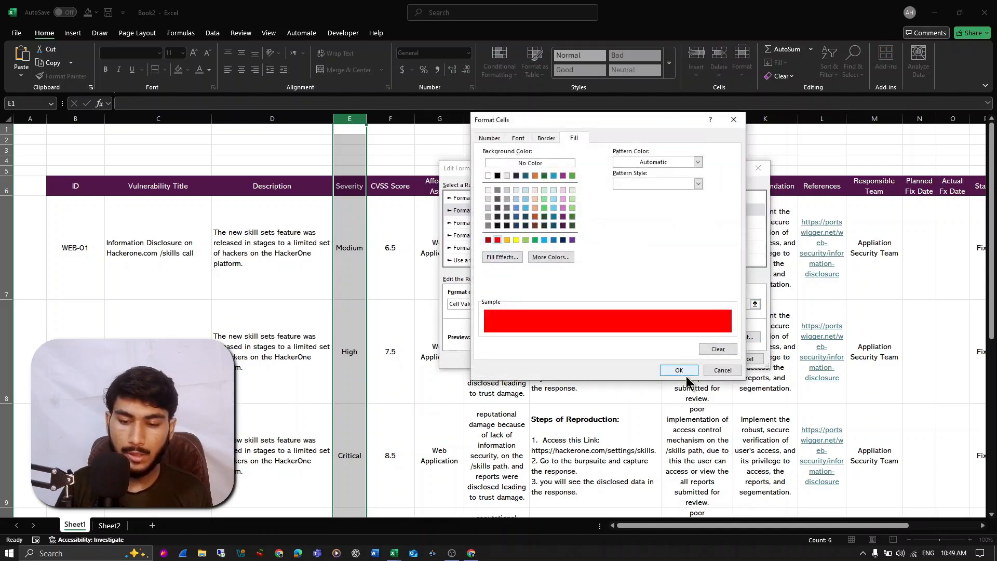
left_click(681, 371)
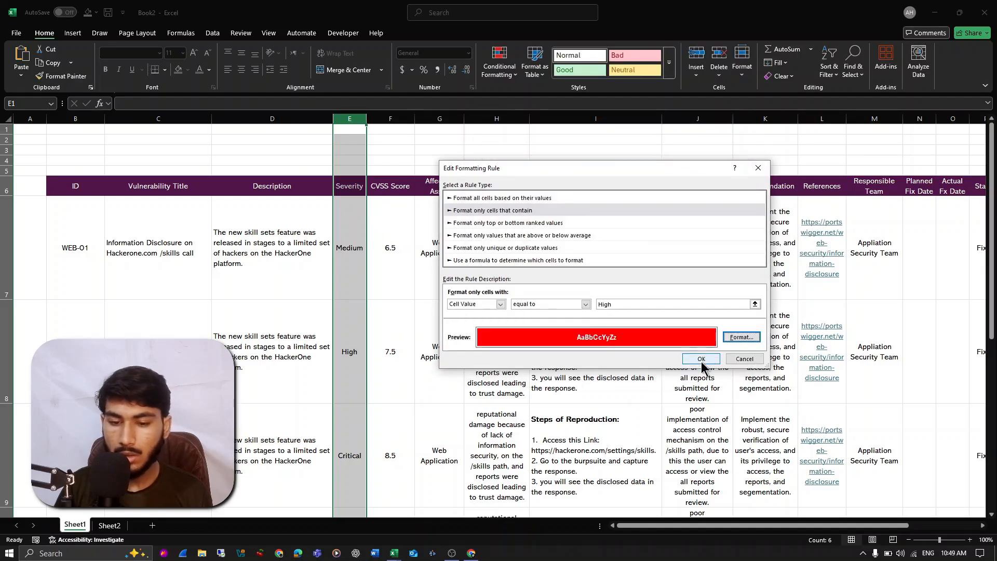
left_click(701, 358)
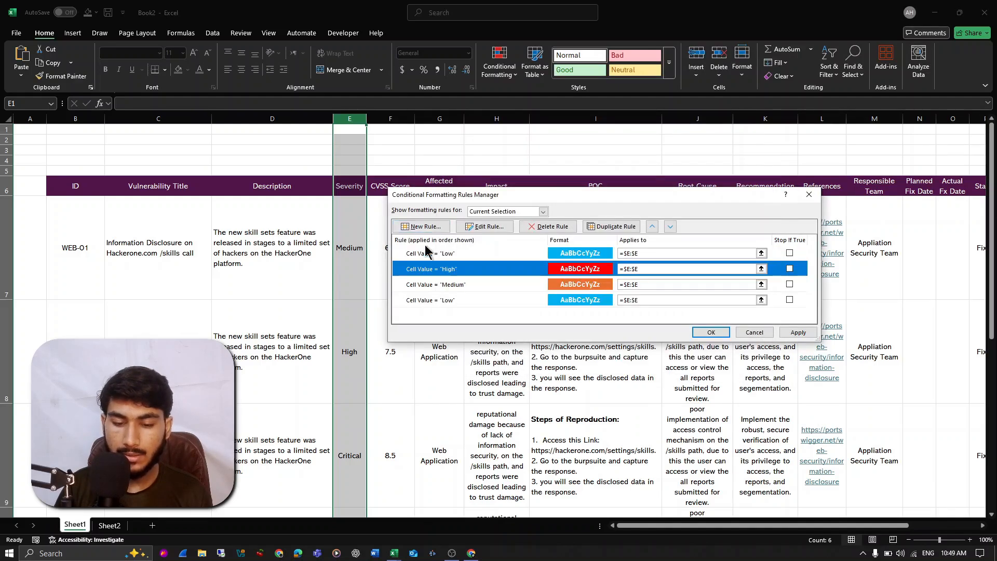
- Change the matching value of the first rule in the list to Critical
left_click(433, 255)
double_click(433, 254)
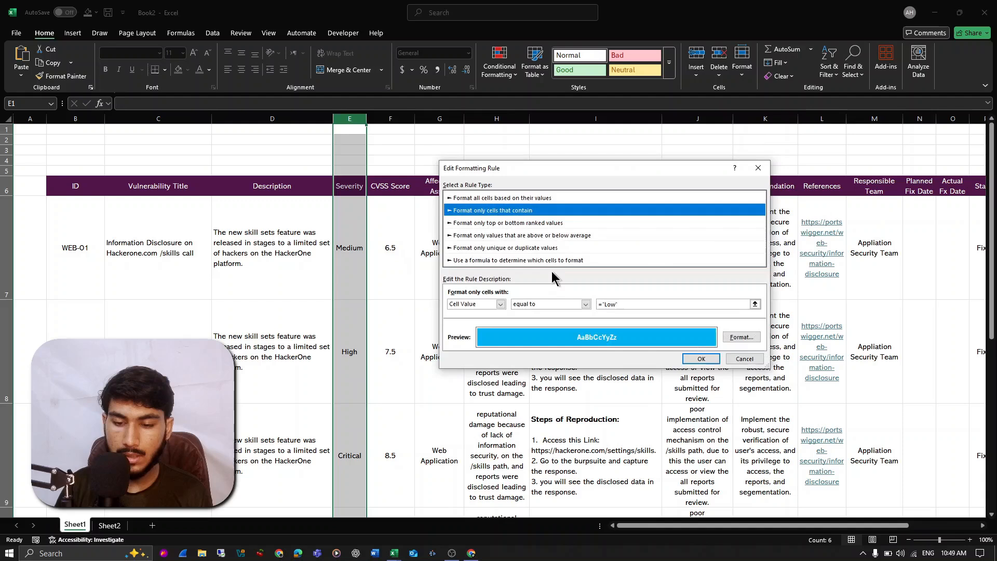
left_click(641, 305)
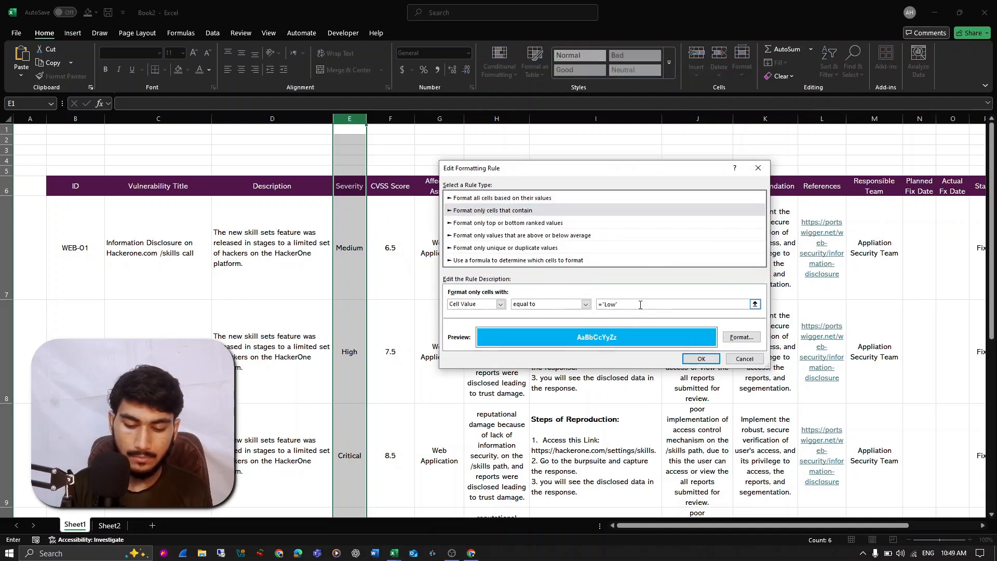
key("ctrl+a")
type("C")
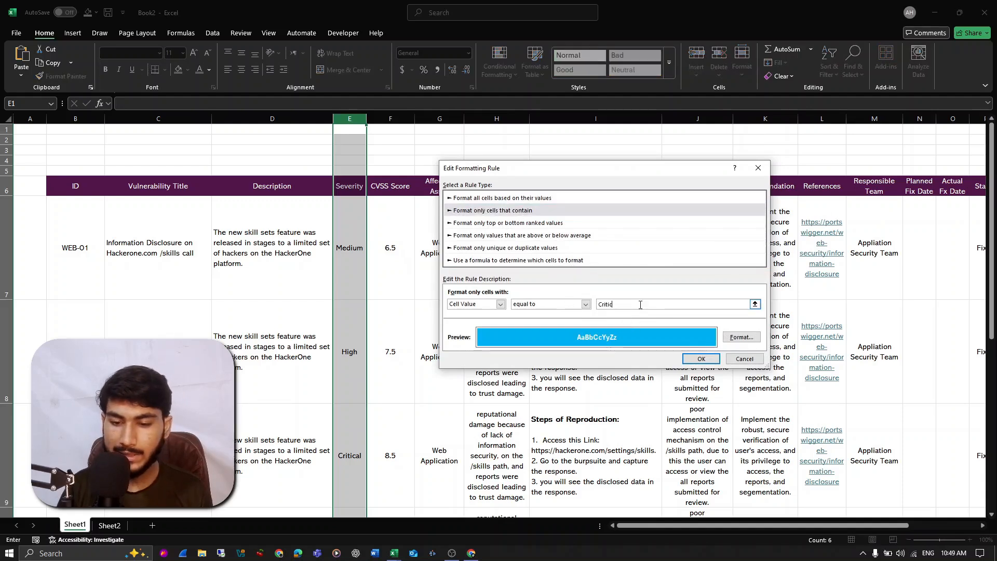
type("ritical")
- Give the Critical rule a custom fill slightly darker than the standard dark red and save it
left_click(742, 337)
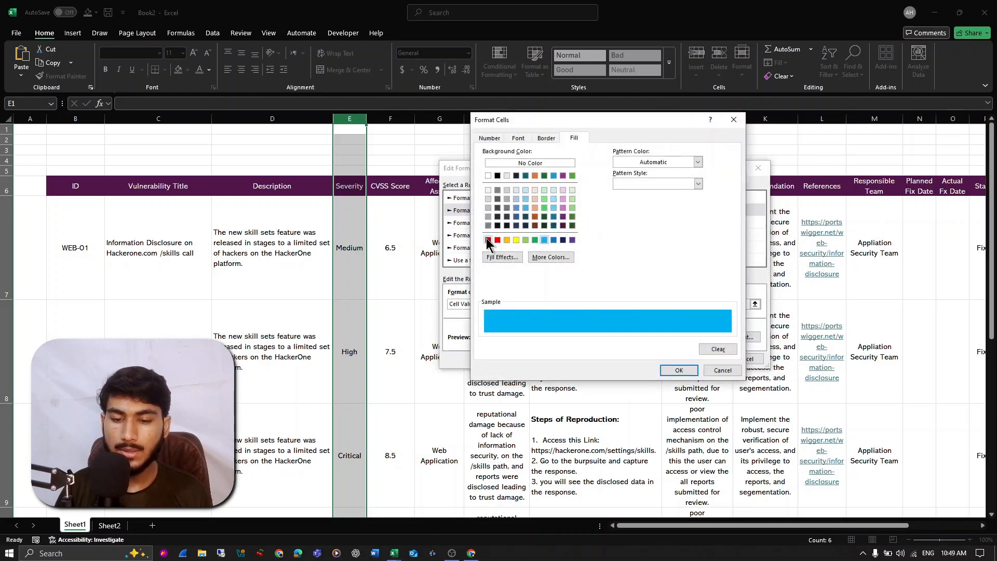
left_click(487, 239)
left_click(550, 257)
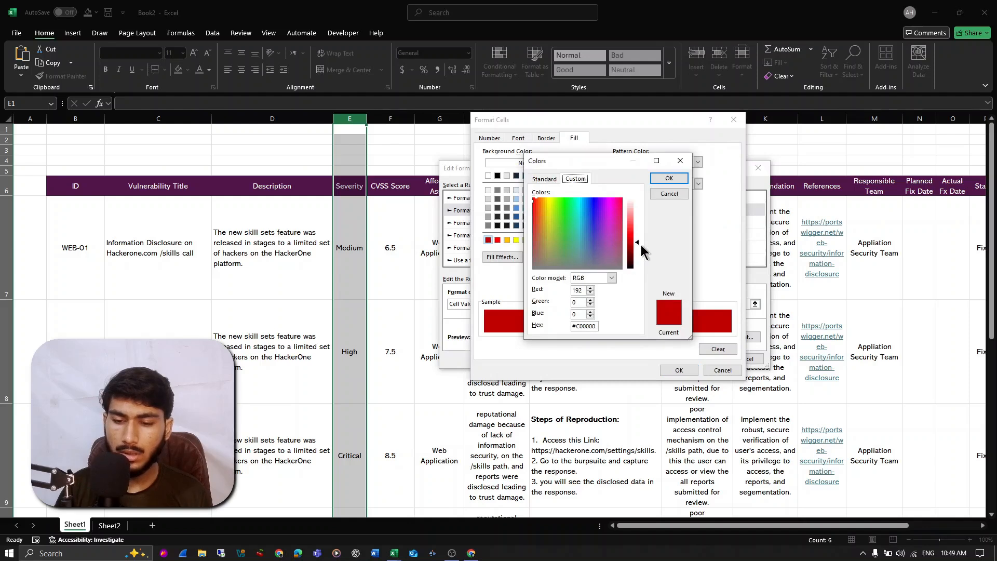
left_click_drag(637, 242, 637, 247)
left_click(669, 179)
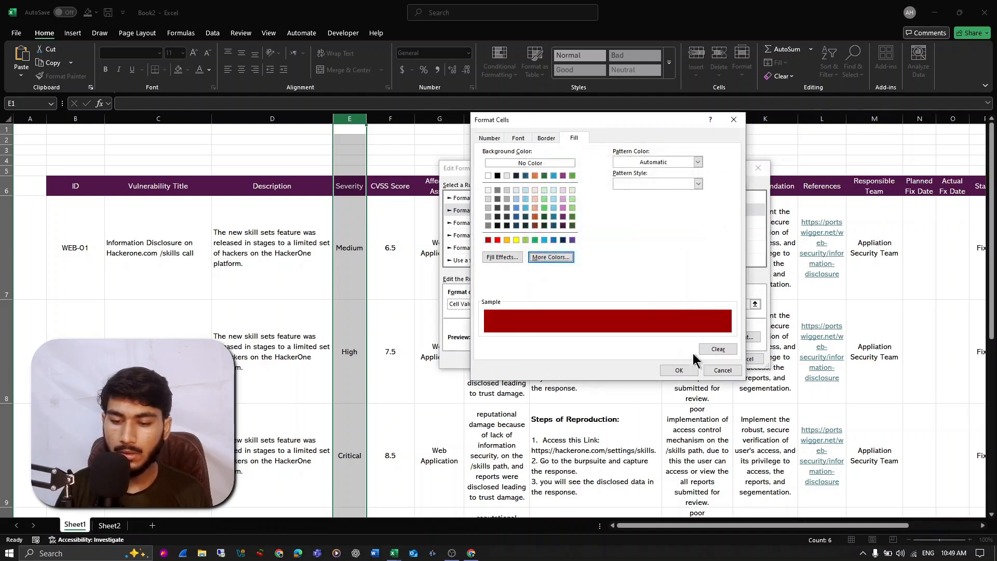
left_click(694, 368)
left_click(701, 360)
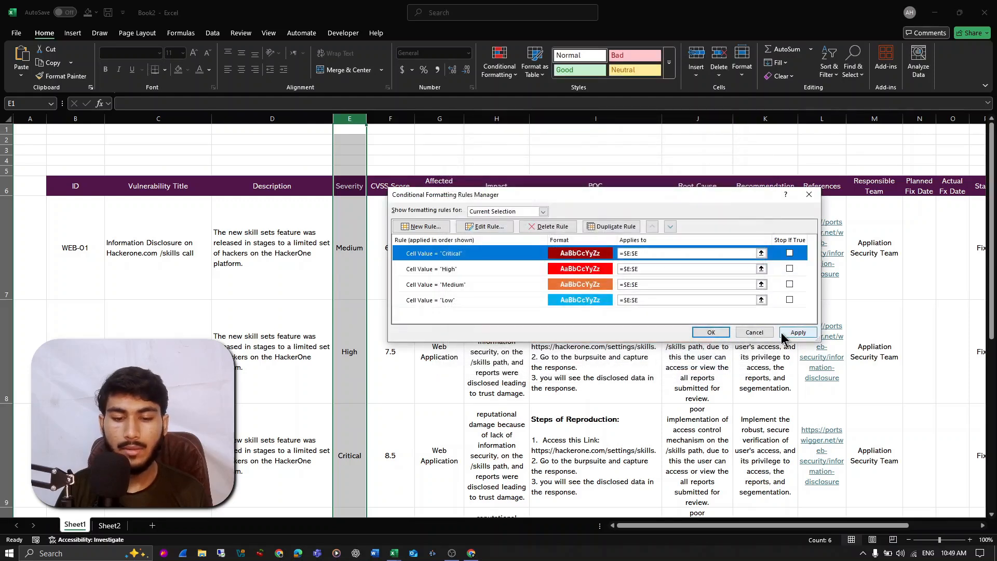
- Apply the four severity rules to column E and widen the Severity column so Medium fits on one line
left_click(798, 332)
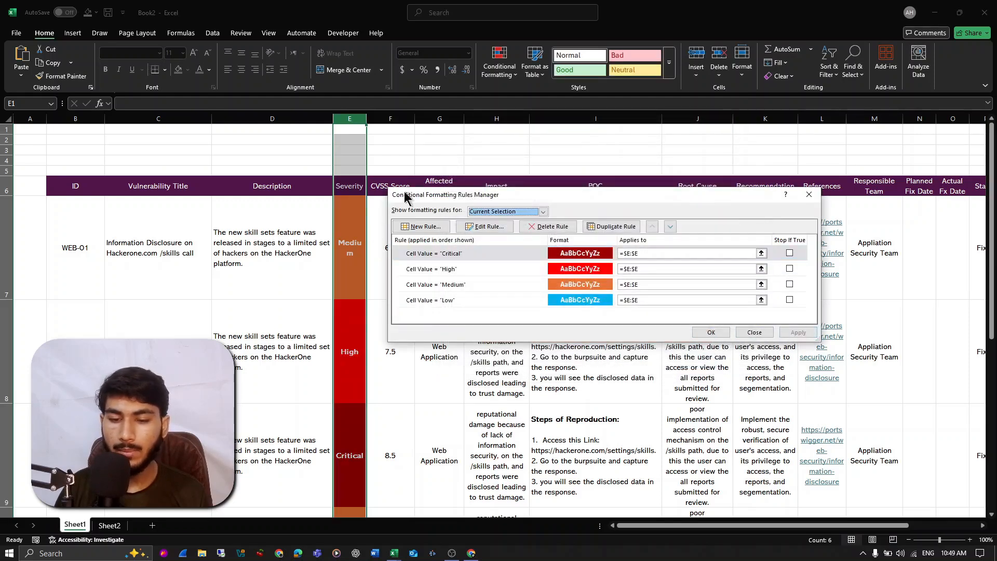
left_click(755, 333)
left_click_drag(370, 120, 394, 155)
scroll(390, 261, "down", 3)
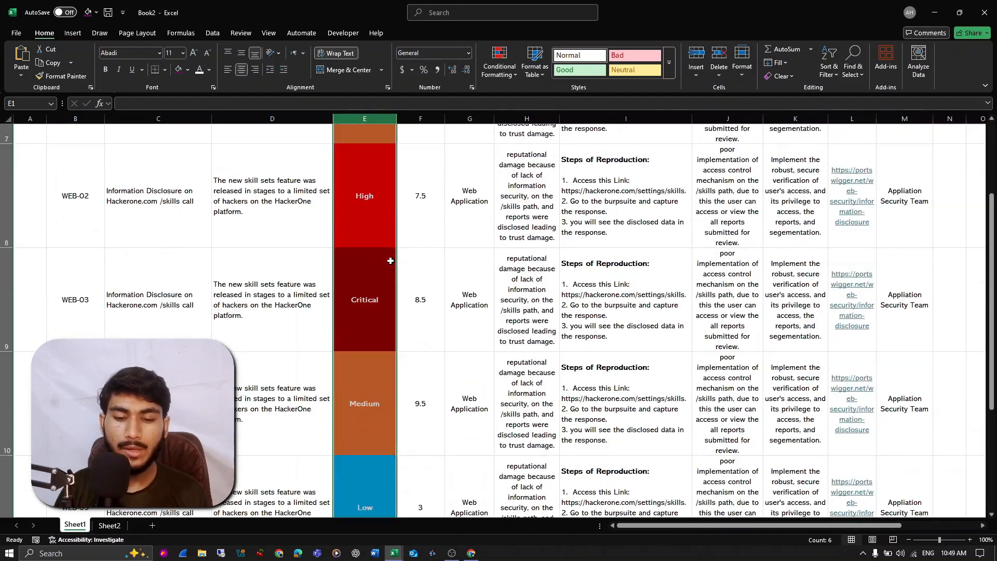
scroll(389, 258, "up", 3)
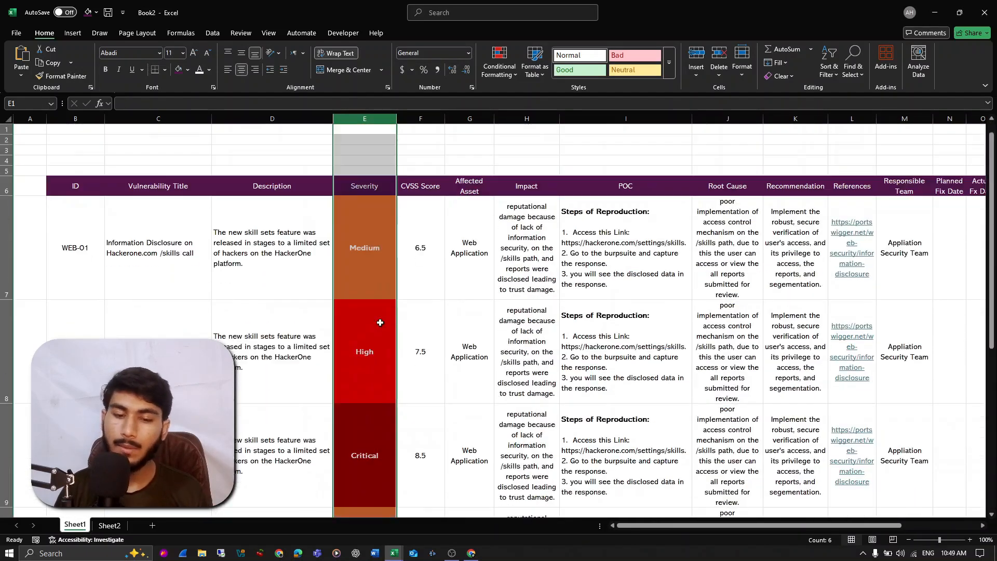
left_click(379, 288)
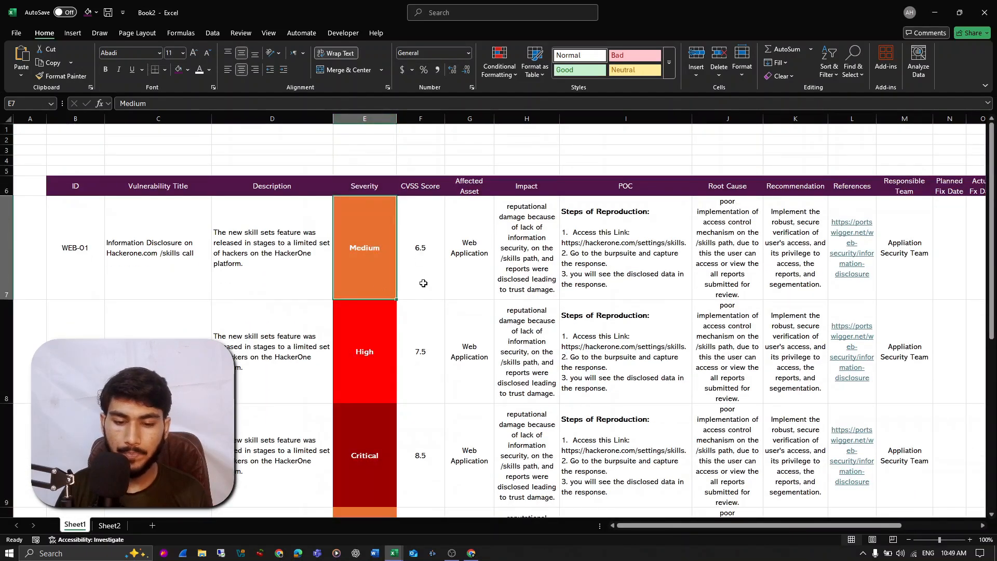
- Change the WEB-02 entry's severity to Critical and its CVSS score to 10
left_click(383, 369)
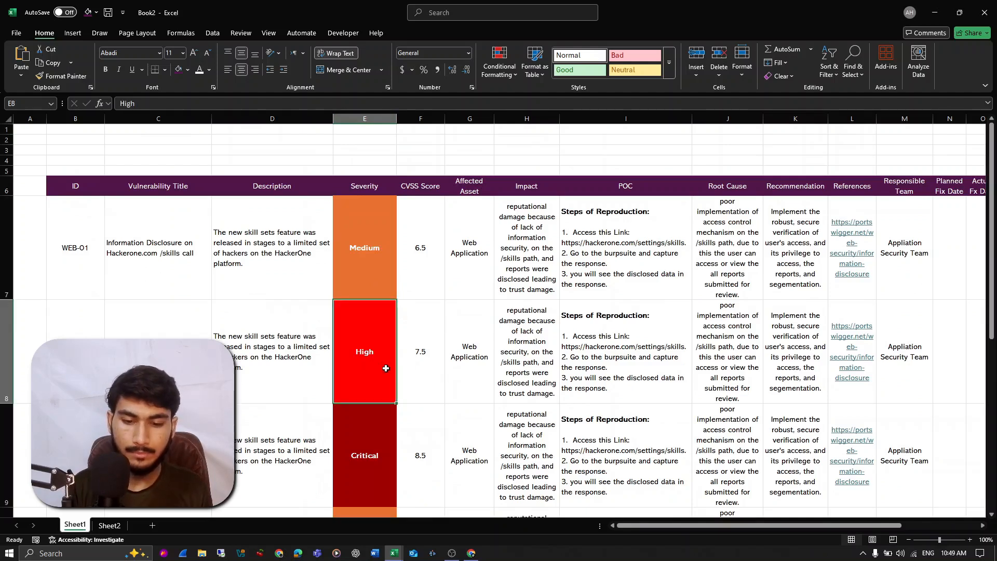
type("Criti")
key("Return")
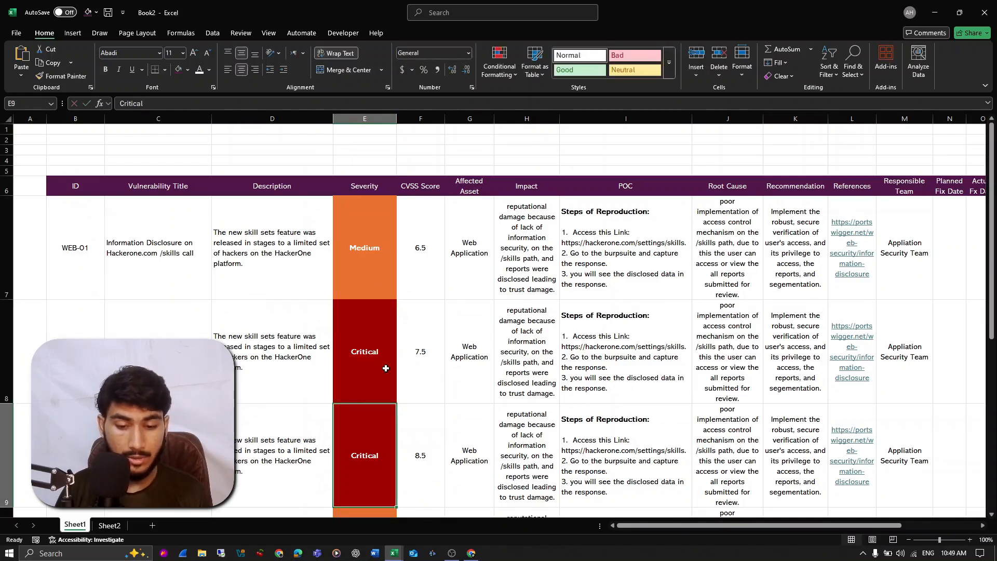
left_click(430, 364)
type("10")
key("Return")
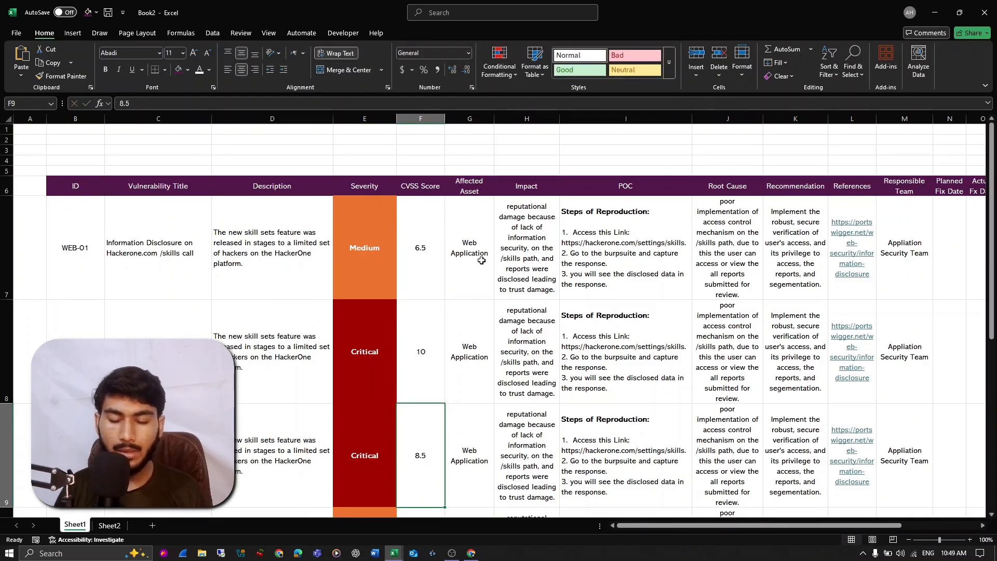
- Review the CVSS scores against the severities across the WEB-01 to WEB-05 entries
left_click(467, 339)
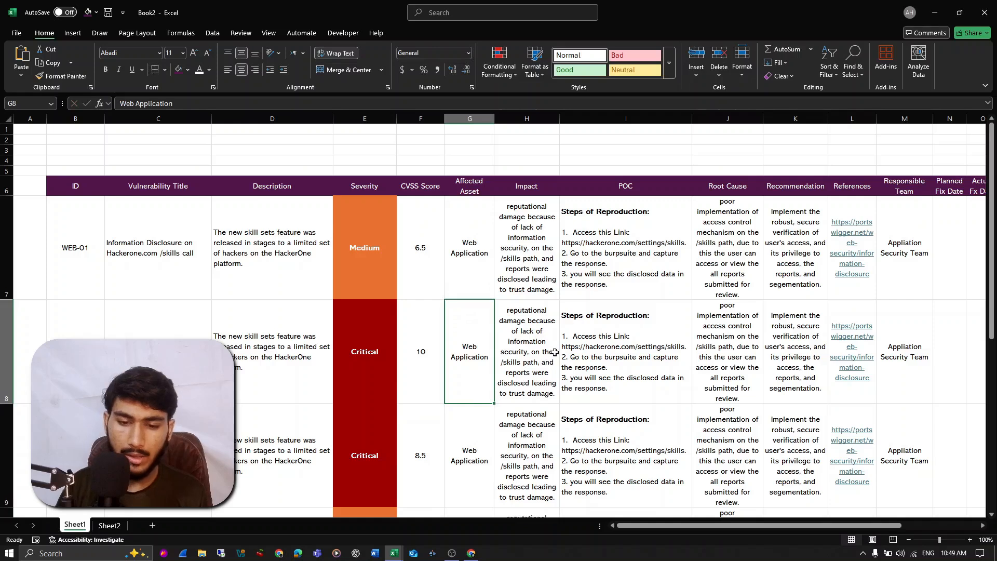
left_click_drag(401, 259, 430, 511)
scroll(431, 406, "down", 3)
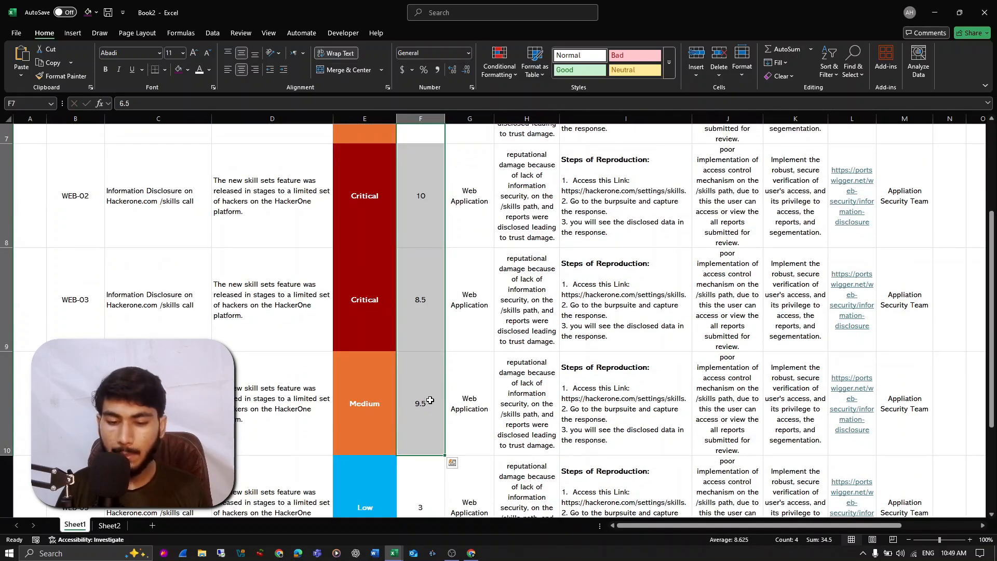
left_click(410, 470)
scroll(421, 379, "up", 3)
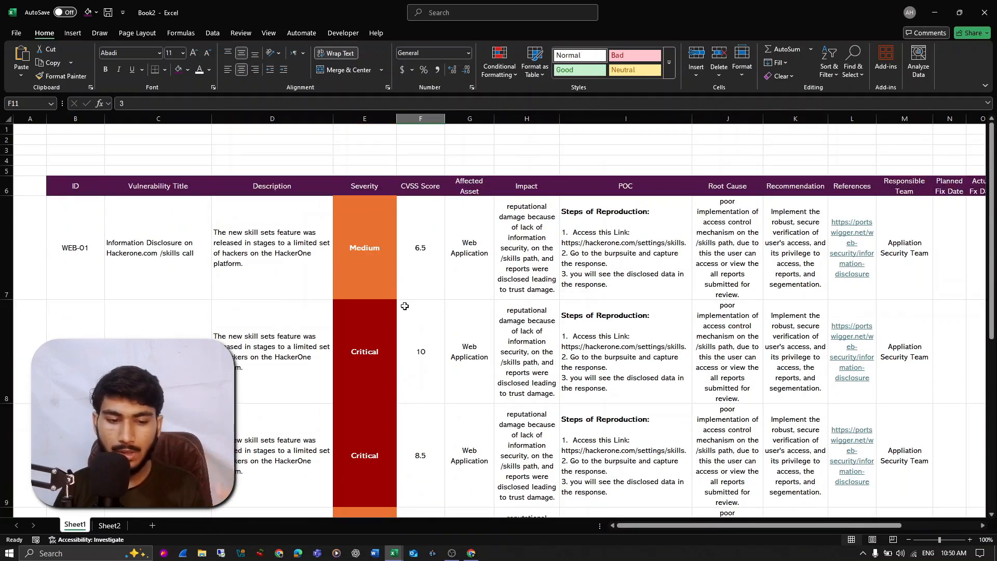
left_click(394, 259)
left_click_drag(394, 259, 421, 265)
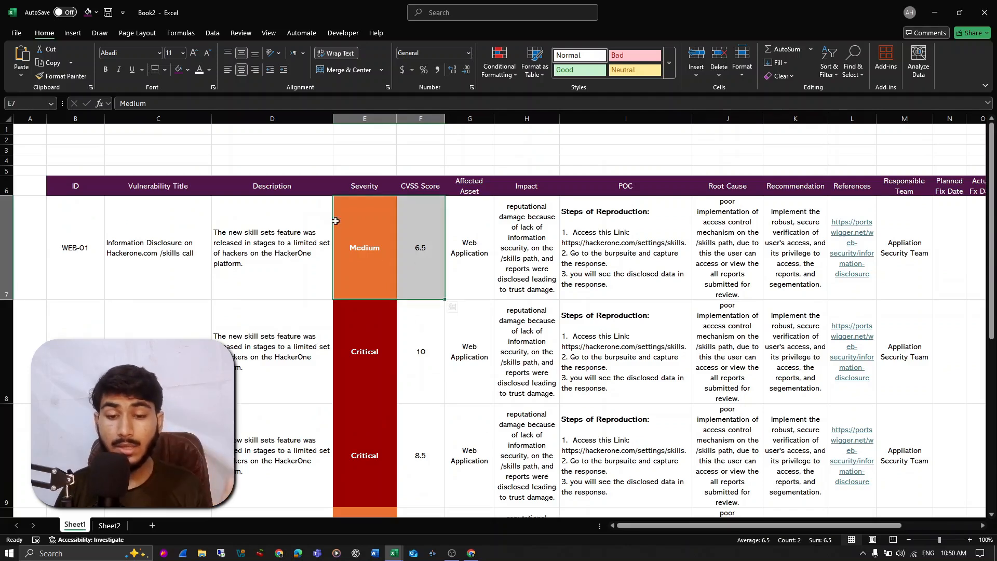
left_click(420, 266)
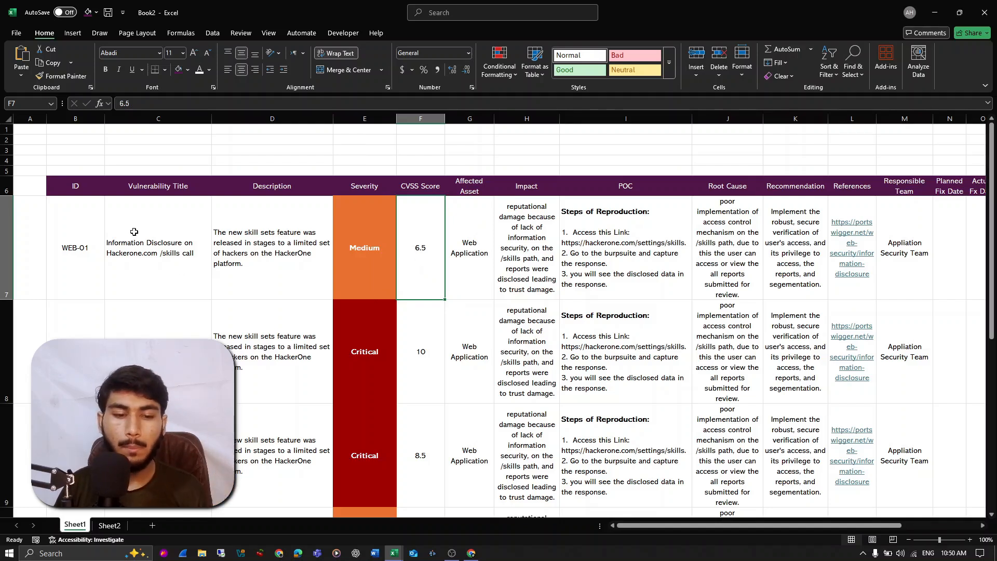
- Format the range B6:S11 as a table with headers, using the light grey banded style
left_click(86, 187)
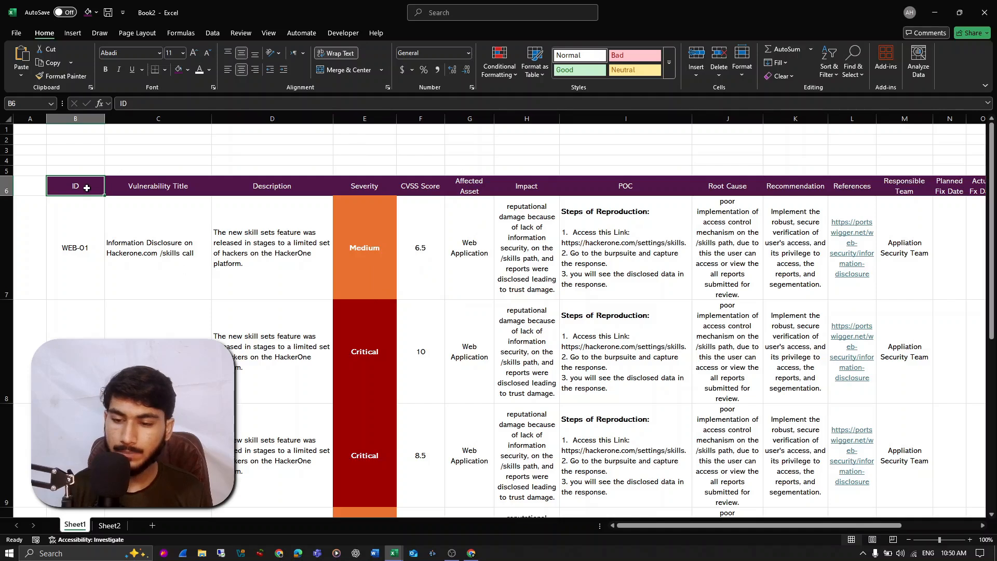
key("ctrl+shift+Right")
key("ctrl+shift+Down")
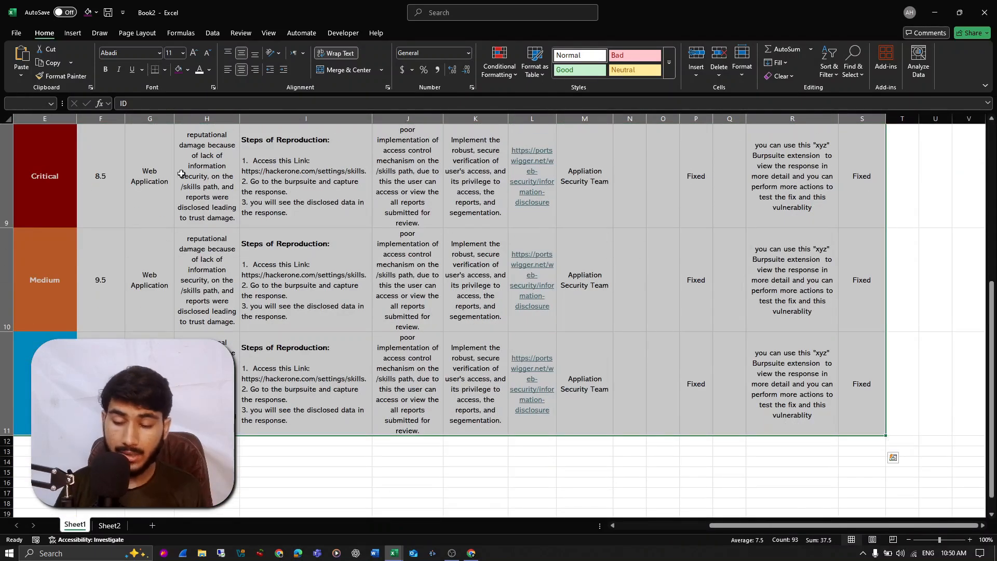
scroll(391, 336, "left", 5)
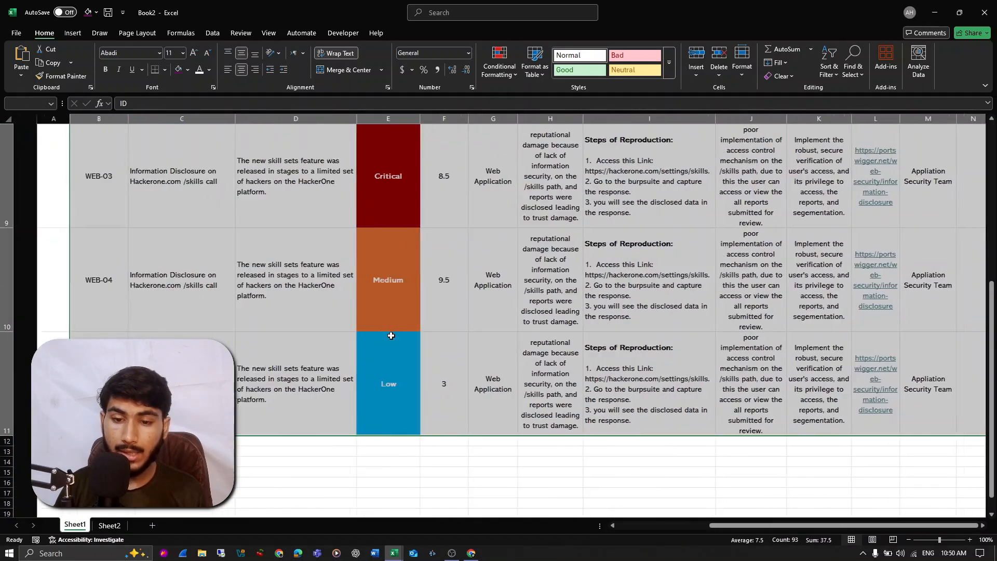
scroll(389, 297, "up", 7)
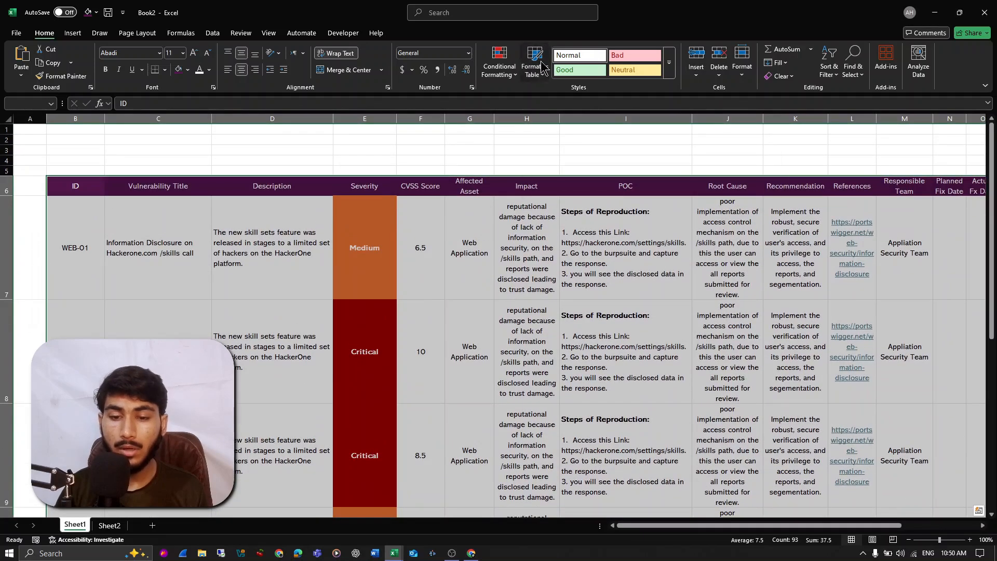
left_click(535, 65)
left_click(543, 111)
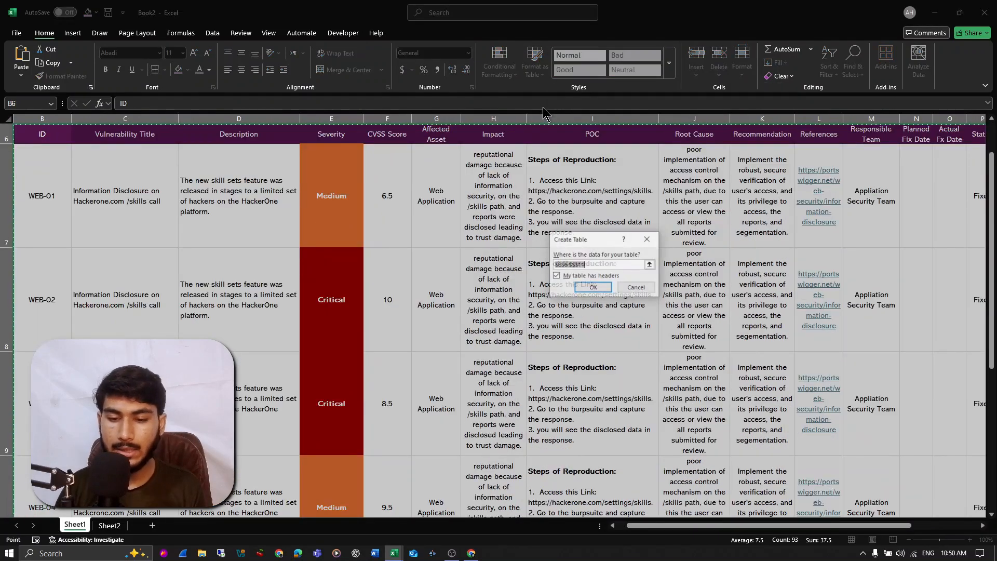
left_click(584, 288)
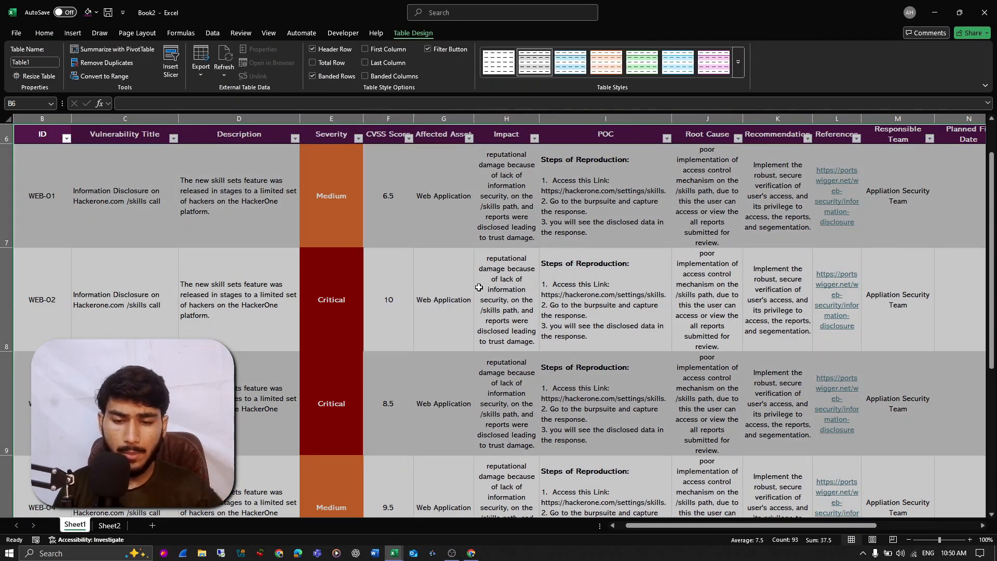
- Clear the table style so the vulnerability table keeps only its original cell formatting
scroll(473, 286, "up", 2)
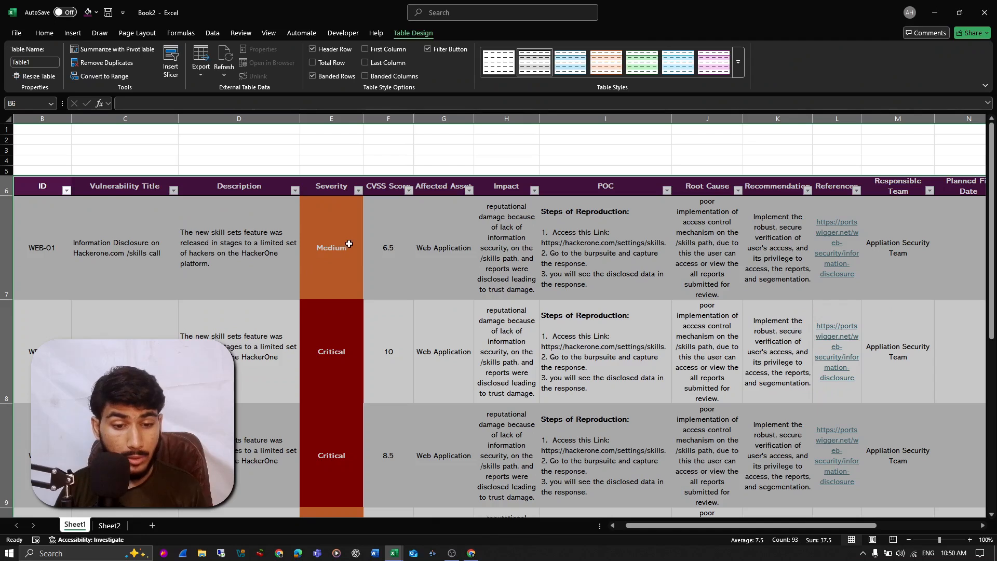
scroll(359, 239, "left", 2)
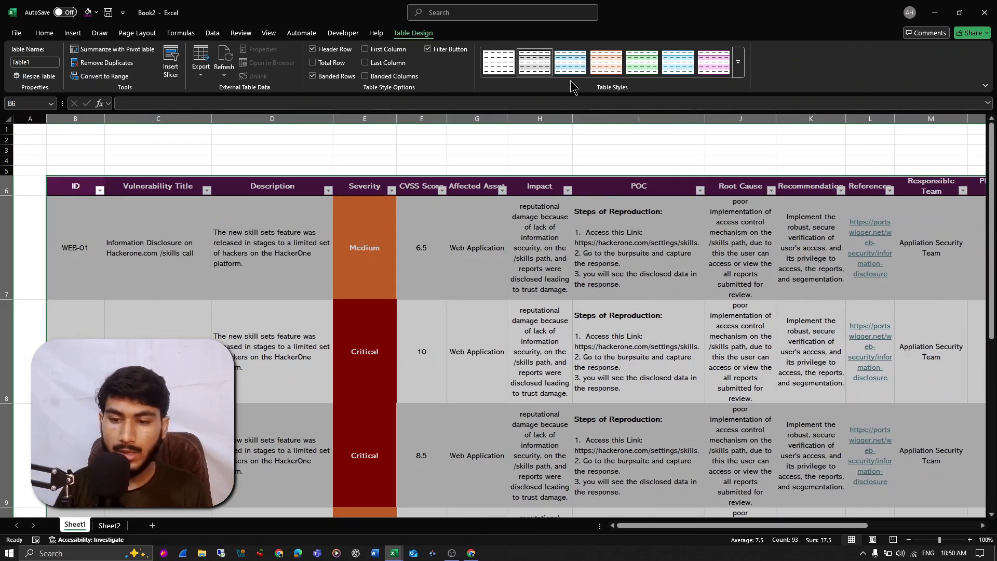
left_click(740, 64)
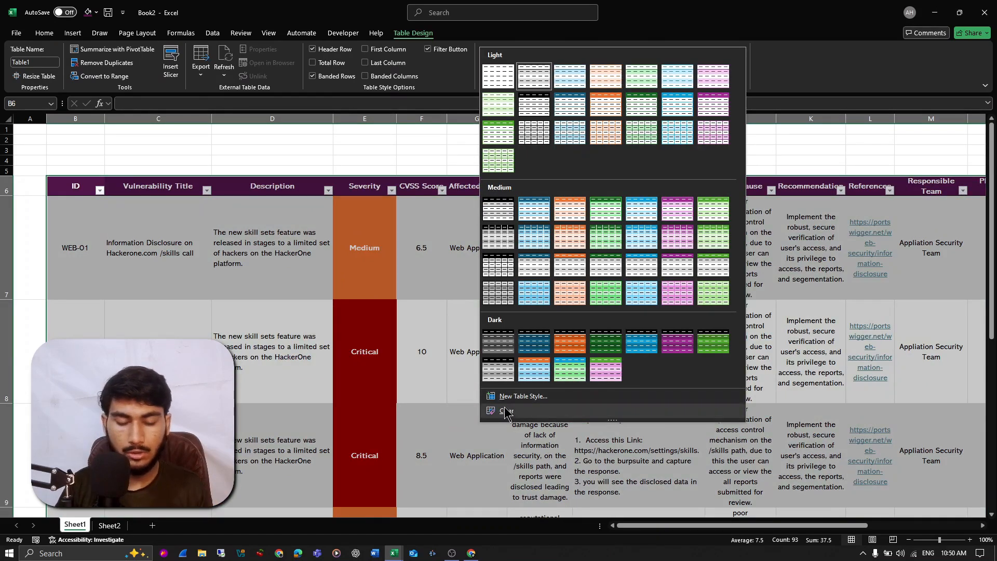
left_click(506, 411)
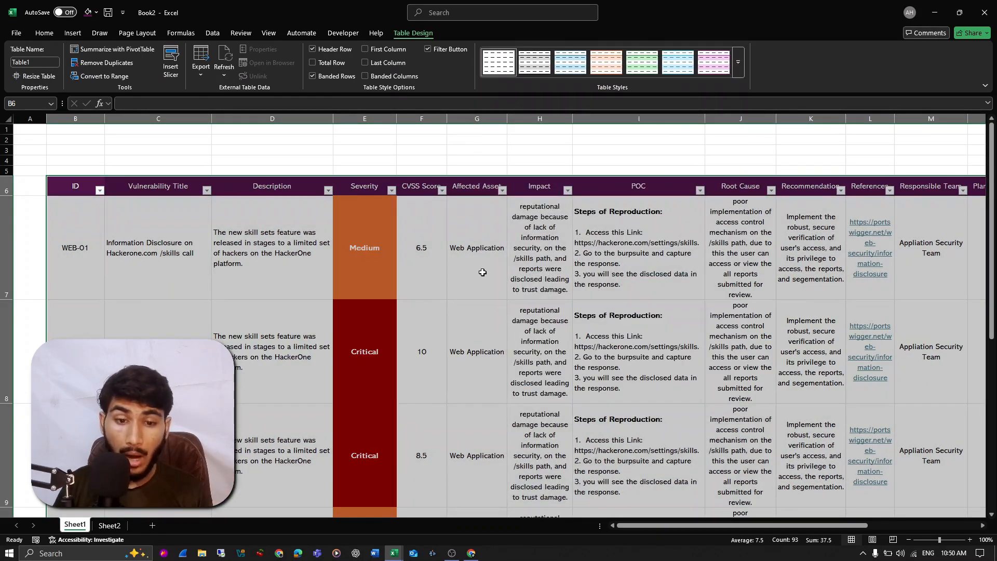
- Insert table slicers for ID, Severity, CVSS Score, Responsible Team, Status and Verification Result
left_click(285, 256)
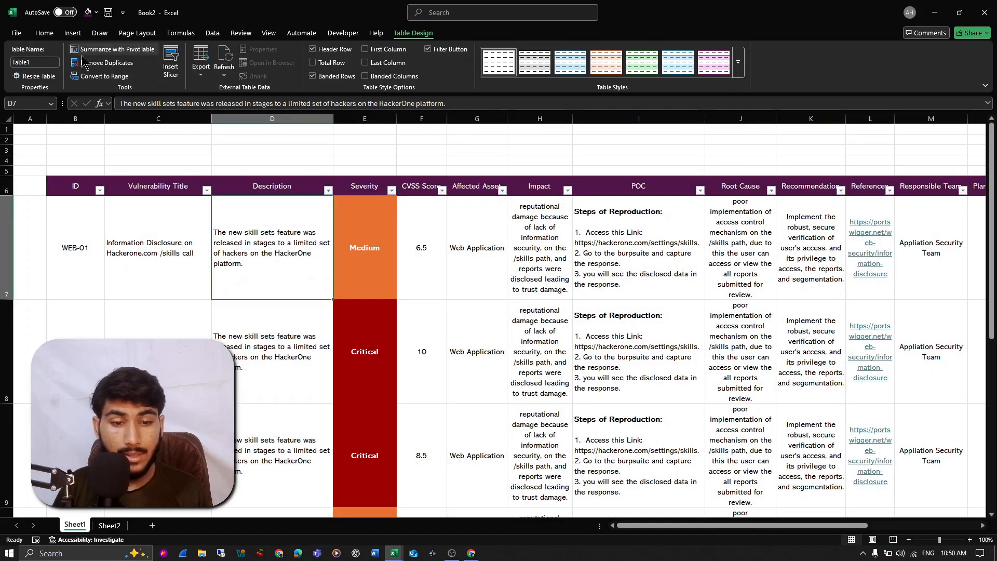
left_click(166, 71)
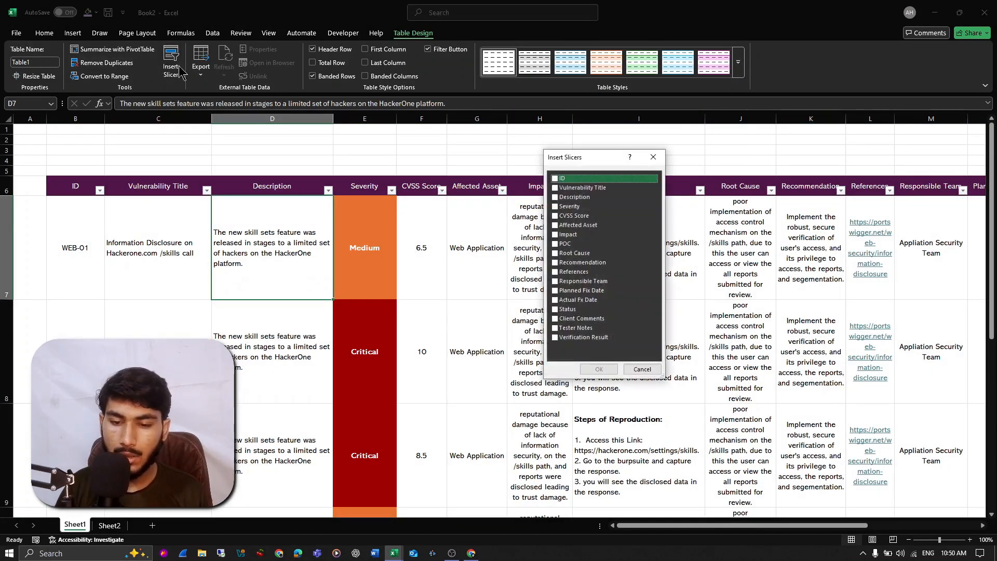
left_click(555, 178)
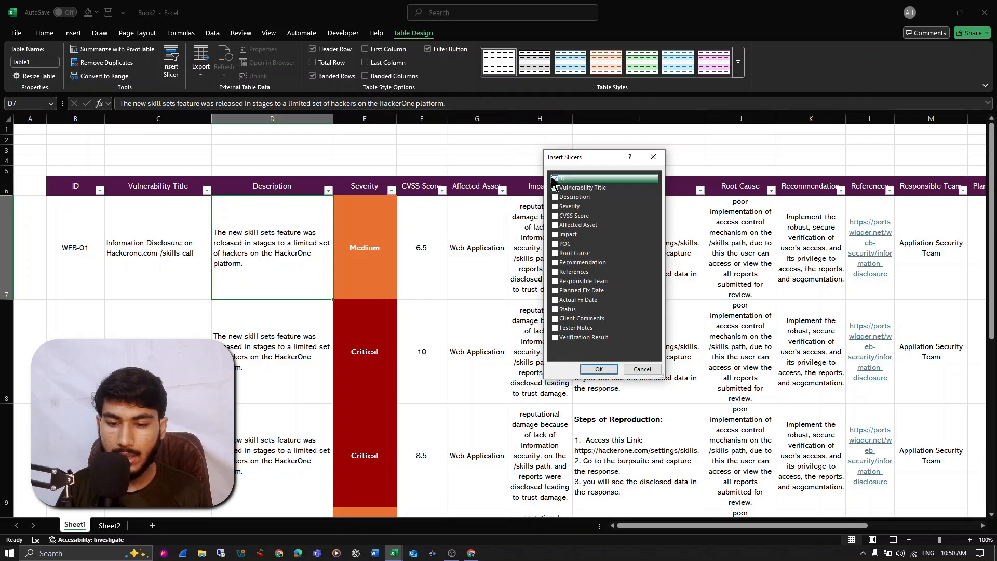
left_click(558, 206)
left_click(571, 216)
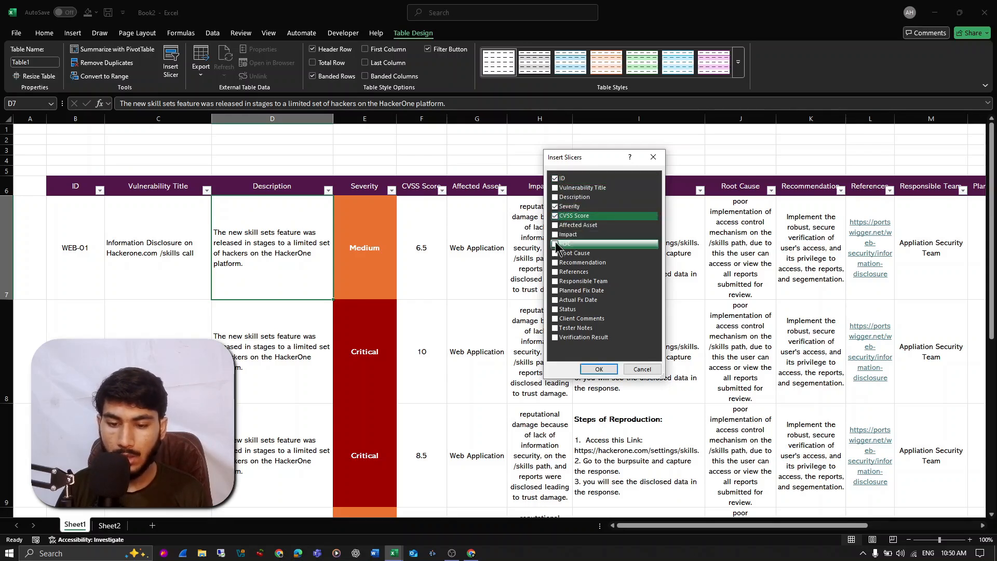
left_click(556, 281)
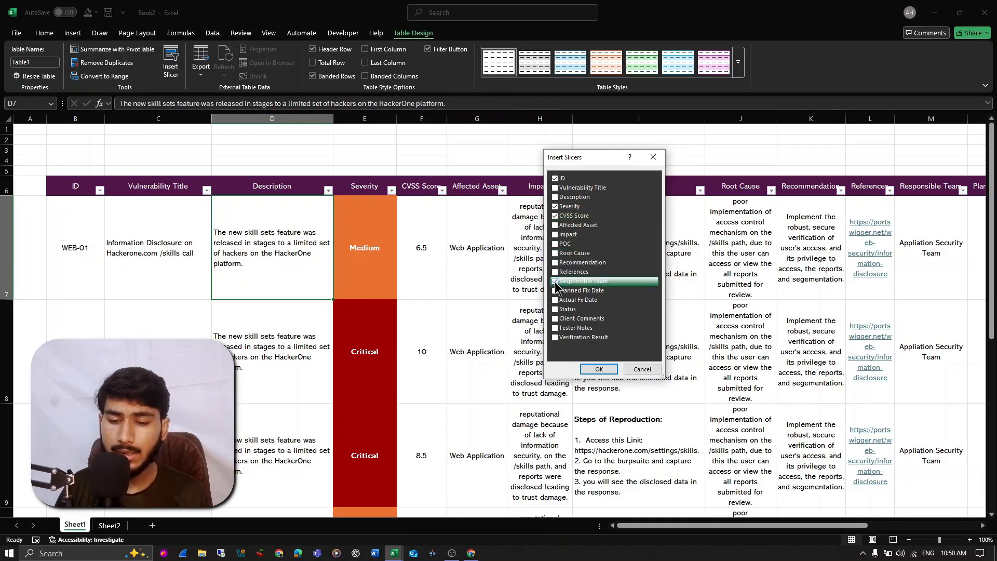
left_click(564, 309)
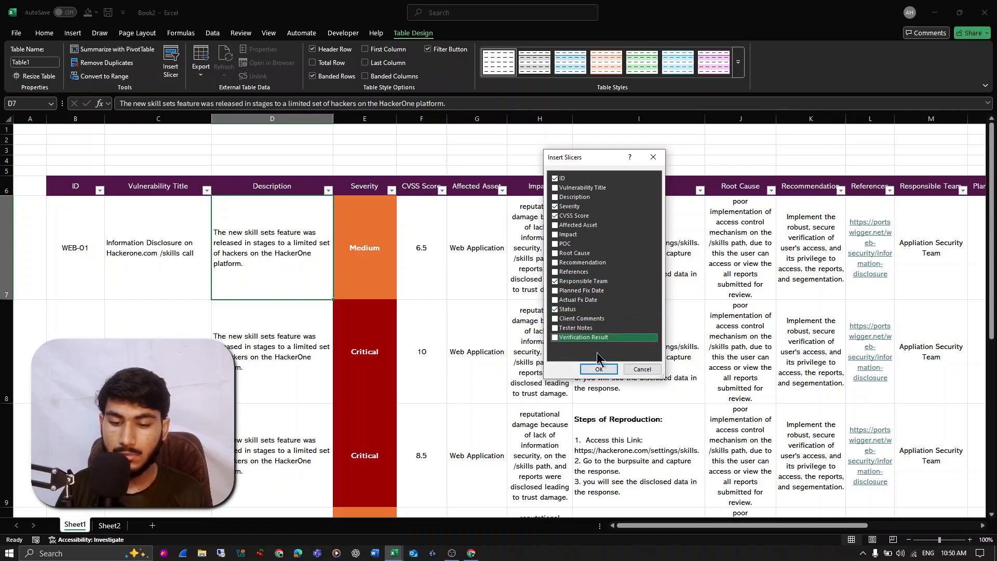
left_click(557, 337)
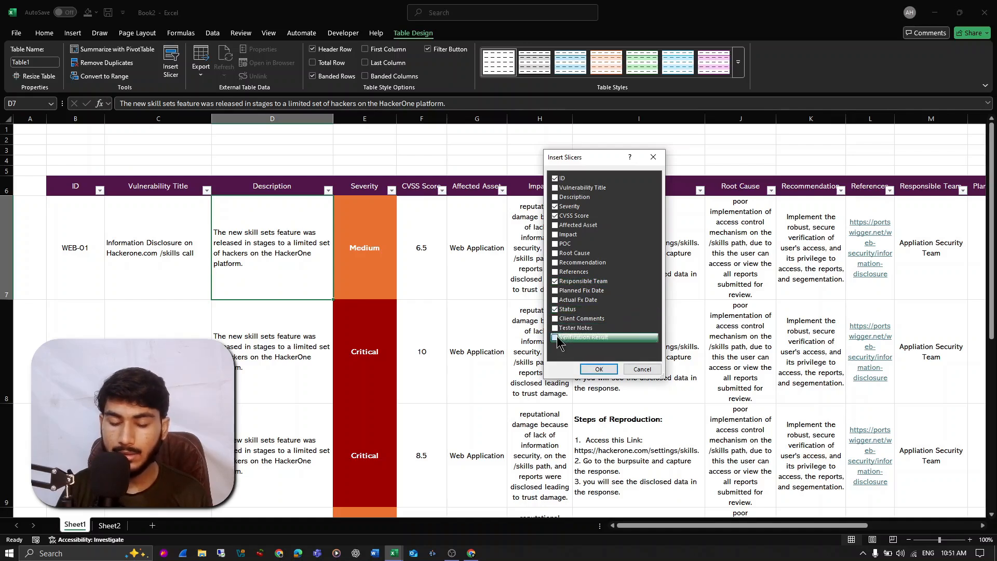
left_click(599, 369)
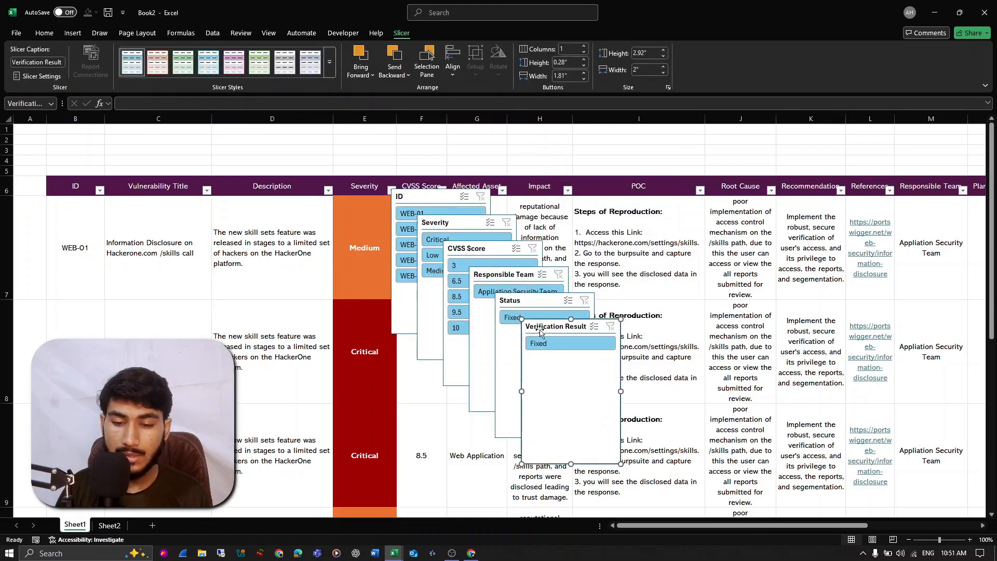
- Reduce the height of all six slicers together to 1.9" and widen them slightly
left_click(534, 305, "ctrl")
left_click(514, 279, "ctrl")
left_click(496, 251, "ctrl")
left_click(479, 227, "ctrl")
left_click(446, 198, "ctrl")
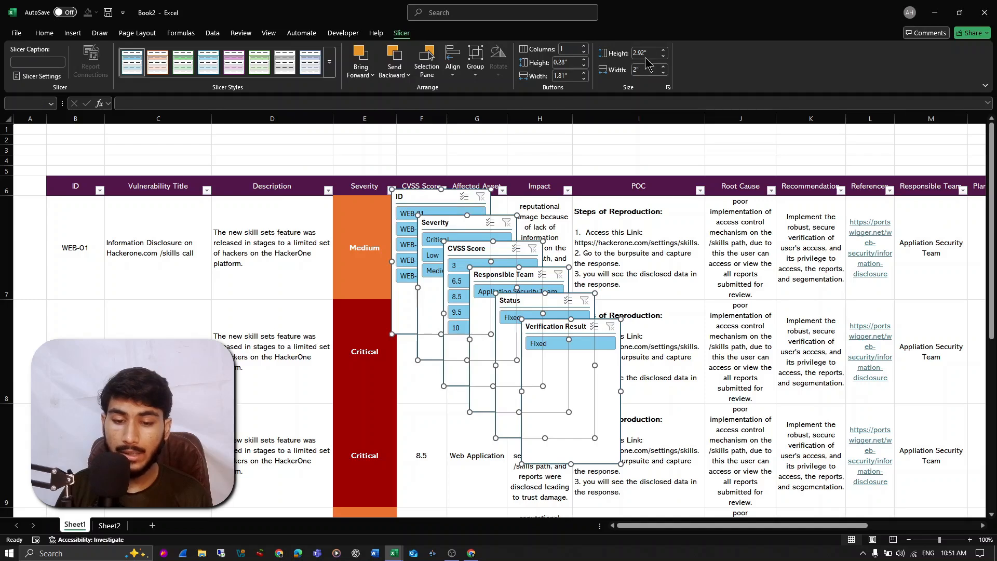
left_click(663, 56)
left_click(663, 56)
left_click(663, 57)
left_click(663, 57)
left_click(663, 56)
left_click(664, 57)
left_click(664, 56)
left_click(663, 57)
left_click(663, 56)
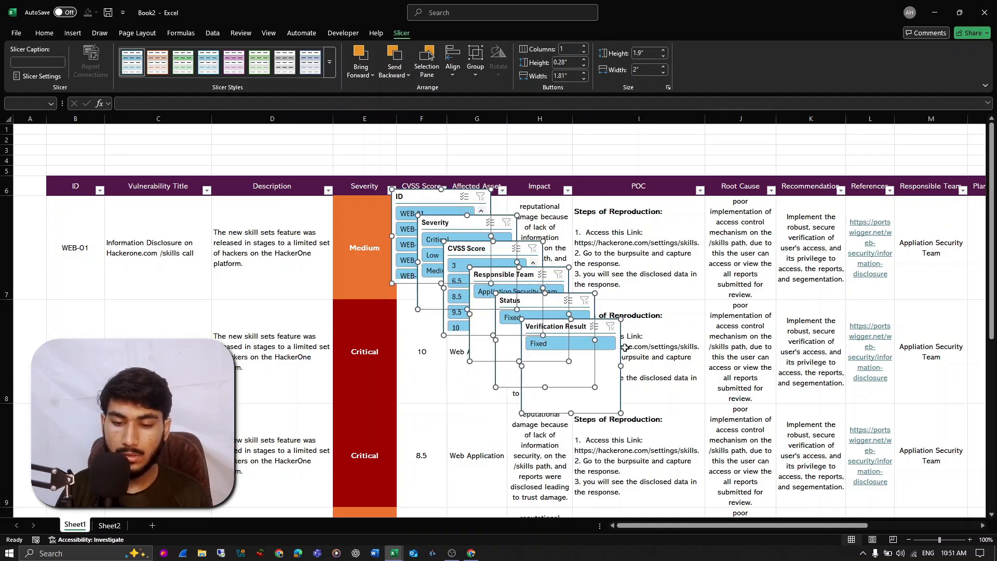
mouse_move(623, 365)
left_mouse_down()
mouse_move(642, 365)
mouse_move(625, 365)
left_mouse_up()
- Move the slicer group above the table, starting at column B, and increase row 5's height to make room
left_click_drag(426, 205, 83, 135)
left_click(27, 196)
left_click_drag(7, 176, 8, 219)
left_click(300, 193)
- Place the Severity slicer directly beside the ID slicer, aligned with its upper edge
left_click_drag(108, 157, 179, 140)
key("Up")
key("Up")
key("Right")
key("Up")
key("Right")
key("Right")
key("Right")
key("Right")
key("Right")
key("Right")
key("Right")
key("Right")
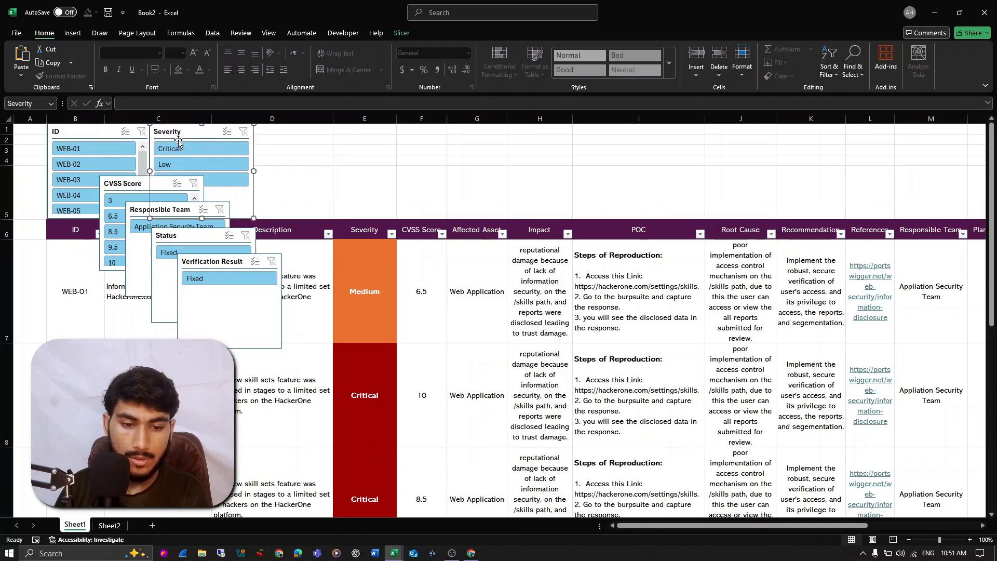
- Line up the CVSS Score, Responsible Team, Status and Verification Result slicers in one row after Severity
left_click_drag(154, 190, 310, 131)
left_click(285, 163)
left_click_drag(159, 217, 376, 167)
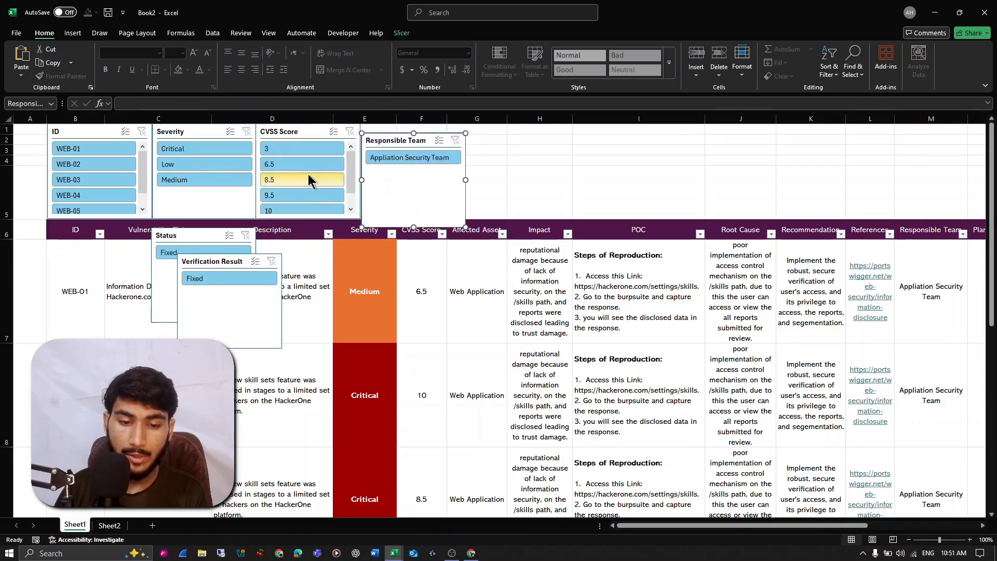
left_click_drag(194, 243, 519, 132)
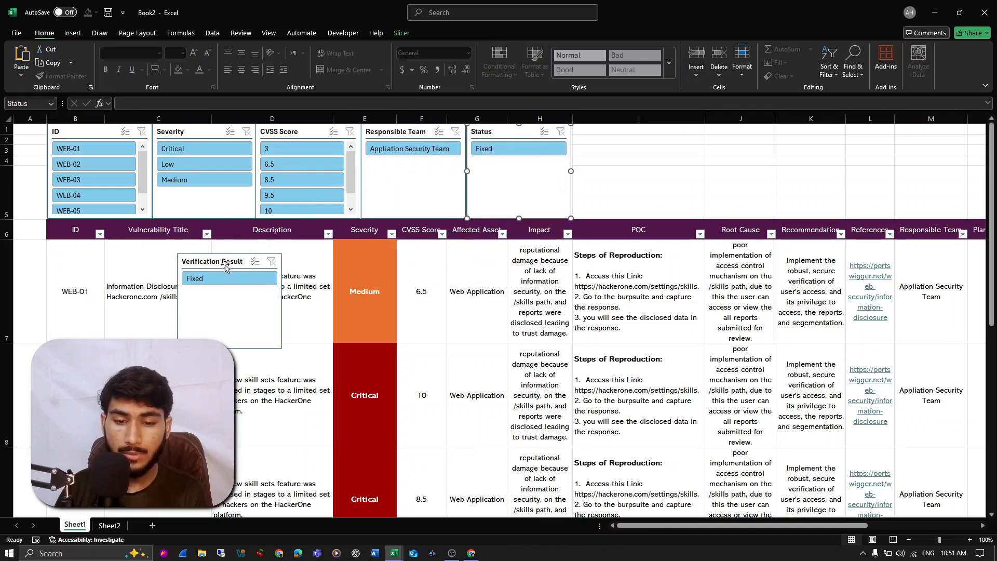
left_click_drag(226, 264, 621, 134)
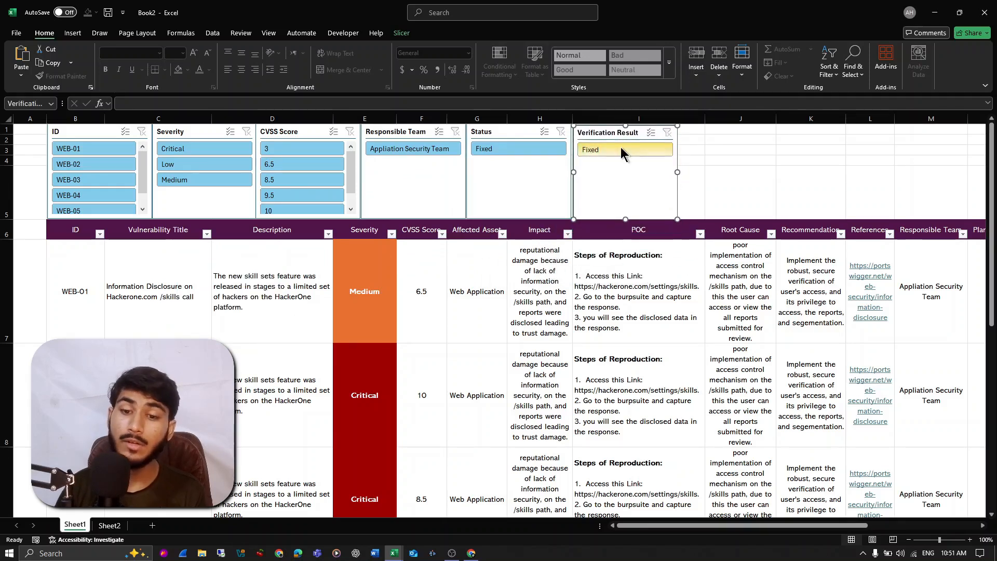
key("Left")
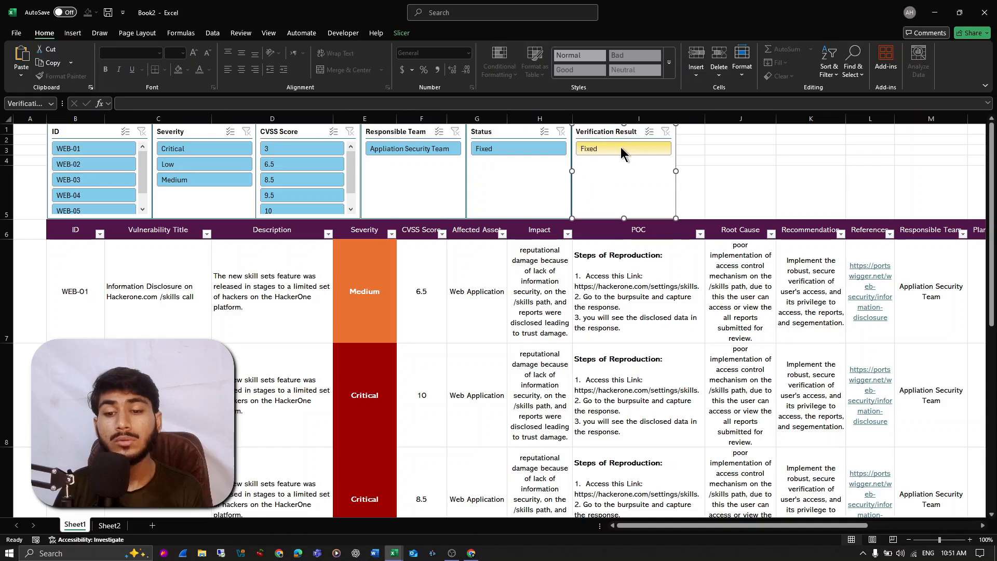
- Apply the dark purple slicer style to all six slicers together
left_click(682, 139)
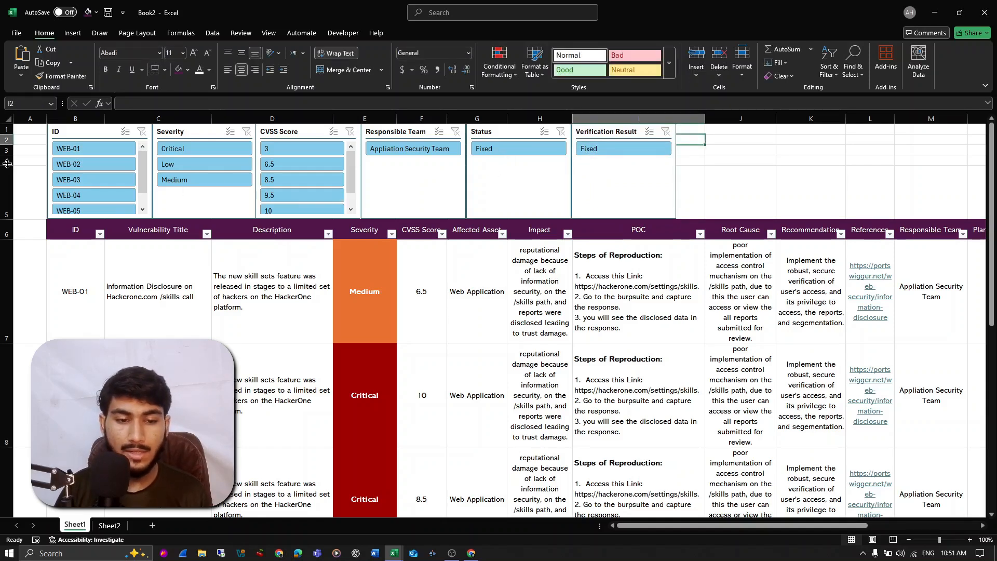
left_click(72, 134)
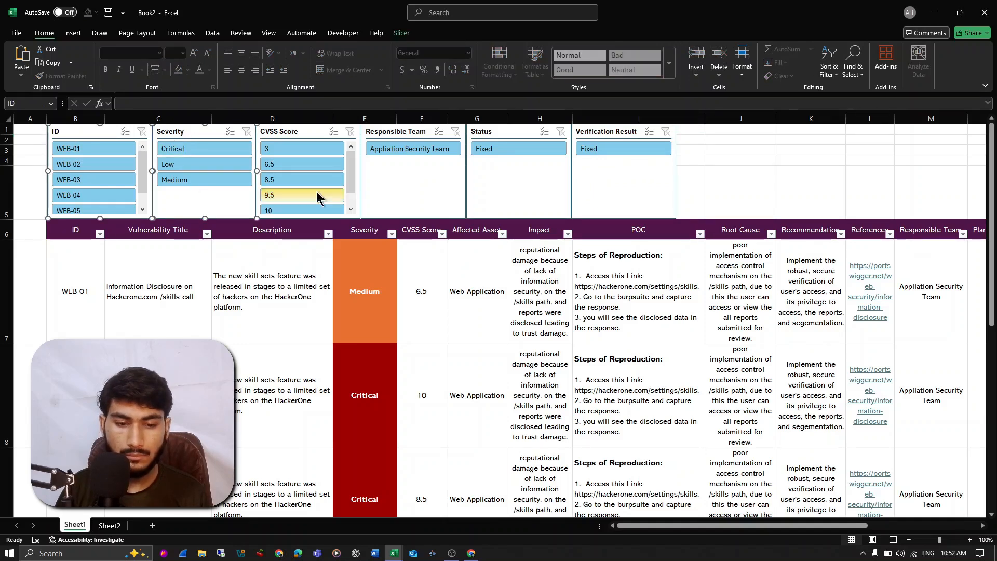
key("ctrl+a")
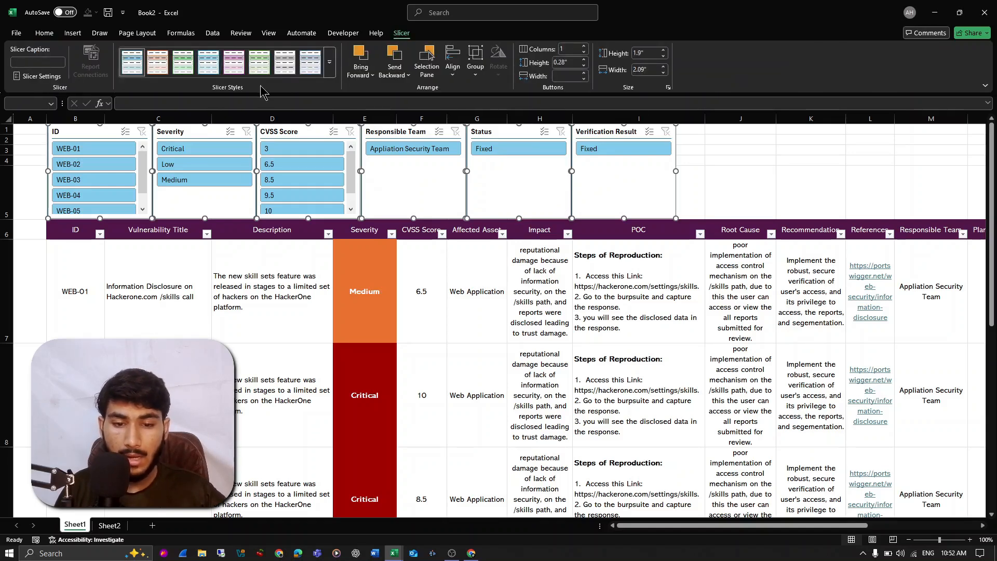
left_click(329, 73)
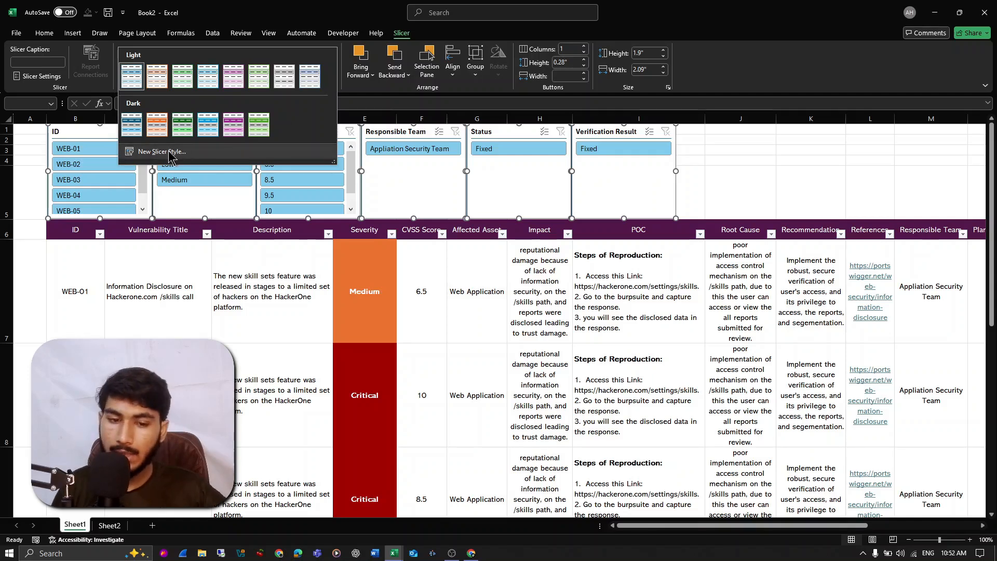
left_click(233, 136)
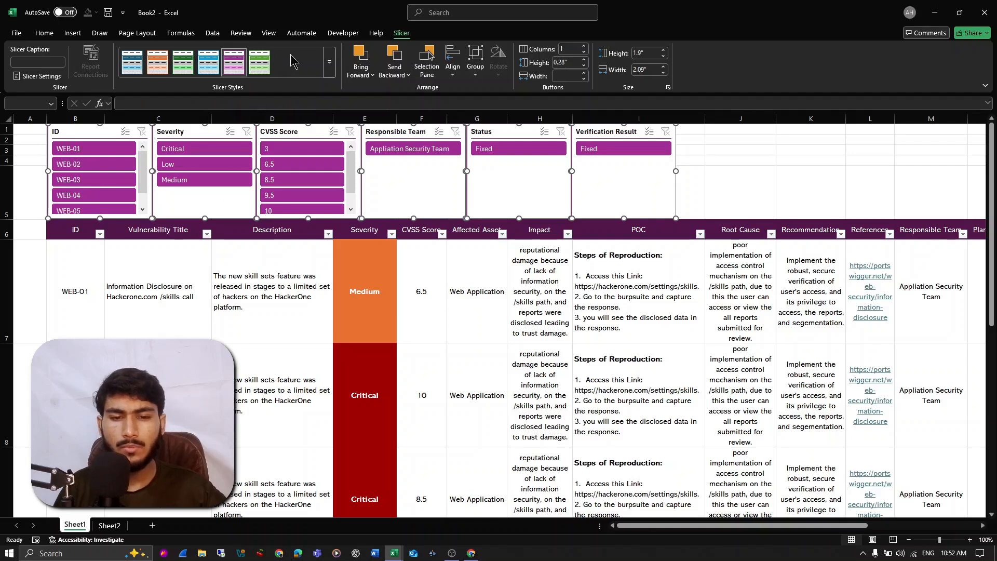
right_click(229, 68)
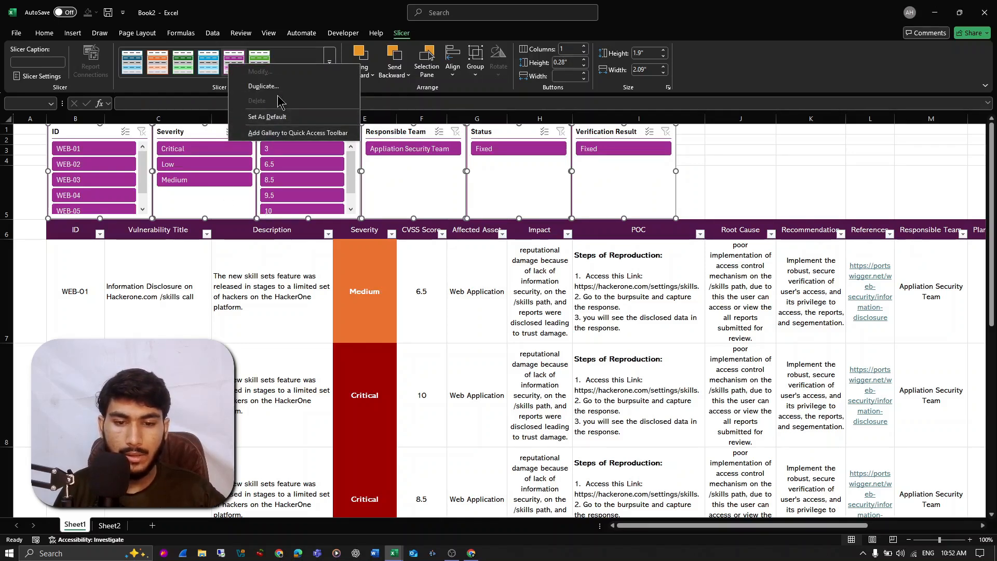
left_click(312, 49)
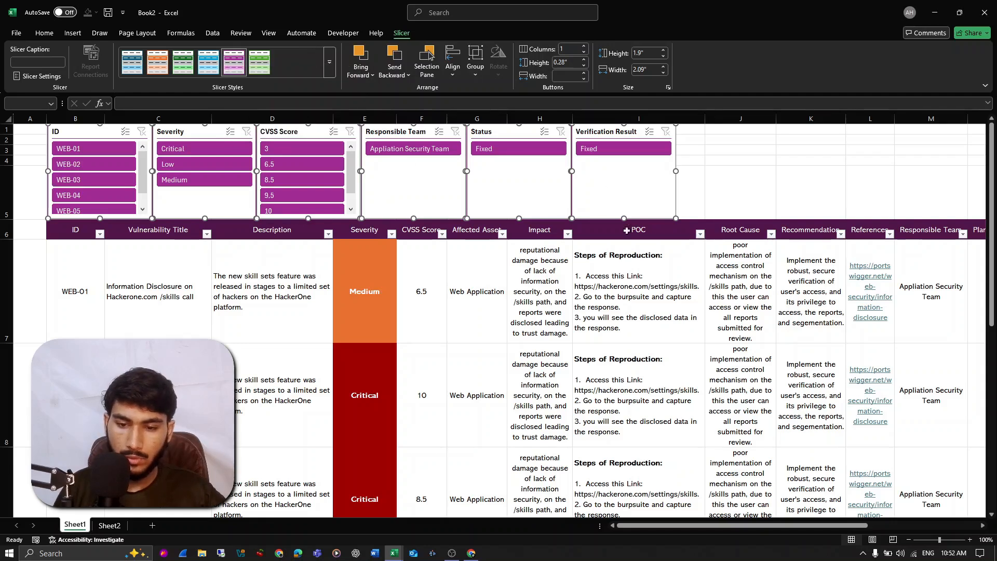
left_click(580, 283)
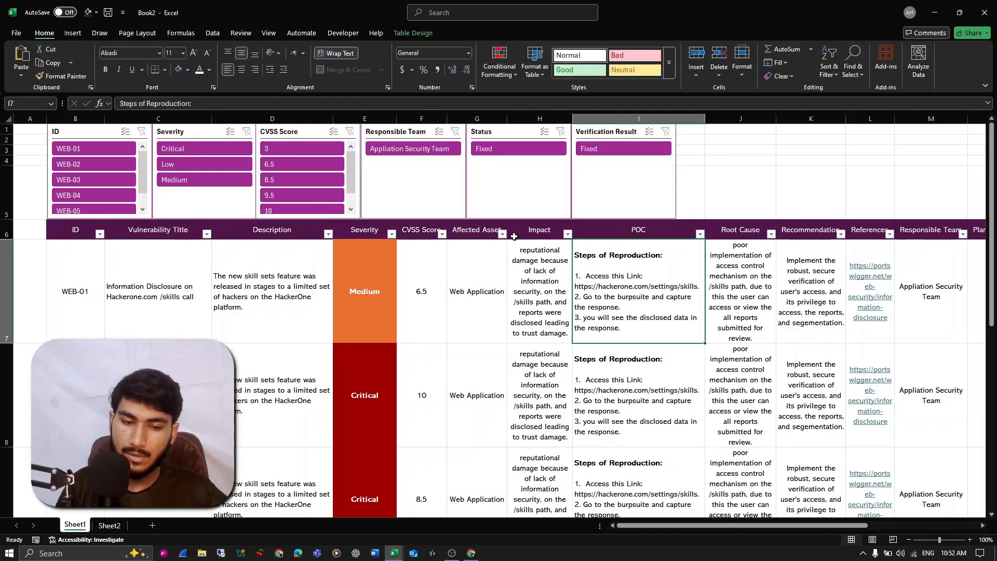
- Filter the table with the slicers to Medium severity and a CVSS score of 9.5
left_click(222, 180)
left_click_drag(369, 281, 388, 372)
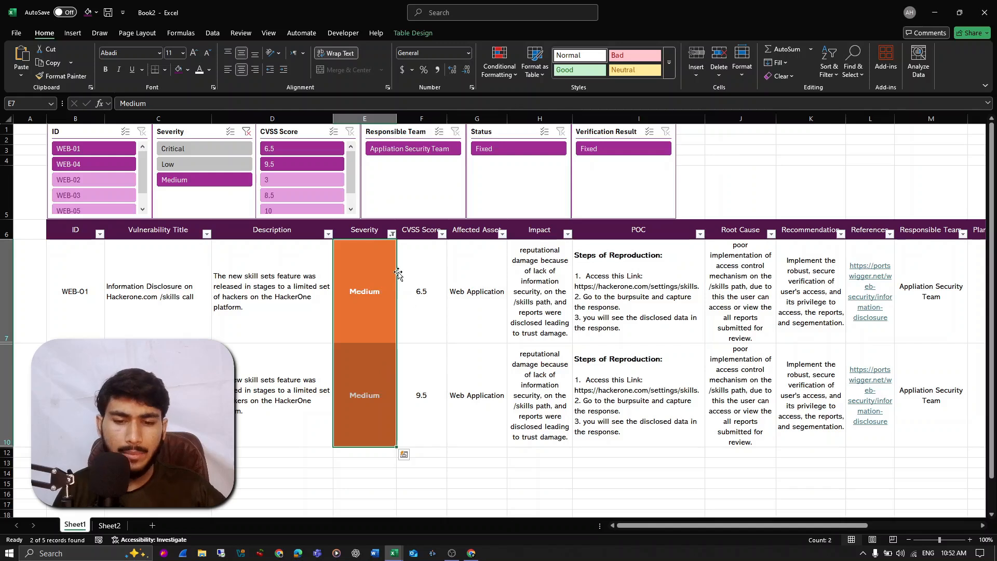
left_click(293, 166)
- Try to change the severity of WEB-04 to Critical
left_click(370, 286)
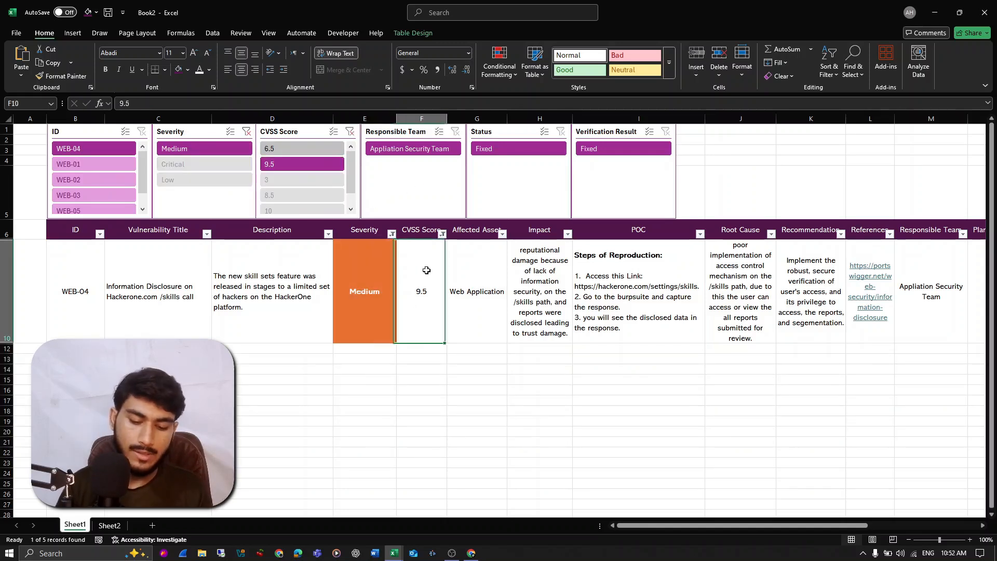
type("Critical")
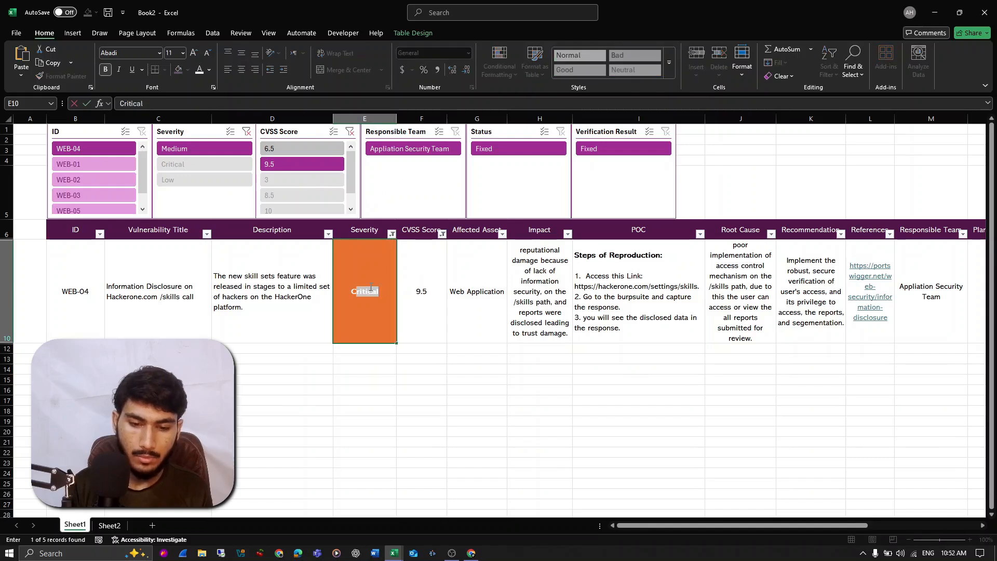
key("Return")
- Set the CVSS score of WEB-04 to 5
key("Right")
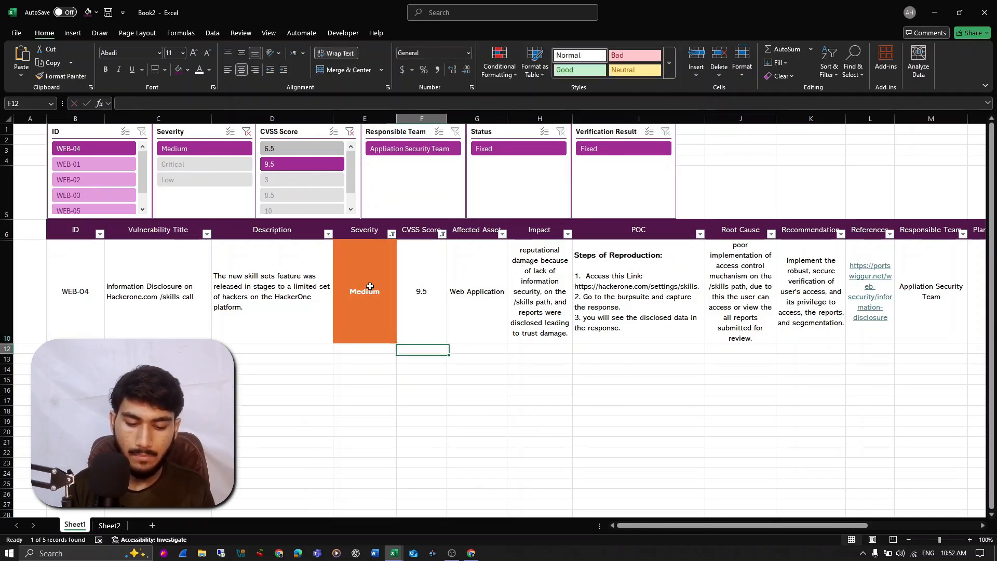
key("Up")
type("5")
key("Return")
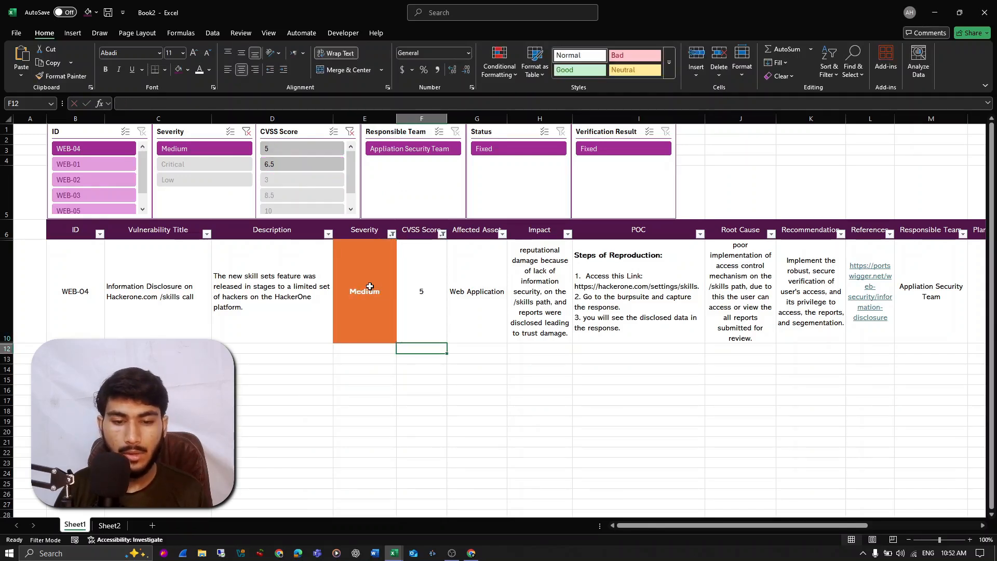
- Clear the CVSS Score and Severity slicer filters to restore all table entries
left_click(350, 131)
left_click(246, 132)
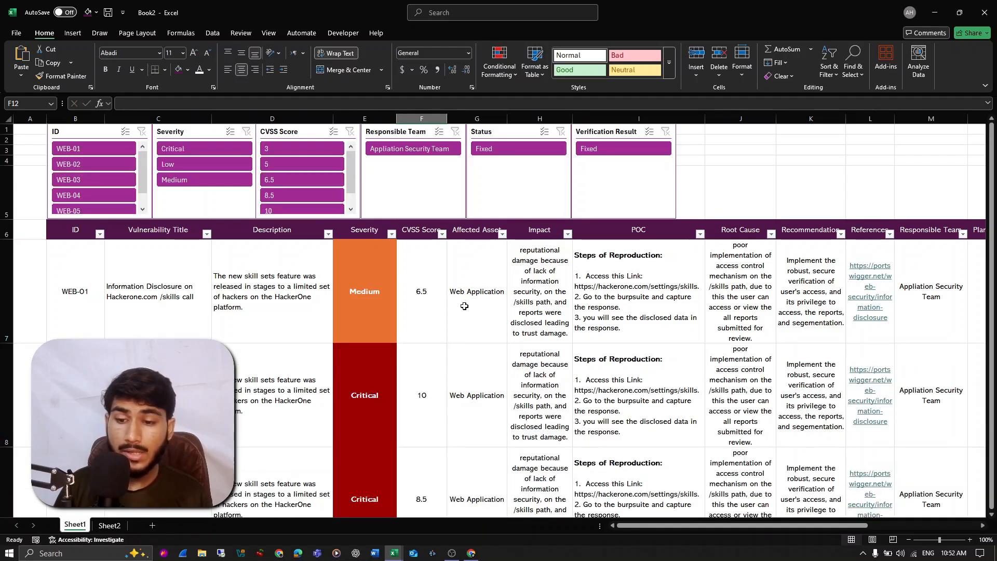
scroll(472, 305, "right", 5)
scroll(472, 304, "left", 5)
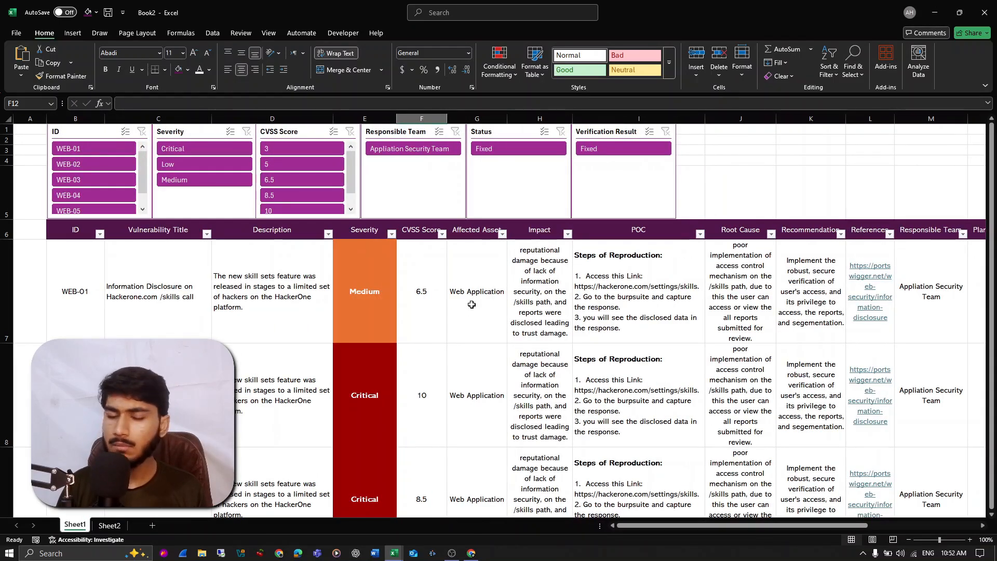
- Add a new blank worksheet, place it before Sheet1, and return to Sheet1
left_click(153, 526)
left_click_drag(73, 523, 72, 525)
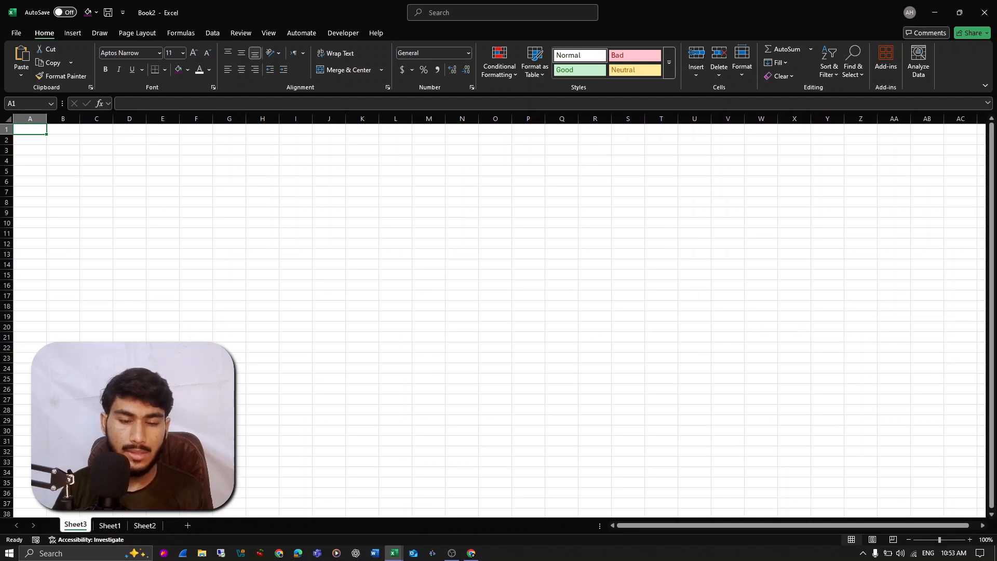
left_click_drag(134, 213, 275, 391)
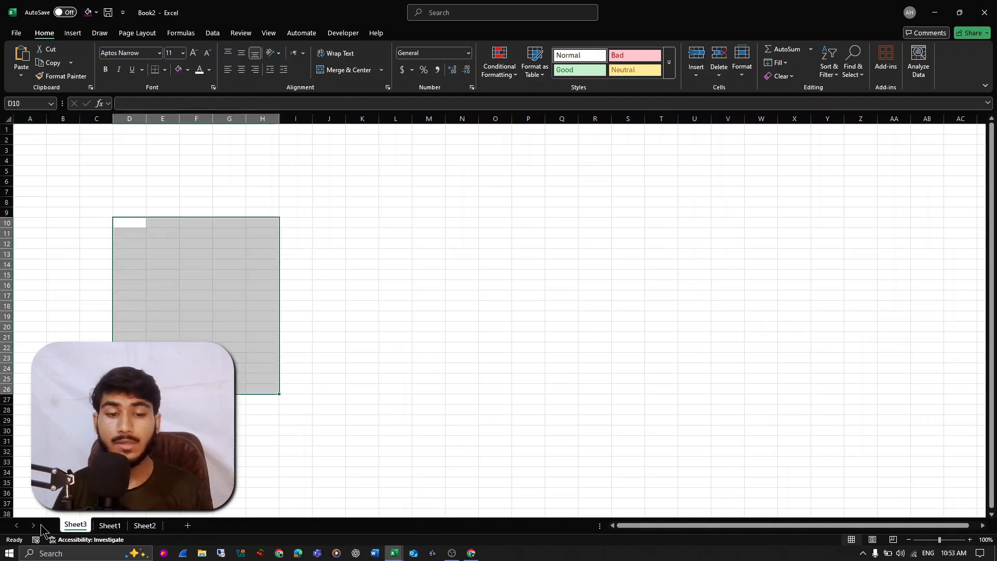
left_click_drag(196, 182, 425, 386)
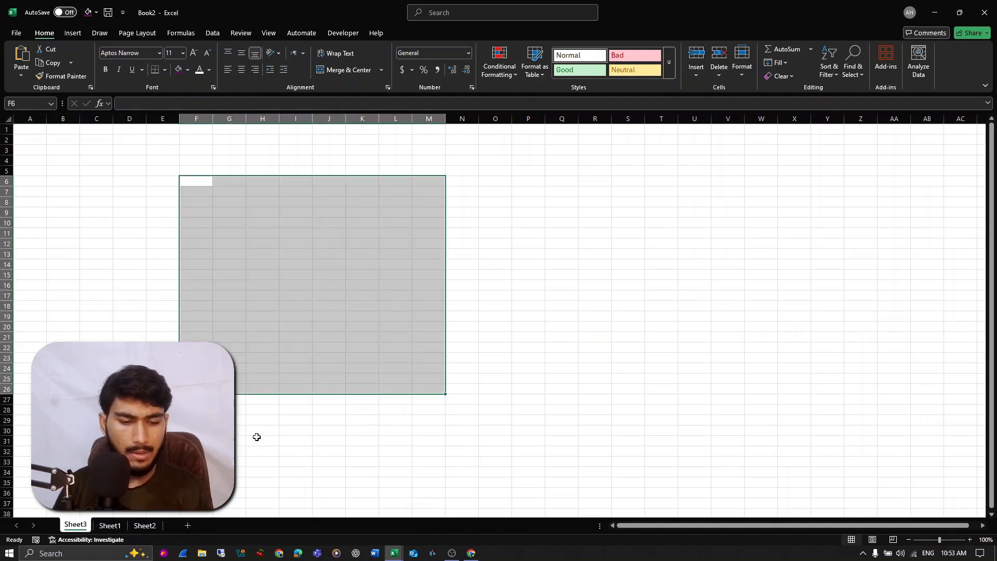
left_click(110, 525)
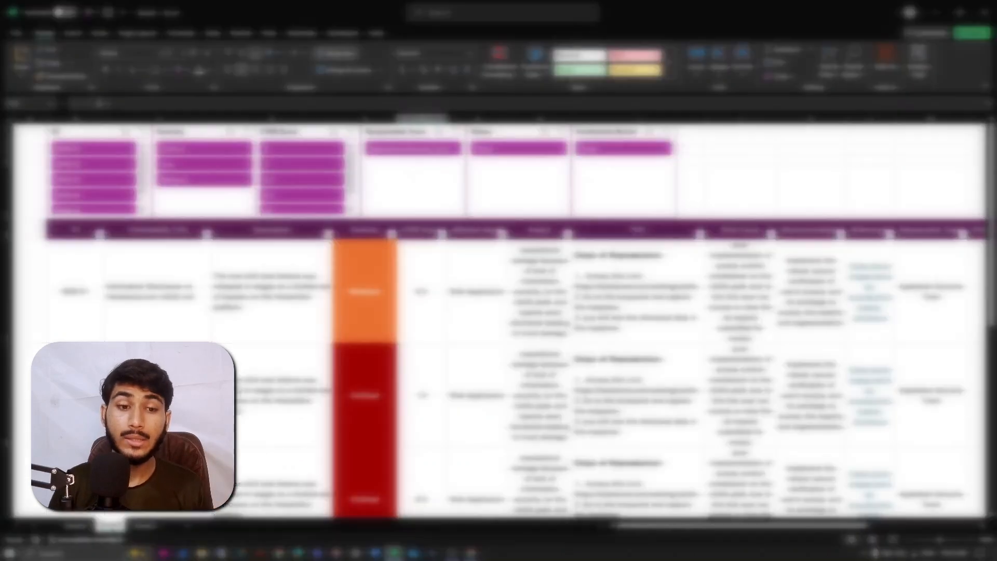